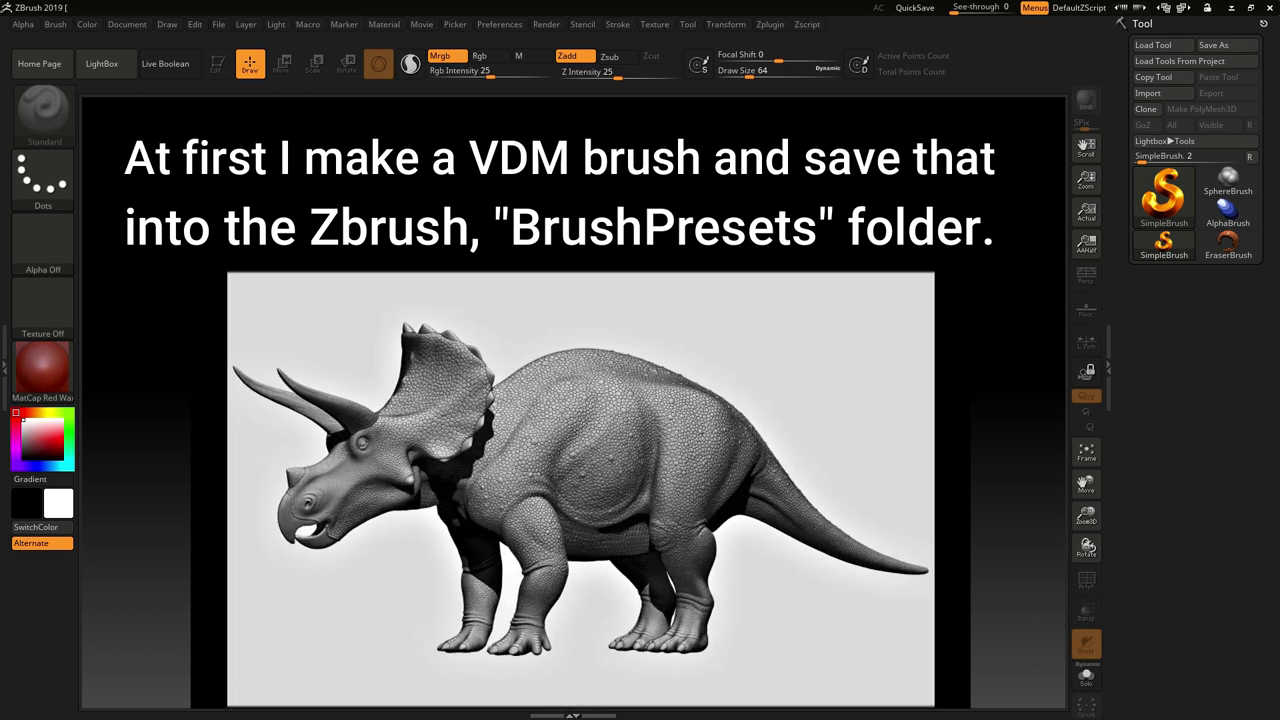
Load the Brush3DTemplate plane from the Misc projects folder in LightBox.
click(102, 63)
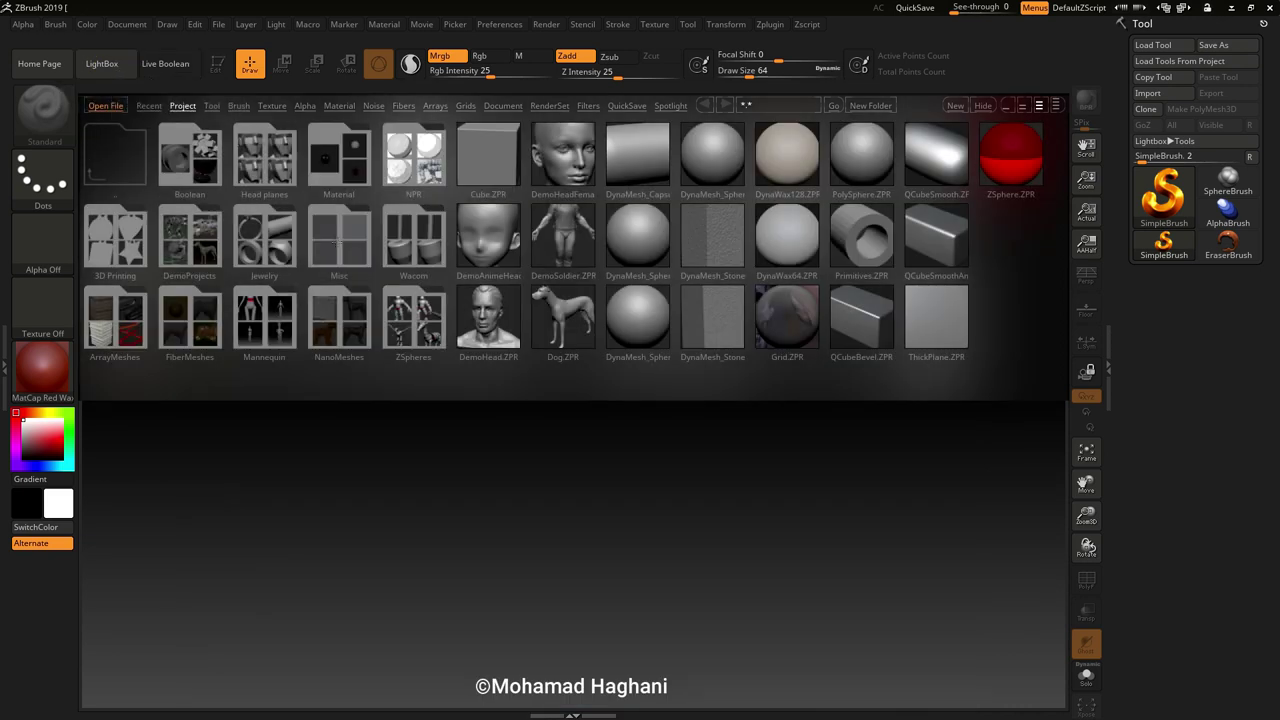
double_click(339, 241)
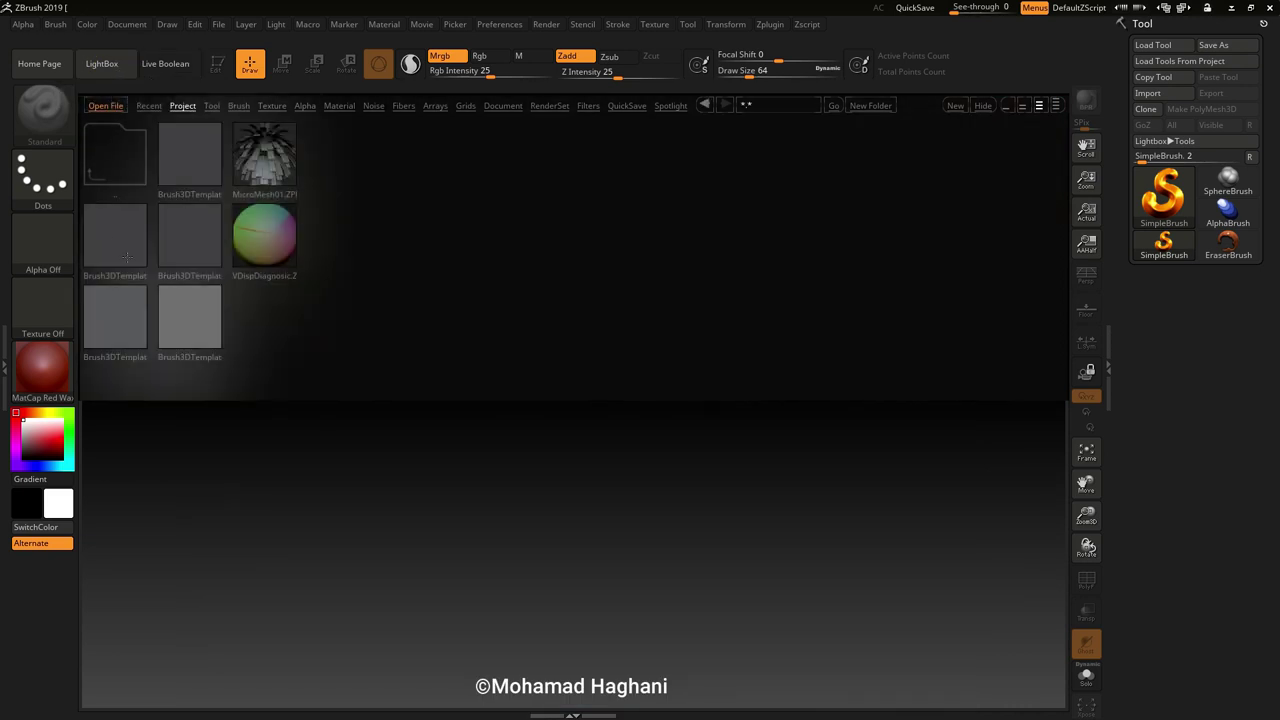
double_click(115, 240)
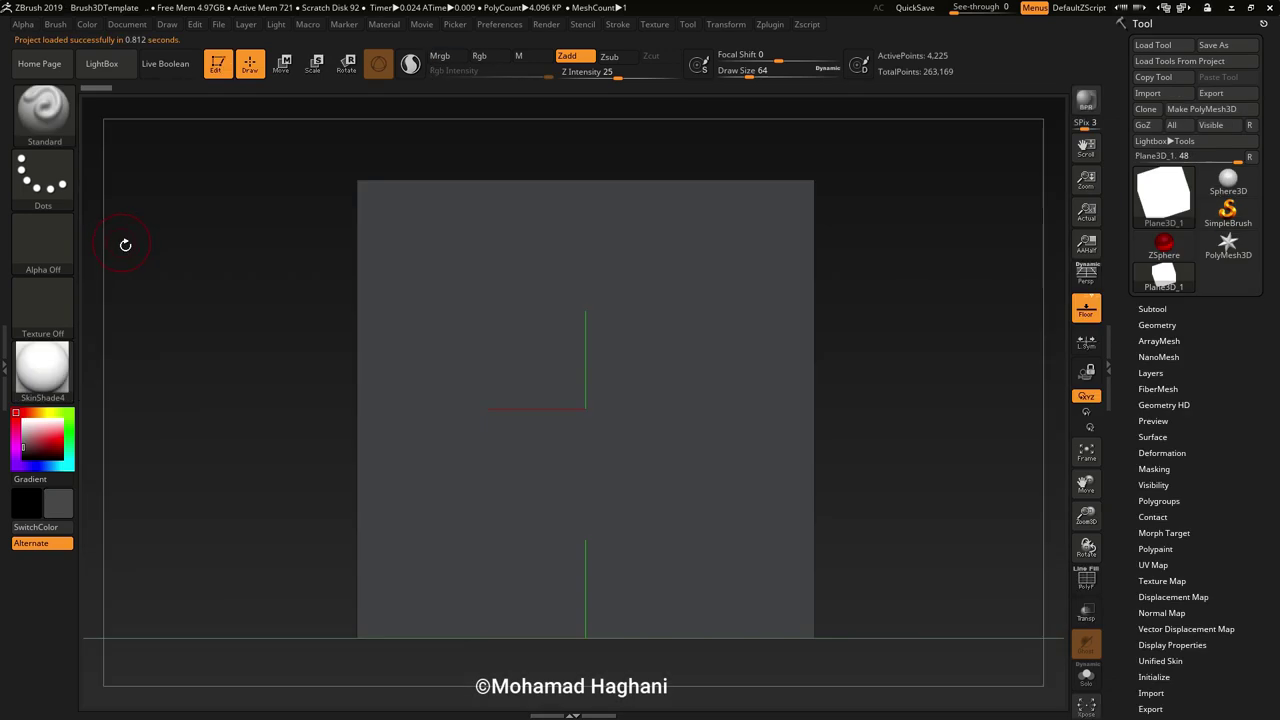
Hide the floor grid and switch to the Clay sculpting brush.
click(1085, 313)
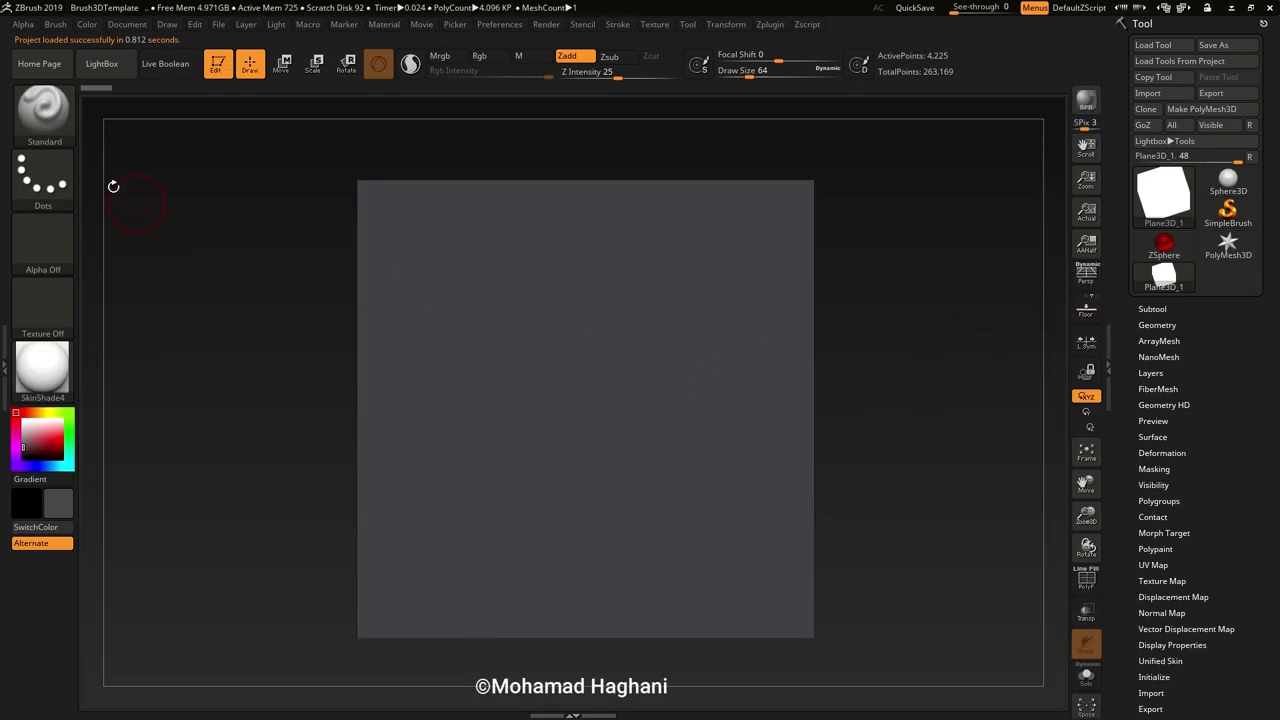
click(43, 108)
click(130, 124)
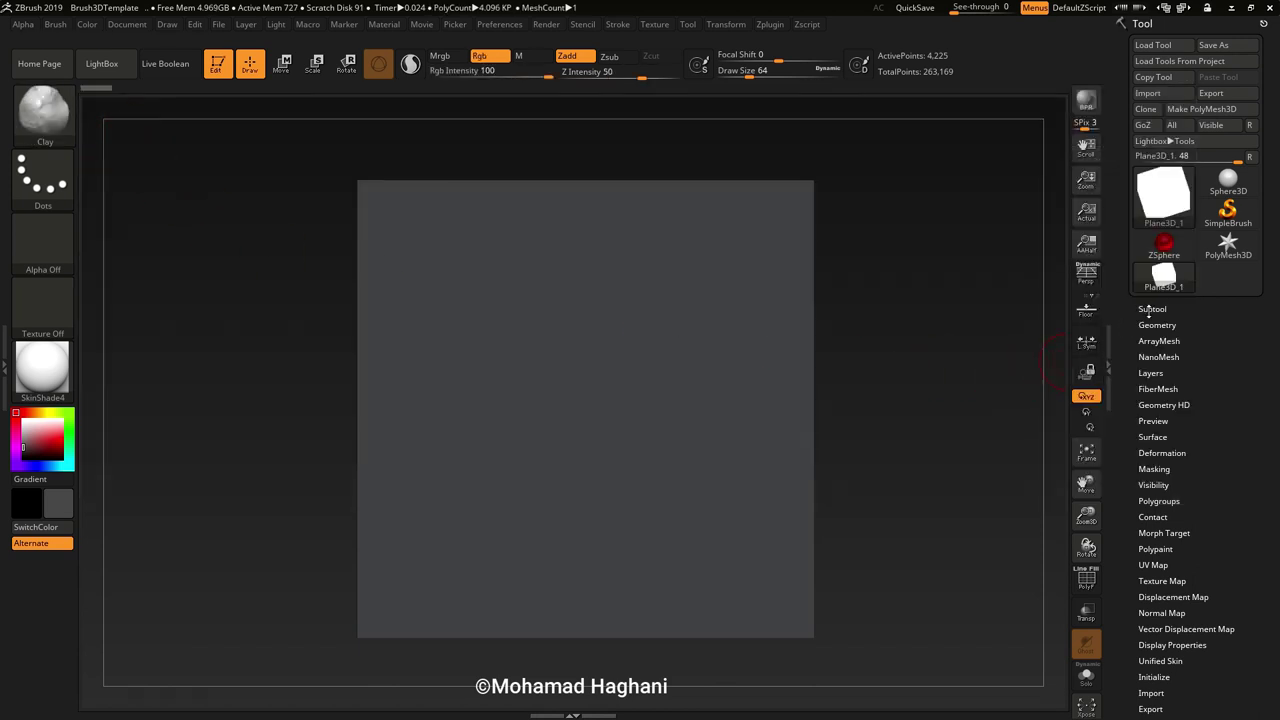
Delete the plane's lower subdivision levels, leaving 263,169 active points.
click(1157, 325)
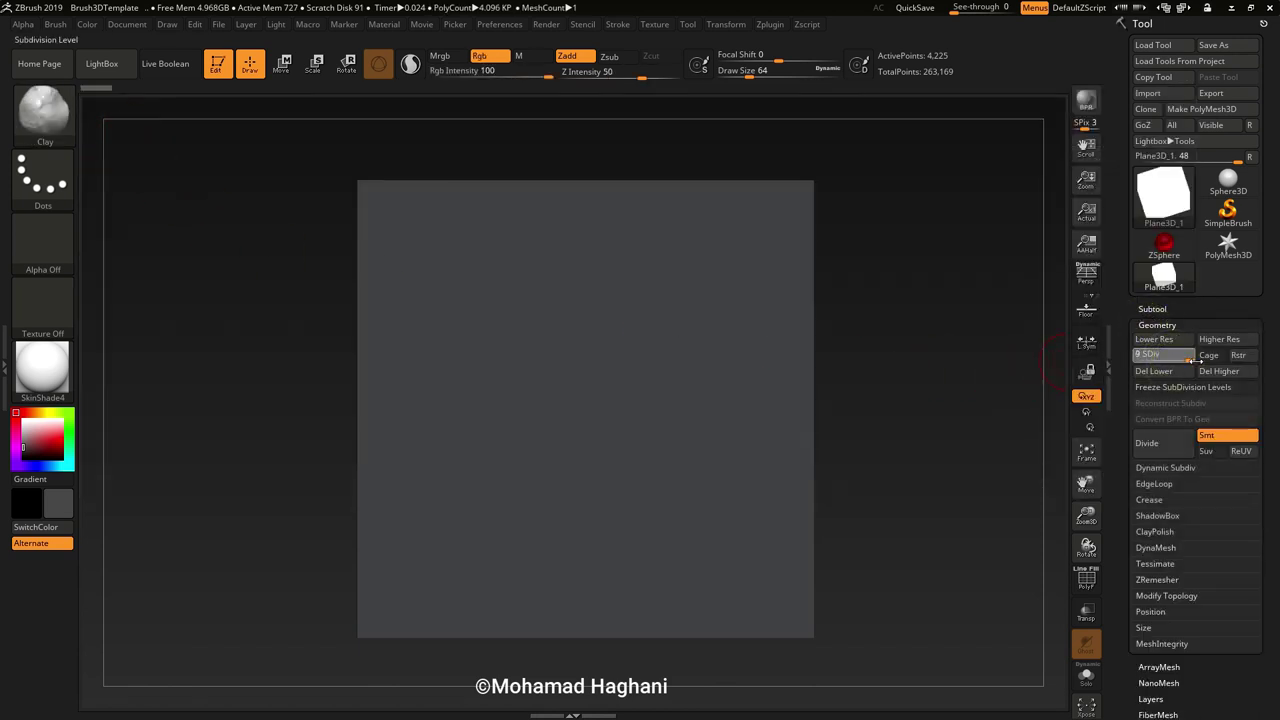
click(1154, 371)
click(1143, 324)
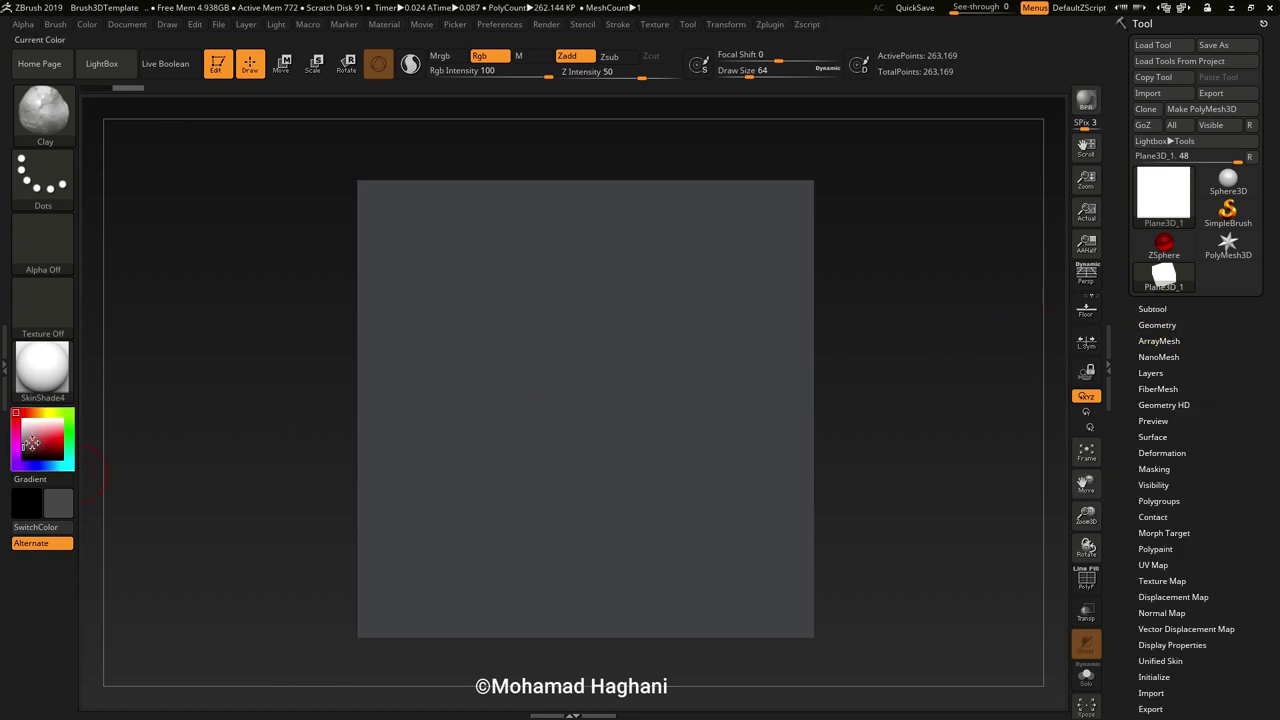
Pick a mid grey colour, raise Z Intensity to 100 and shrink the brush slightly.
drag(30, 443, 23, 437)
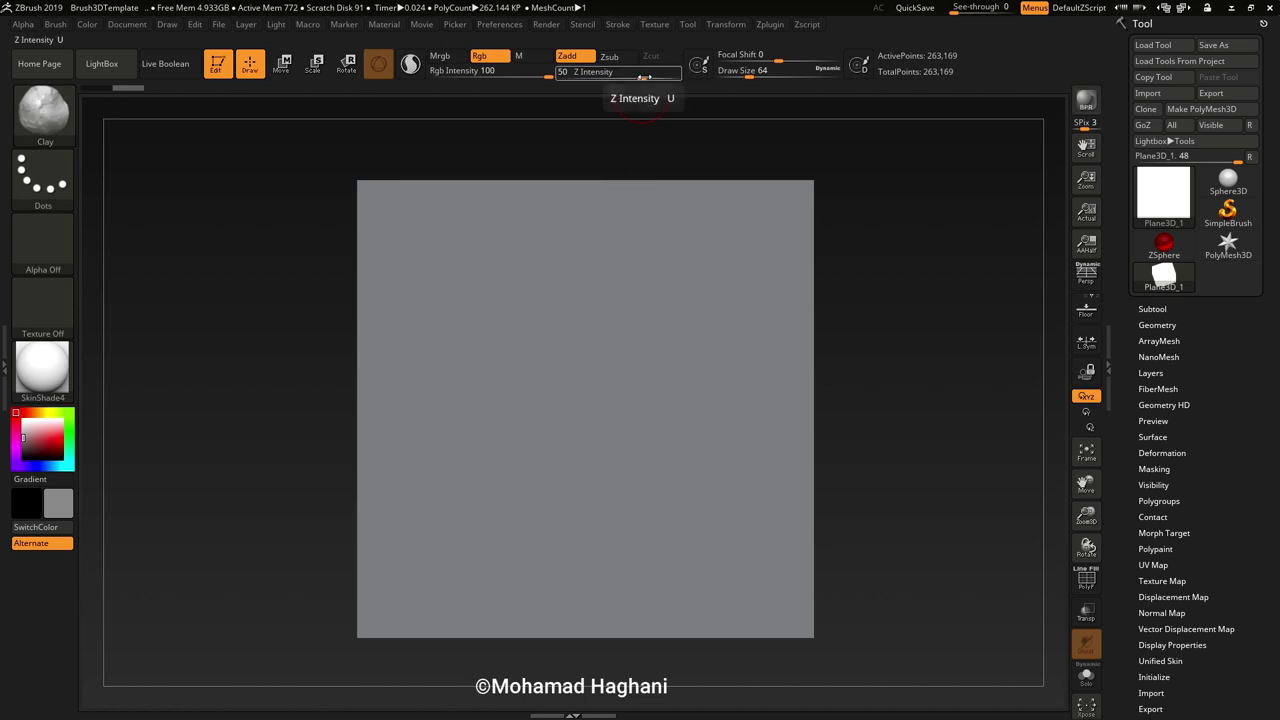
drag(644, 77, 684, 77)
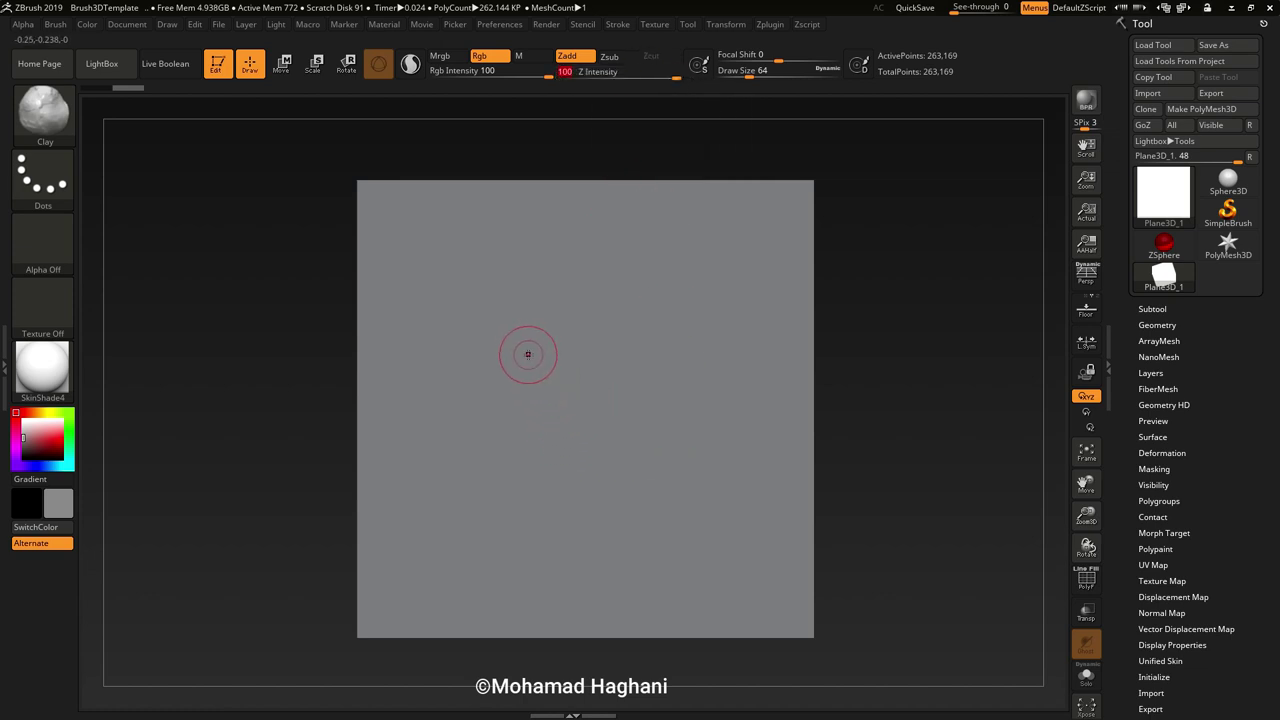
key(bracketleft)
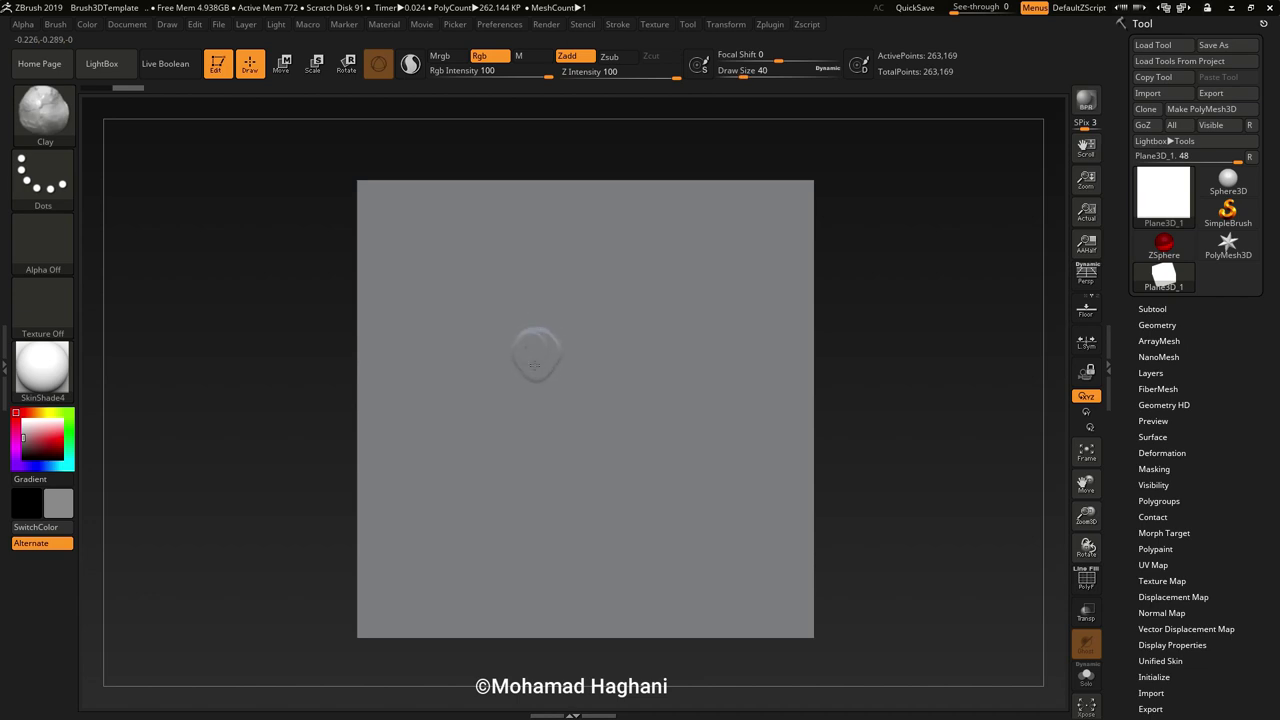
Dab two overlapping rounded Clay bumps near the plane's middle.
click(534, 343)
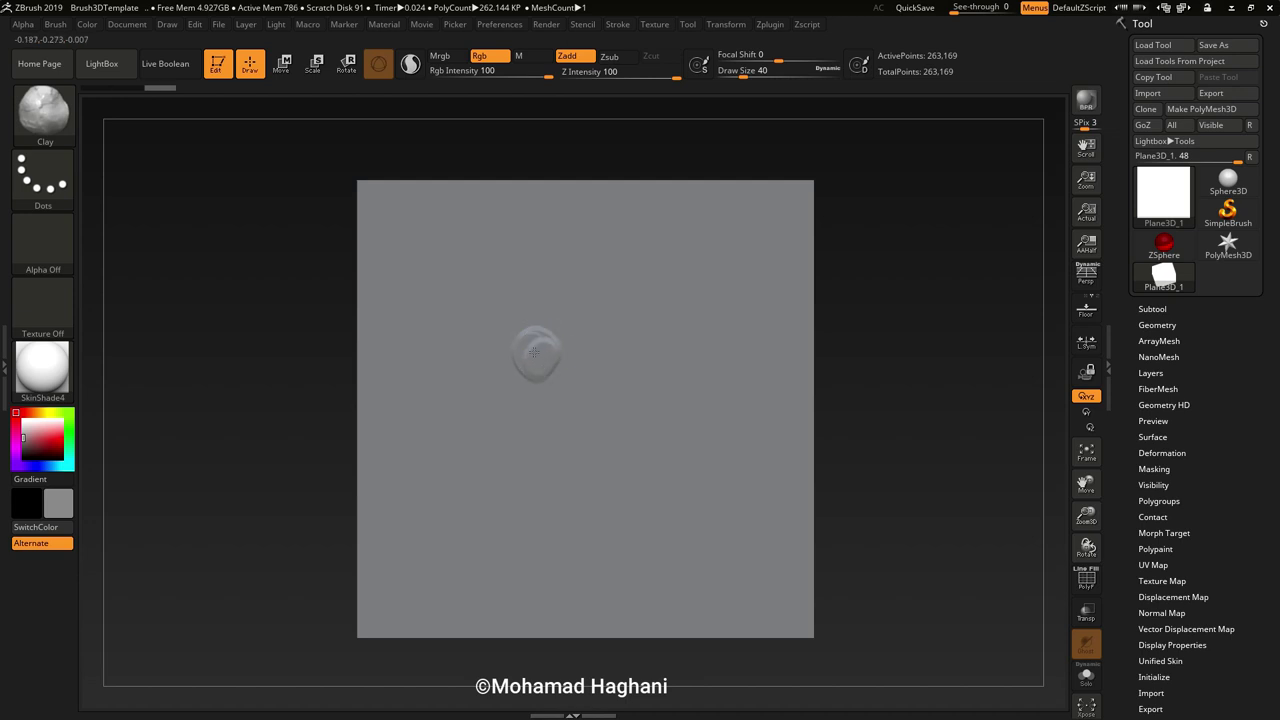
click(537, 346)
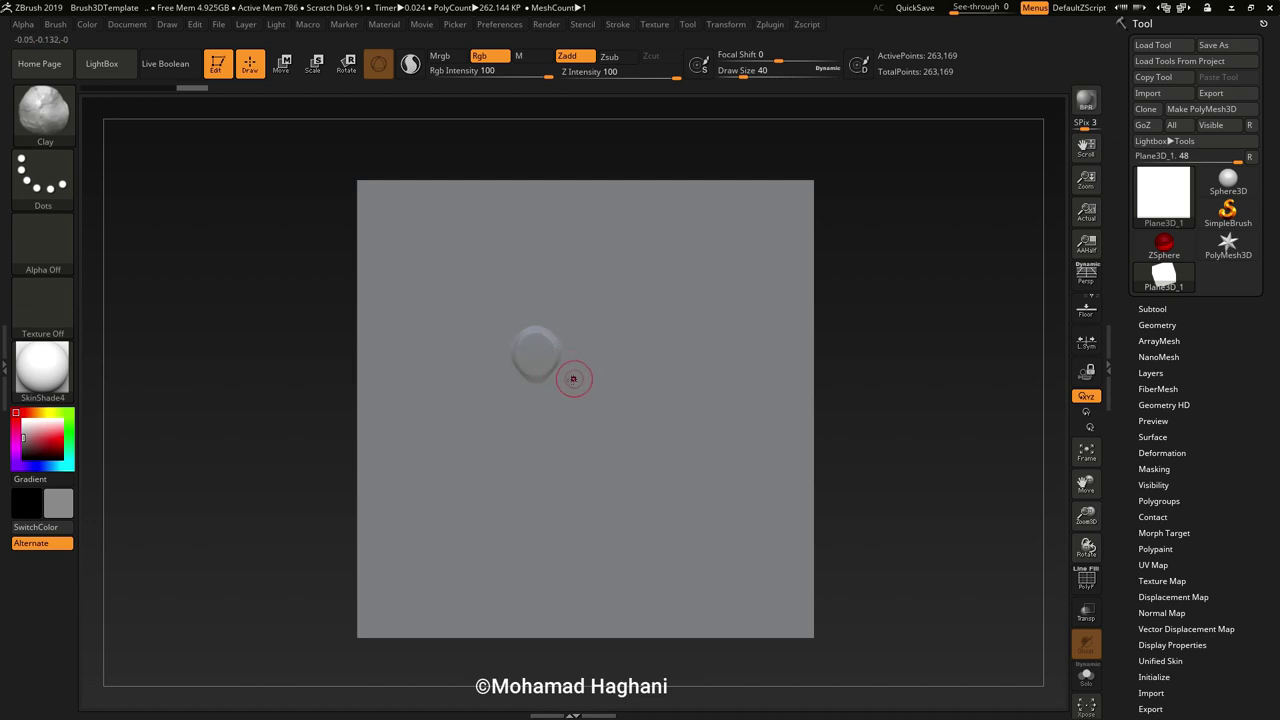
click(570, 370)
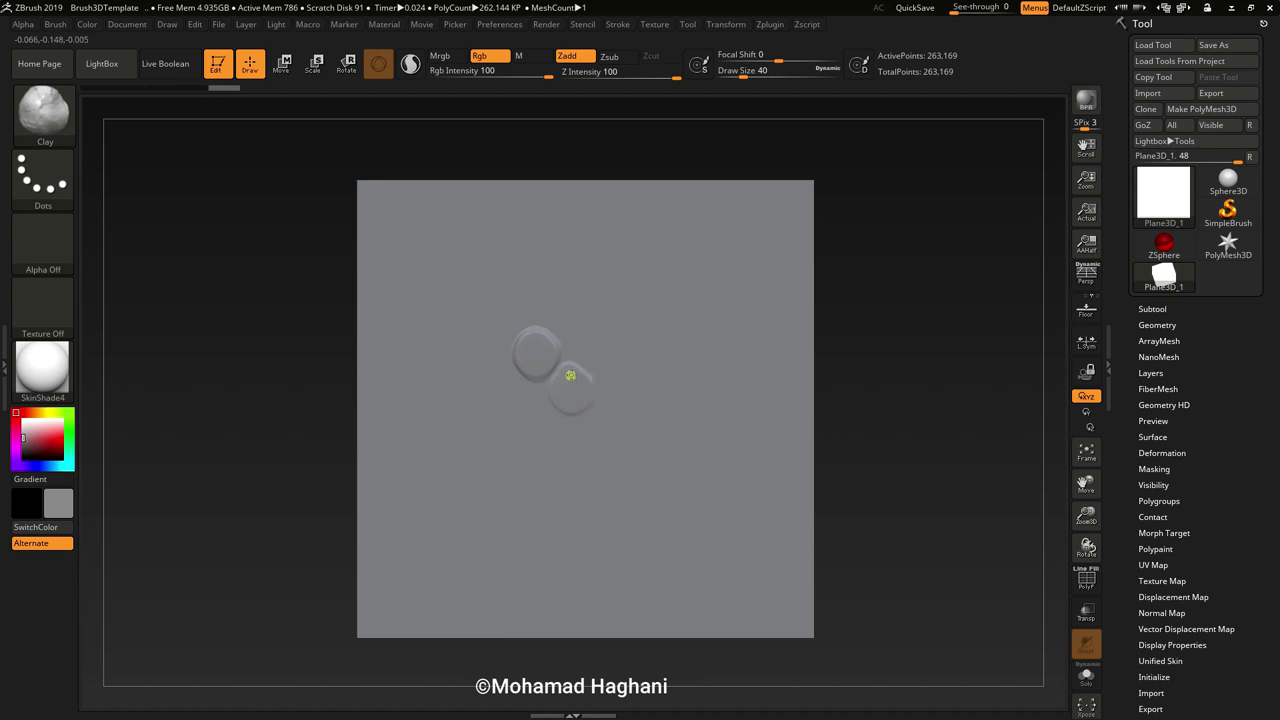
drag(570, 375, 576, 379)
Surround the central cluster with Clay bumps below, right, above, left and along the top.
click(578, 383)
click(510, 402)
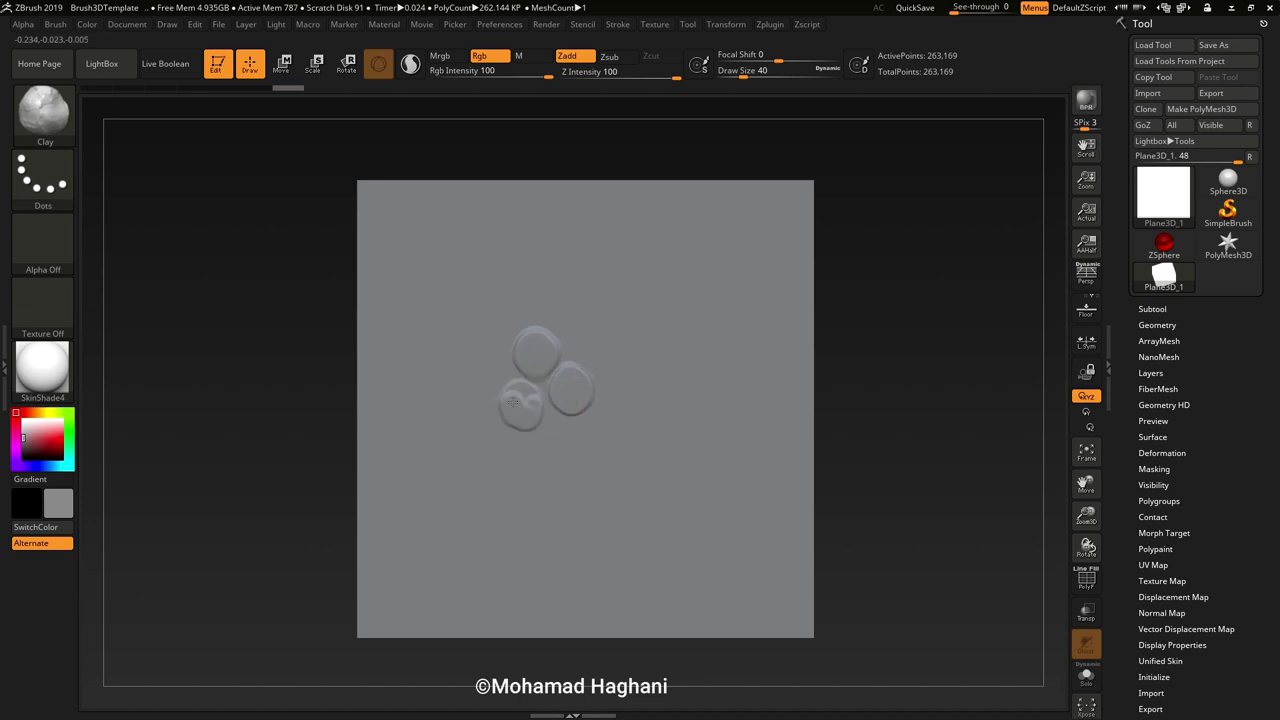
click(522, 406)
click(555, 431)
click(598, 418)
click(605, 428)
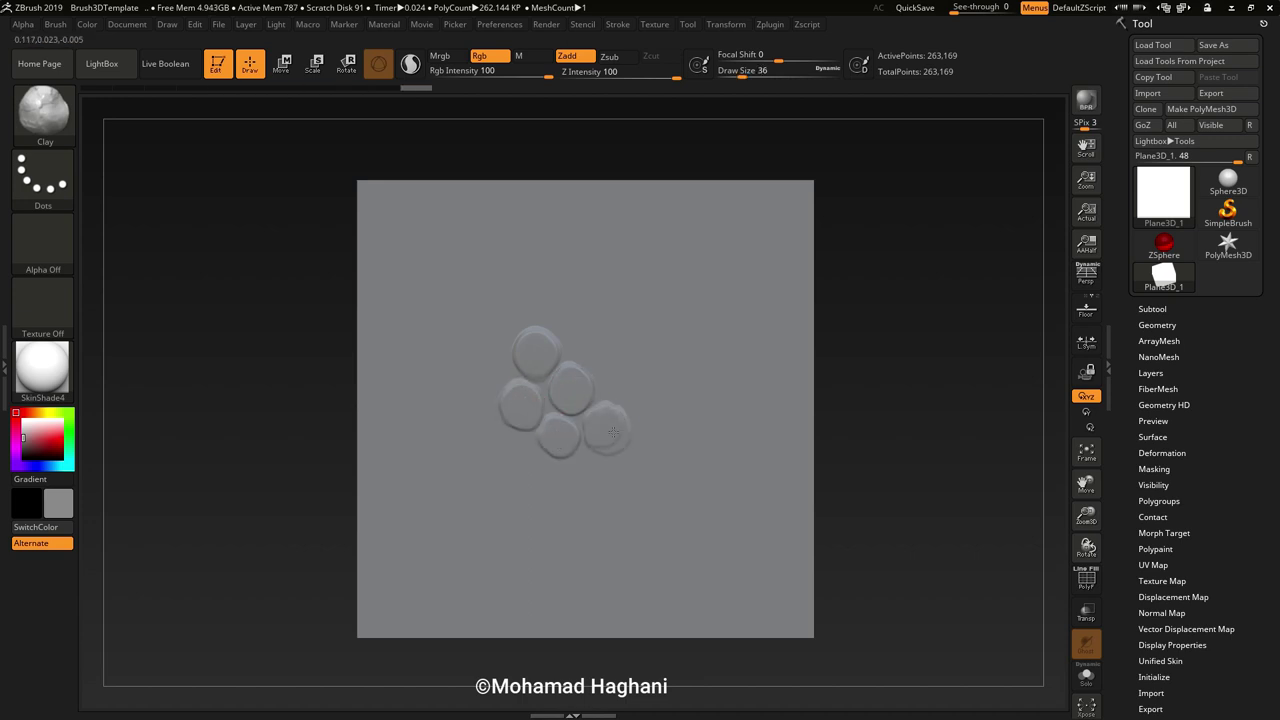
click(612, 368)
click(620, 382)
click(587, 330)
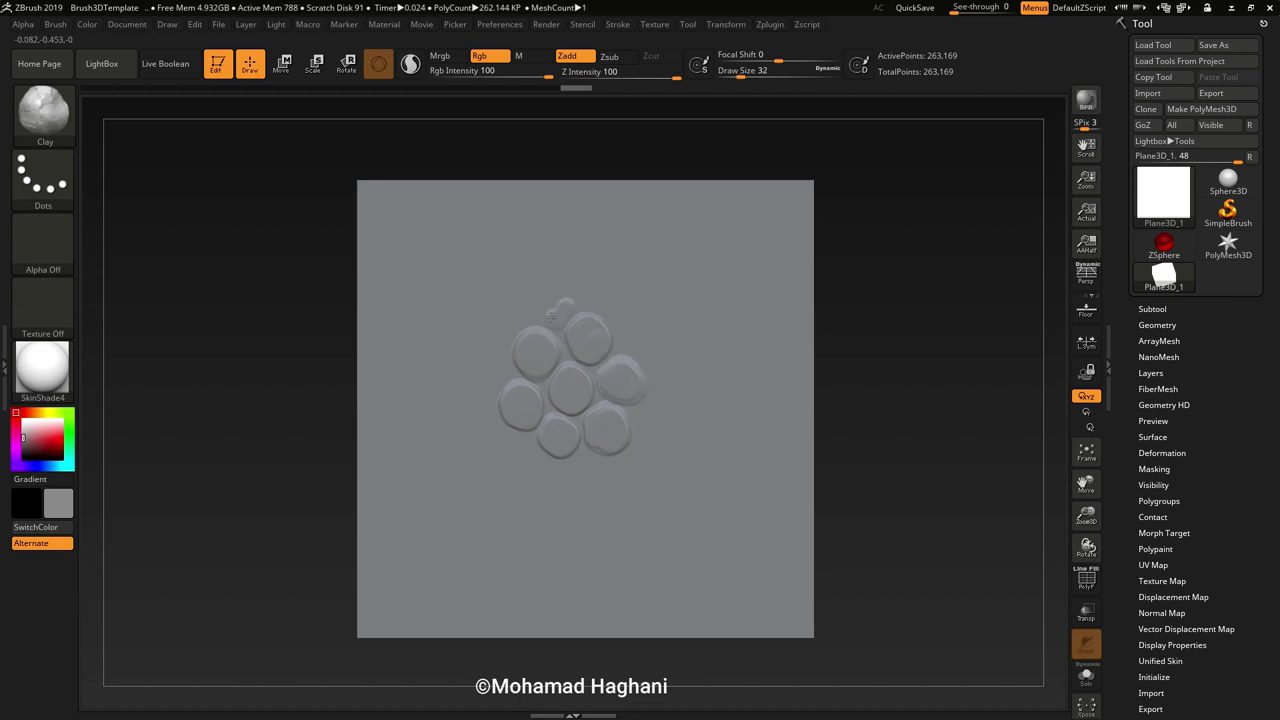
click(549, 301)
click(500, 316)
click(500, 316)
click(486, 364)
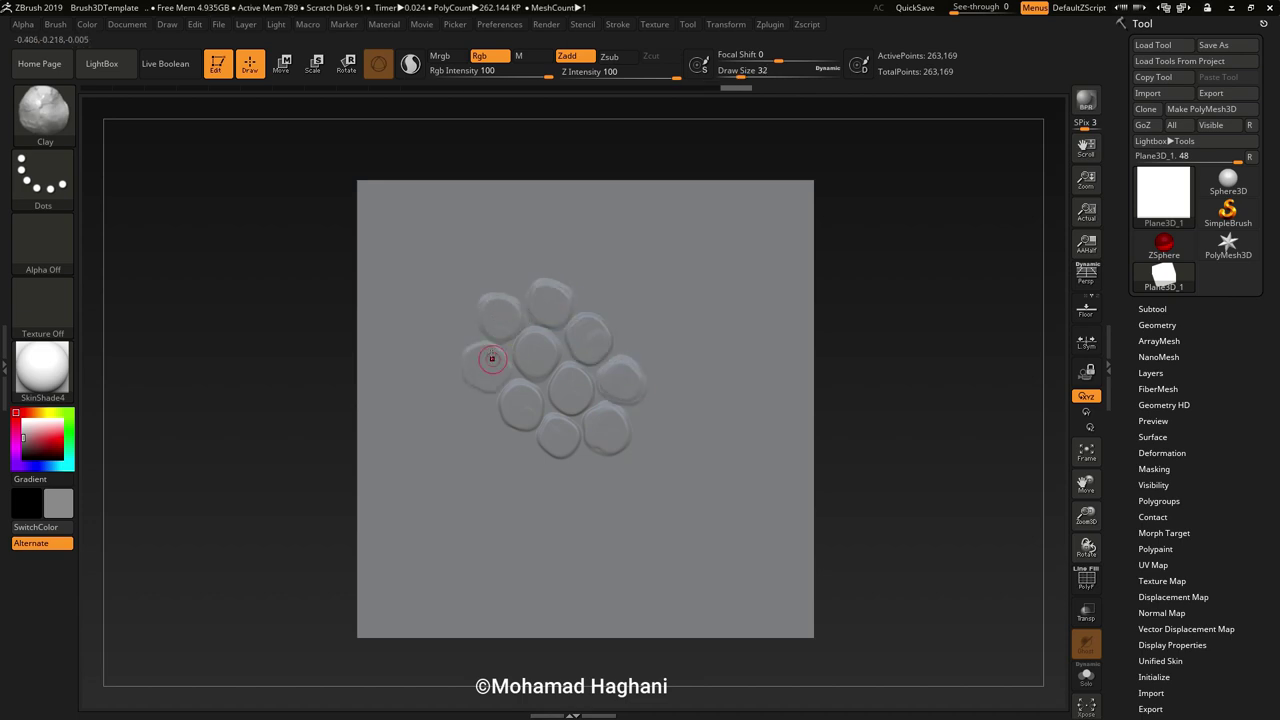
click(474, 414)
click(637, 328)
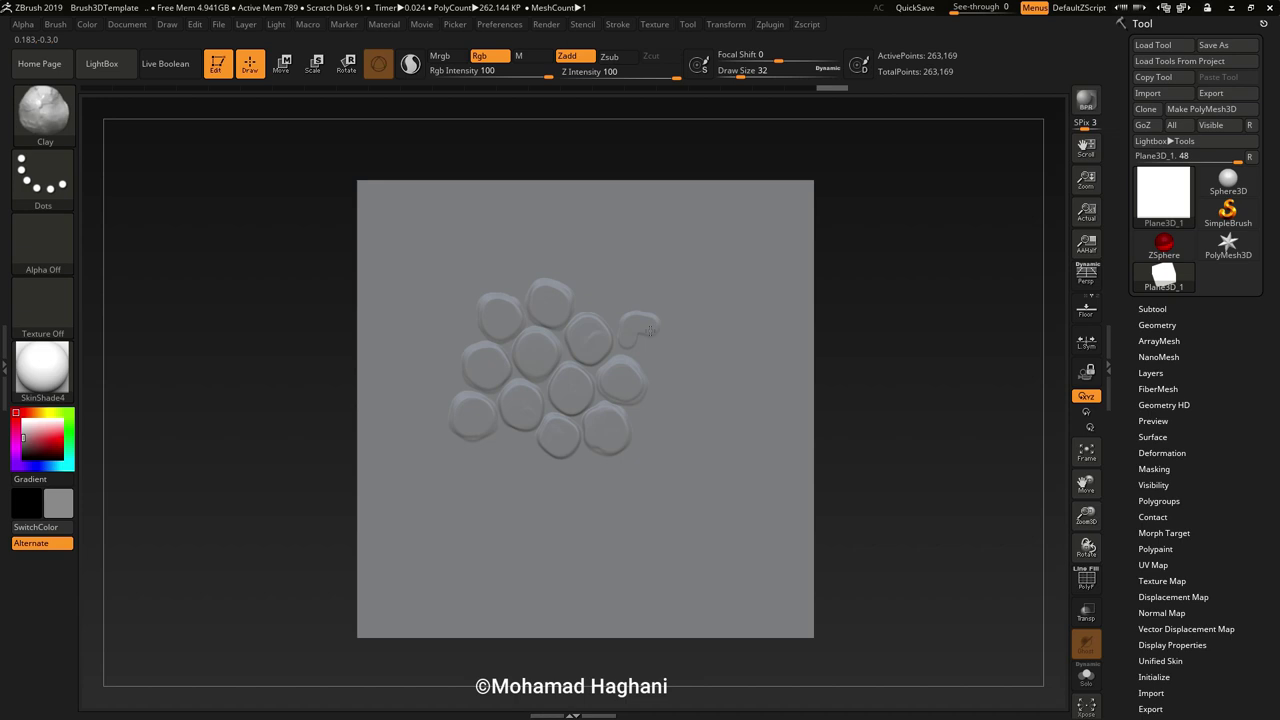
click(600, 295)
click(568, 258)
click(521, 263)
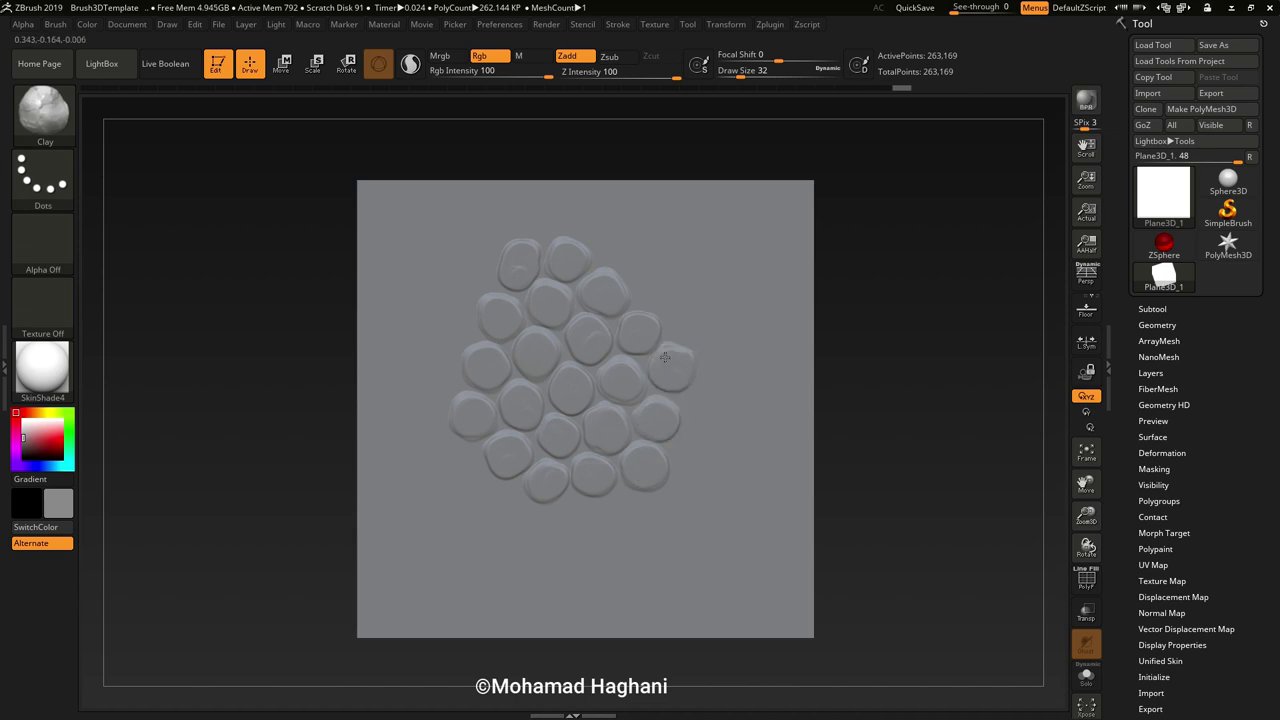
Add smaller pebble bumps along the cluster's right, bottom, top and left edges.
click(685, 320)
click(720, 365)
click(705, 408)
click(690, 455)
click(680, 510)
click(625, 513)
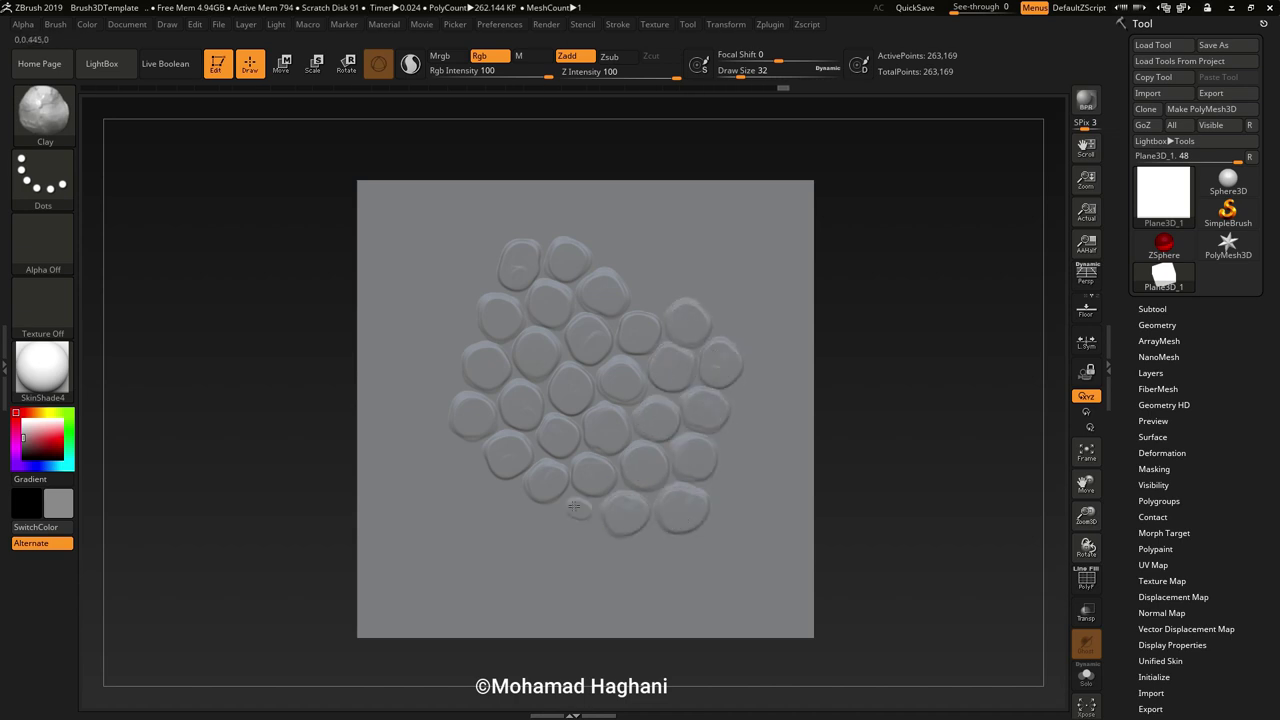
click(573, 525)
click(526, 522)
click(495, 498)
click(467, 478)
click(452, 445)
click(652, 290)
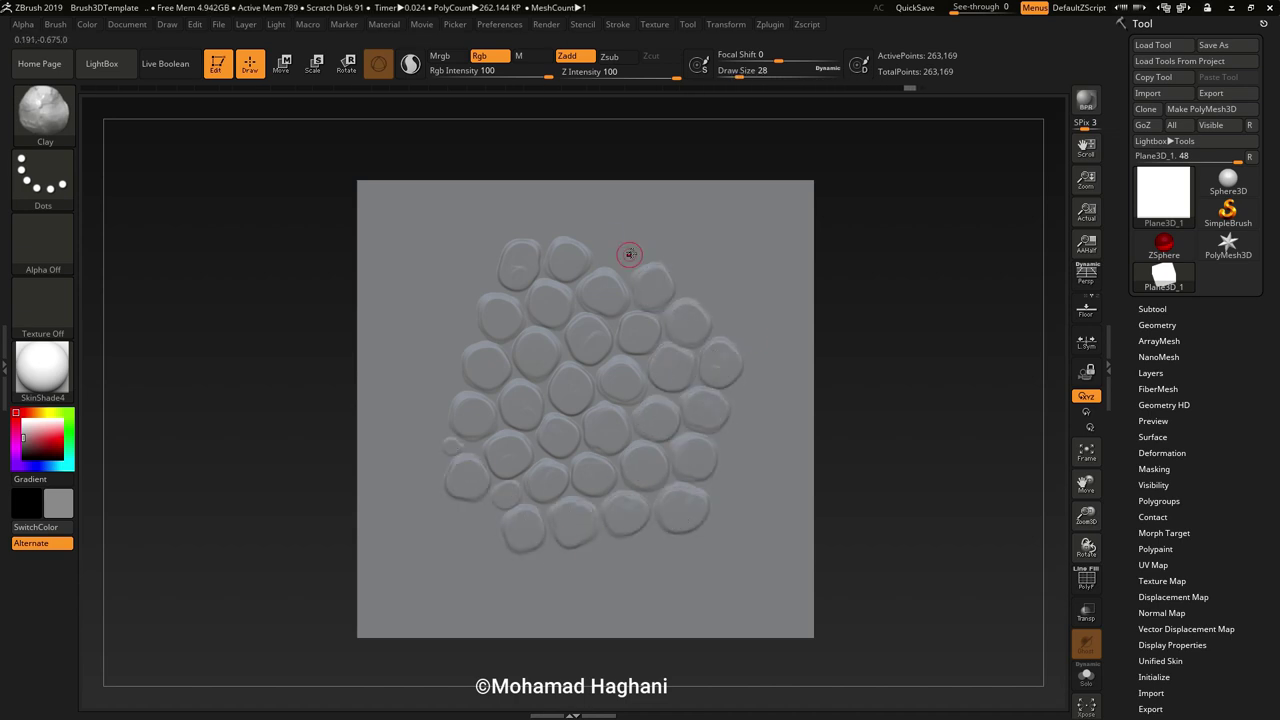
click(625, 245)
click(586, 230)
click(452, 320)
click(468, 268)
click(432, 375)
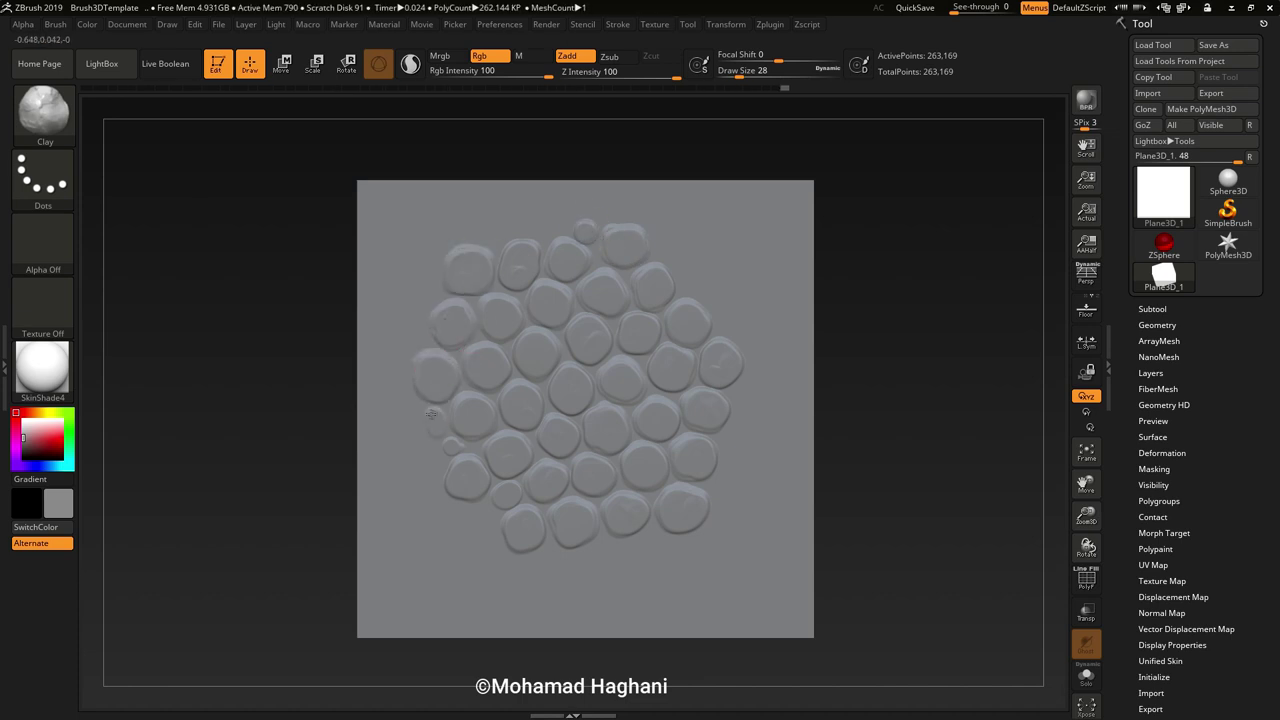
click(427, 422)
click(419, 272)
Extend the stones along the top, right edge and bottom, then enlarge the brush.
click(488, 226)
click(542, 220)
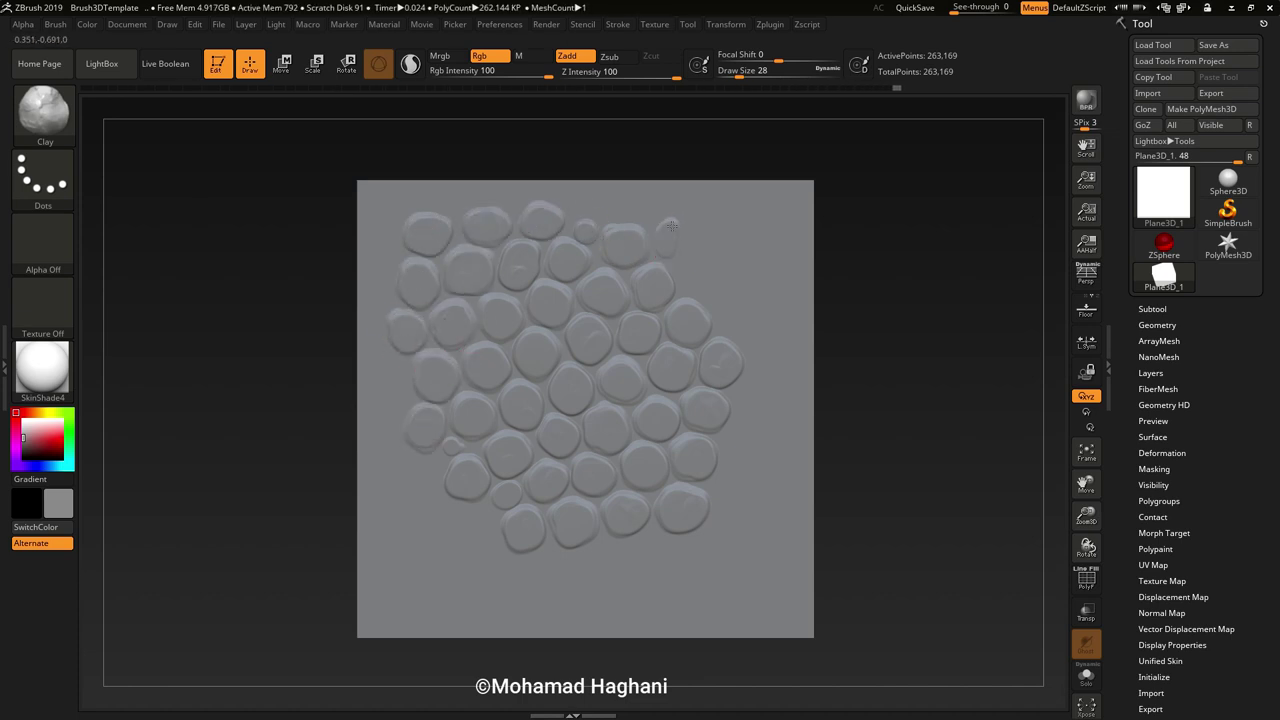
click(679, 240)
click(702, 272)
click(736, 310)
click(746, 272)
click(737, 490)
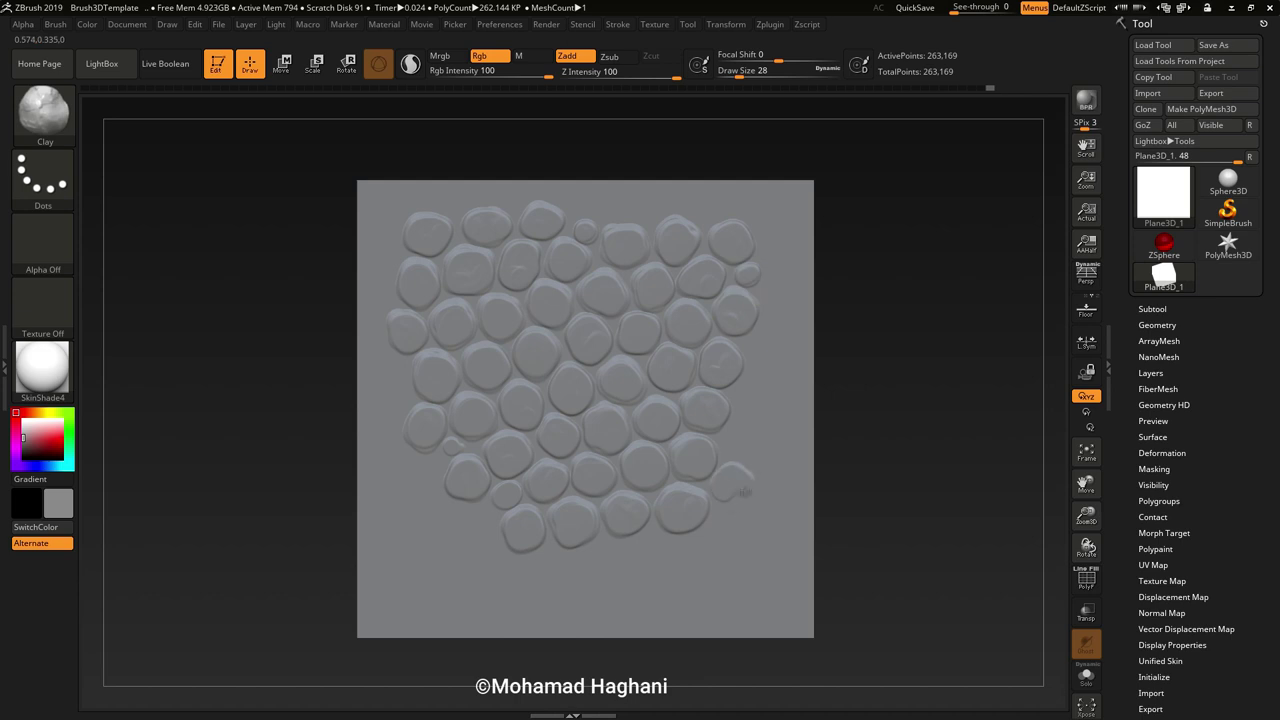
click(742, 437)
click(752, 388)
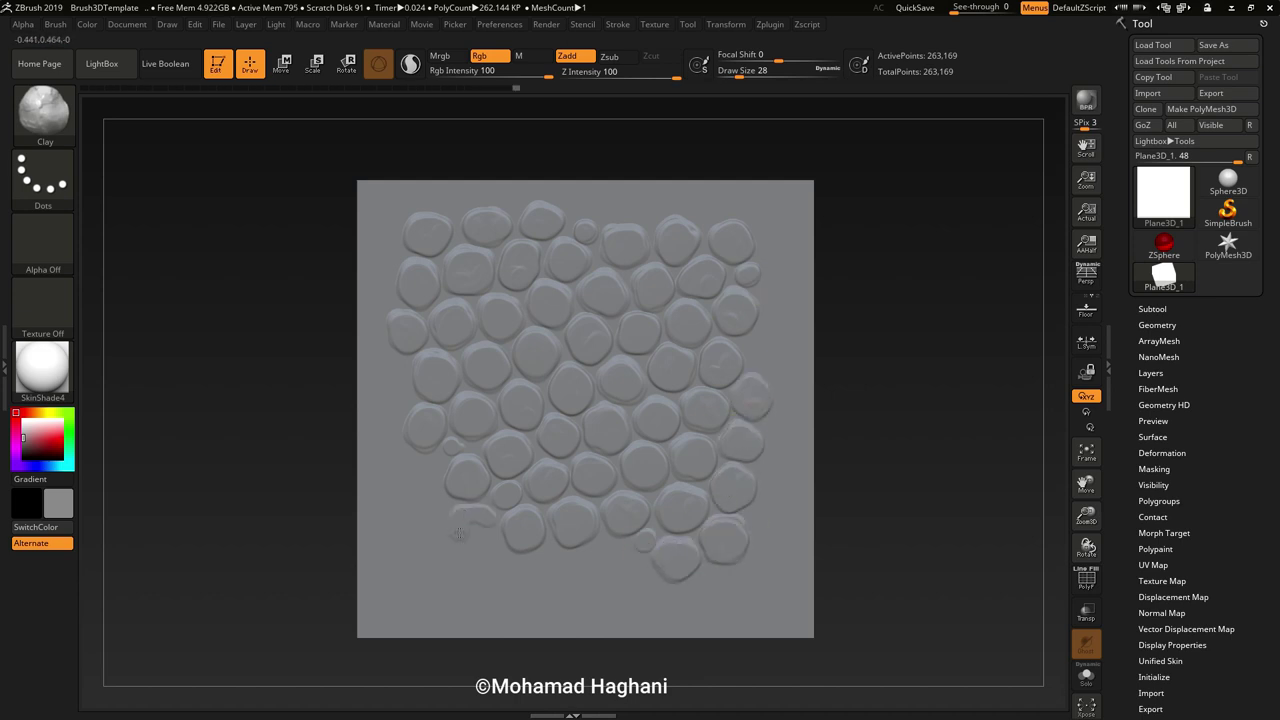
click(608, 563)
click(645, 590)
click(555, 568)
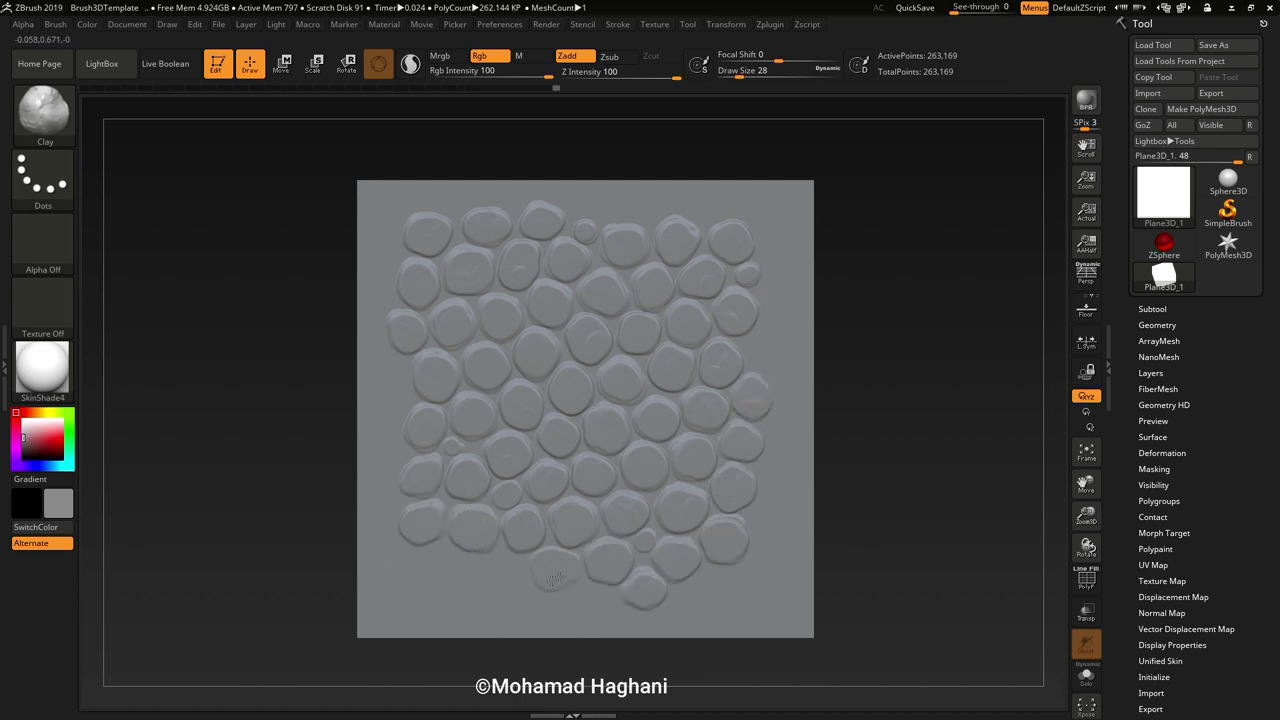
click(506, 576)
click(455, 570)
click(760, 347)
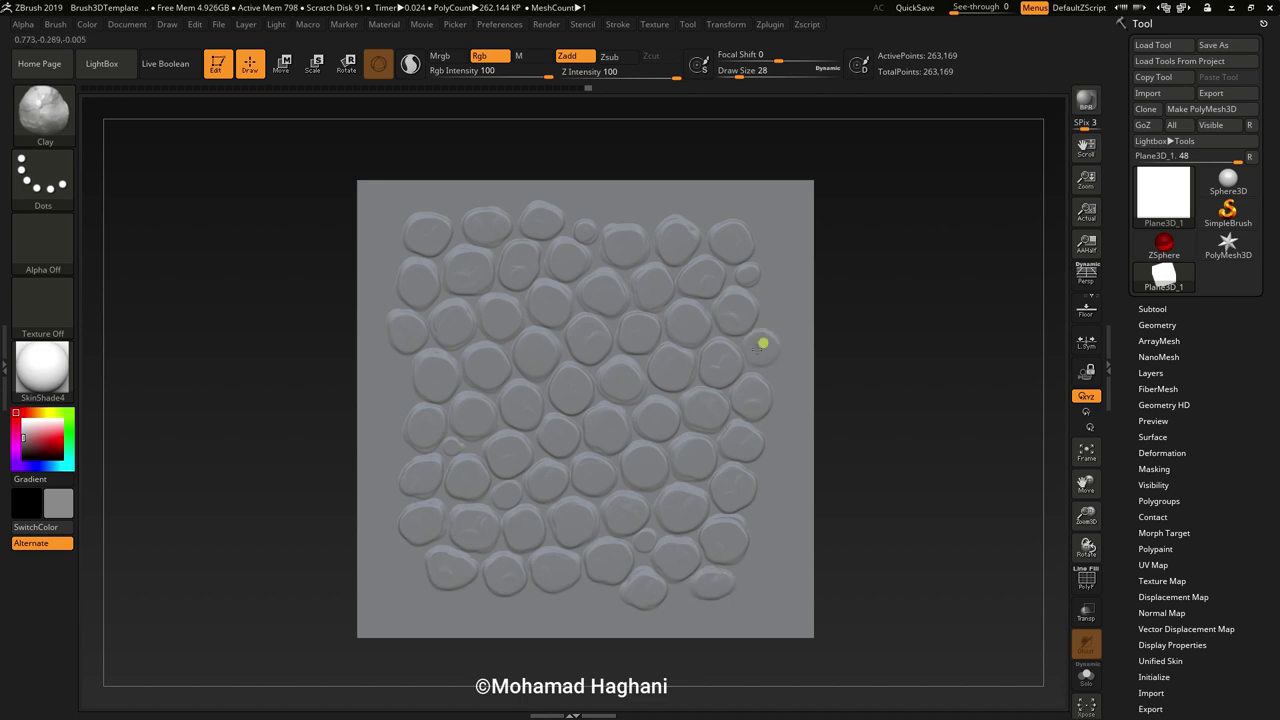
key(bracketright)
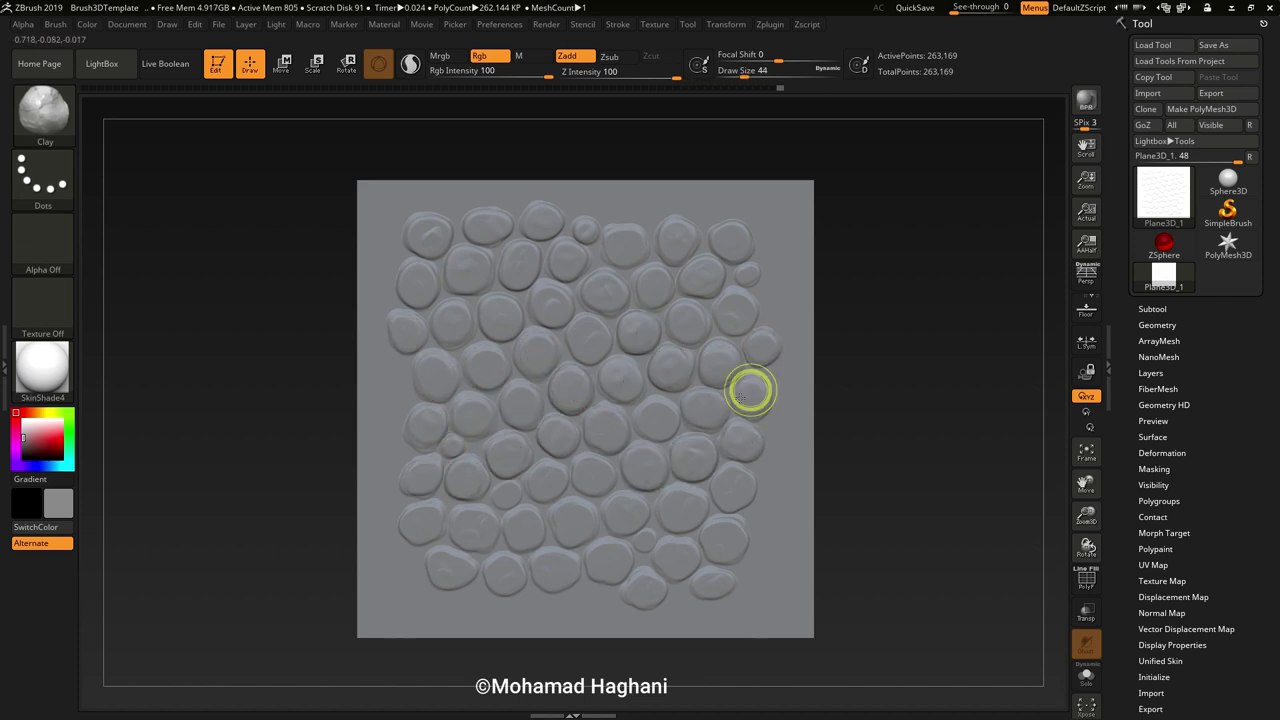
click(600, 563)
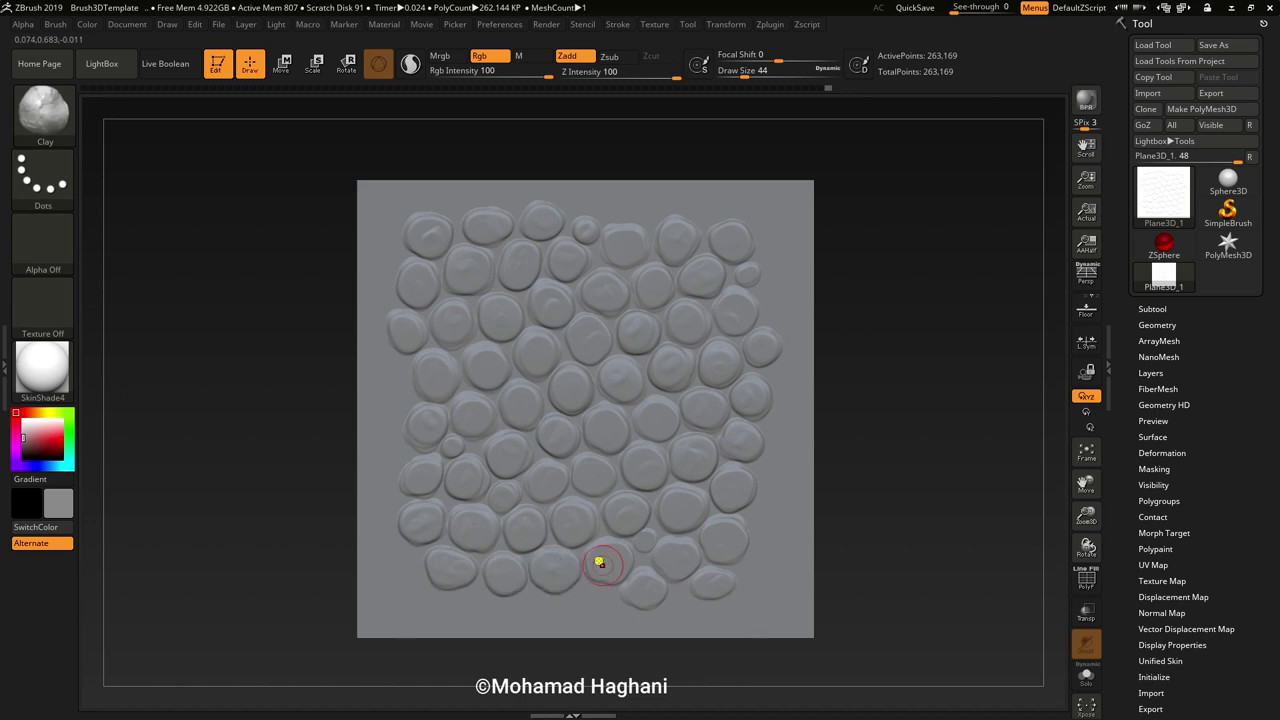
Switch to DamStandard and carve creases into the upper-left stones, undoing a bad stroke.
key(b)
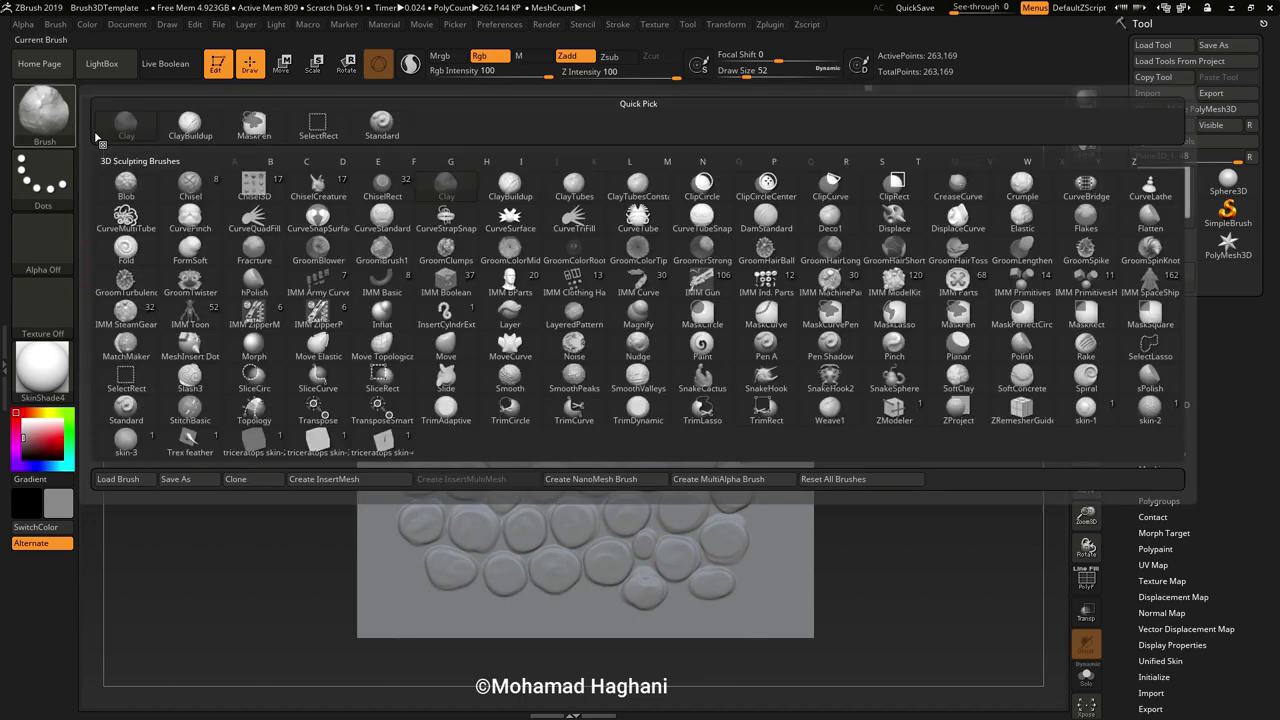
key(d)
key(s)
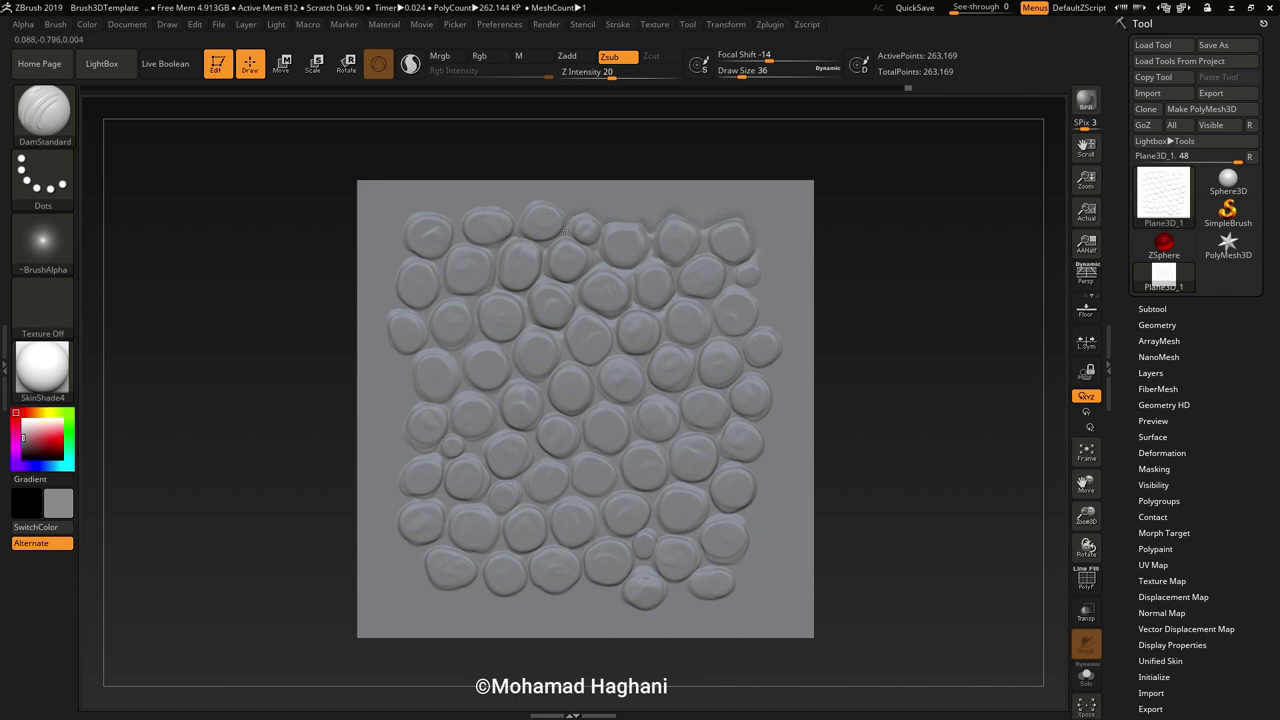
drag(564, 228, 451, 214)
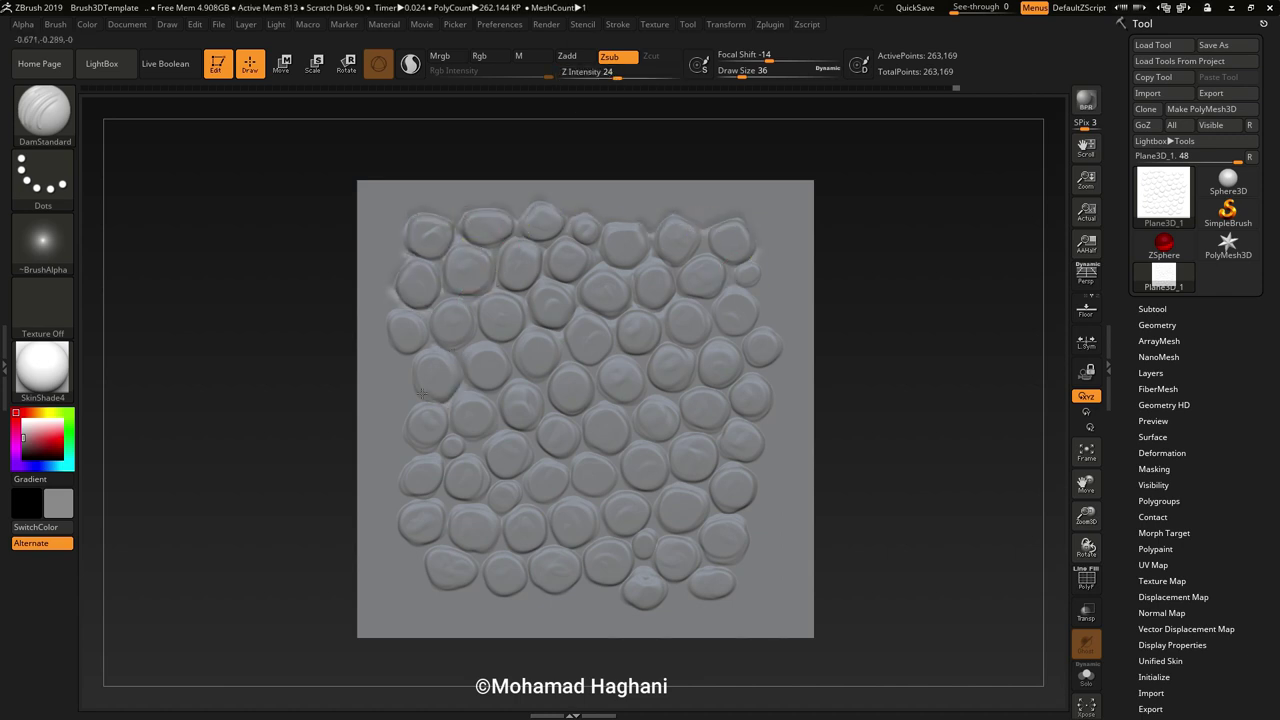
key(ctrl+z)
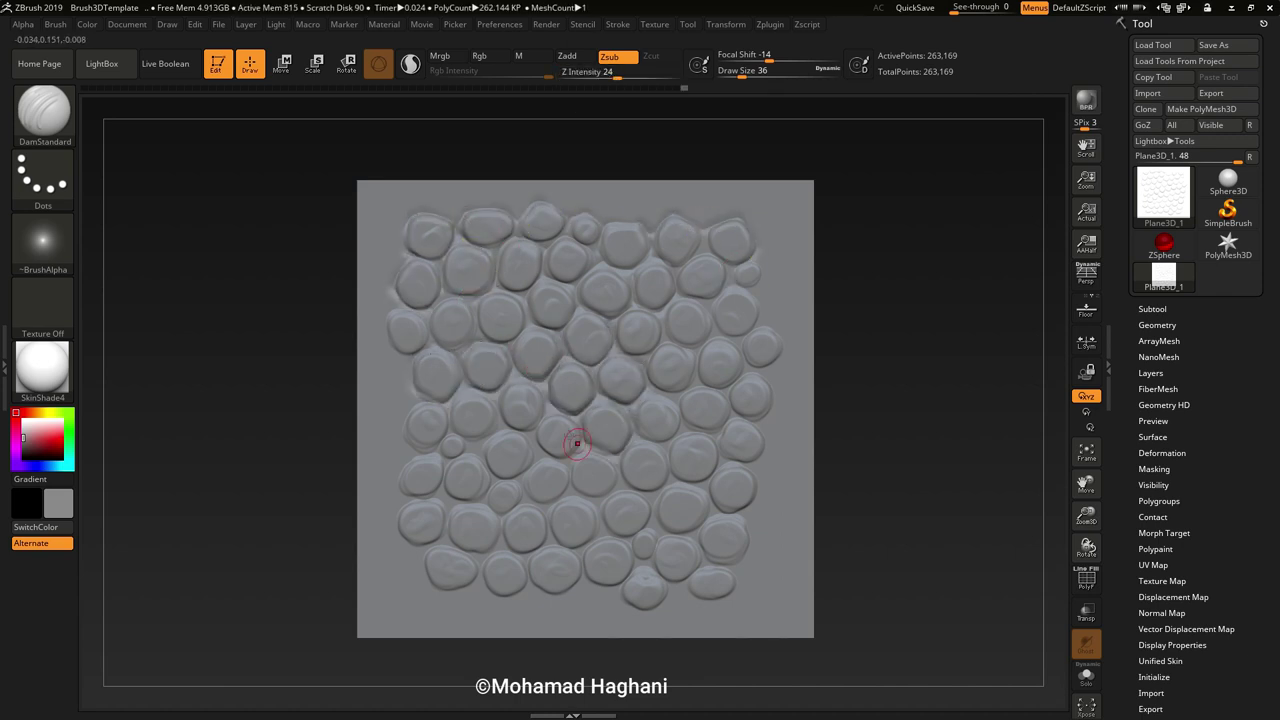
Carve grooves into stones left of centre, along the lower-right, lower middle and bottom edge.
drag(505, 474, 443, 466)
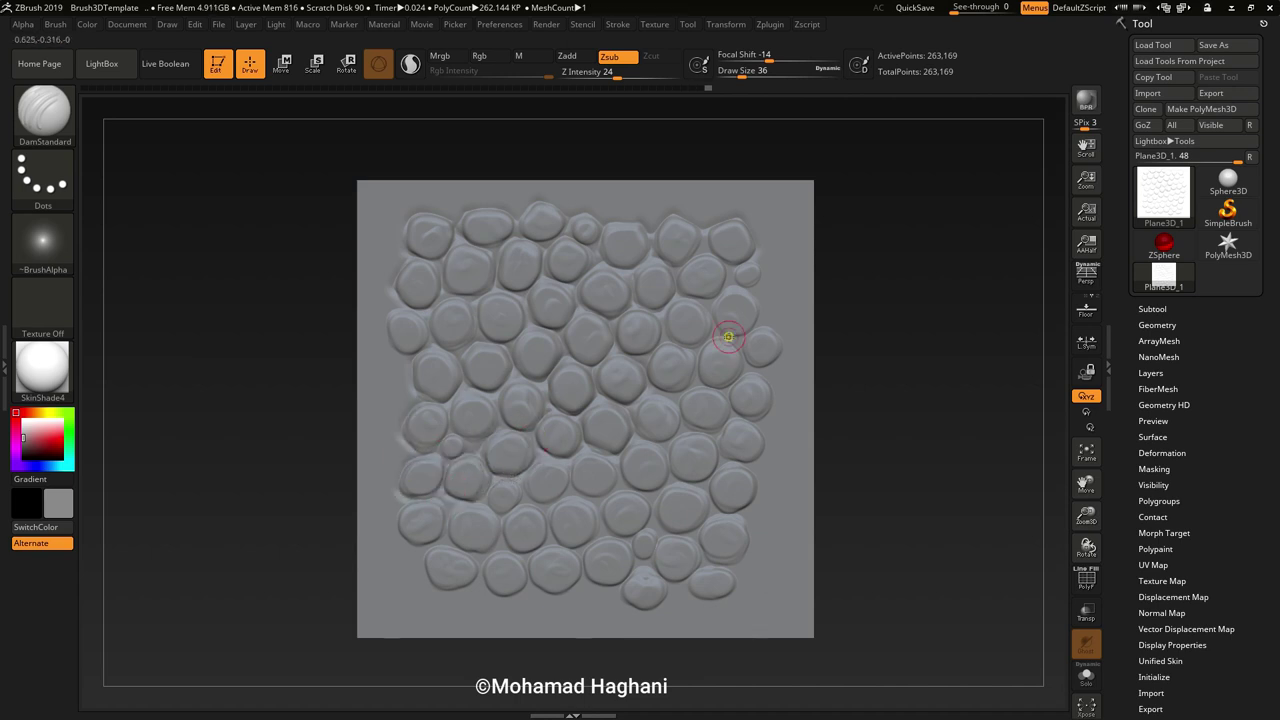
mouse_move(748, 430)
mouse_down()
mouse_move(652, 563)
mouse_move(585, 578)
mouse_up()
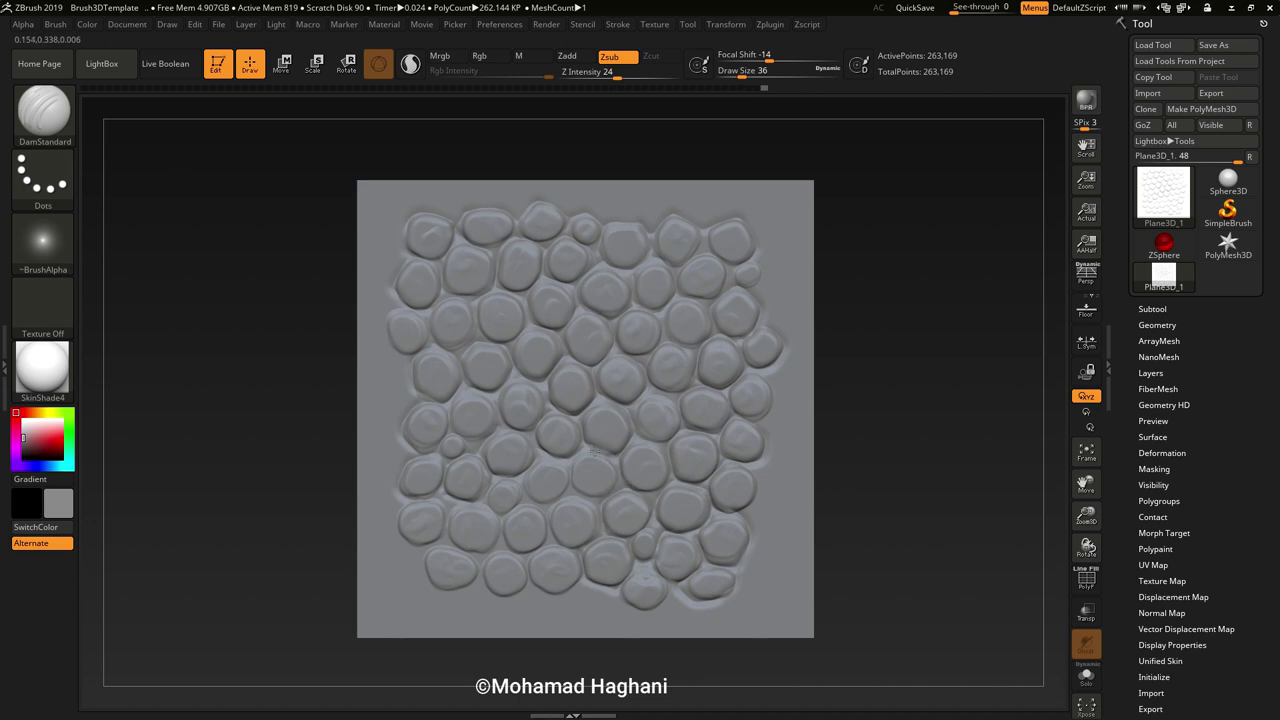
mouse_move(595, 451)
mouse_down()
mouse_move(523, 483)
mouse_move(497, 514)
mouse_move(520, 590)
mouse_move(410, 515)
mouse_up()
drag(625, 618, 682, 588)
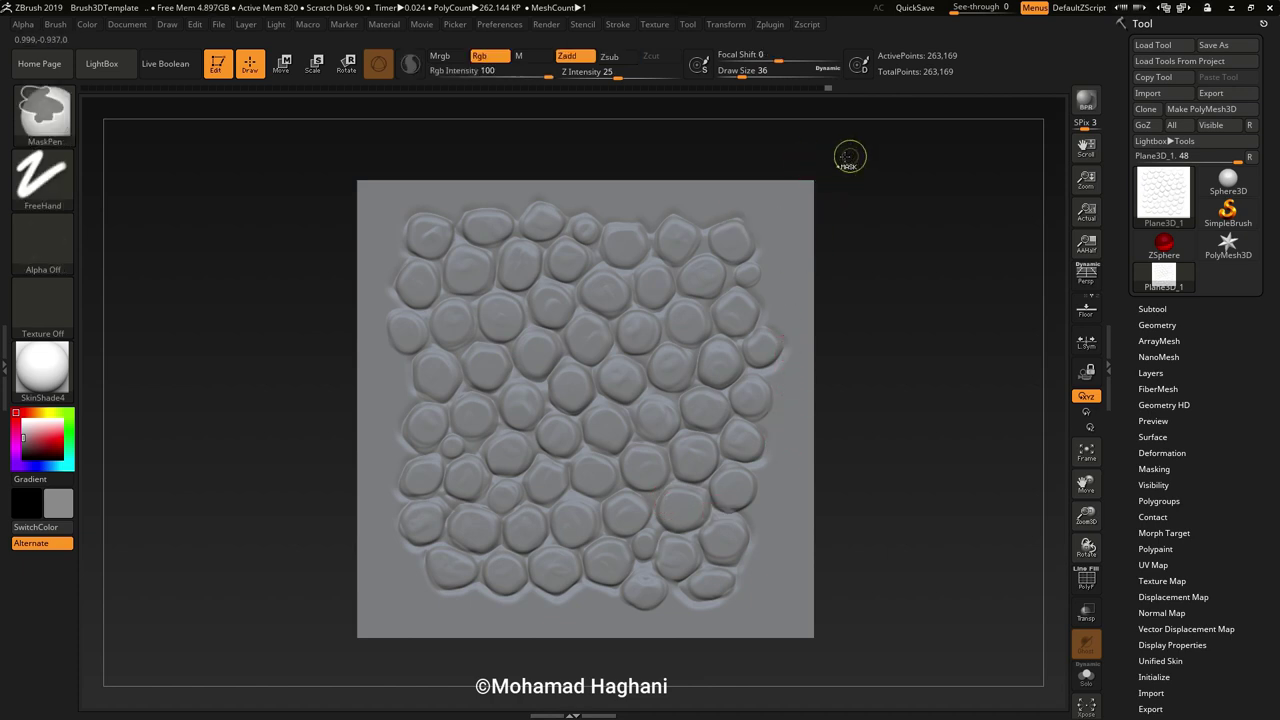
Mask the plane's edge strips with MaskPen rectangles, then invert the mask onto the stones.
mouse_move(309, 145)
ctrl+mouse_down()
mouse_move(916, 193)
mouse_move(795, 651)
ctrl+mouse_up()
mouse_move(402, 624)
ctrl+mouse_down()
mouse_move(342, 663)
mouse_move(829, 623)
ctrl+mouse_up()
ctrl+drag(316, 156, 374, 635)
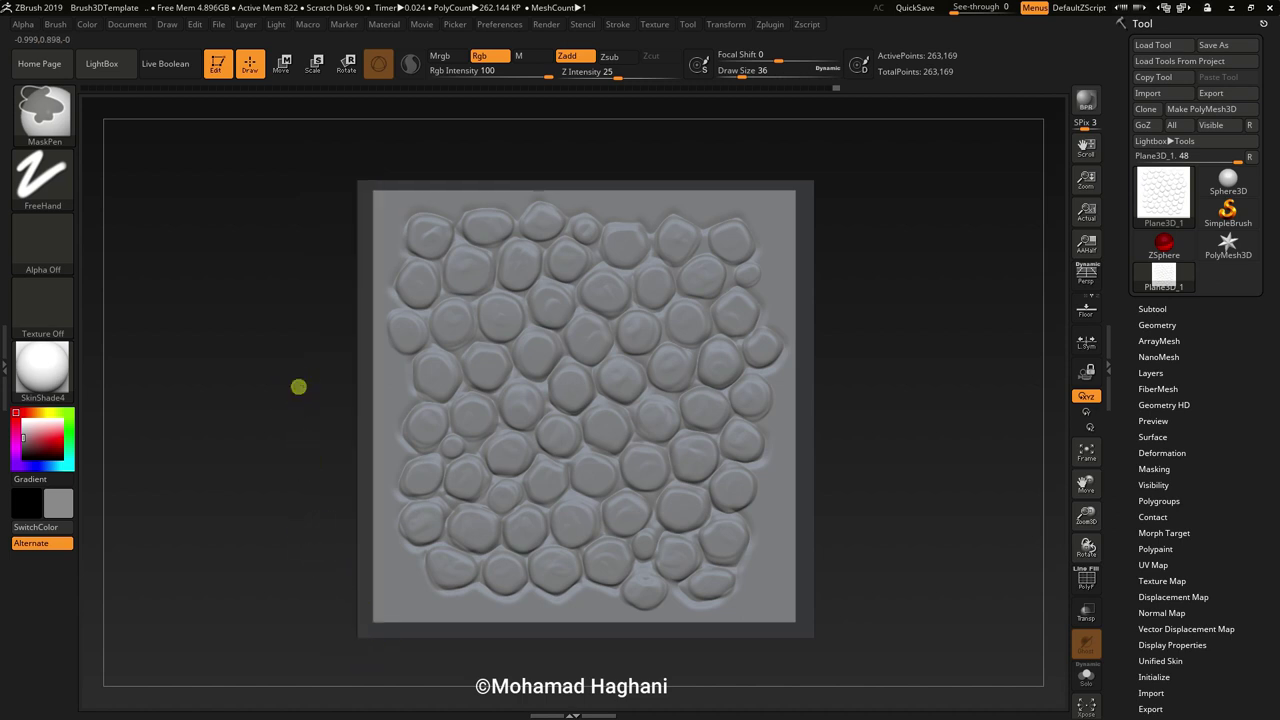
ctrl+click(298, 386)
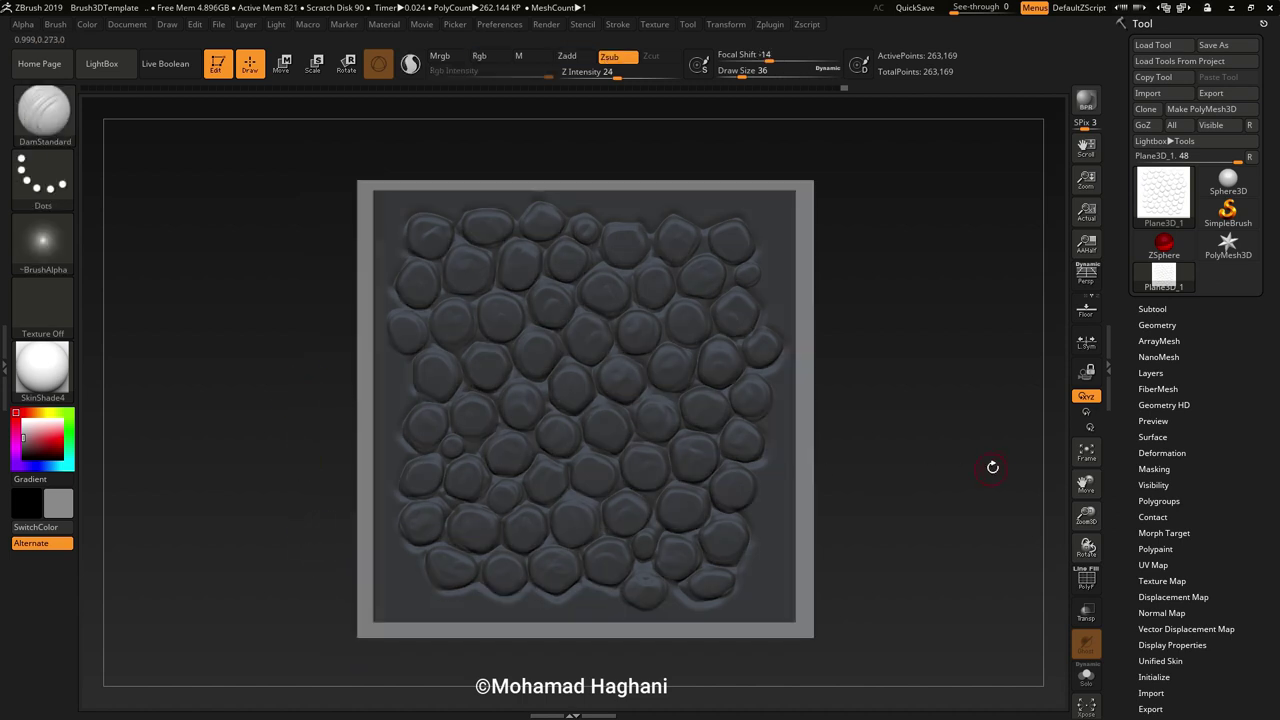
Apply Morph to Grid at 100 from Tool > Deformation to flatten the unmasked border.
click(1175, 453)
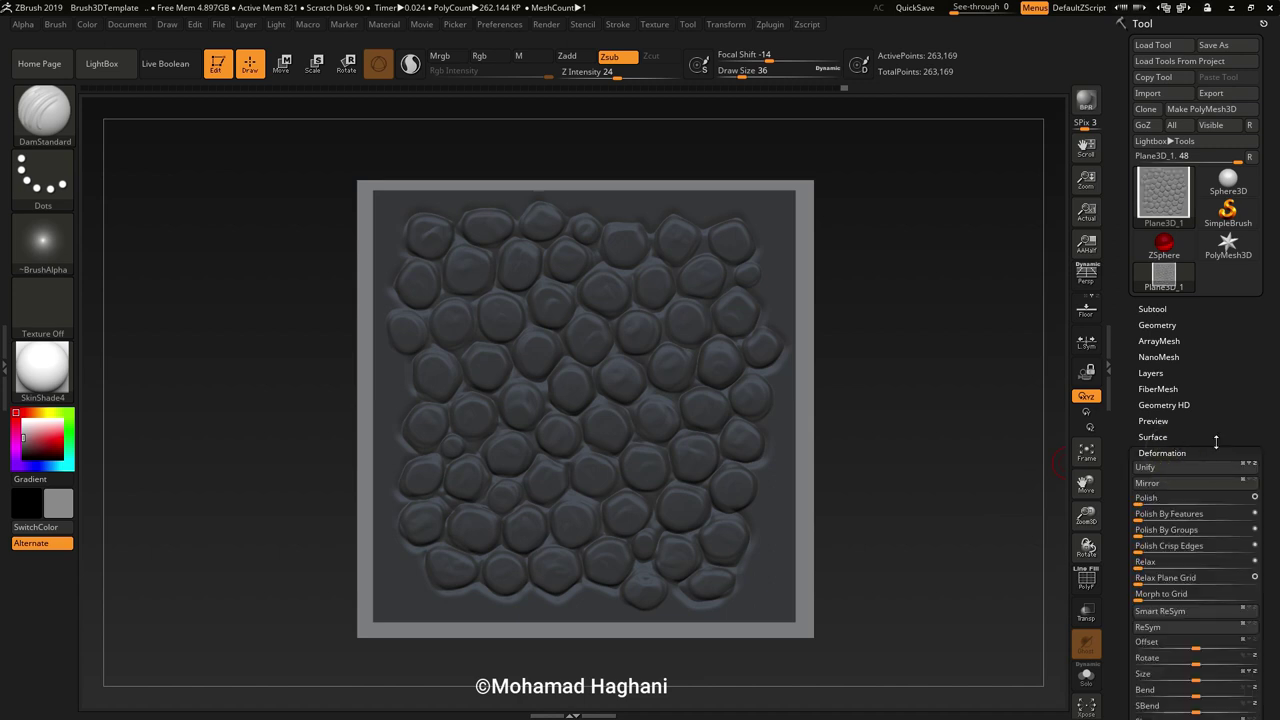
drag(1266, 470, 1278, 355)
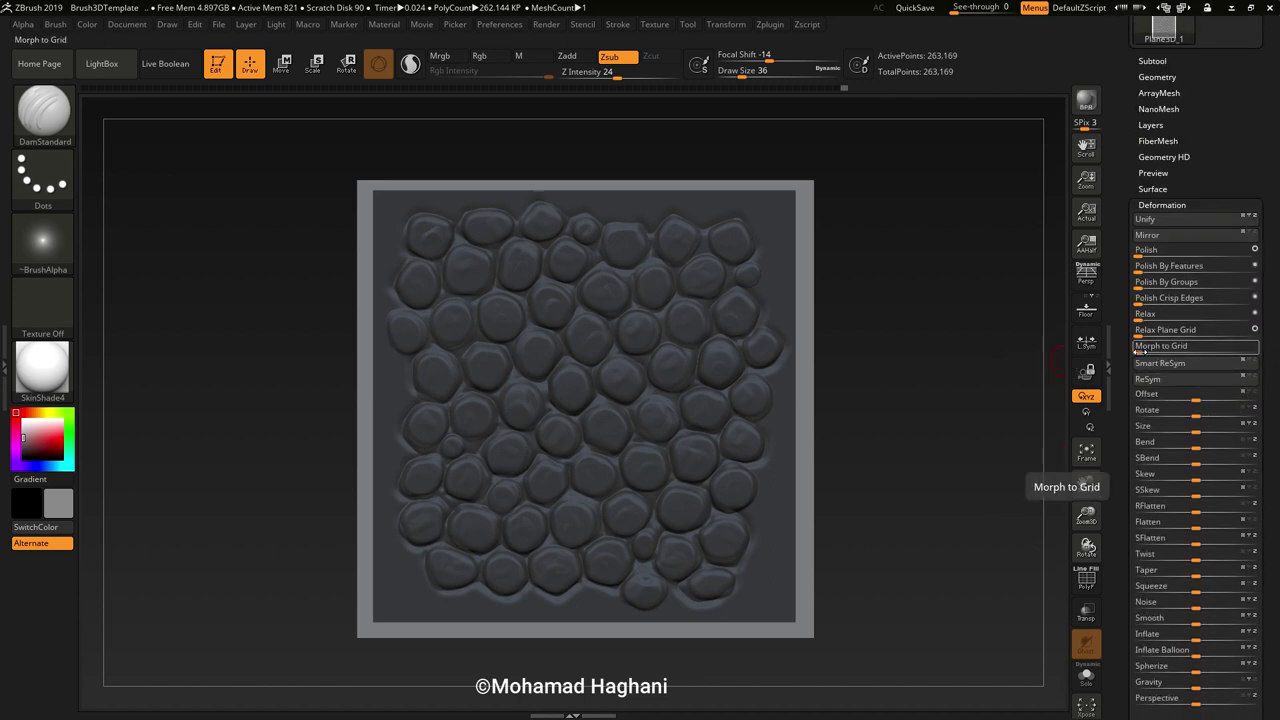
drag(1150, 348, 1183, 353)
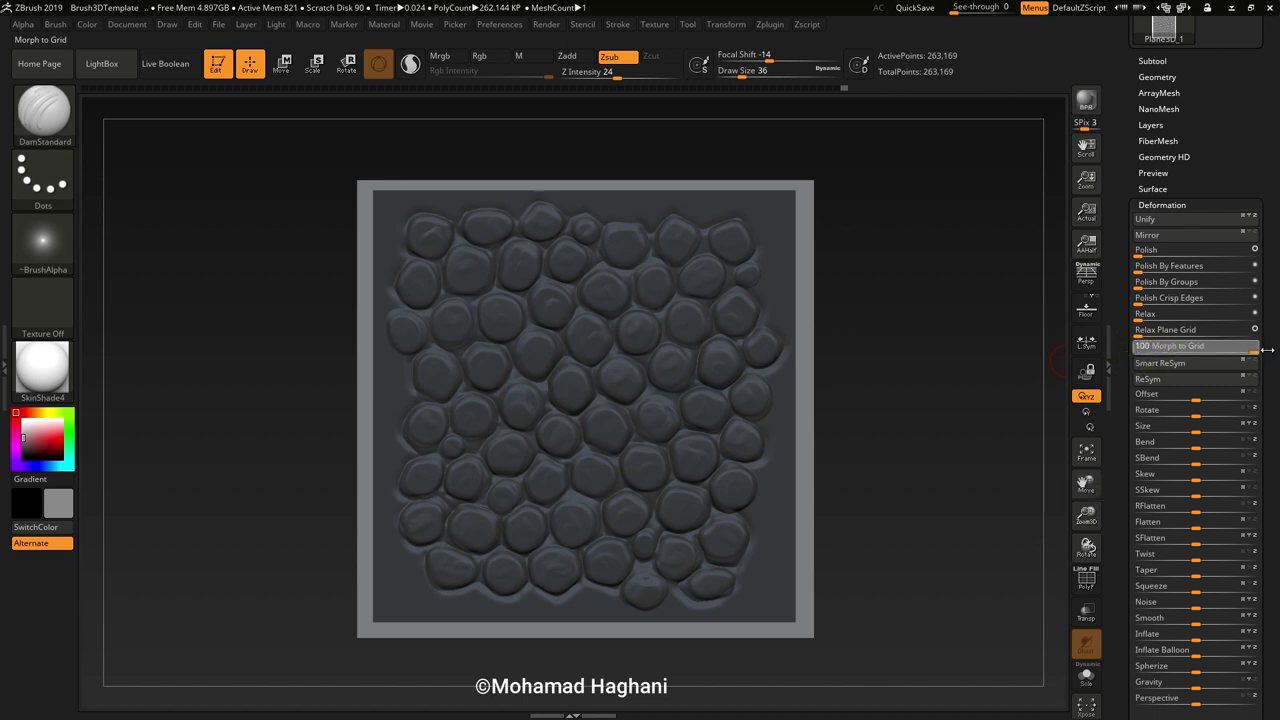
drag(1267, 349, 1267, 350)
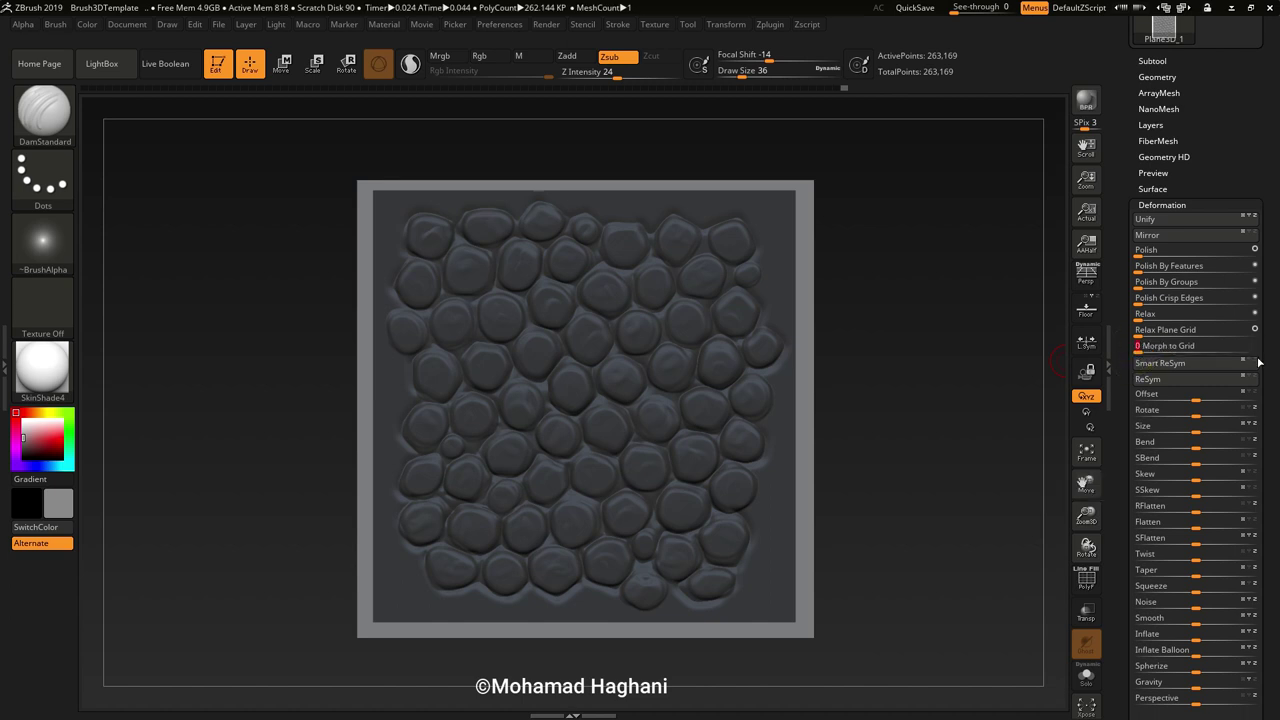
click(1160, 204)
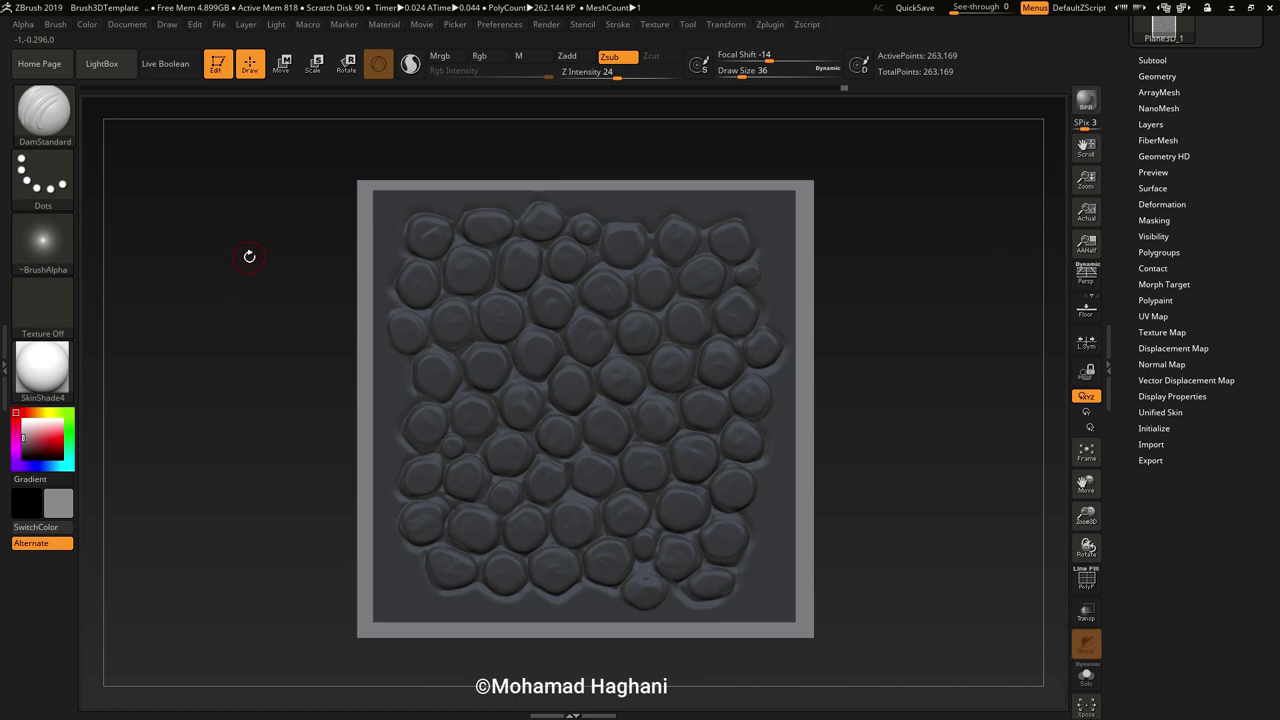
Pick the Chisel3D brush and clear the mask from the whole plane.
click(43, 110)
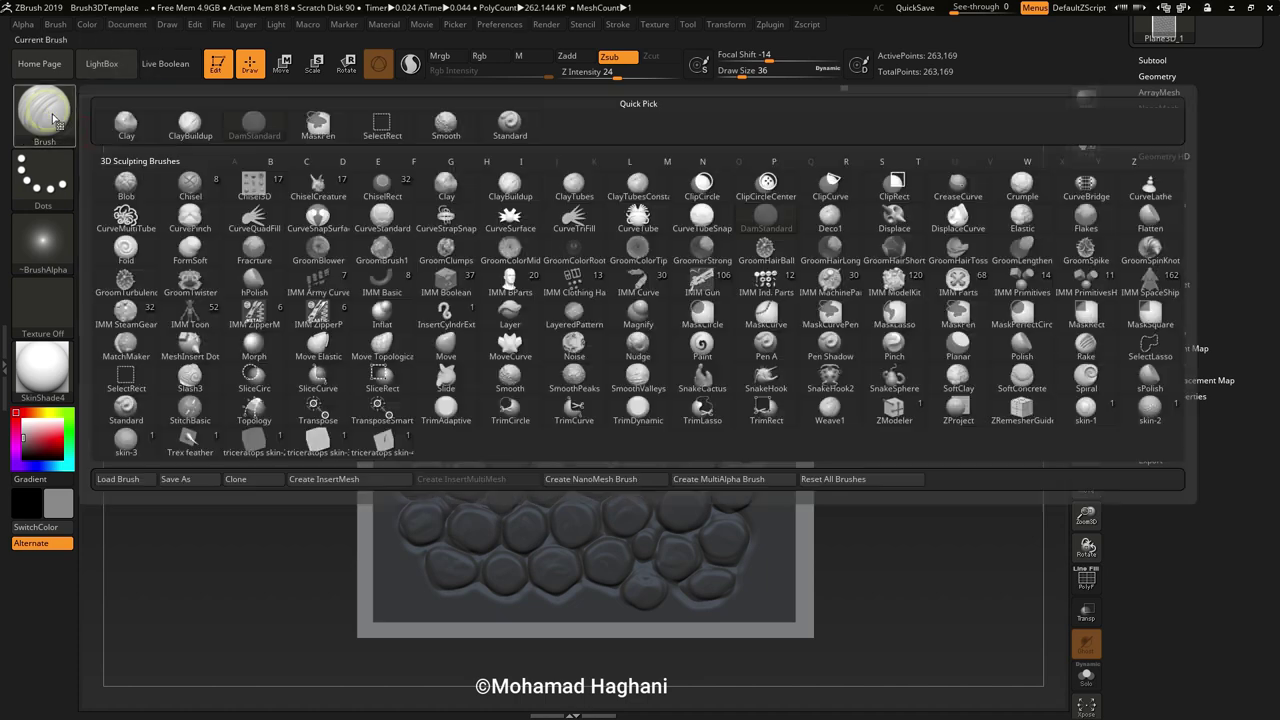
click(256, 188)
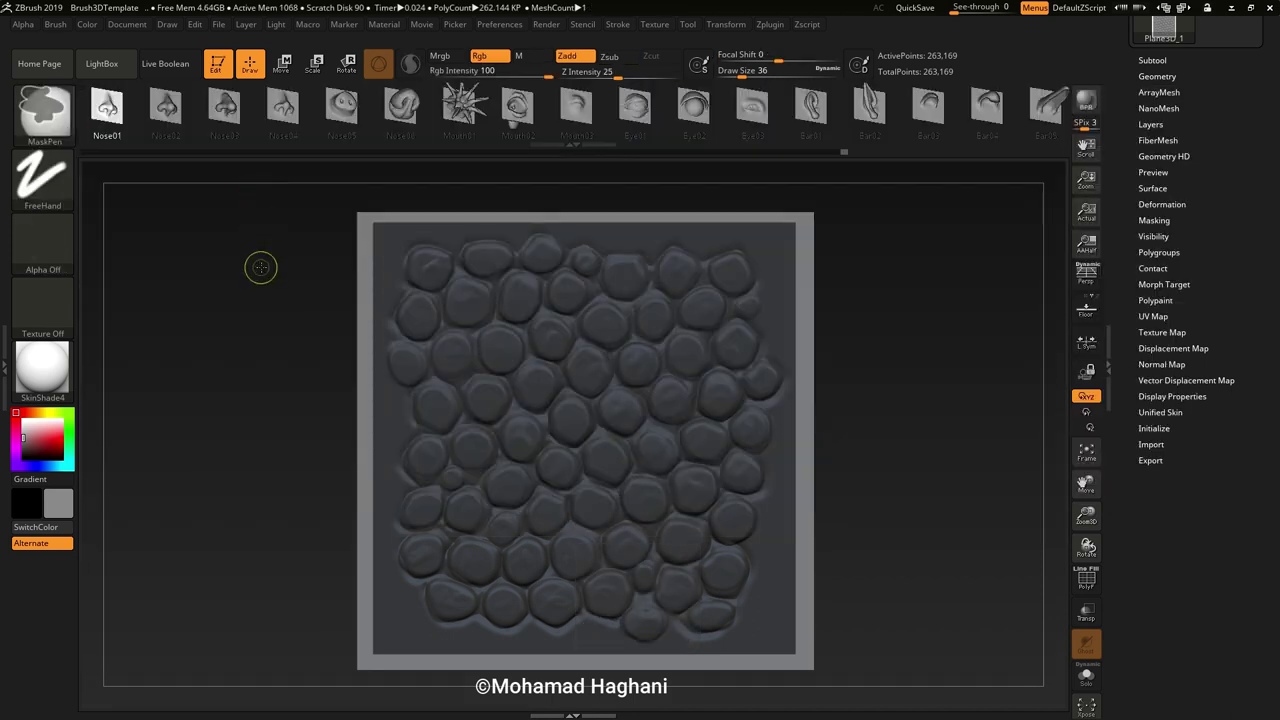
ctrl+drag(260, 266, 289, 294)
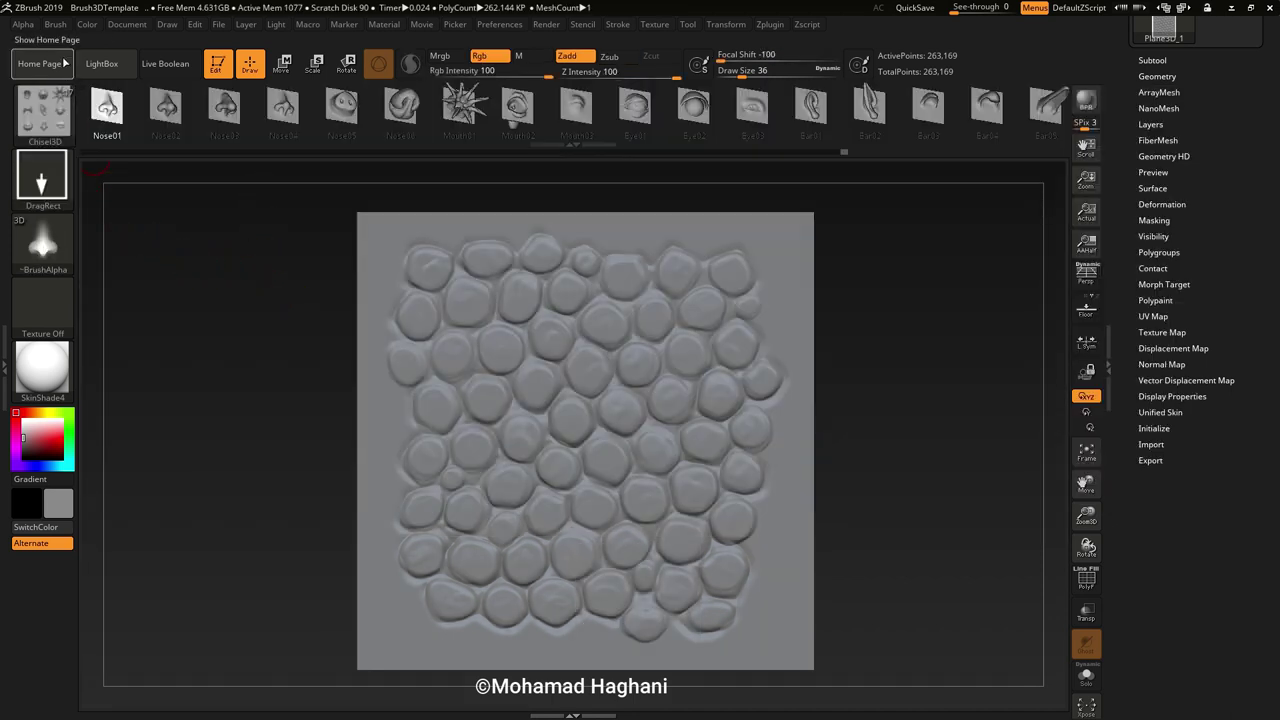
Create a MultiAlpha brush from the cobblestone plane via Brush > Create.
click(55, 24)
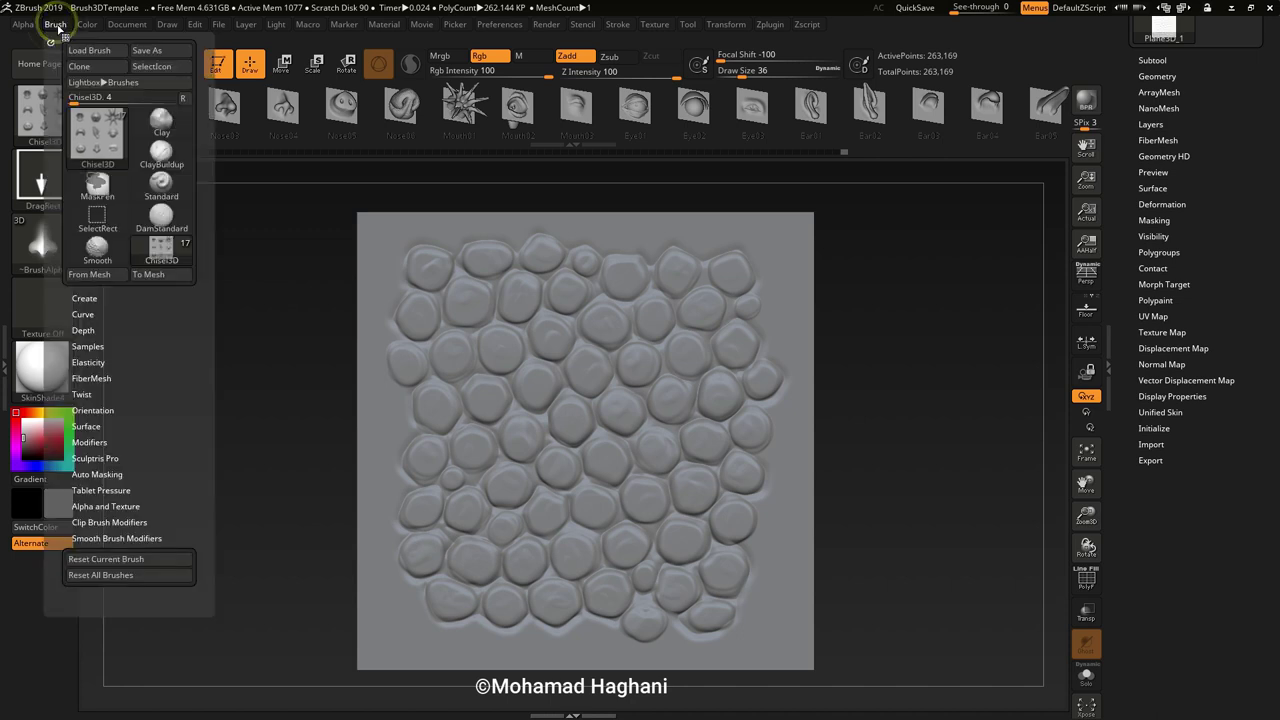
click(85, 298)
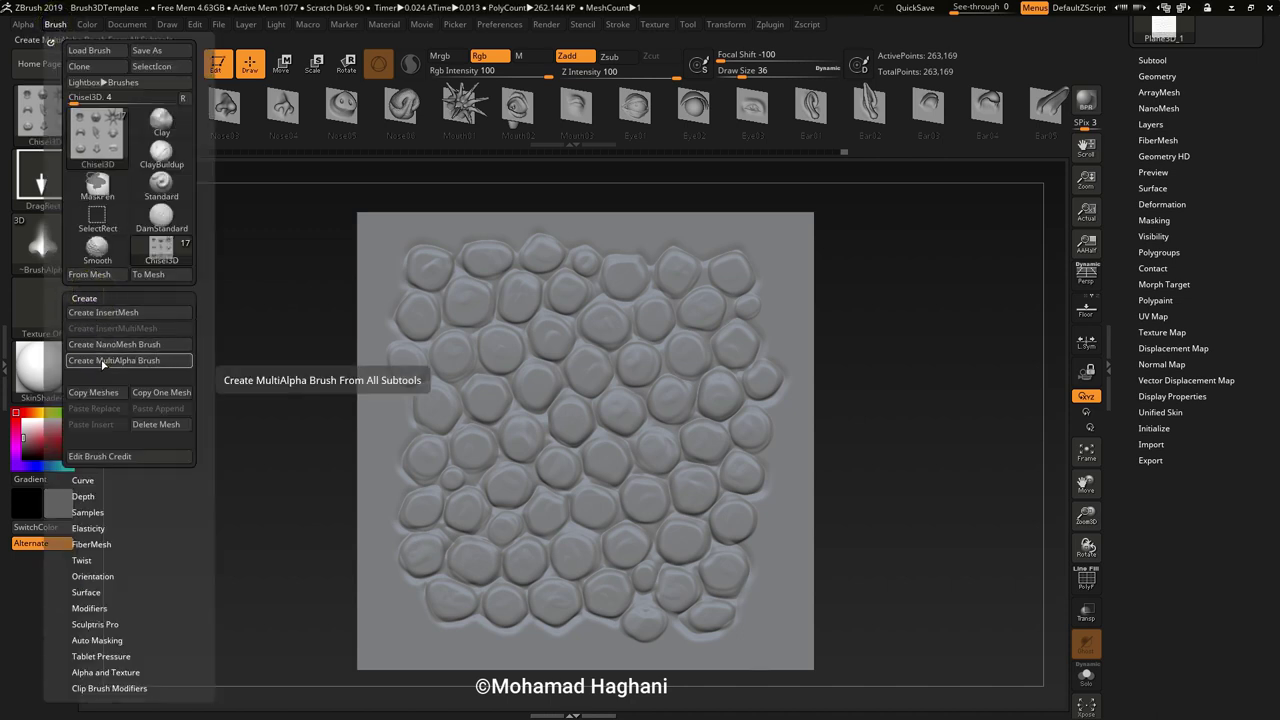
click(102, 362)
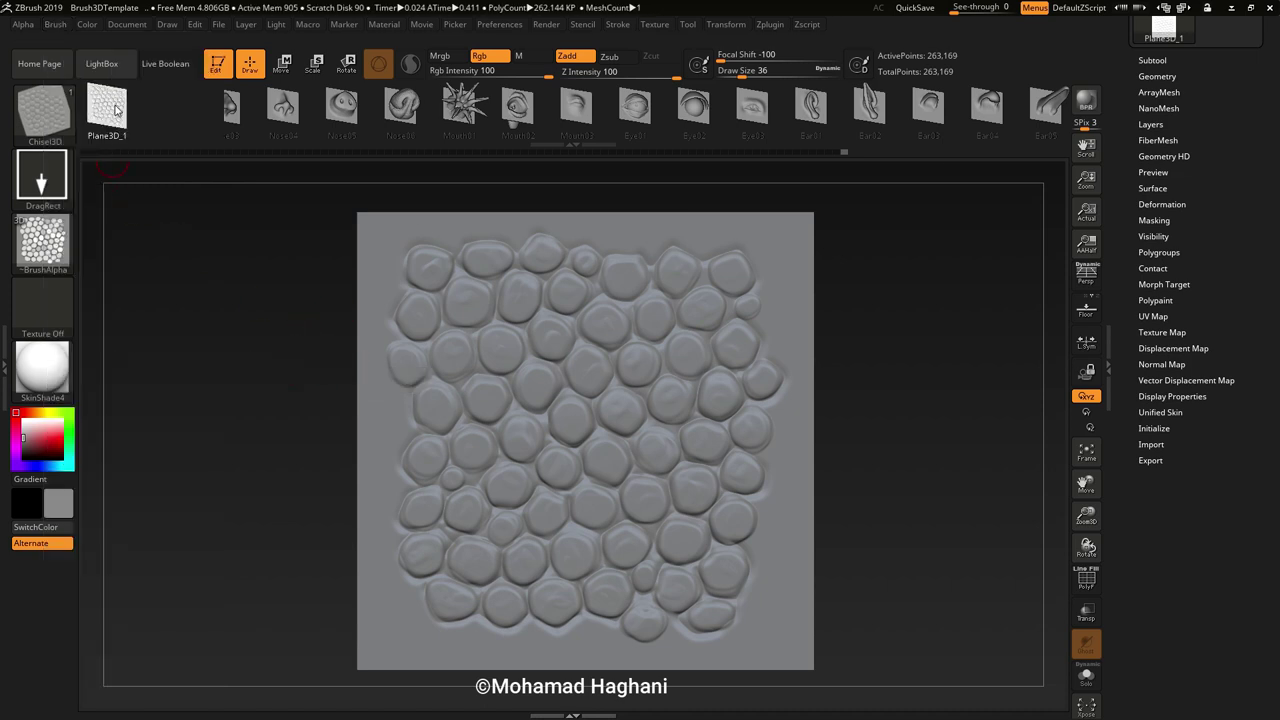
scroll(1250, 152, up, 5)
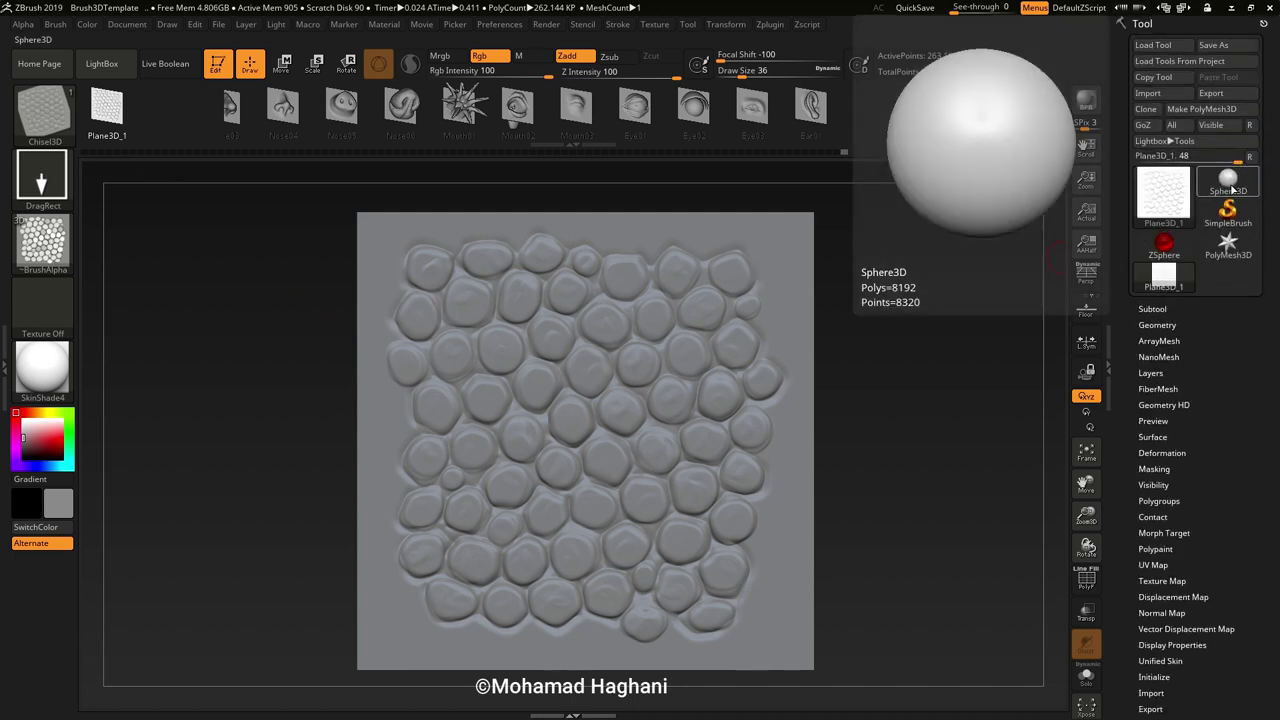
Swap to a Sphere3D, set the secondary colour to near white, and make it a PolyMesh3D.
click(1228, 180)
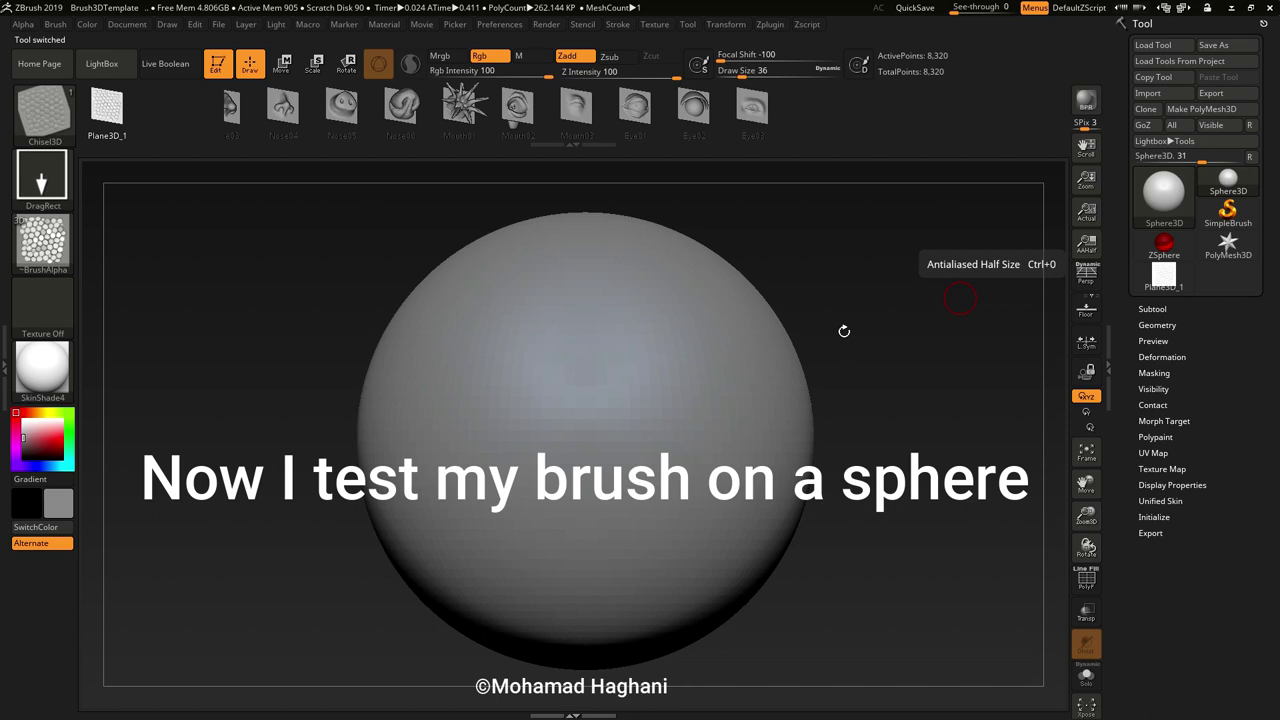
click(21, 427)
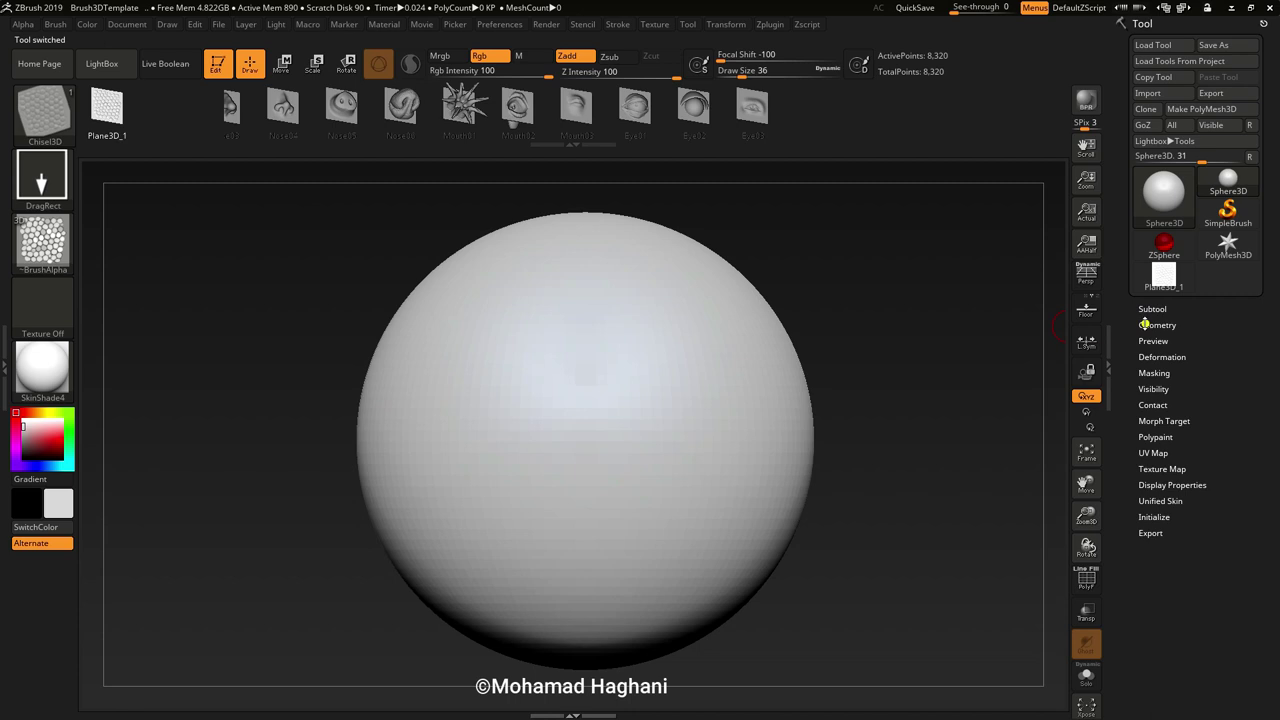
click(1145, 324)
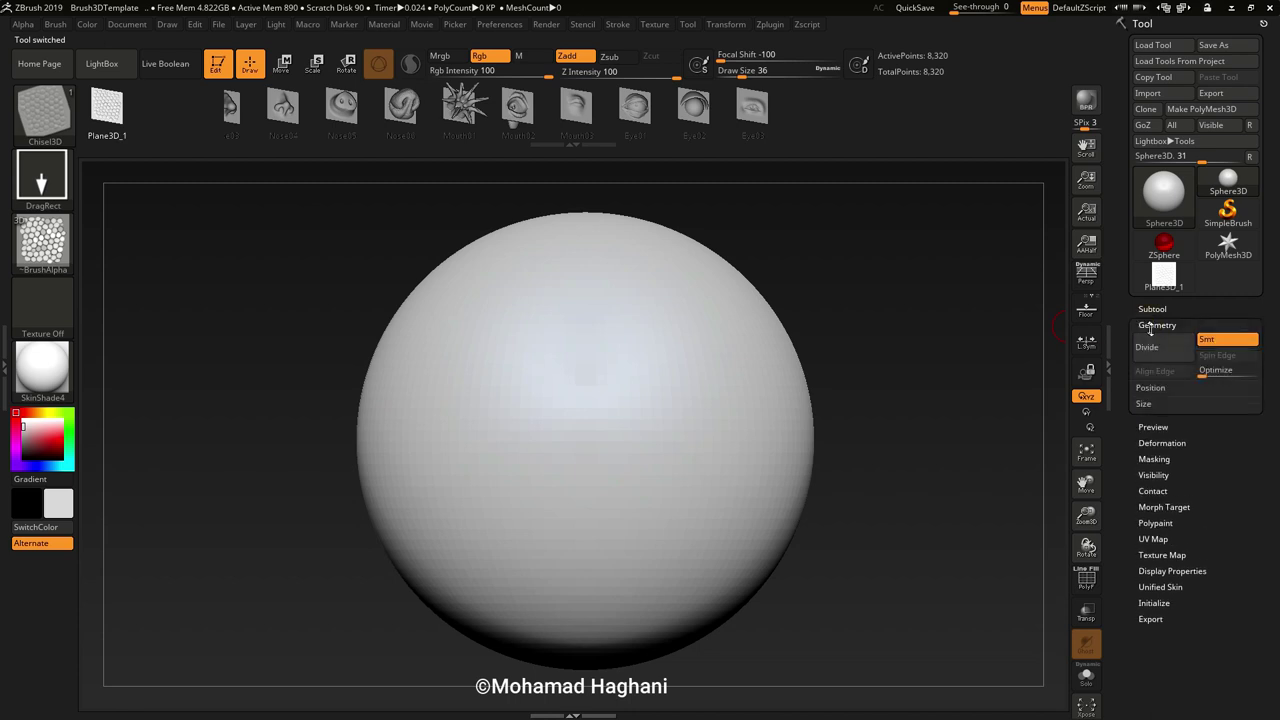
click(1213, 110)
Divide the sphere three times to SDiv 4, giving 520,194 active points.
click(1148, 444)
click(1150, 446)
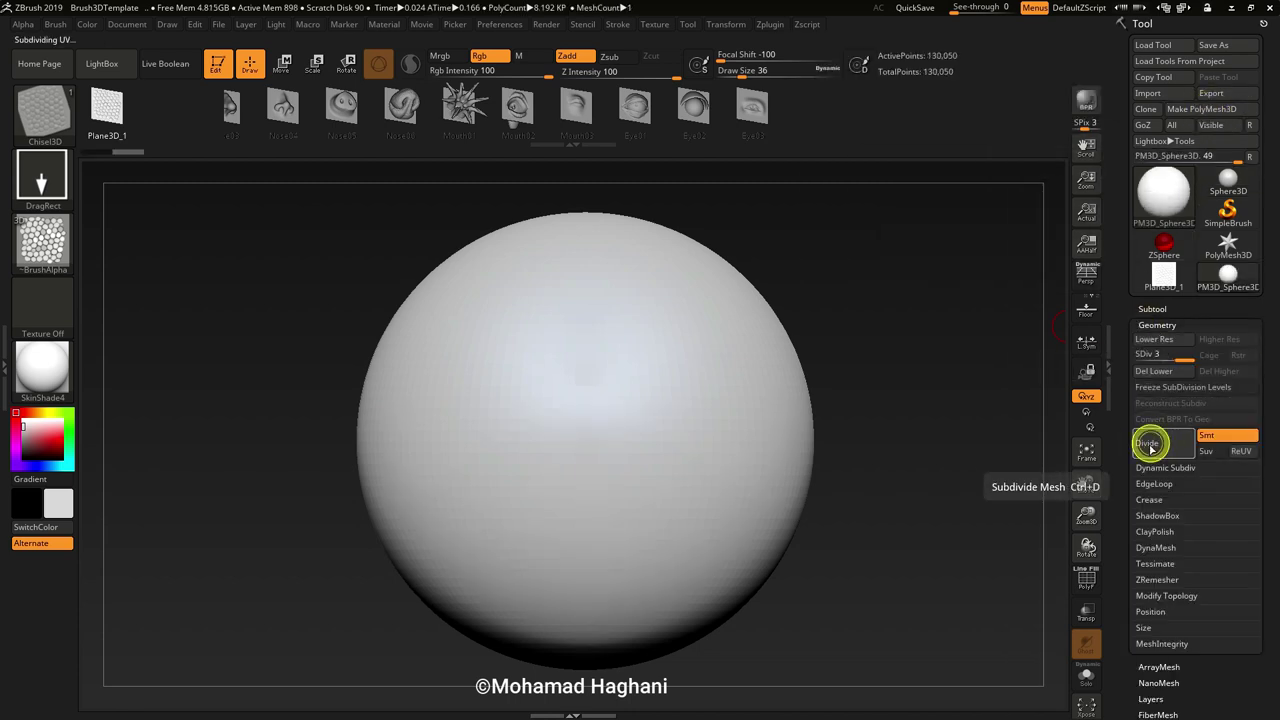
click(1150, 446)
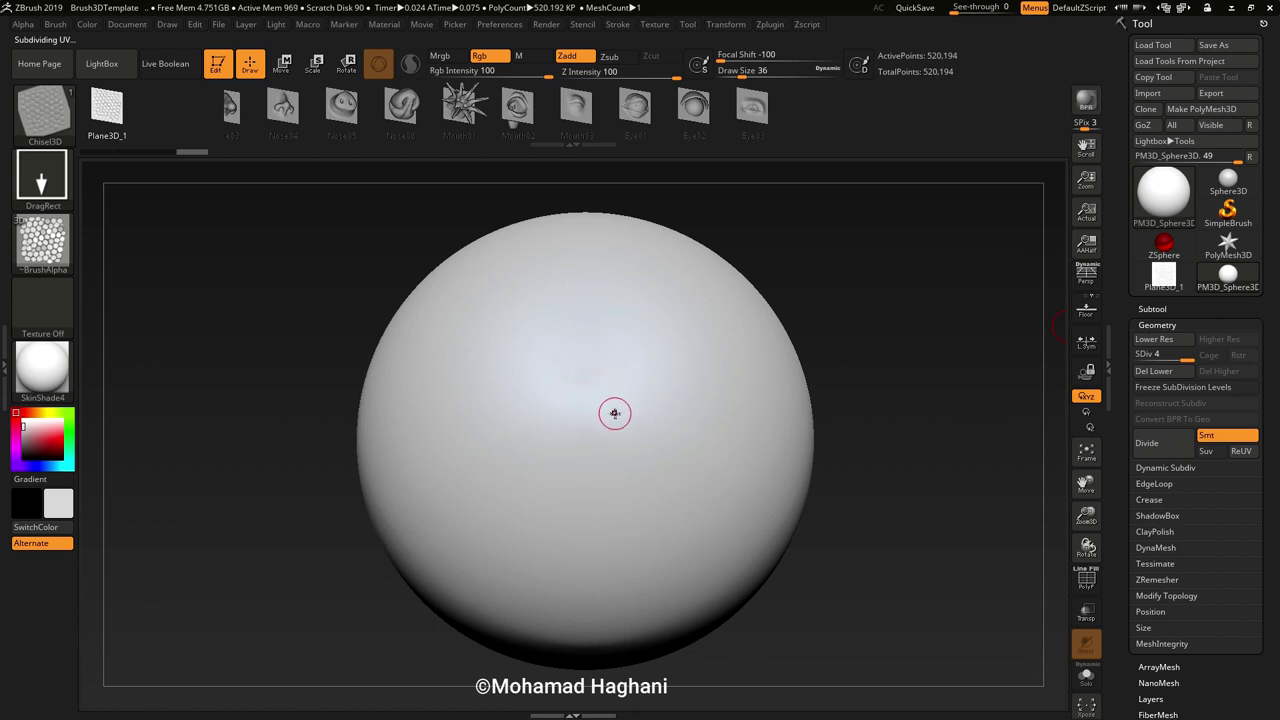
Stamp pebble patches on the sphere's front, upper right, left and lower areas, rotating to inspect.
drag(614, 413, 742, 548)
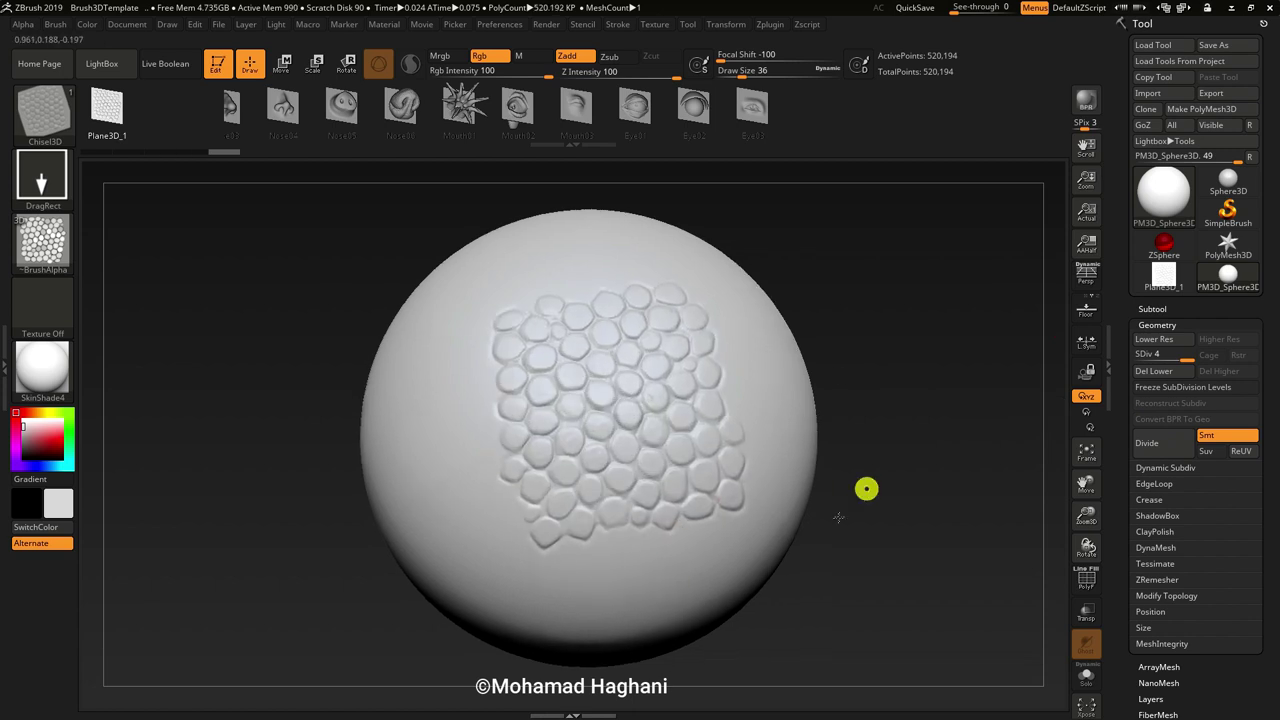
mouse_move(838, 517)
mouse_down()
mouse_move(837, 334)
mouse_move(880, 420)
mouse_up()
mouse_move(843, 617)
mouse_down()
mouse_move(853, 581)
mouse_move(1000, 560)
mouse_up()
mouse_move(543, 340)
mouse_down()
mouse_move(545, 541)
mouse_move(717, 342)
mouse_up()
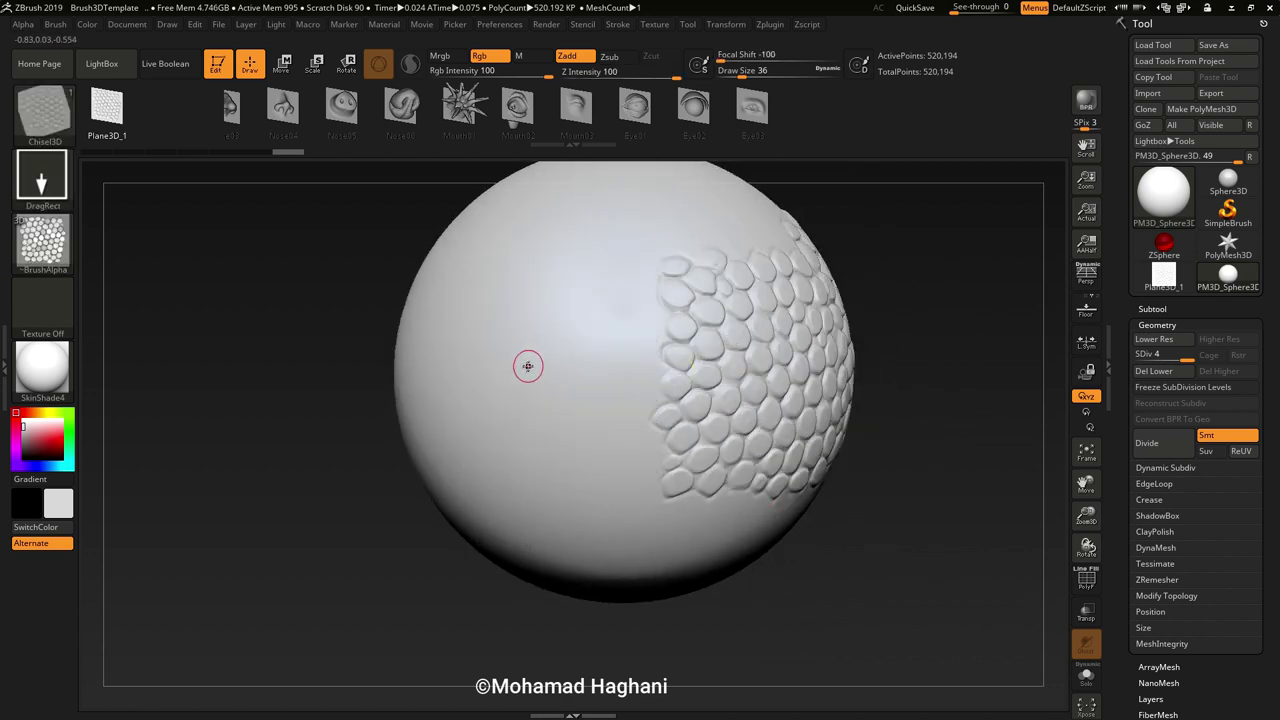
drag(728, 341, 745, 380)
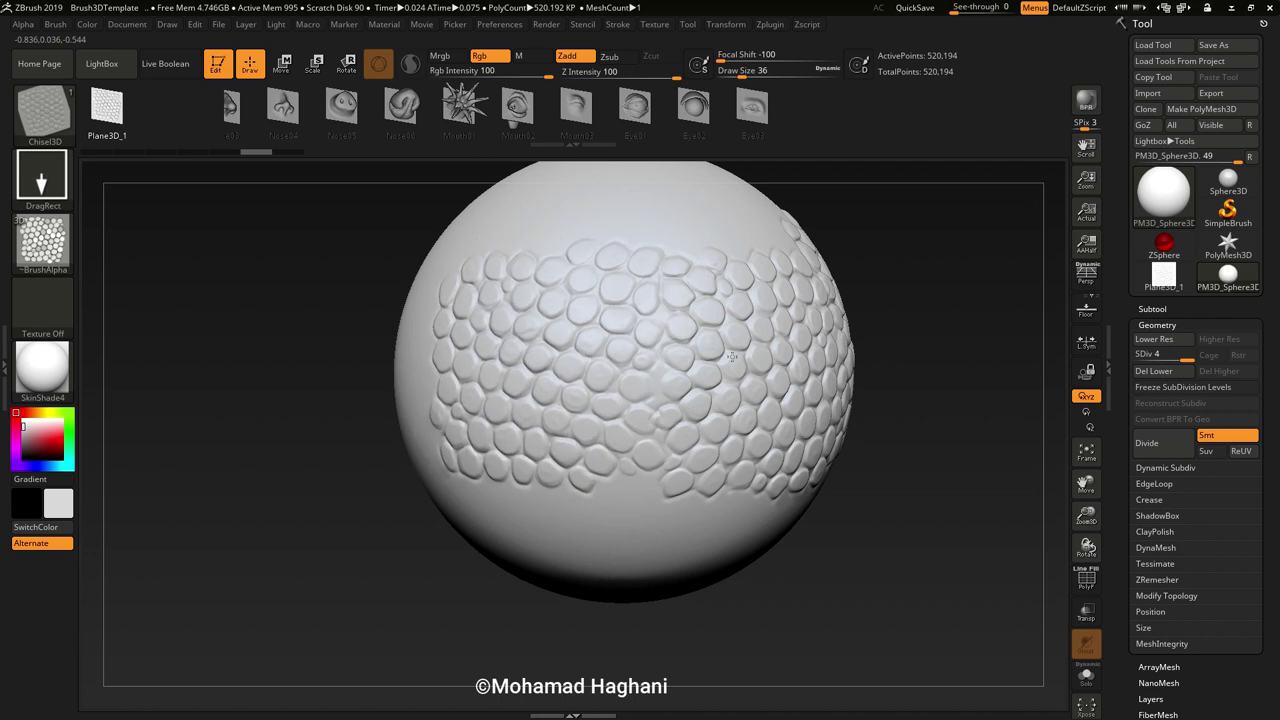
drag(786, 600, 780, 480)
drag(531, 509, 609, 670)
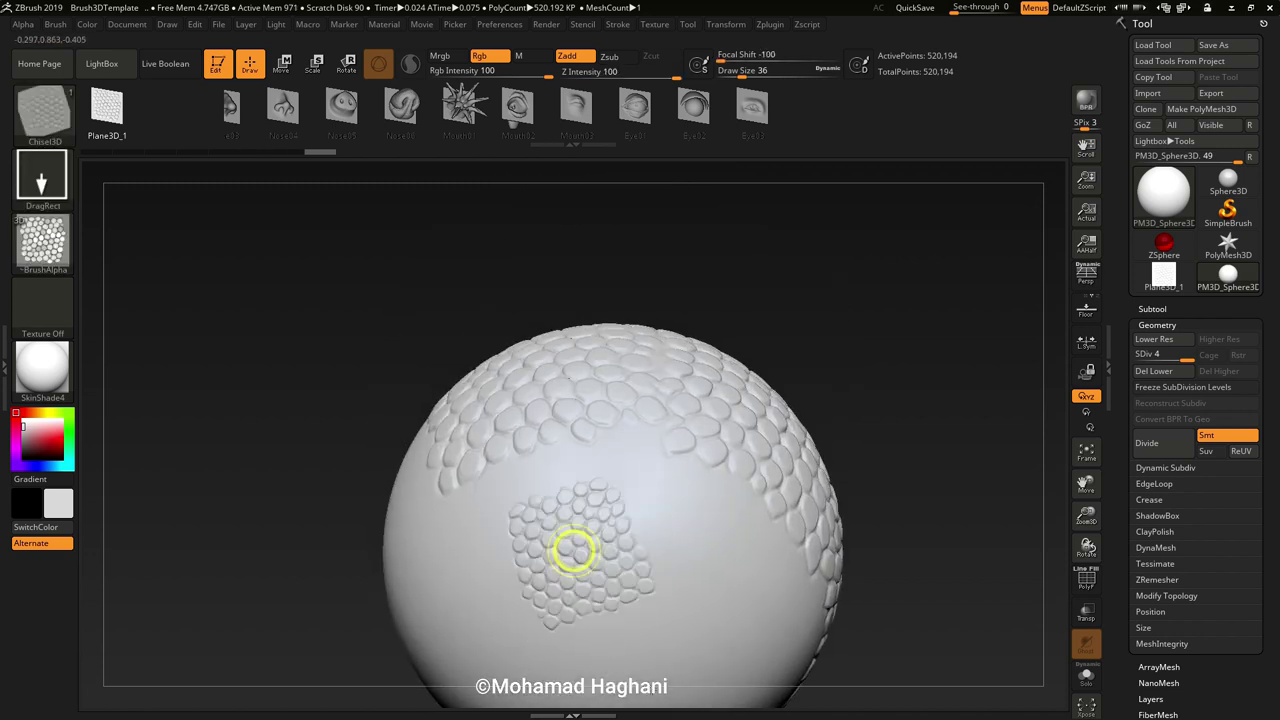
drag(571, 543, 660, 680)
mouse_move(908, 354)
mouse_down()
mouse_move(933, 465)
mouse_move(1030, 500)
mouse_move(478, 333)
mouse_up()
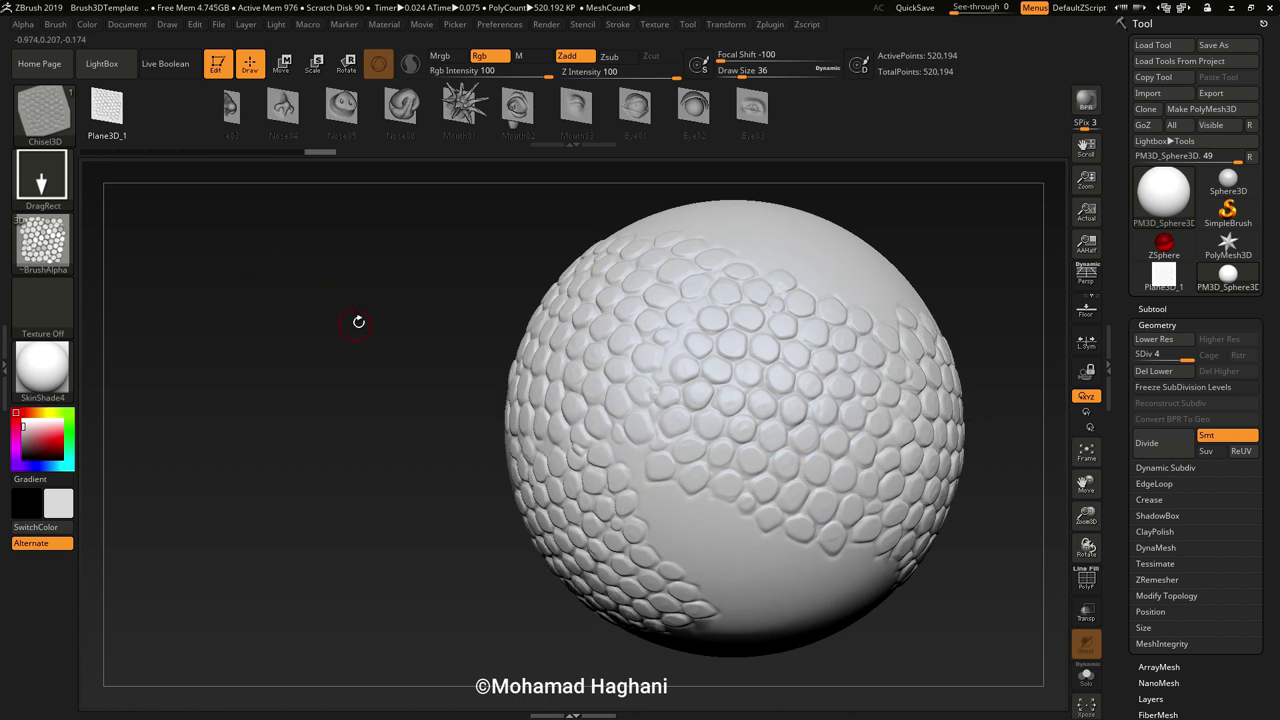
alt+drag(388, 326, 261, 368)
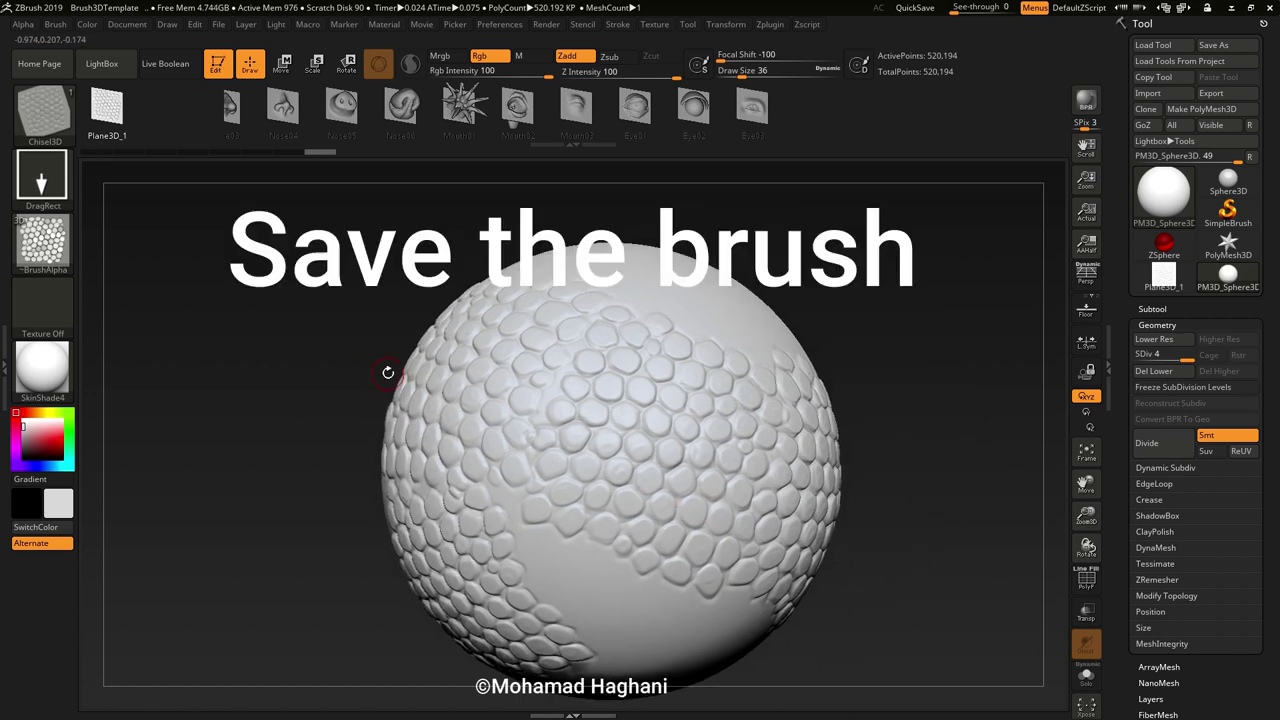
Save the current stone brush as the preset file 'Skin Test.zbp'.
click(56, 24)
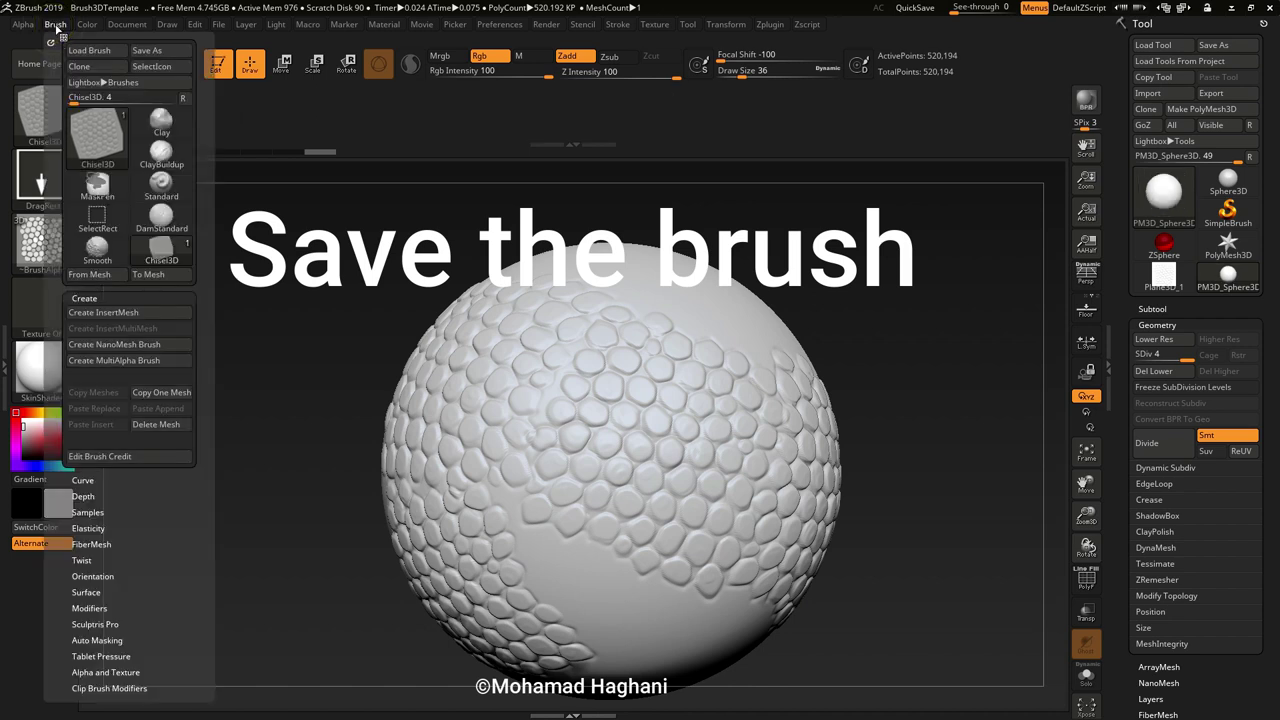
click(143, 52)
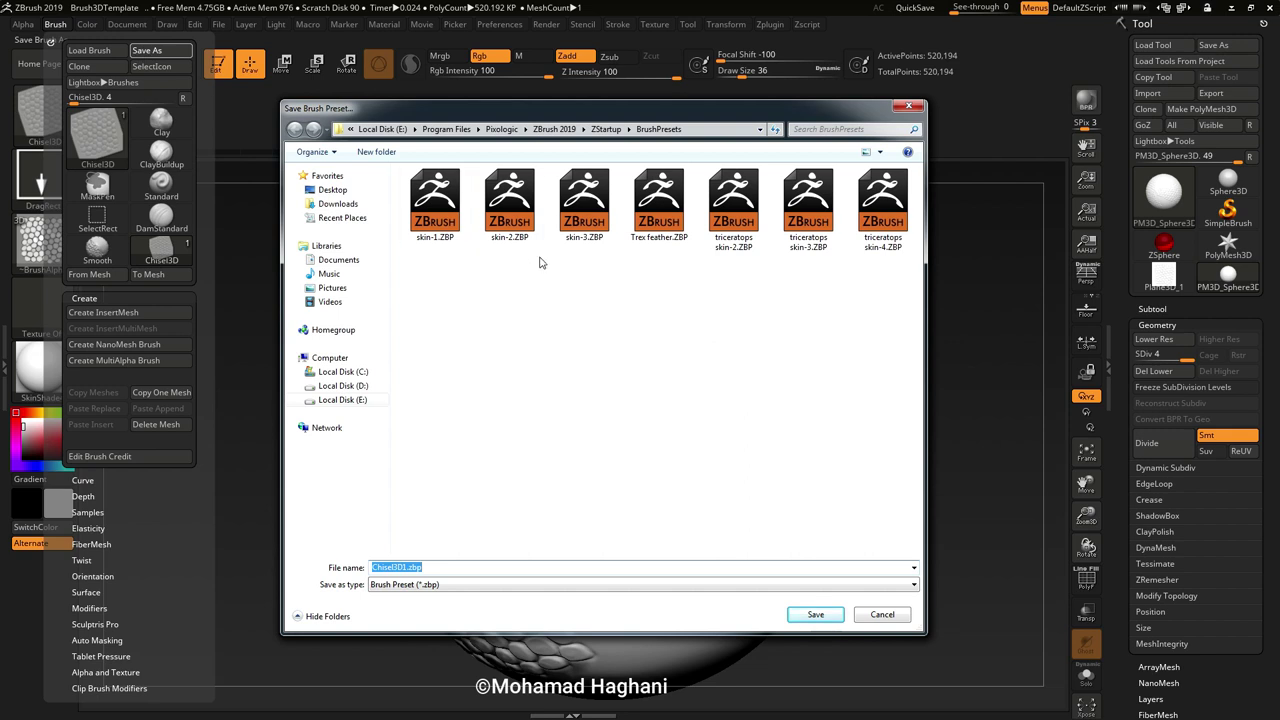
click(539, 262)
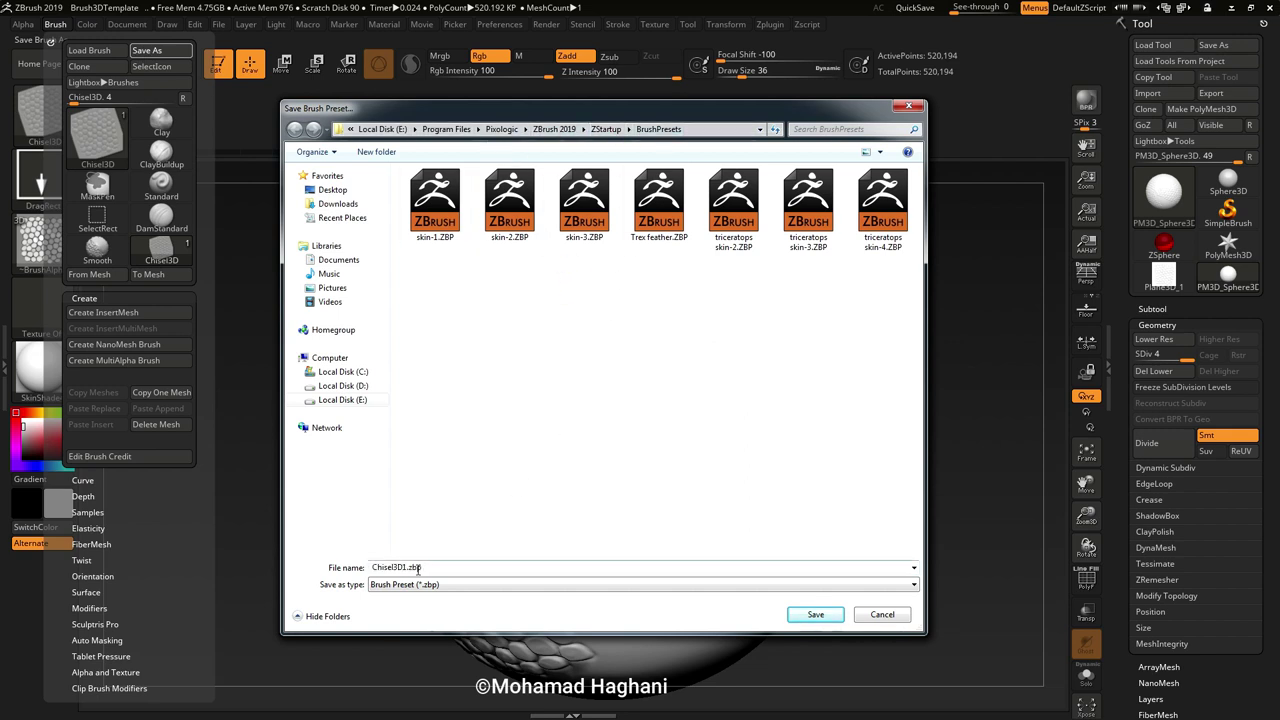
drag(405, 567, 374, 567)
text(Skin Test)
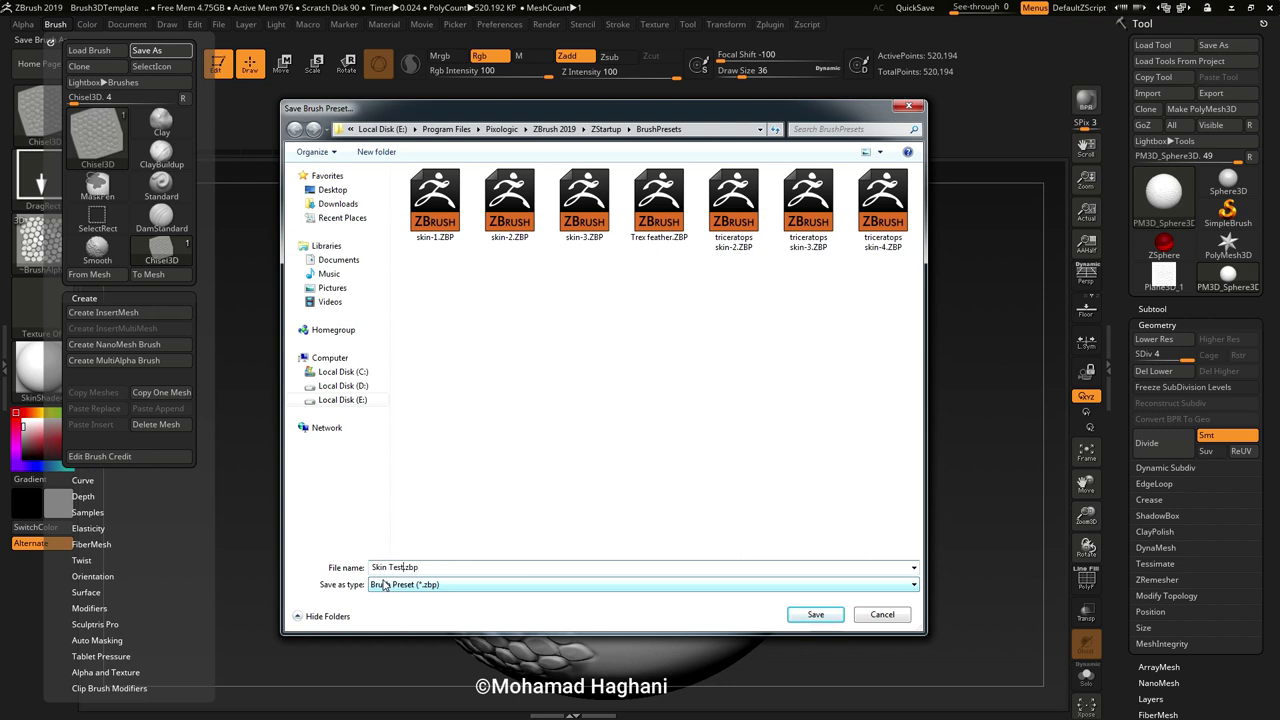
click(812, 614)
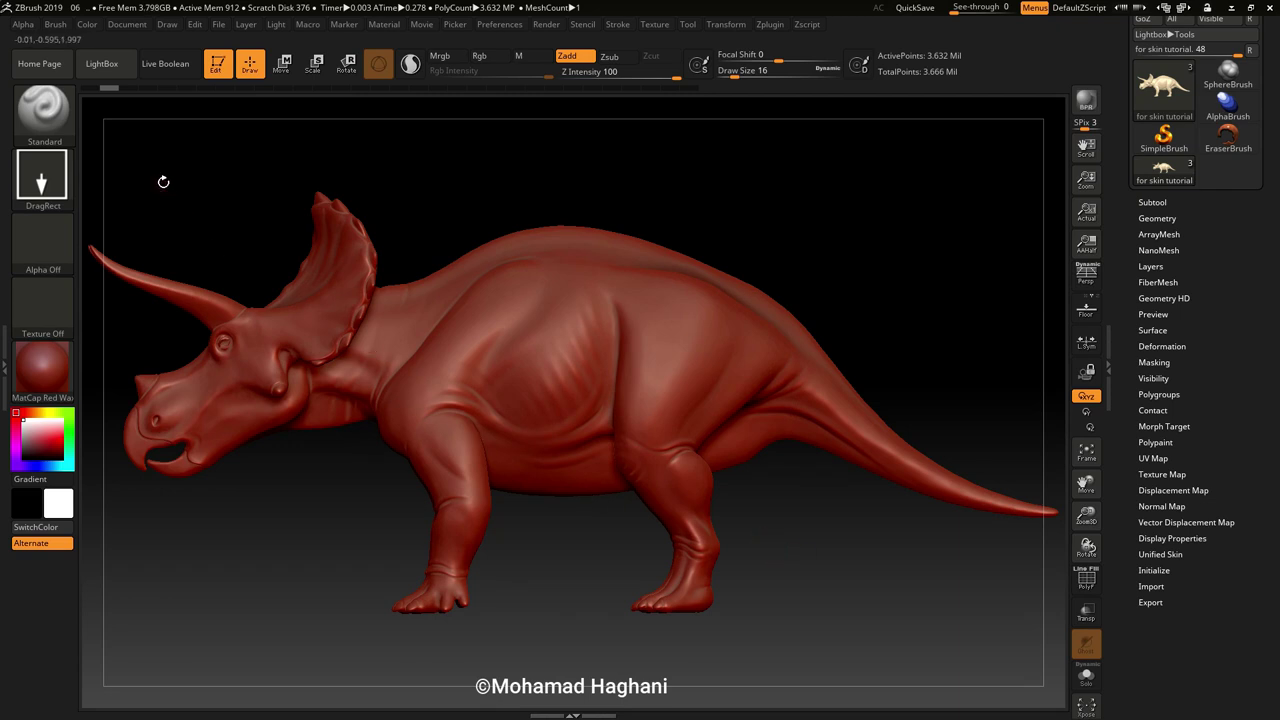
Select the saved Skin Test brush, zoom onto the torso, and set Z Intensity to 74.
click(44, 108)
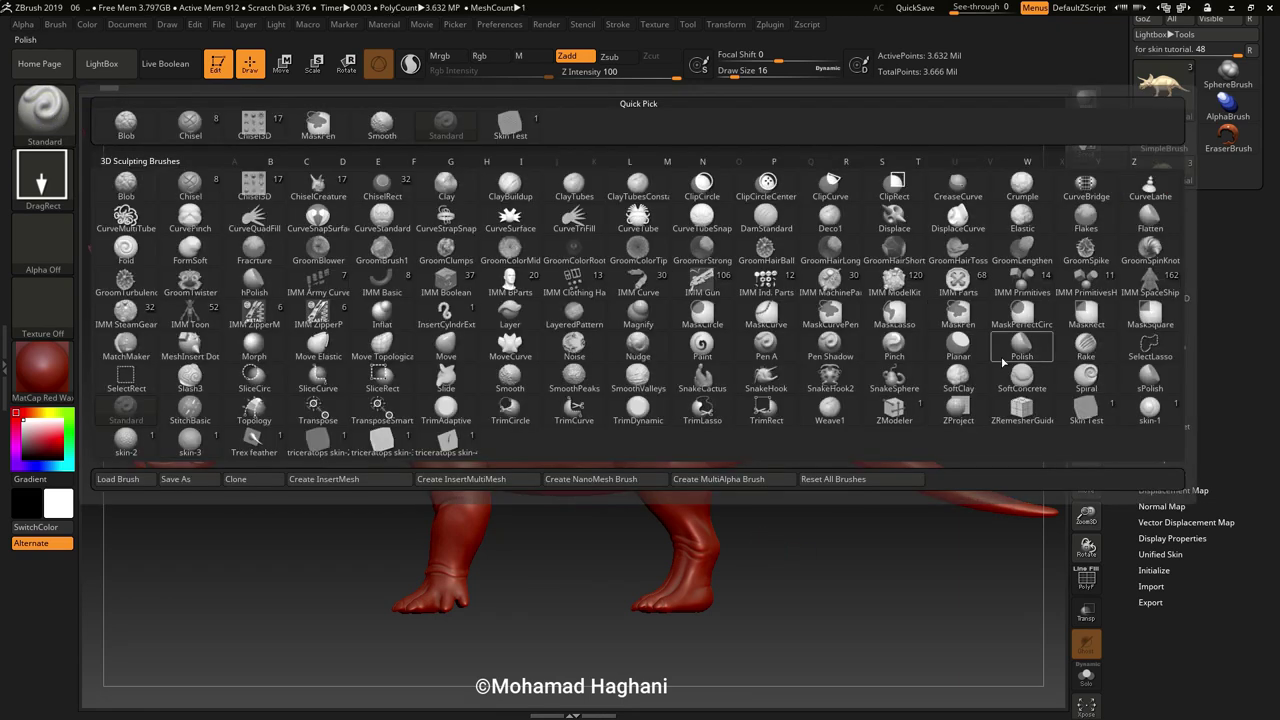
click(1087, 411)
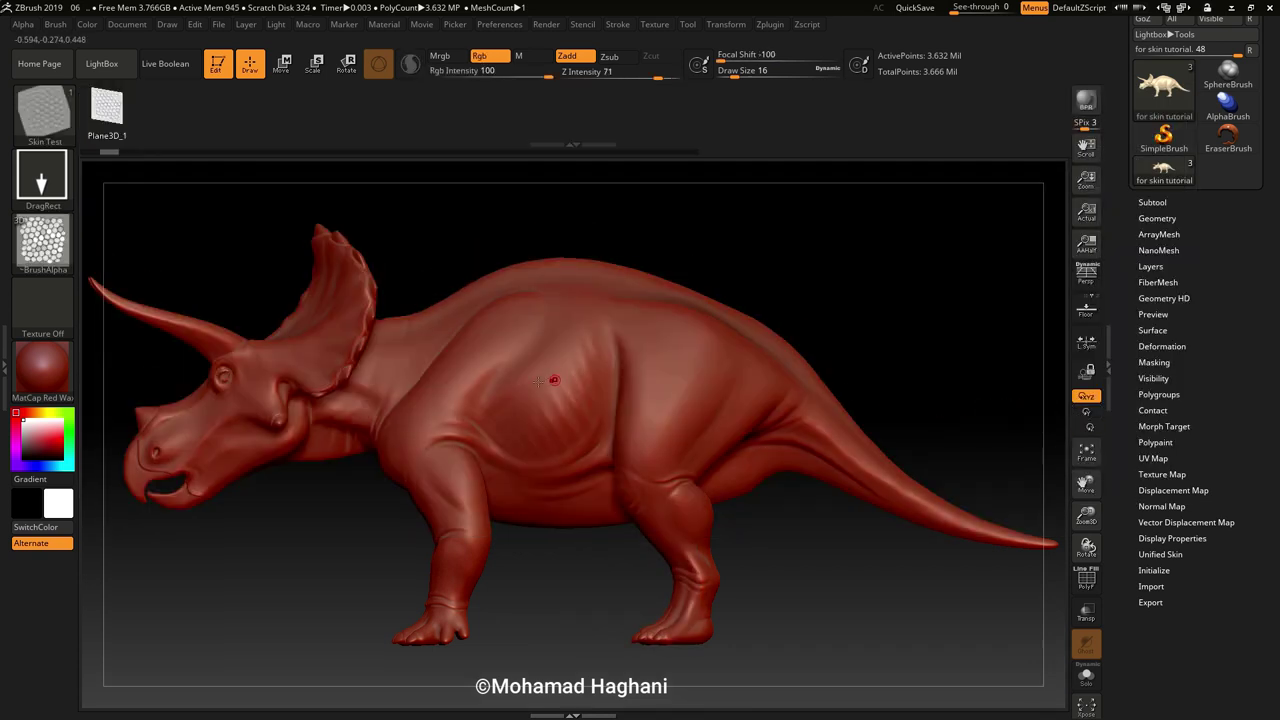
ctrl+right_drag(539, 388, 575, 463)
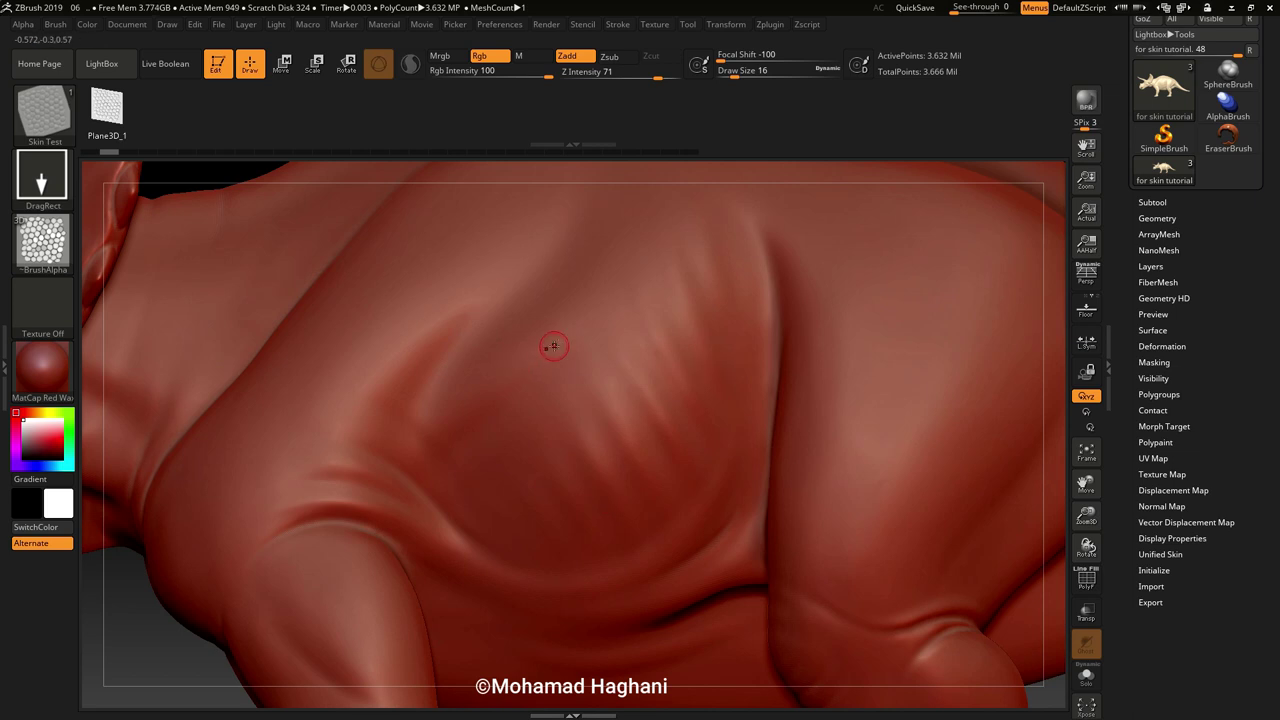
drag(658, 77, 660, 78)
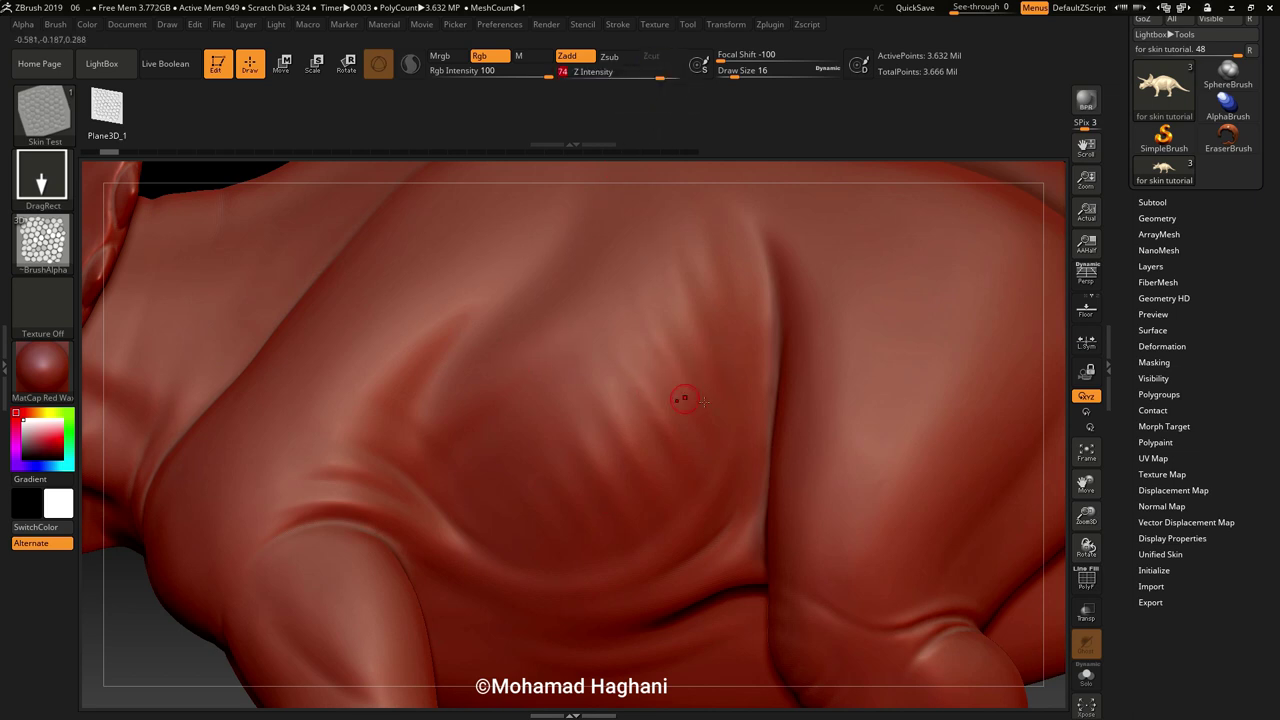
Add a new sculpt layer, Untitled Layer 1, and store a morph target of the current shape.
click(1155, 360)
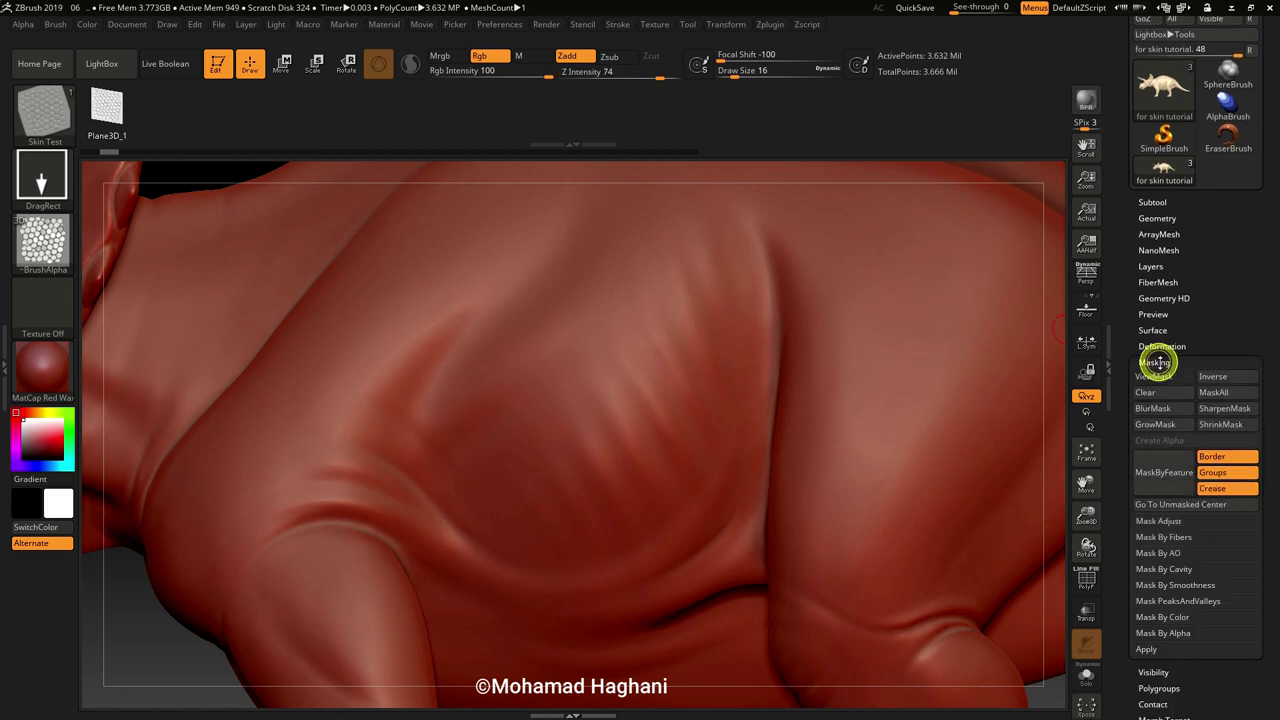
click(1156, 360)
click(1156, 266)
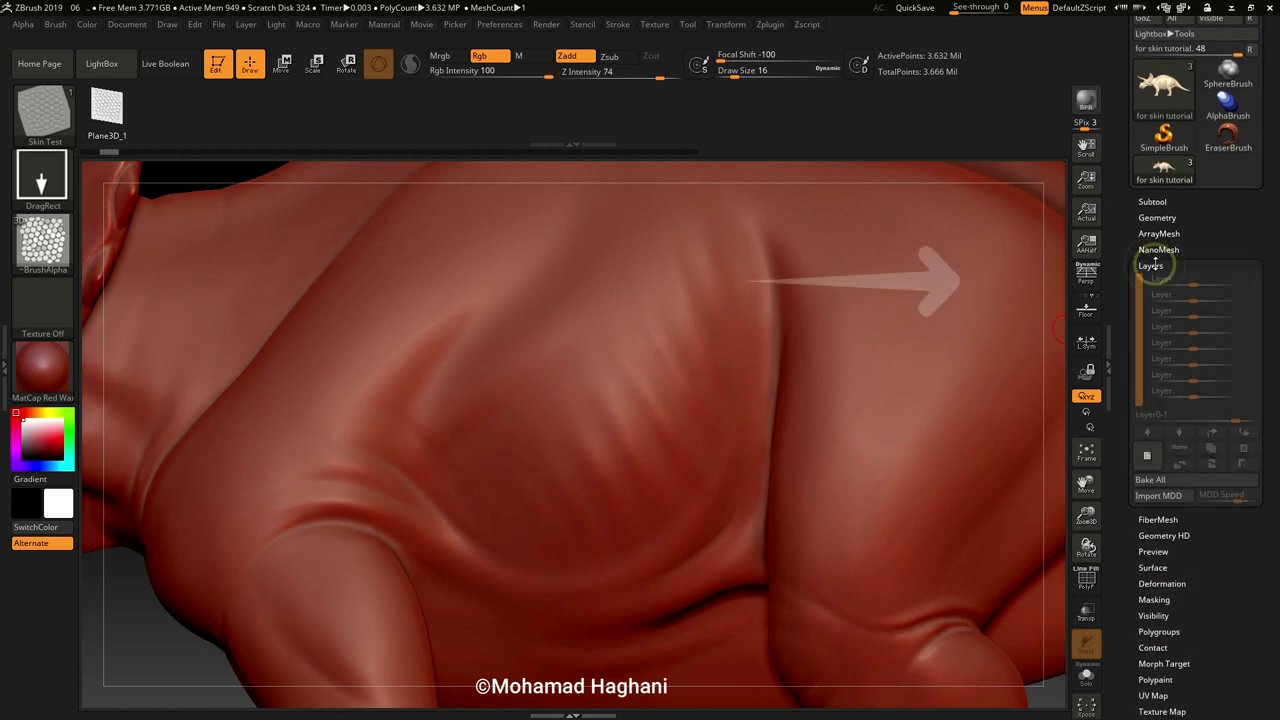
click(1150, 457)
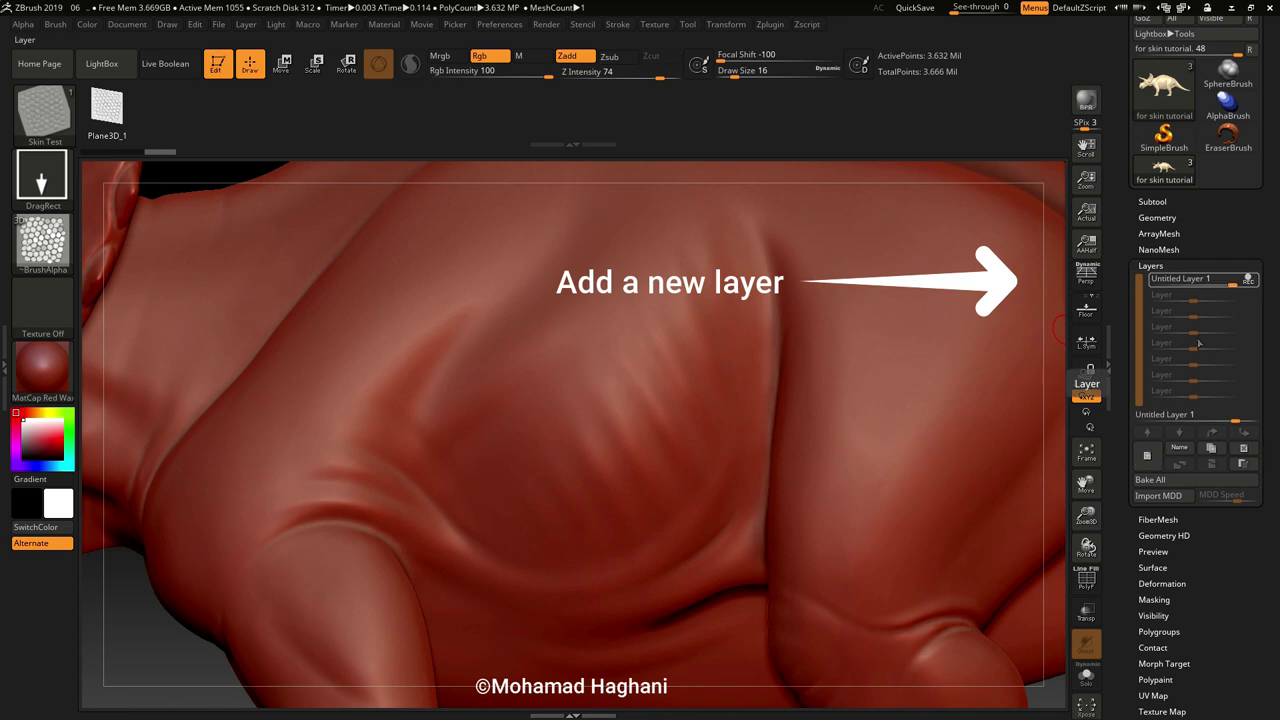
click(1151, 265)
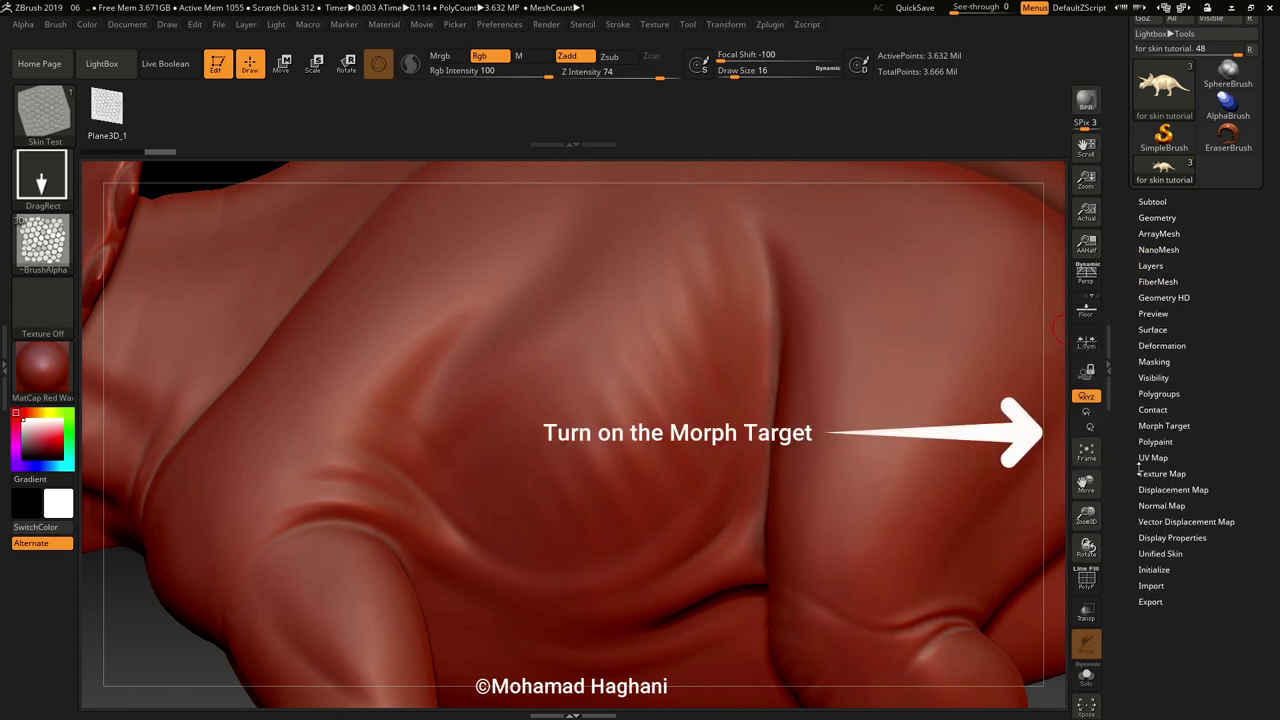
click(1187, 426)
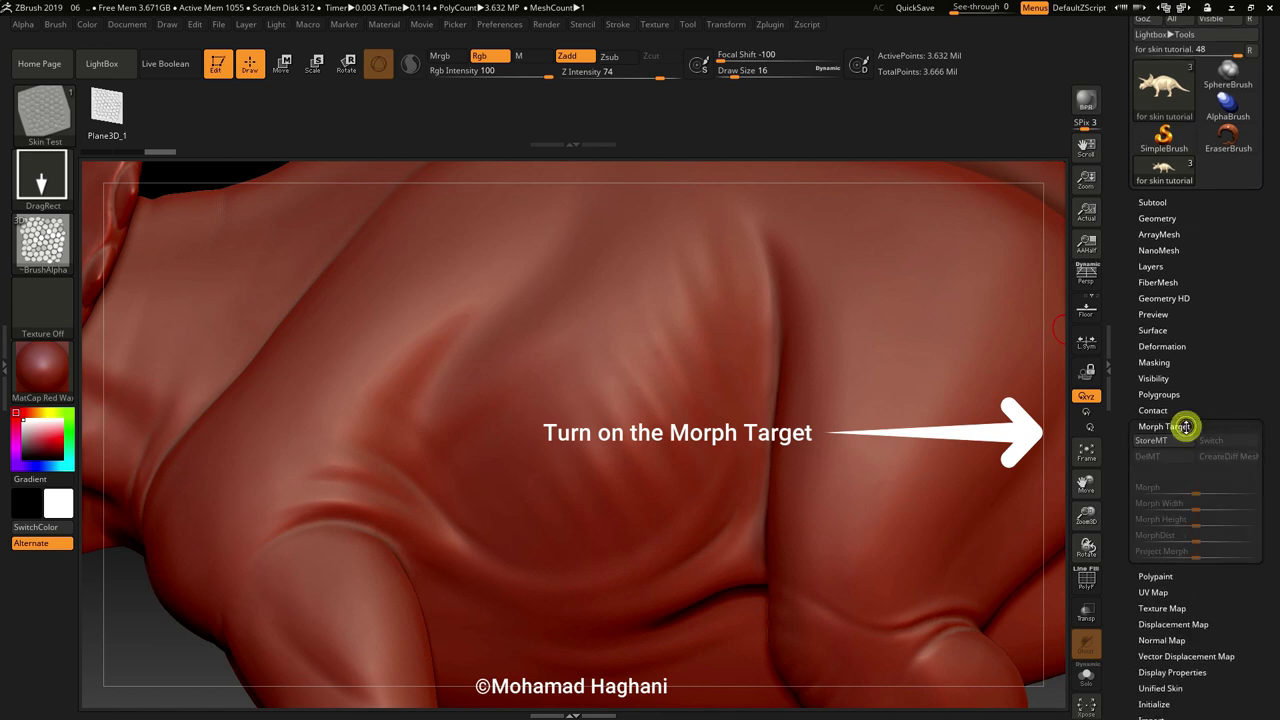
click(1161, 443)
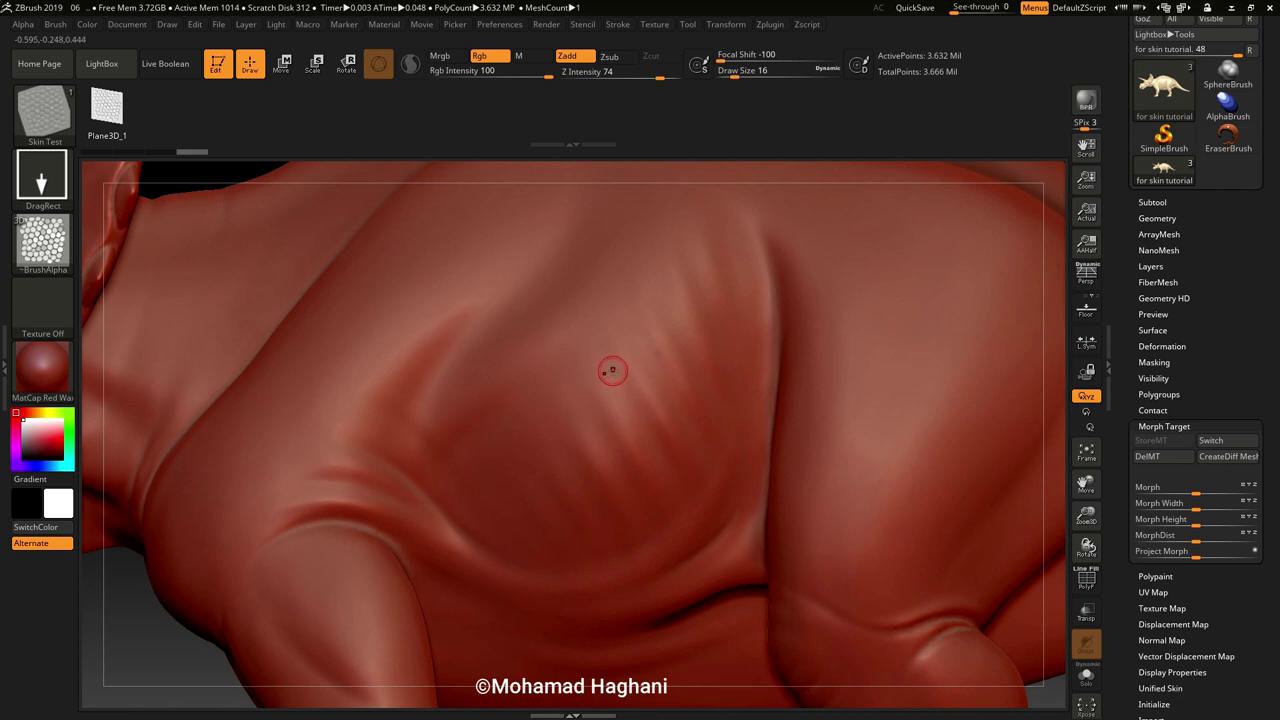
Stamp a DragRect Skin Test scale patch on the flank, then mask its left edge at Draw Size 10.
drag(613, 371, 658, 453)
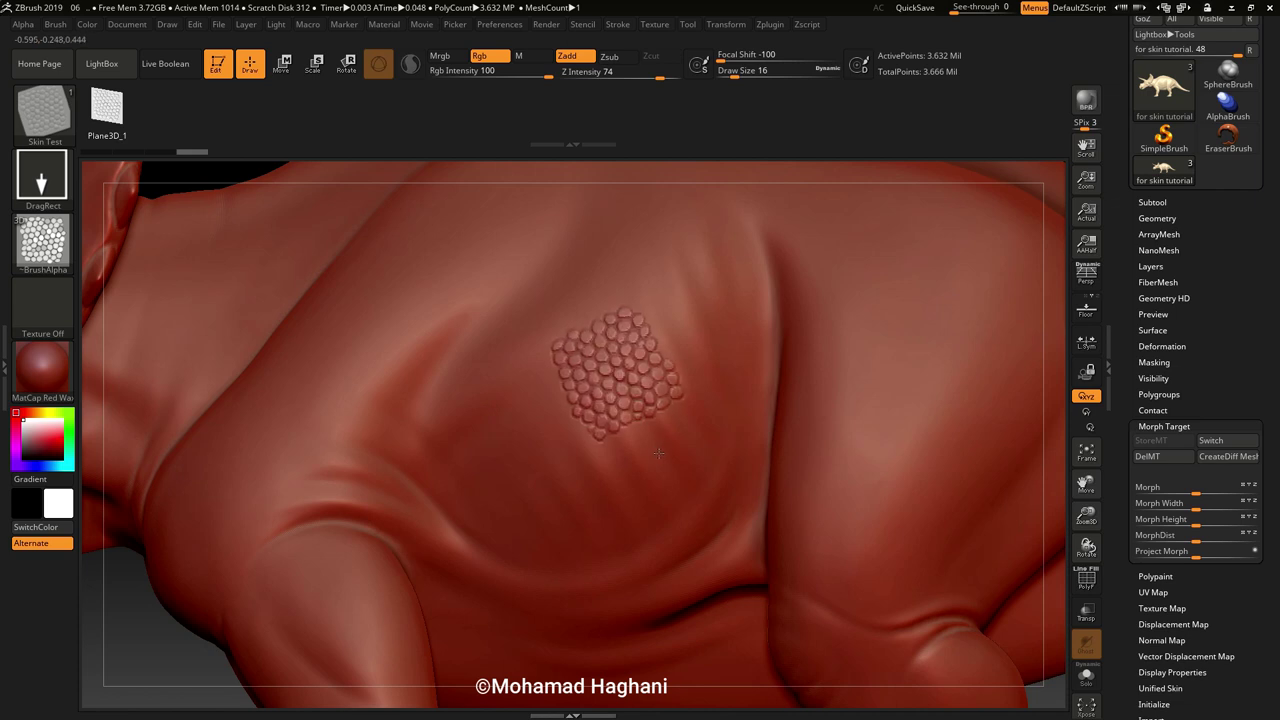
click(1148, 425)
click(1153, 362)
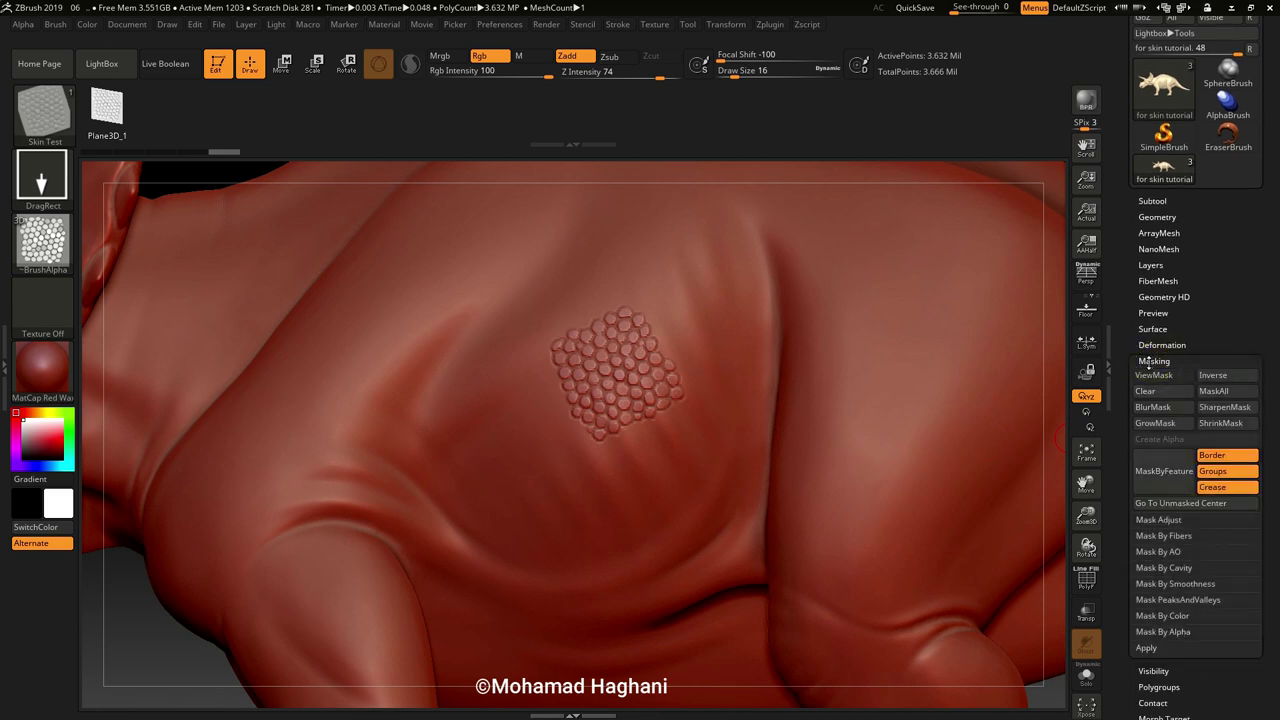
key(bracketleft)
key(ctrl)
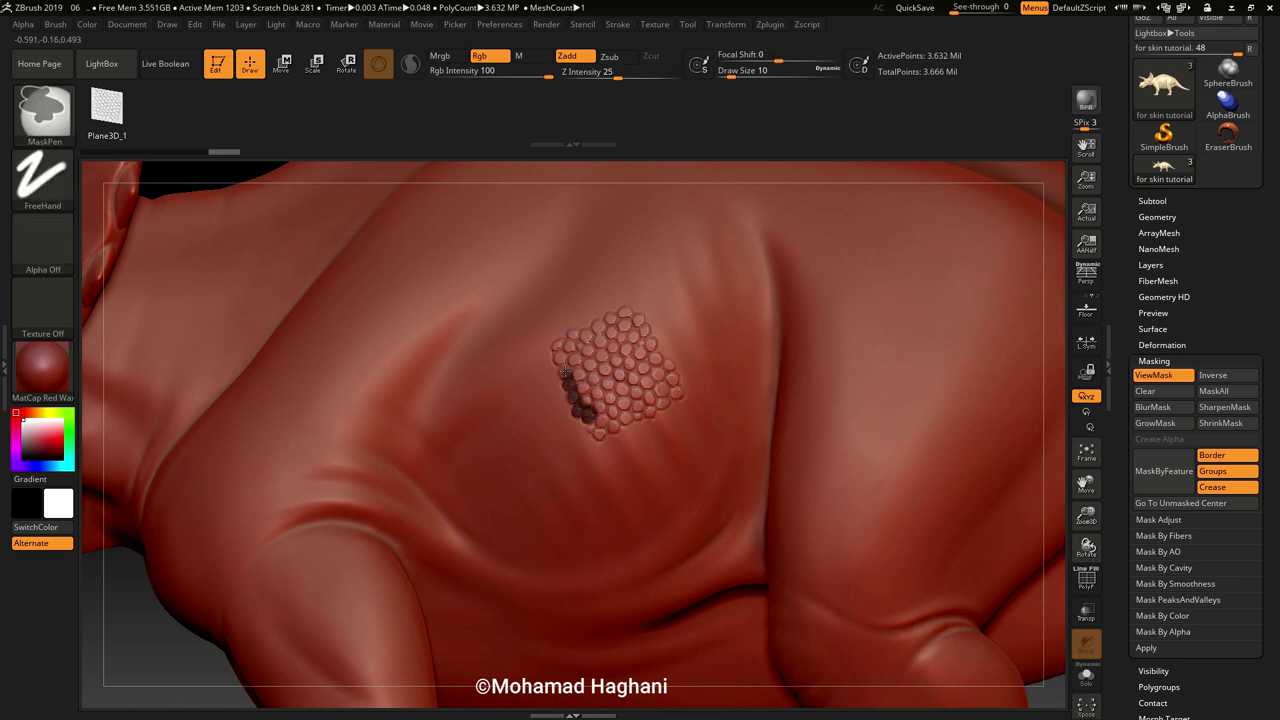
mouse_move(566, 352)
ctrl+mouse_down()
mouse_move(577, 402)
mouse_move(609, 428)
mouse_move(586, 394)
ctrl+mouse_up()
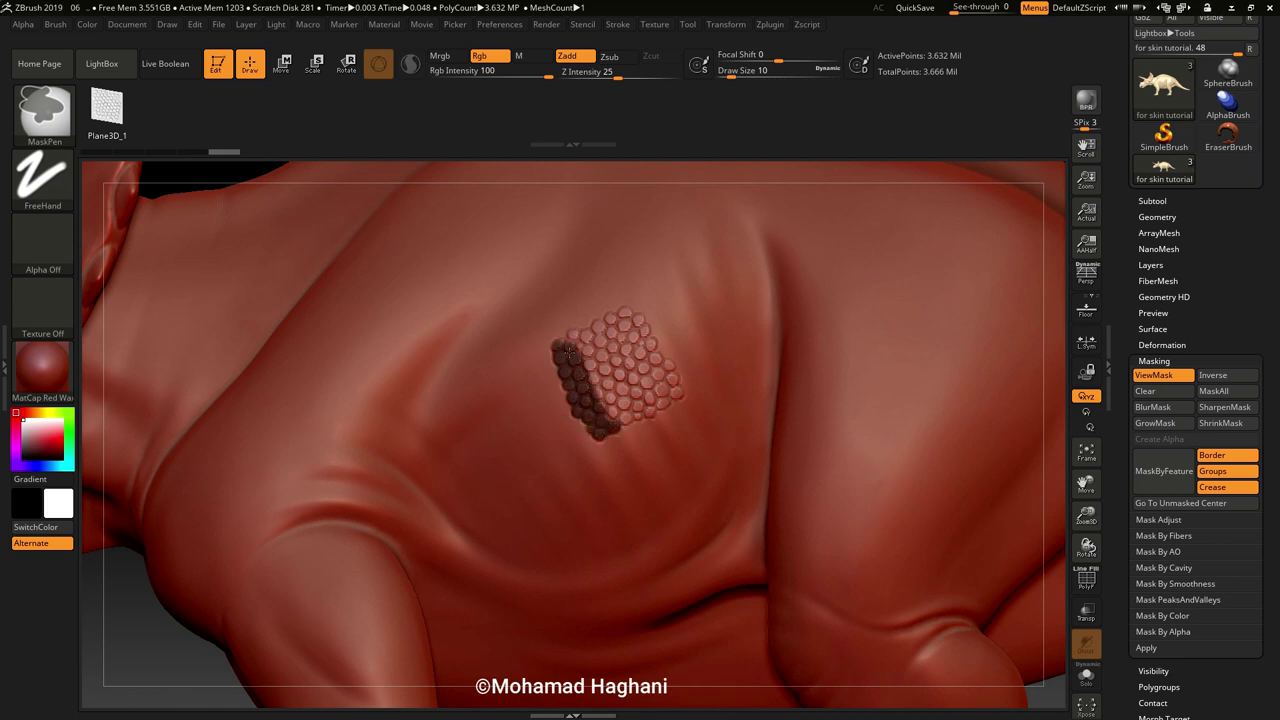
ctrl+drag(573, 334, 601, 413)
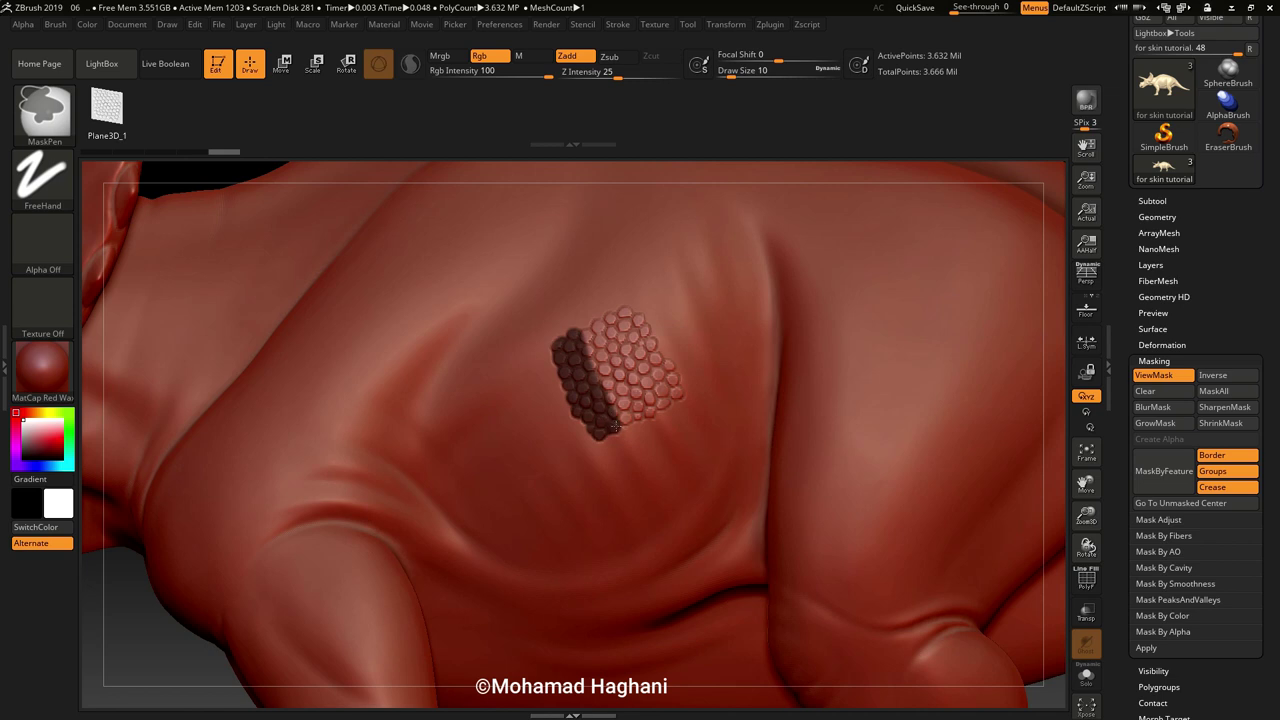
click(1150, 375)
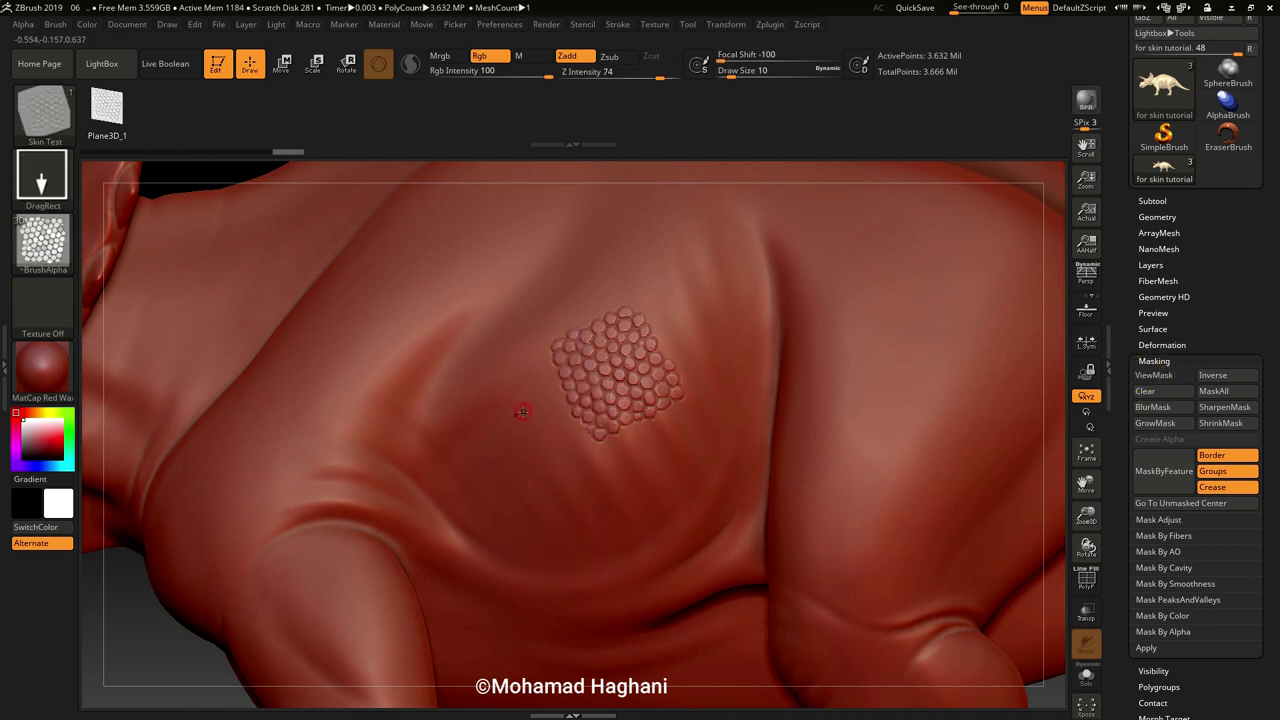
Stamp scales left of and below the patch, then re-mask its lower-left and upper-right edges.
drag(522, 411, 562, 503)
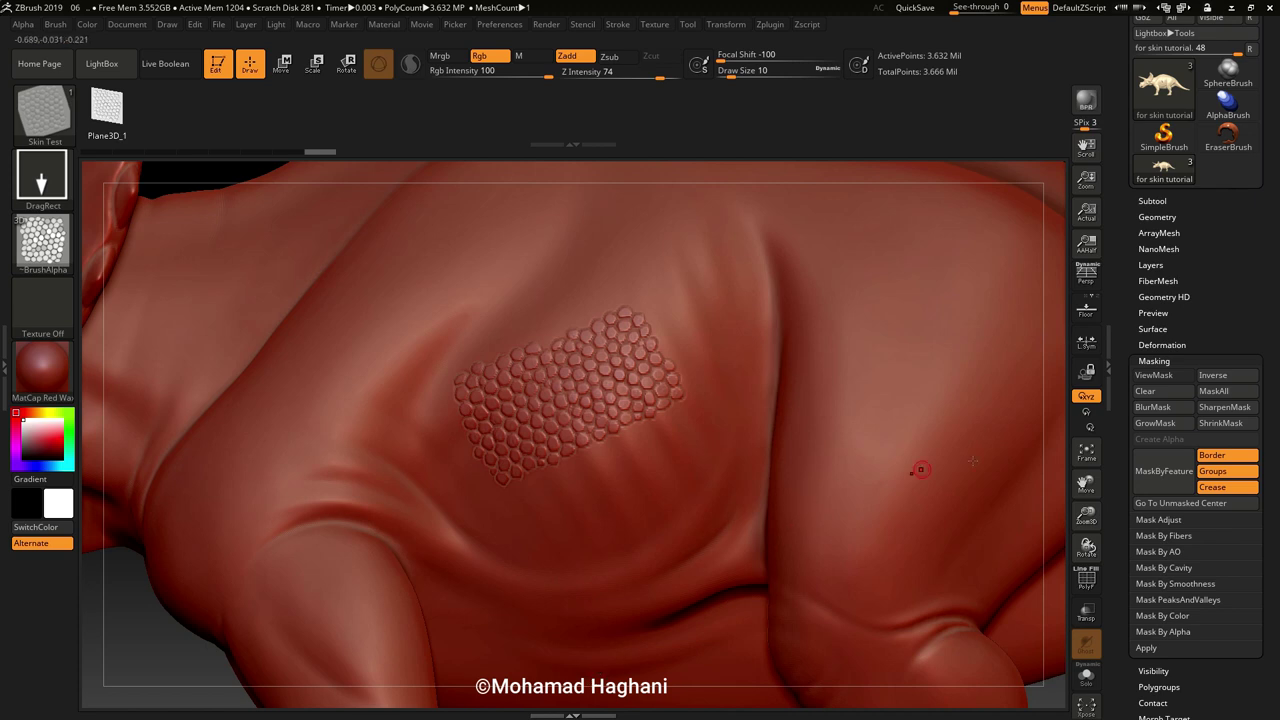
click(1141, 389)
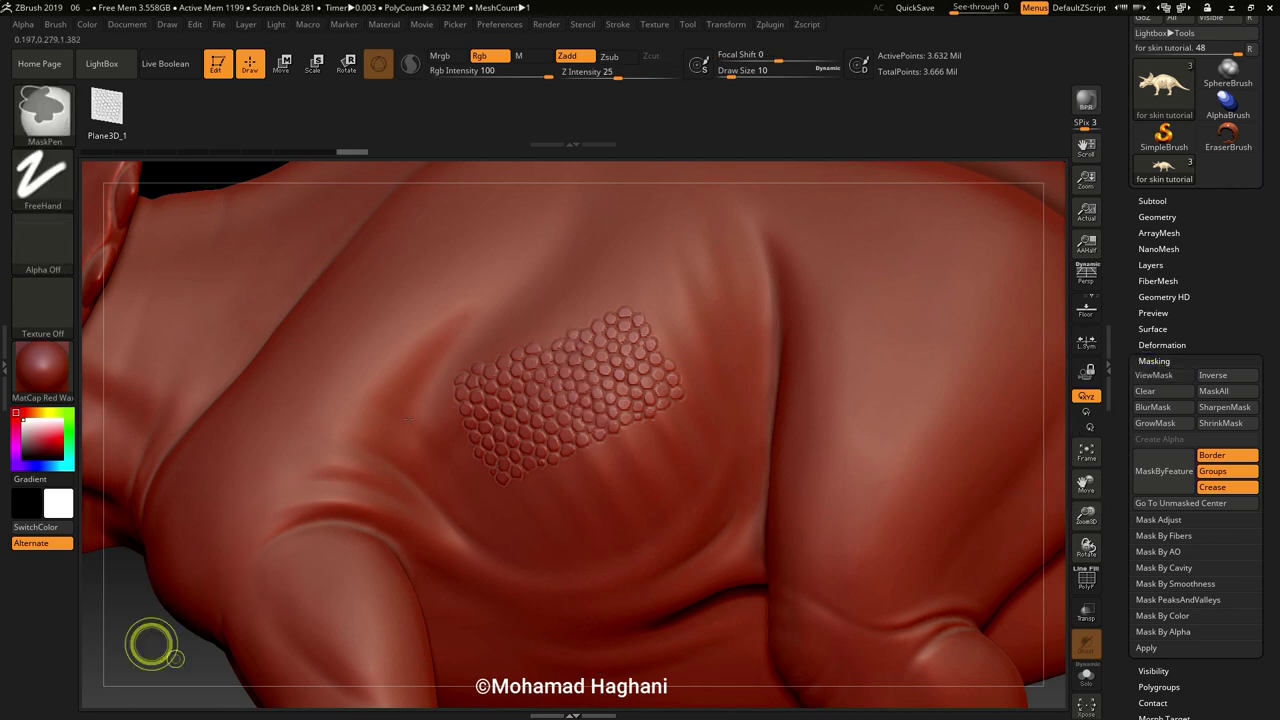
ctrl+drag(663, 380, 672, 385)
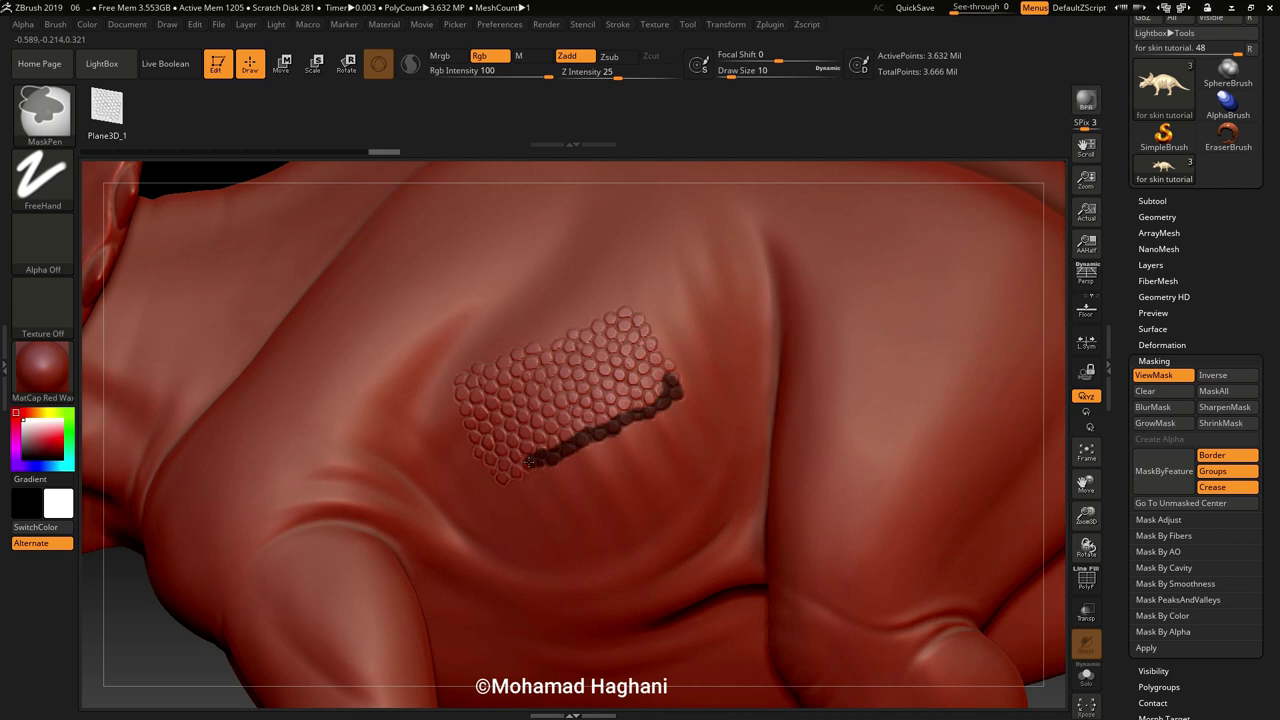
ctrl+drag(502, 479, 635, 407)
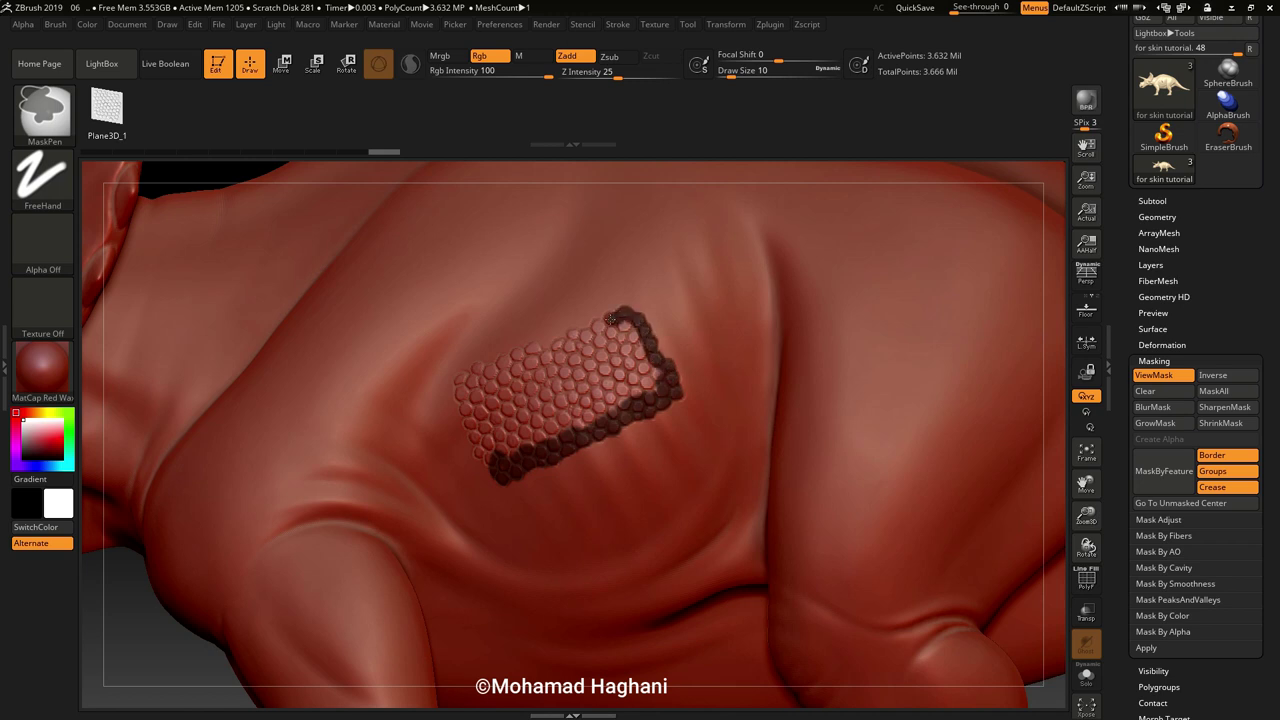
mouse_move(611, 318)
ctrl+mouse_down()
mouse_move(655, 378)
mouse_move(643, 392)
ctrl+mouse_up()
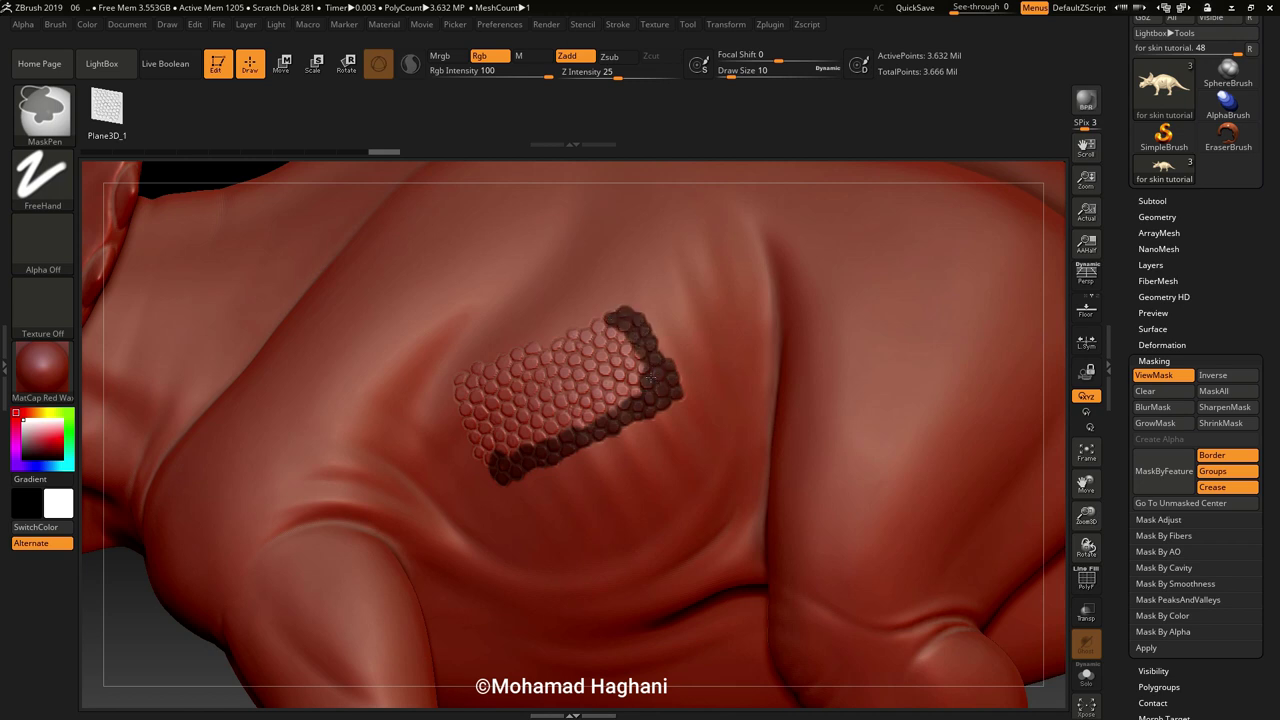
click(1141, 377)
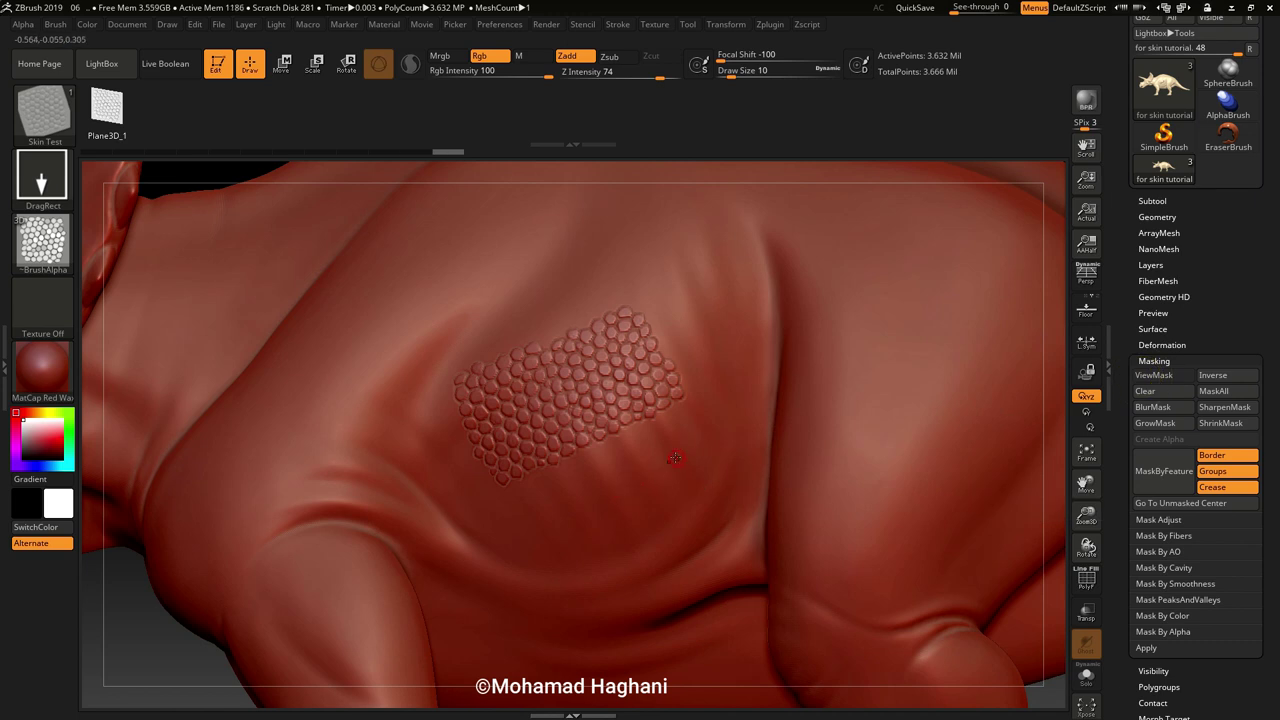
Add scales to the lower right (redoing one stroke), lower left and upper right of the patch.
drag(679, 455, 719, 526)
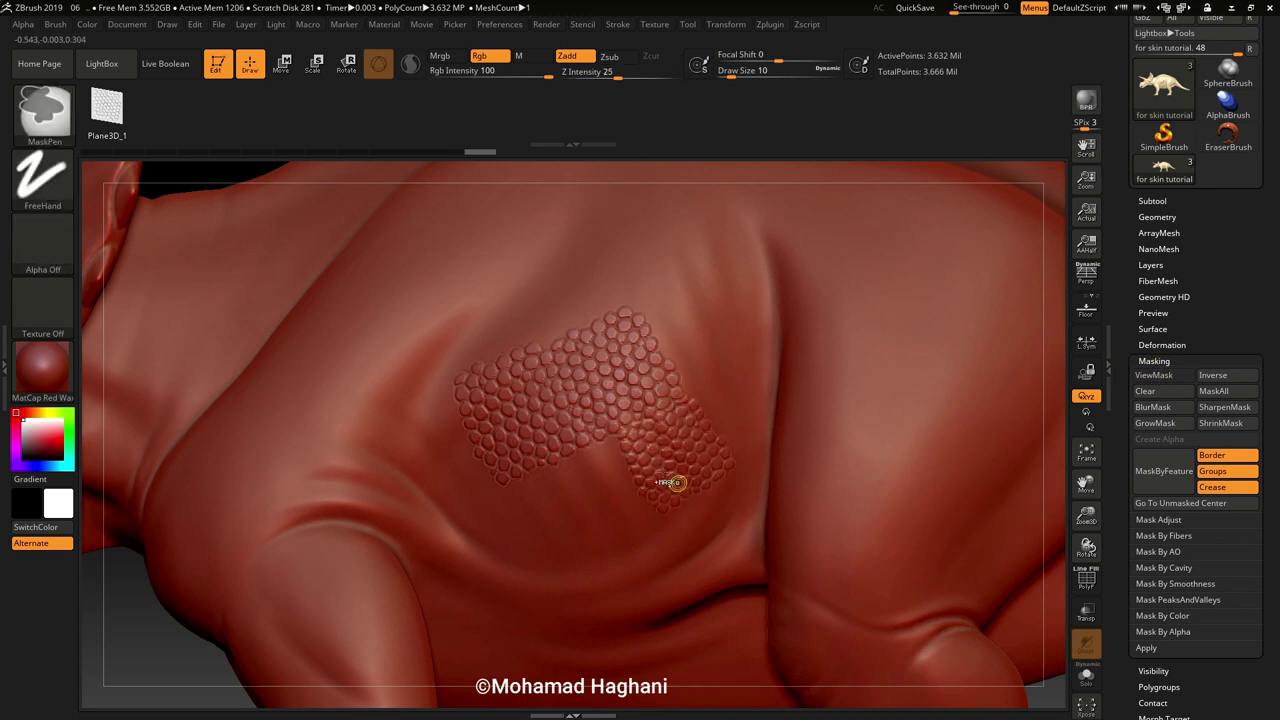
key(ctrl+z)
mouse_move(661, 456)
mouse_down()
mouse_move(718, 535)
mouse_move(730, 399)
mouse_up()
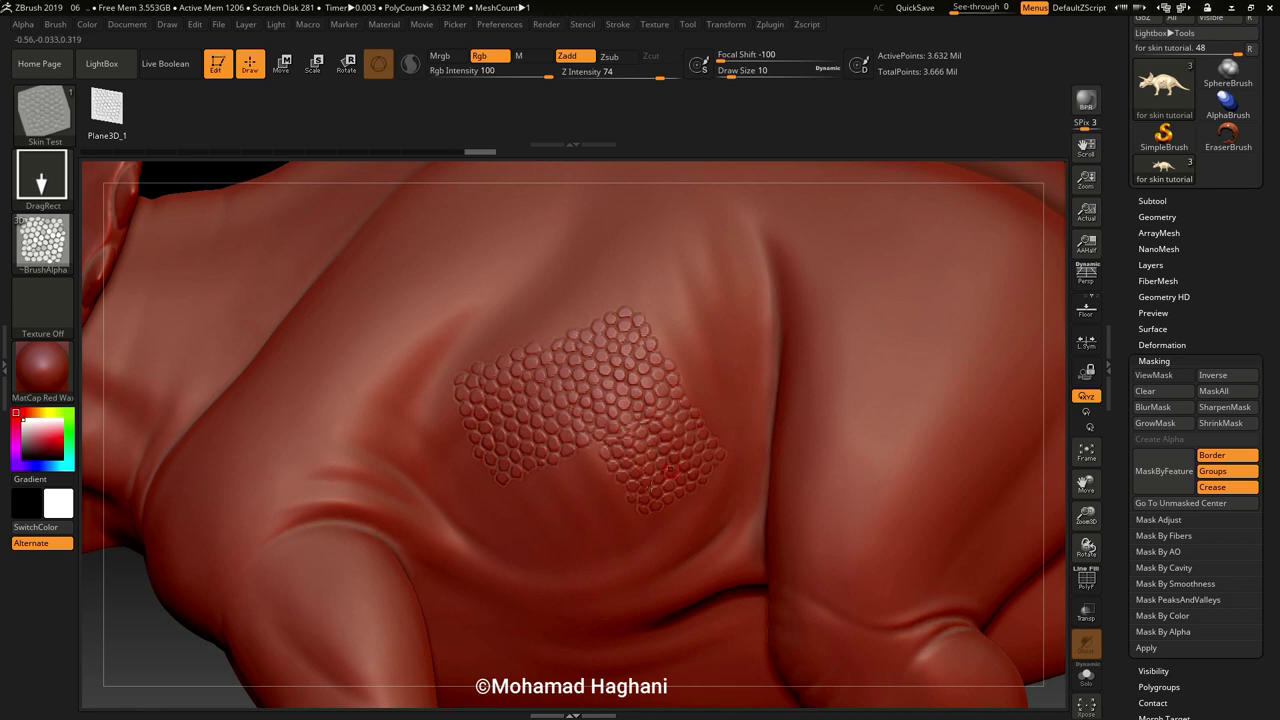
drag(568, 503, 623, 588)
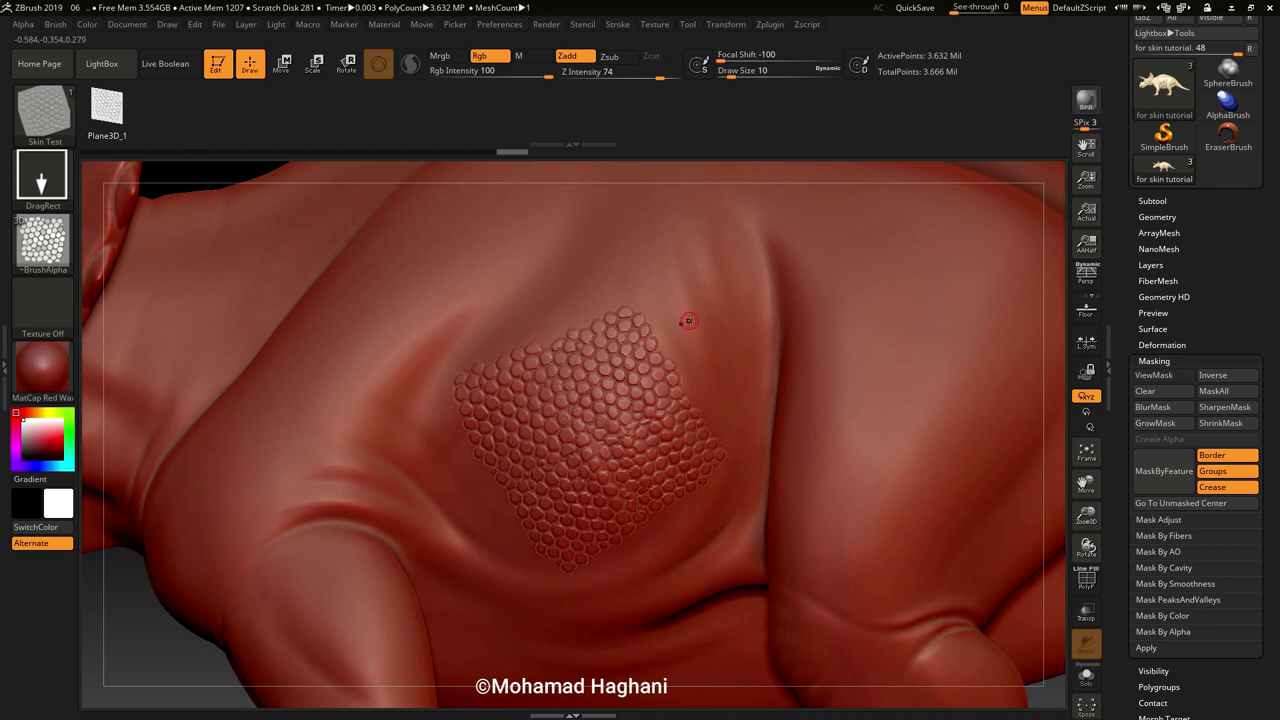
drag(689, 319, 740, 385)
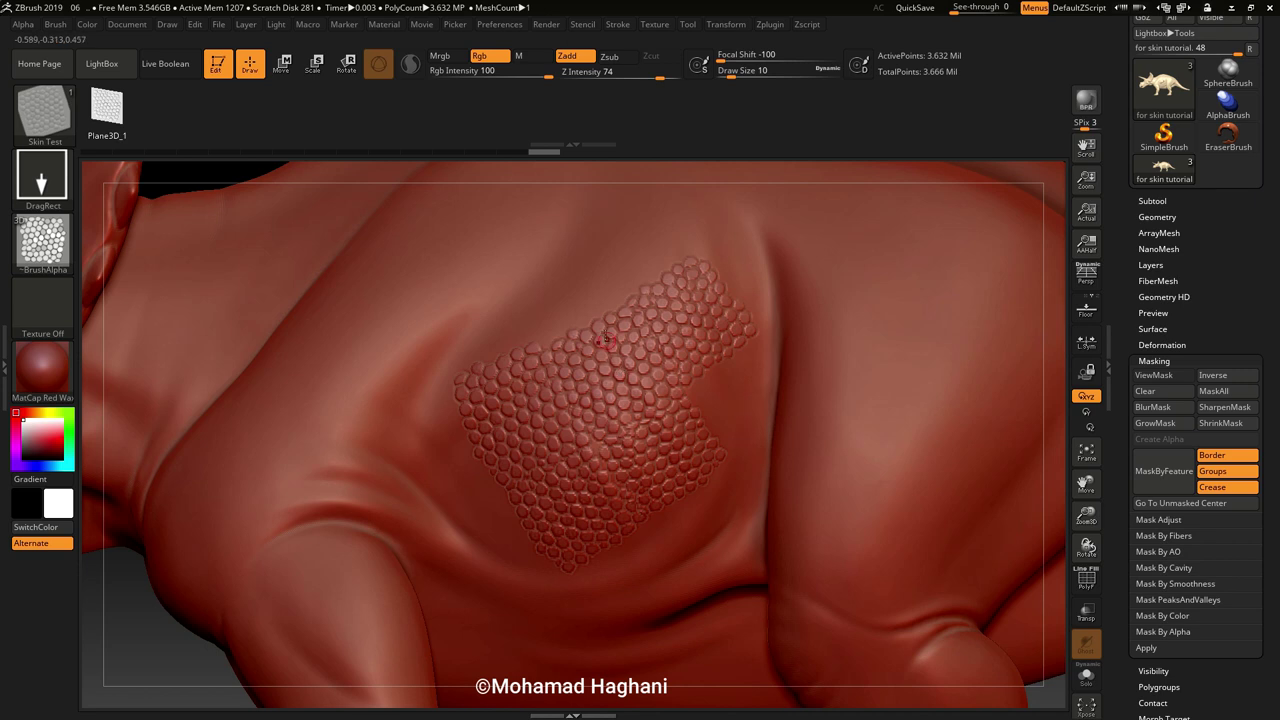
click(1153, 375)
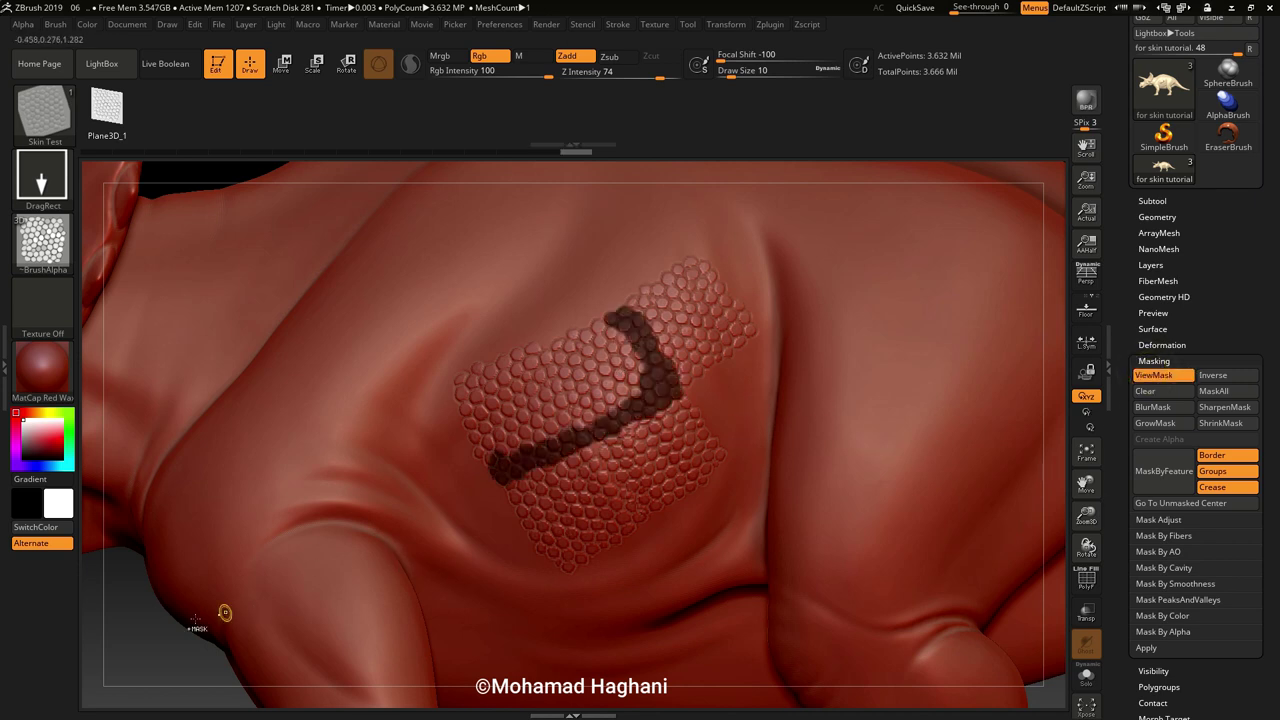
key(ctrl)
key(ctrl+h)
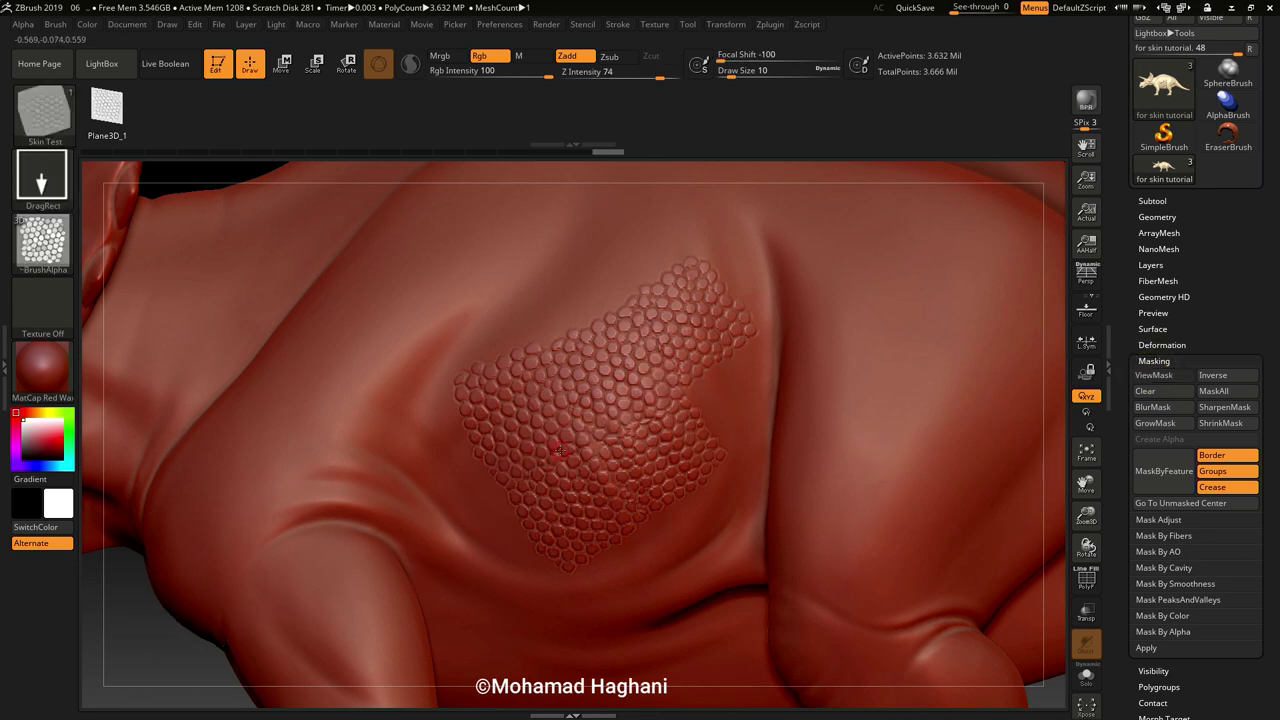
With the Morph brush, dab seven spots in the scale patch back toward the smooth skin.
scroll(562, 455, up, 2)
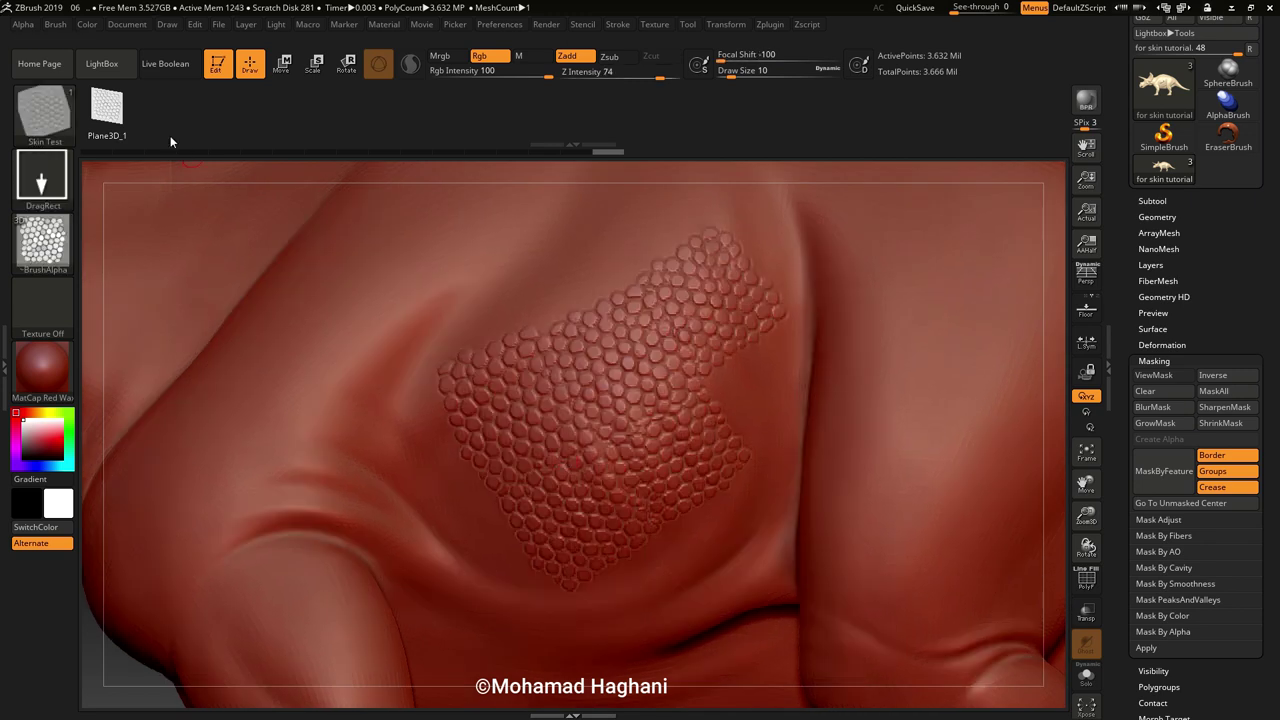
click(43, 112)
key(m)
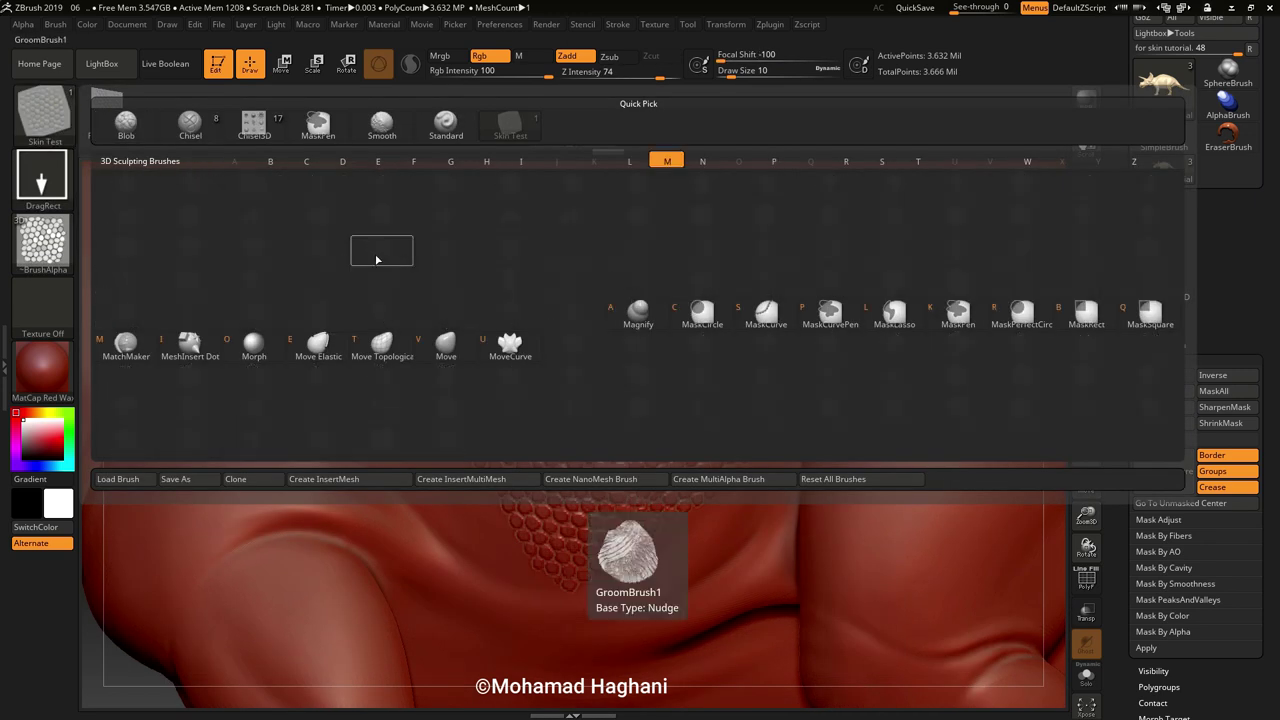
click(256, 346)
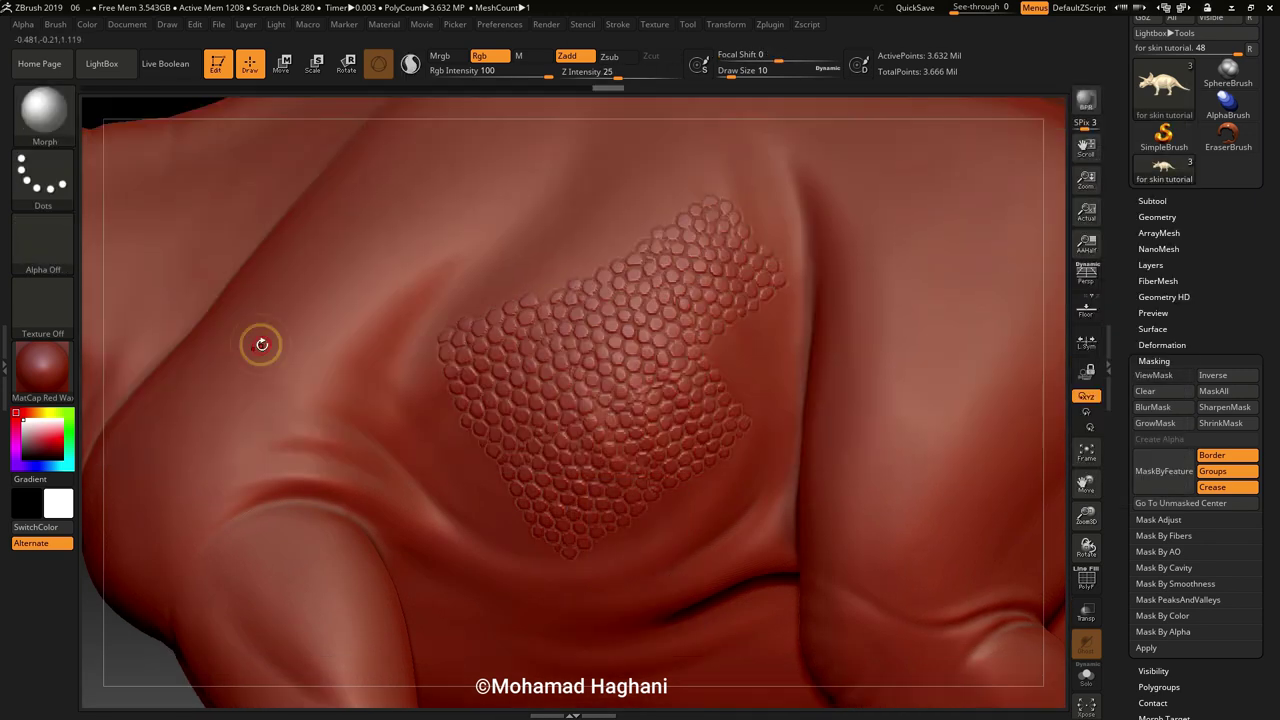
click(652, 382)
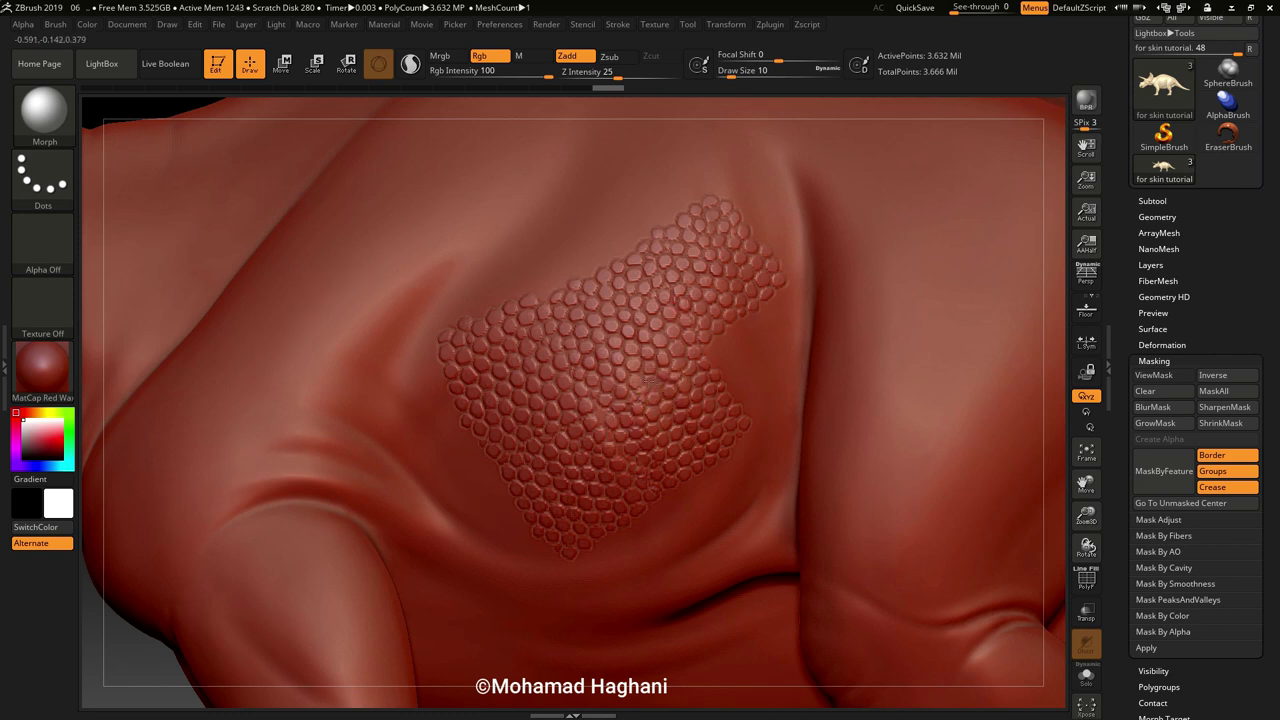
click(638, 398)
click(600, 409)
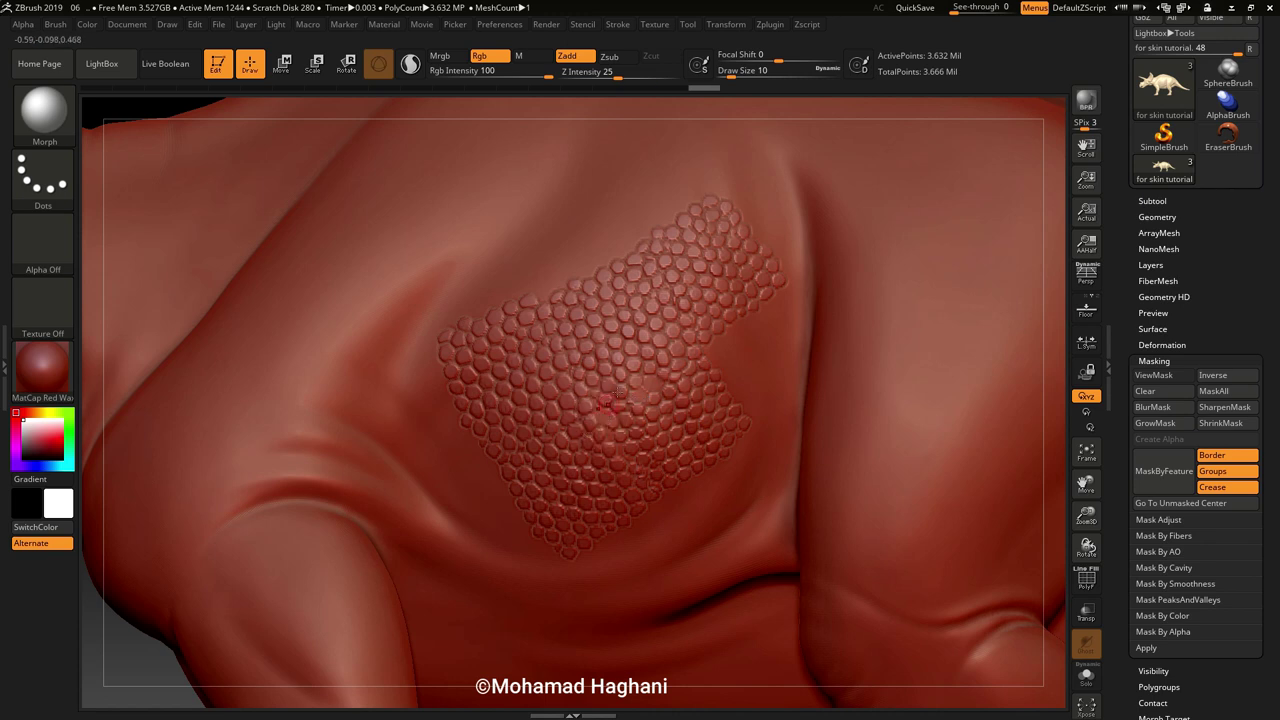
click(636, 472)
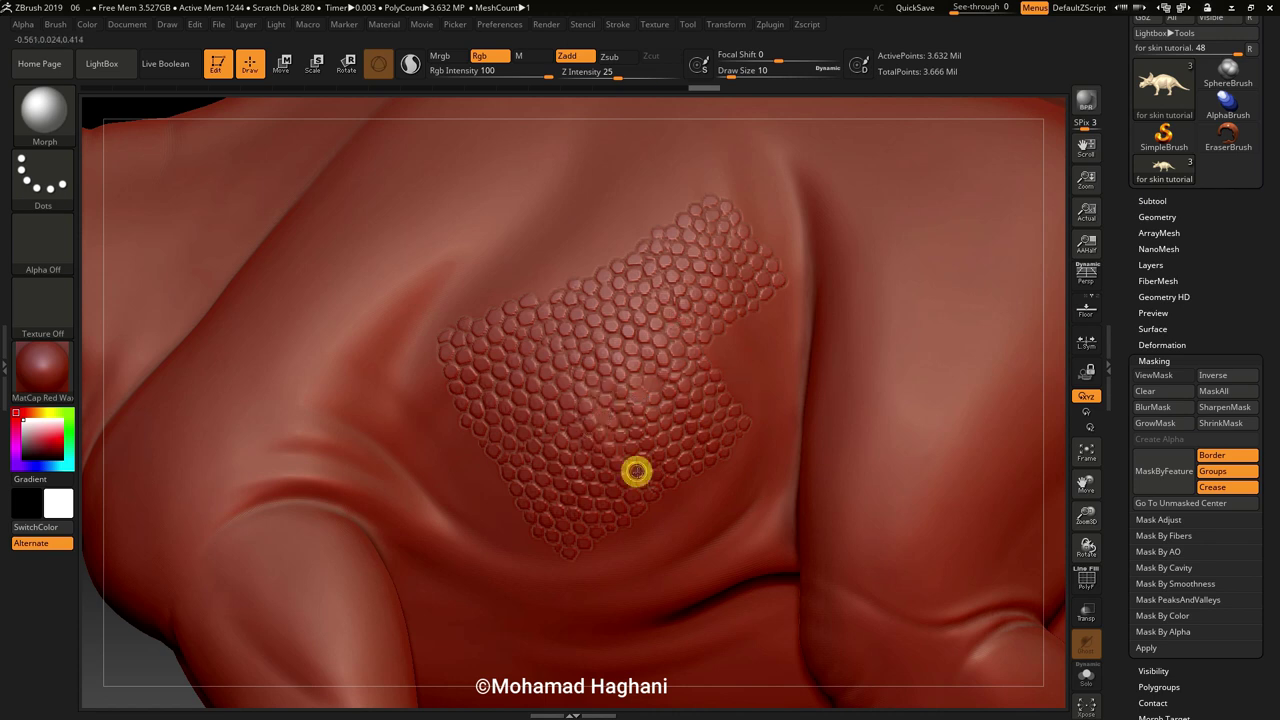
click(642, 479)
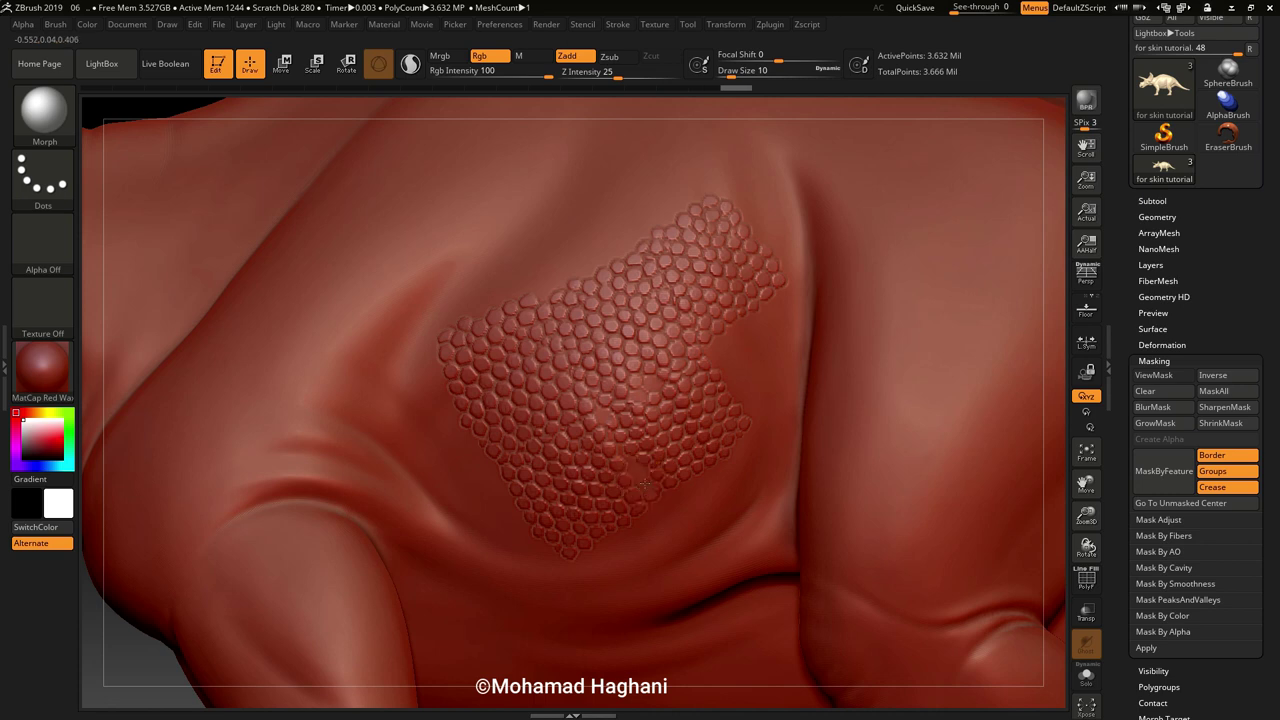
click(628, 461)
click(643, 386)
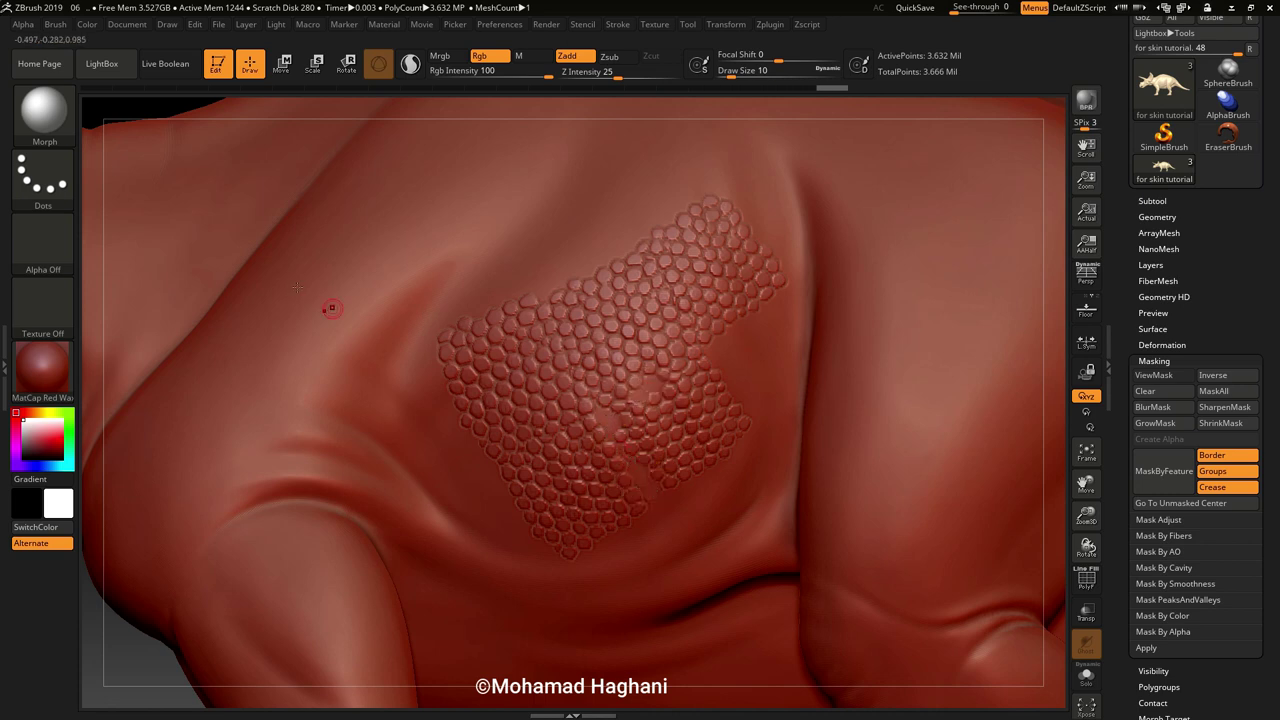
click(66, 120)
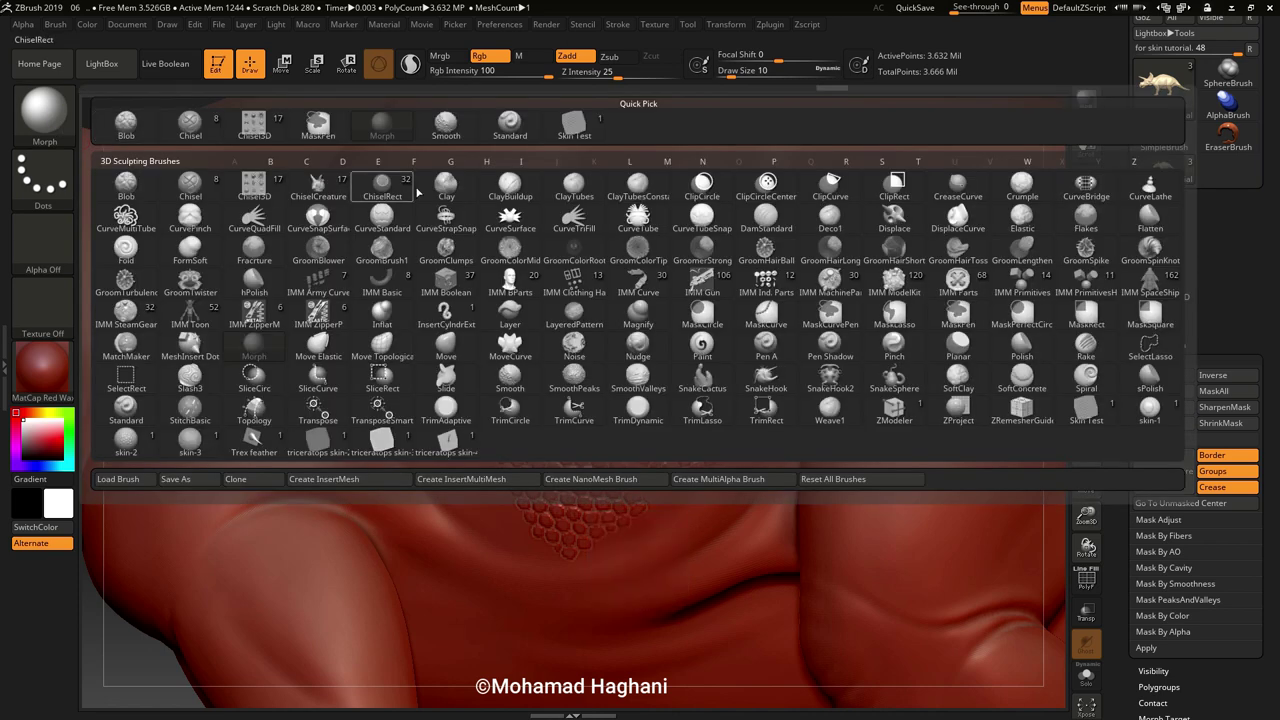
Select the Clay brush with Rgb off and build up five individual scales in the patch.
click(447, 181)
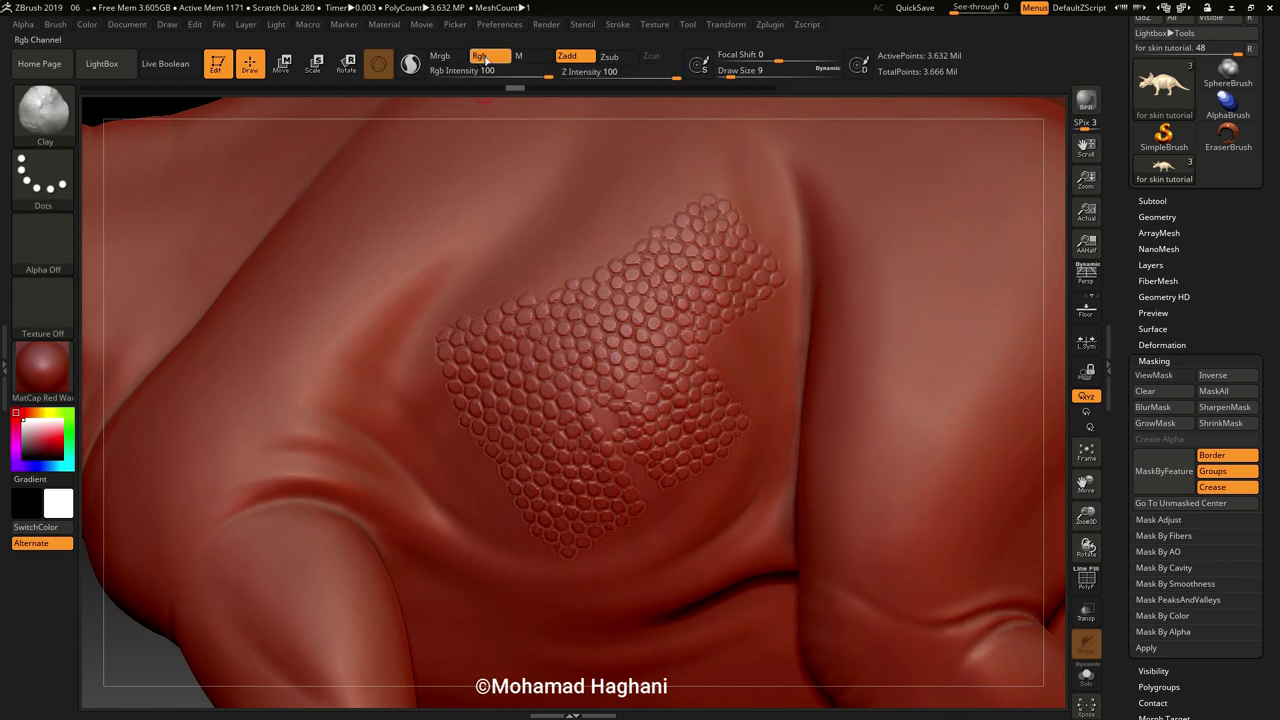
click(651, 385)
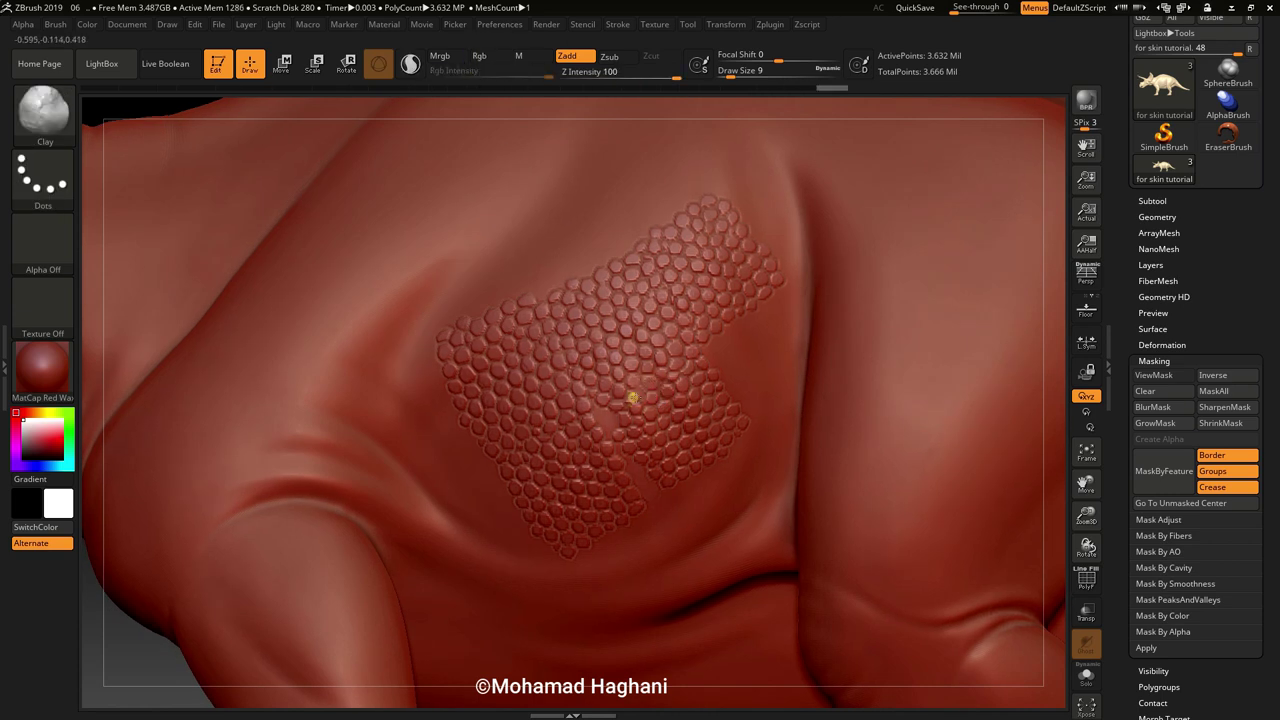
click(634, 430)
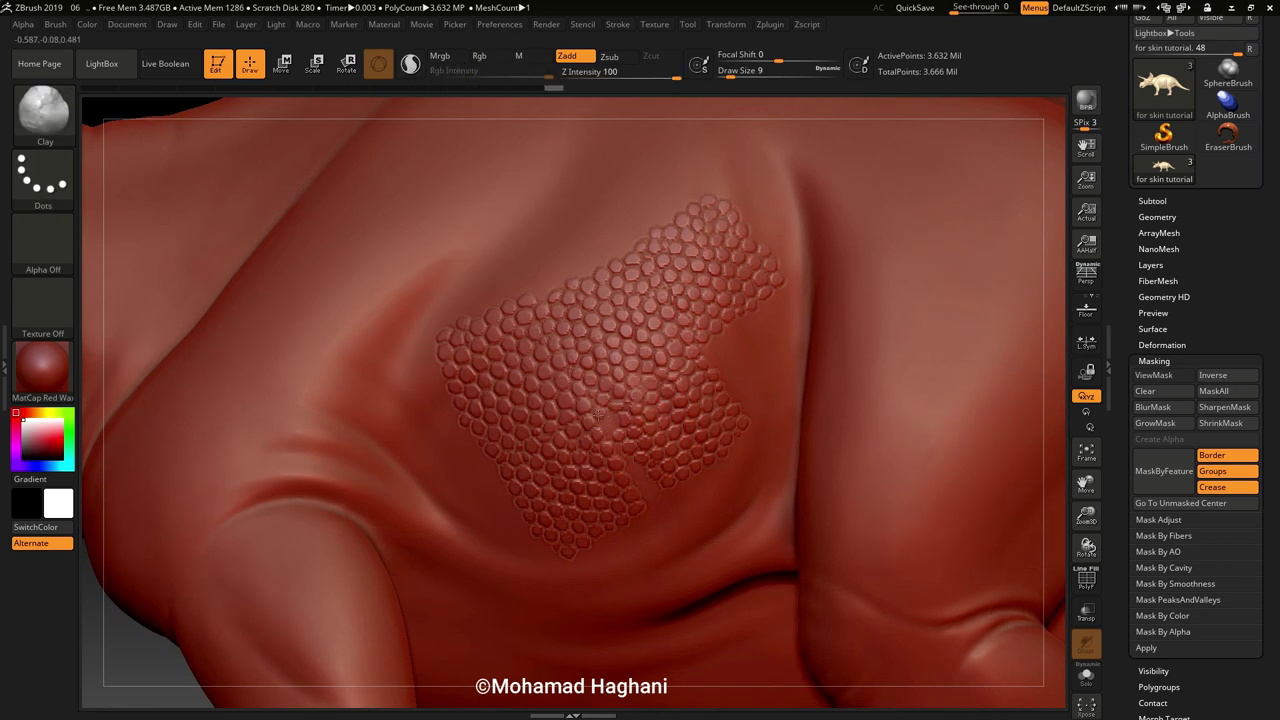
click(612, 420)
click(617, 449)
click(629, 462)
click(633, 469)
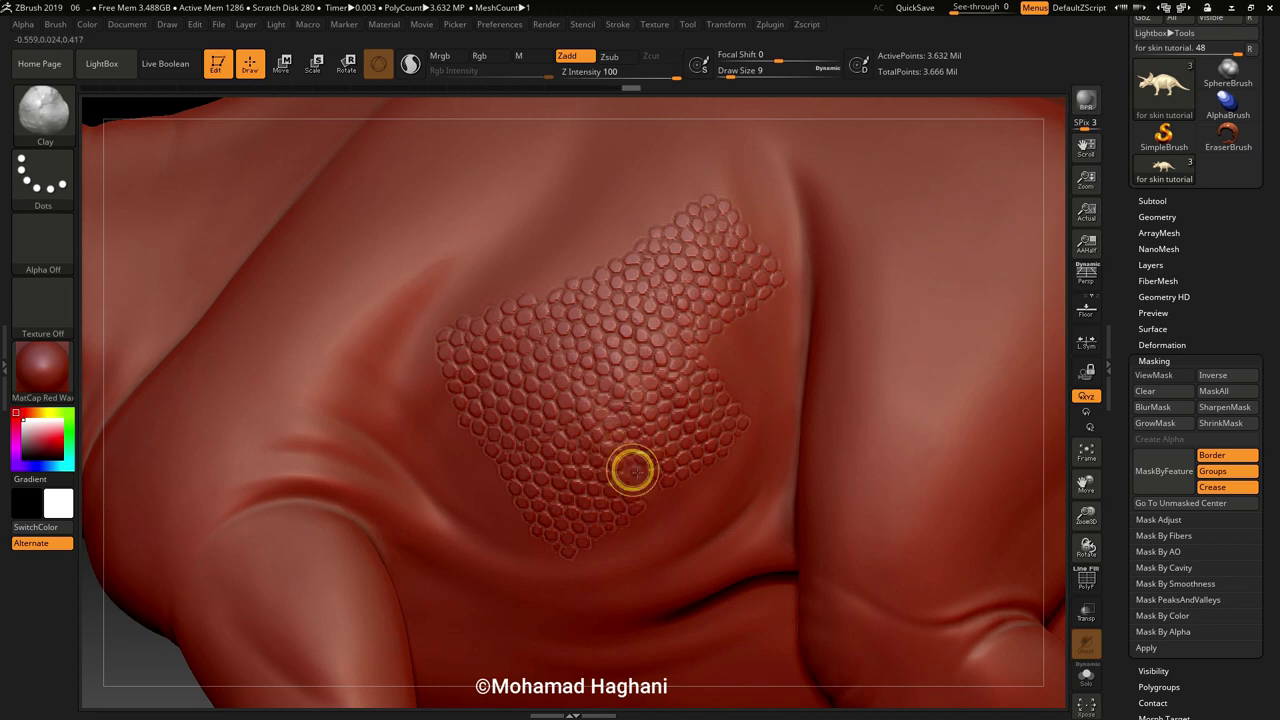
Build up nine more scales lower down, along the right side, and near the patch centre.
click(644, 484)
click(651, 494)
click(670, 513)
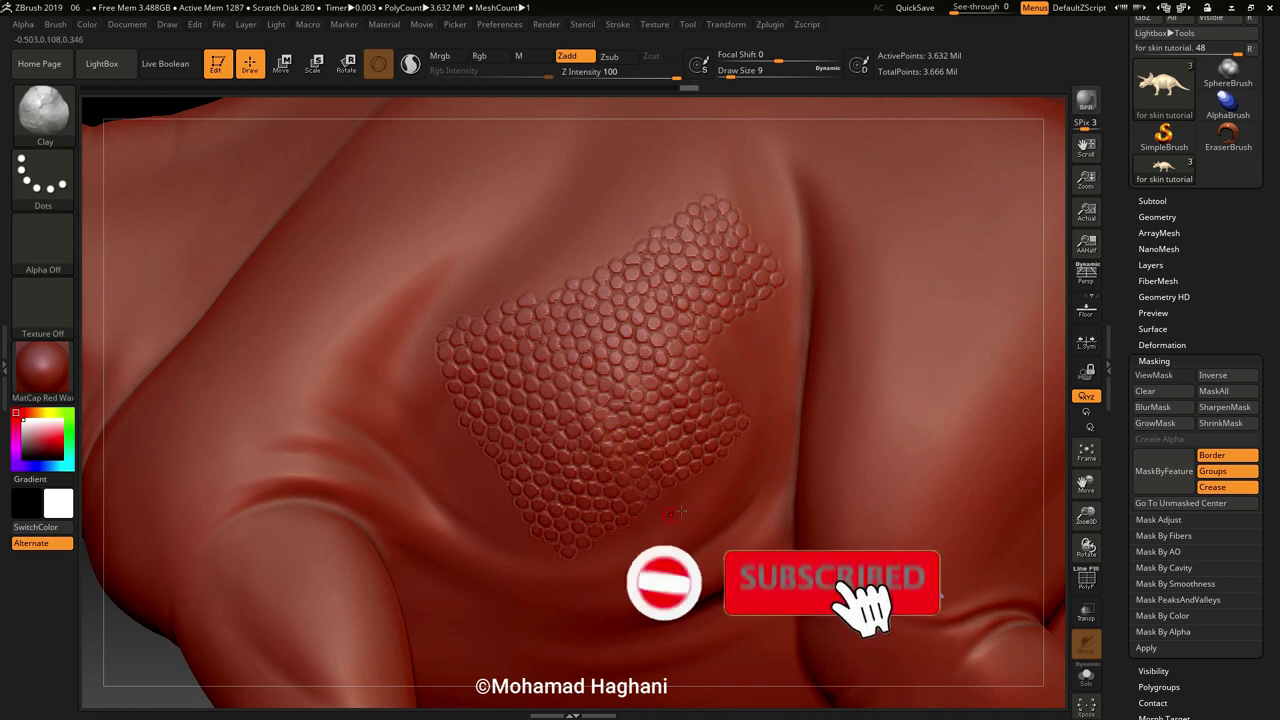
click(709, 346)
click(718, 342)
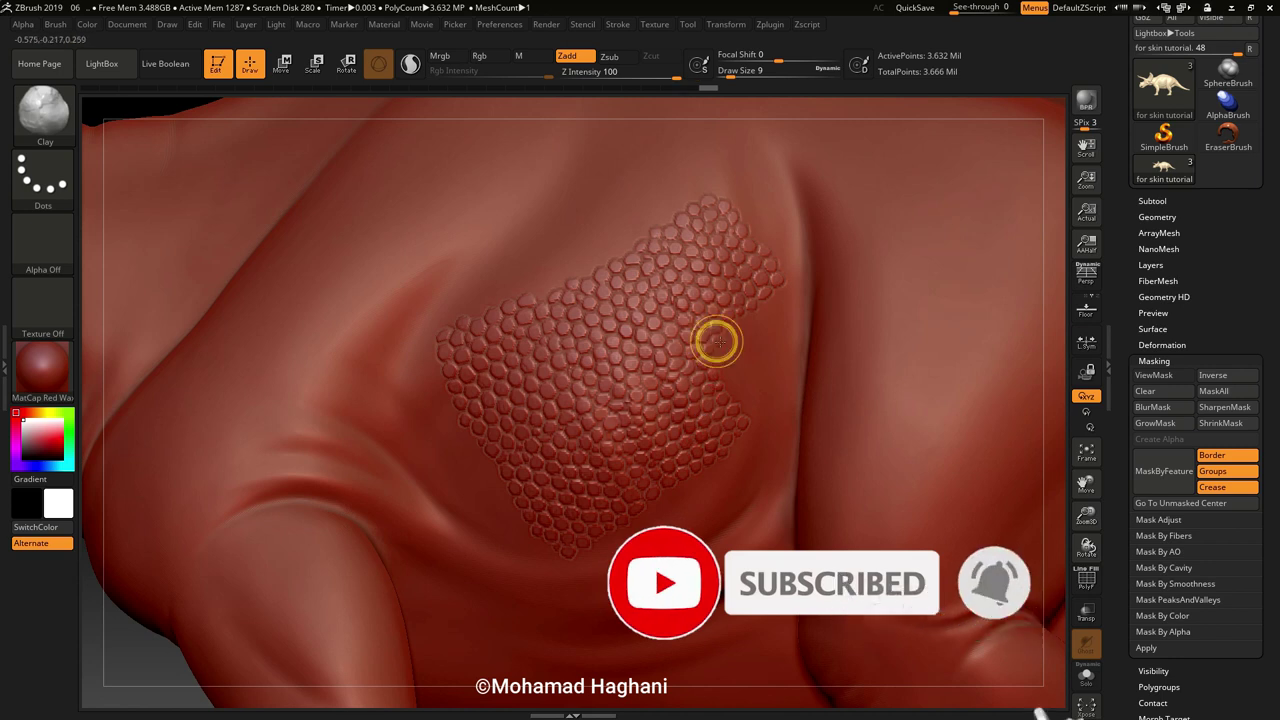
click(718, 360)
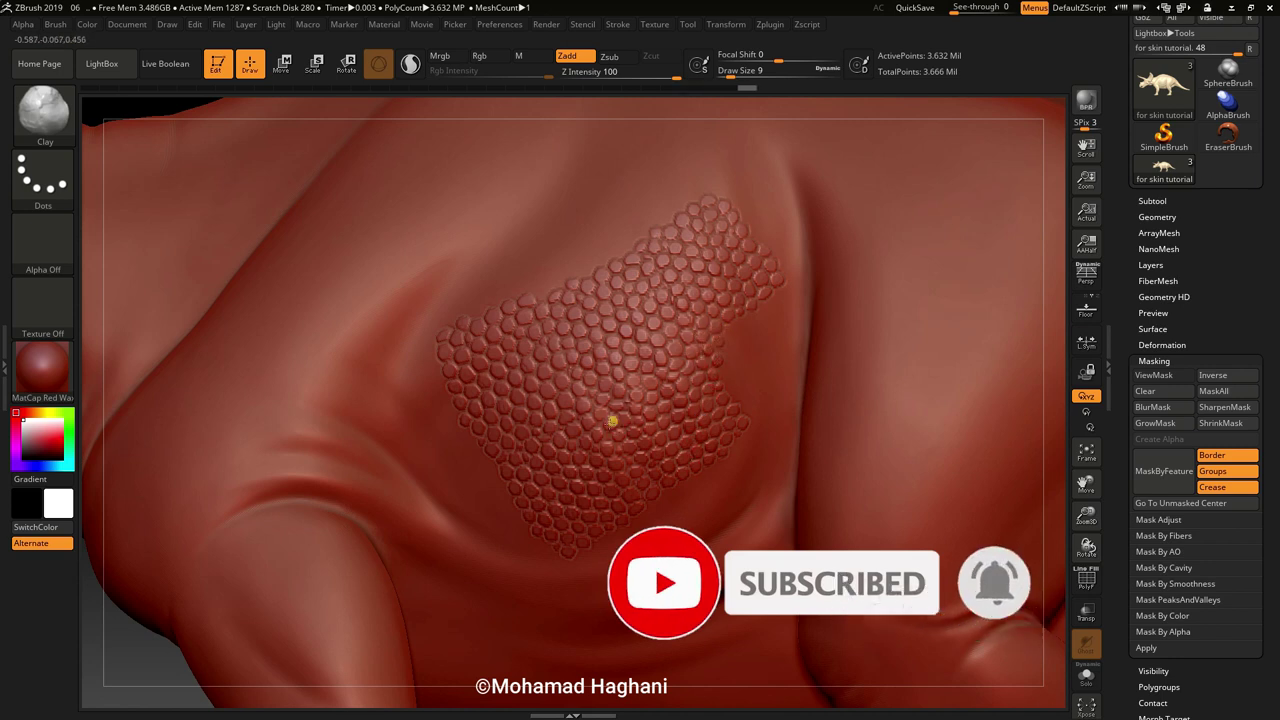
click(652, 324)
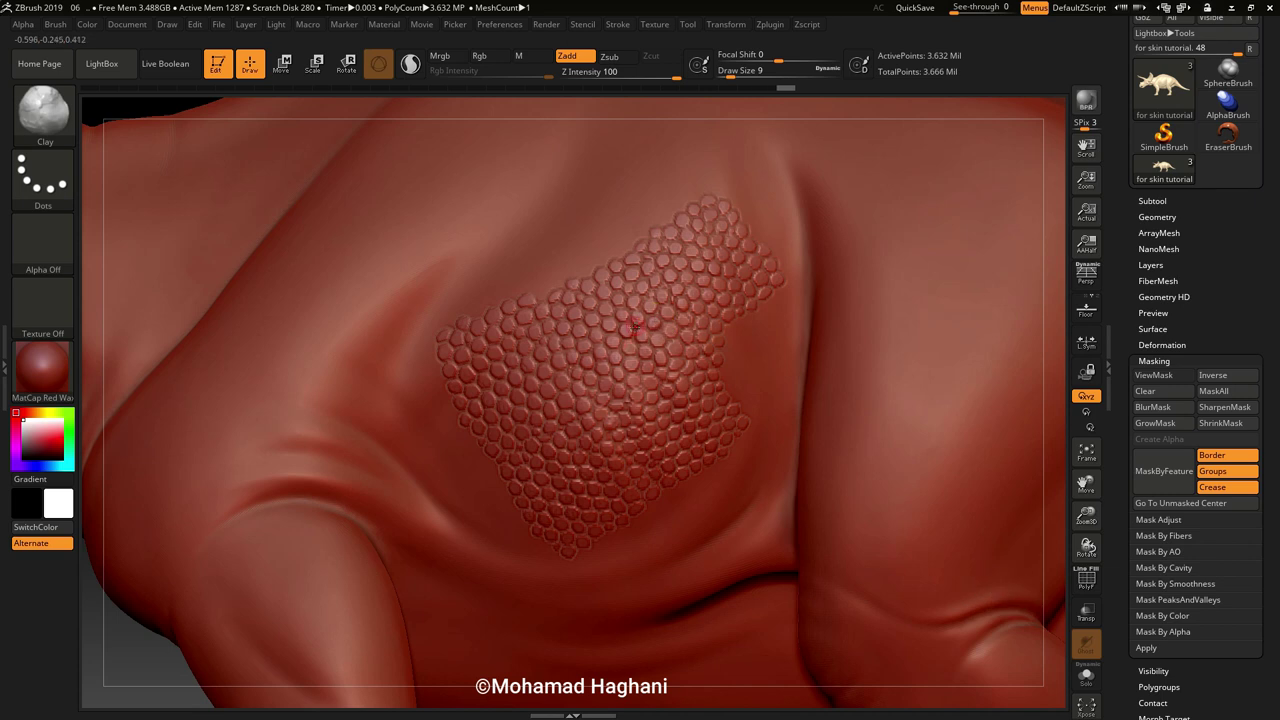
click(538, 355)
click(536, 400)
Zoom in on the scale patch and add Clay build-up across the central scales.
ctrl+right_drag(557, 391, 430, 424)
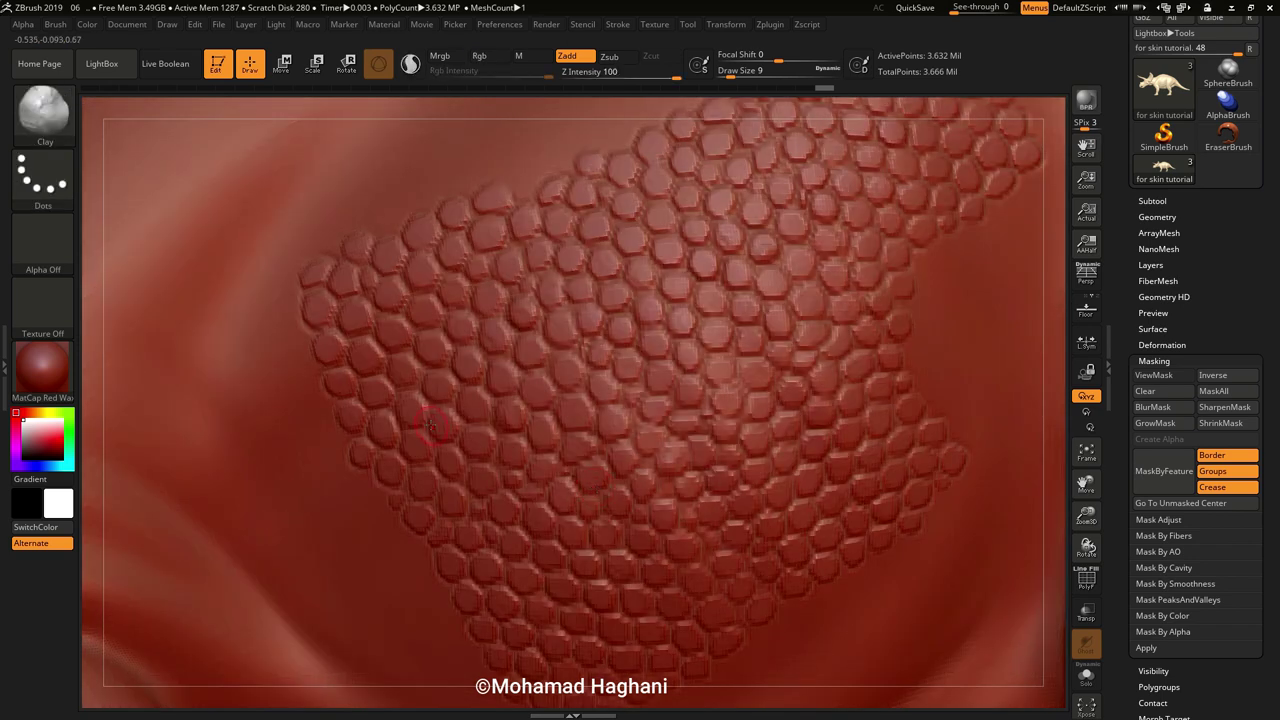
click(43, 112)
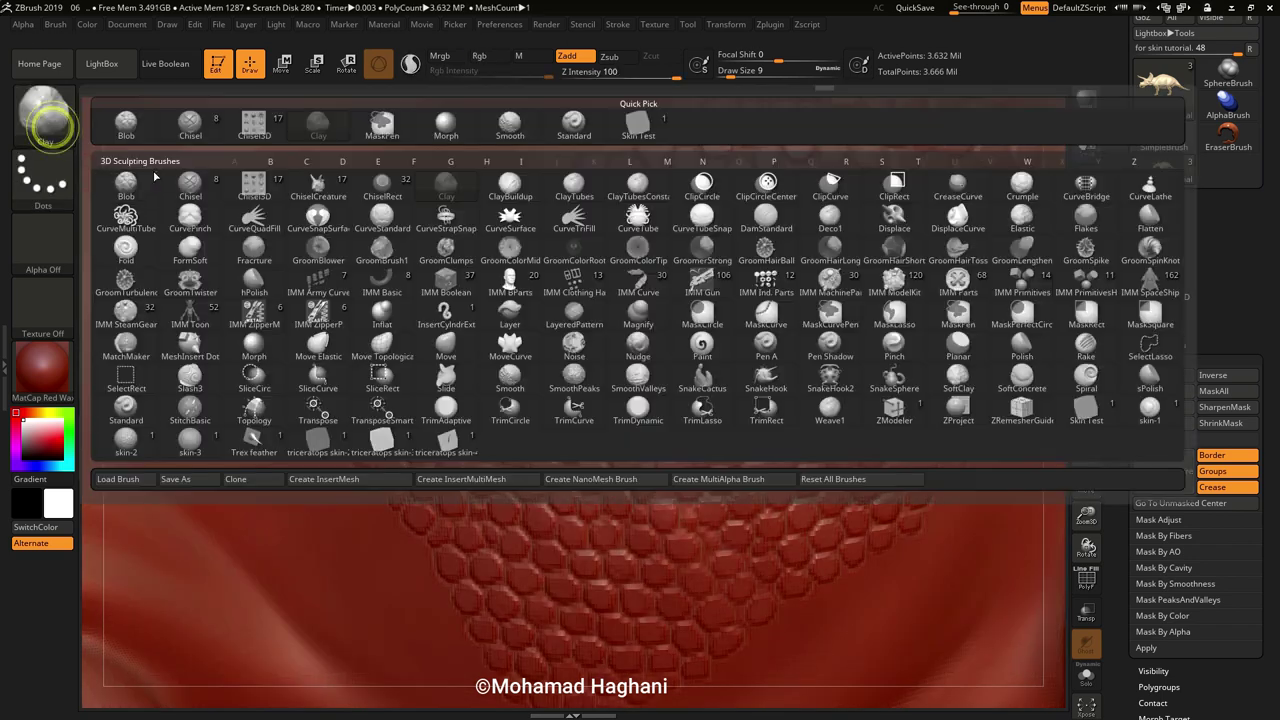
key(m)
click(255, 343)
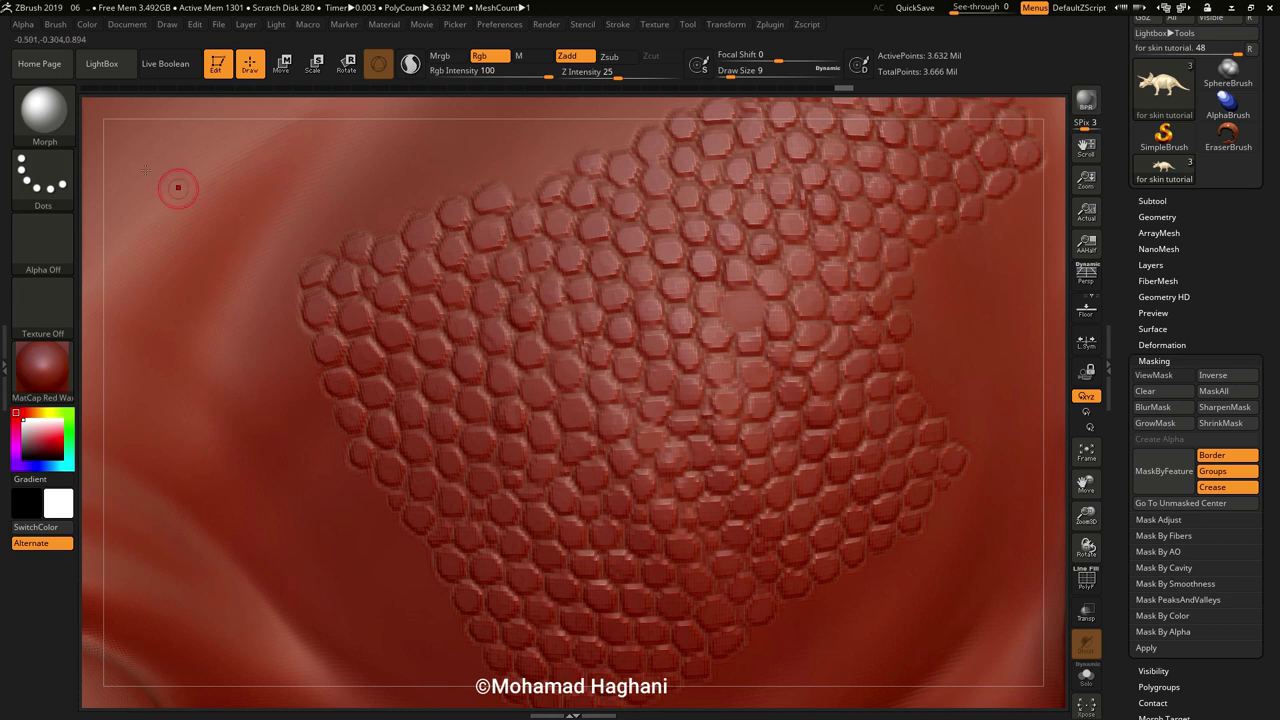
click(45, 113)
click(318, 124)
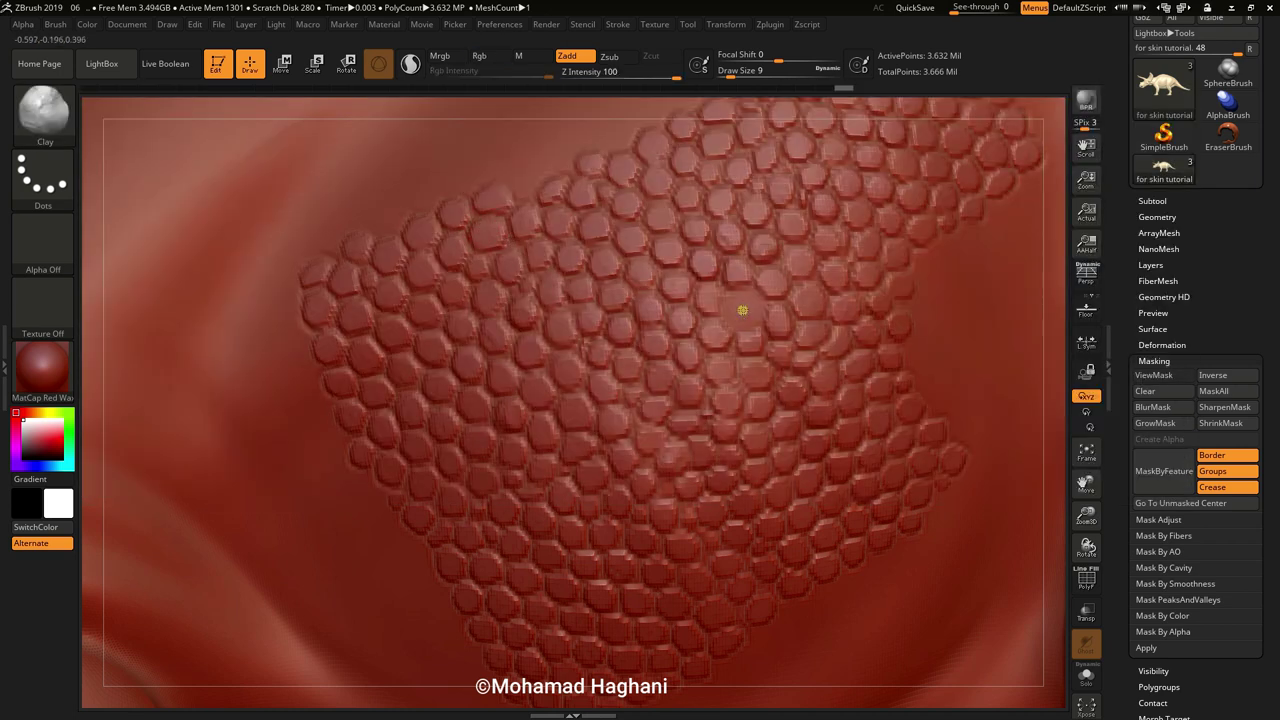
drag(745, 312, 758, 372)
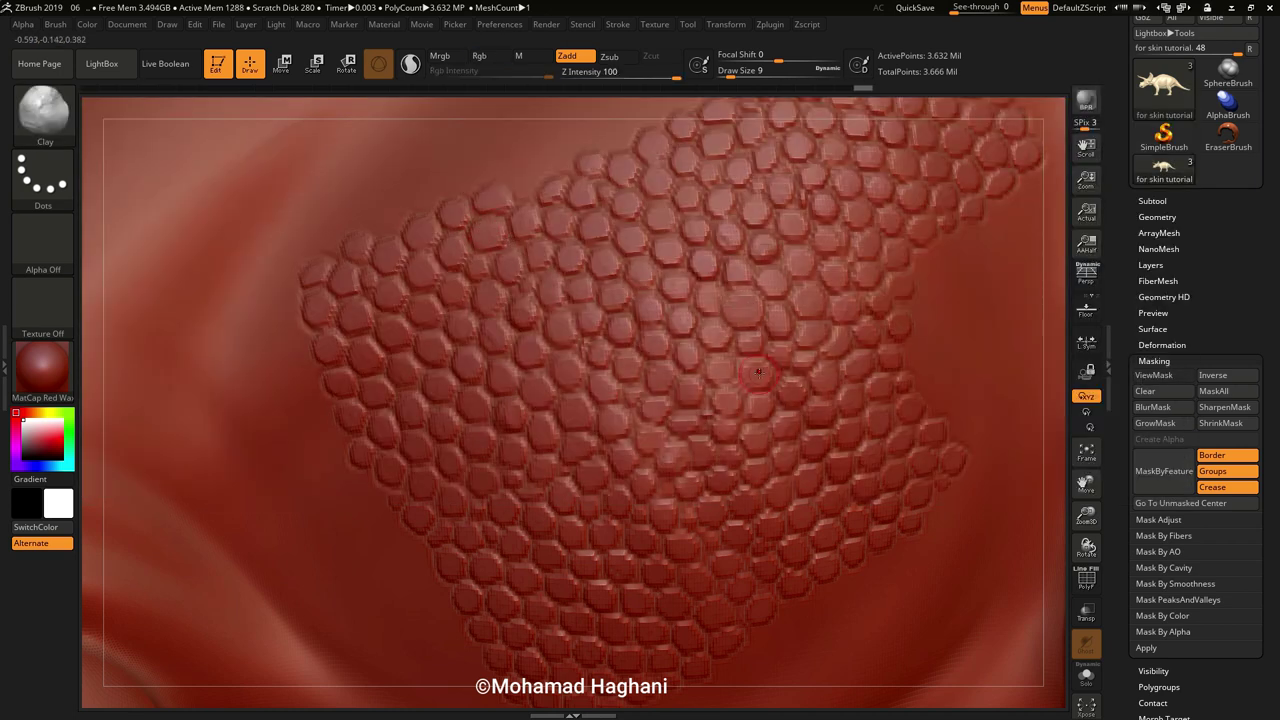
click(741, 305)
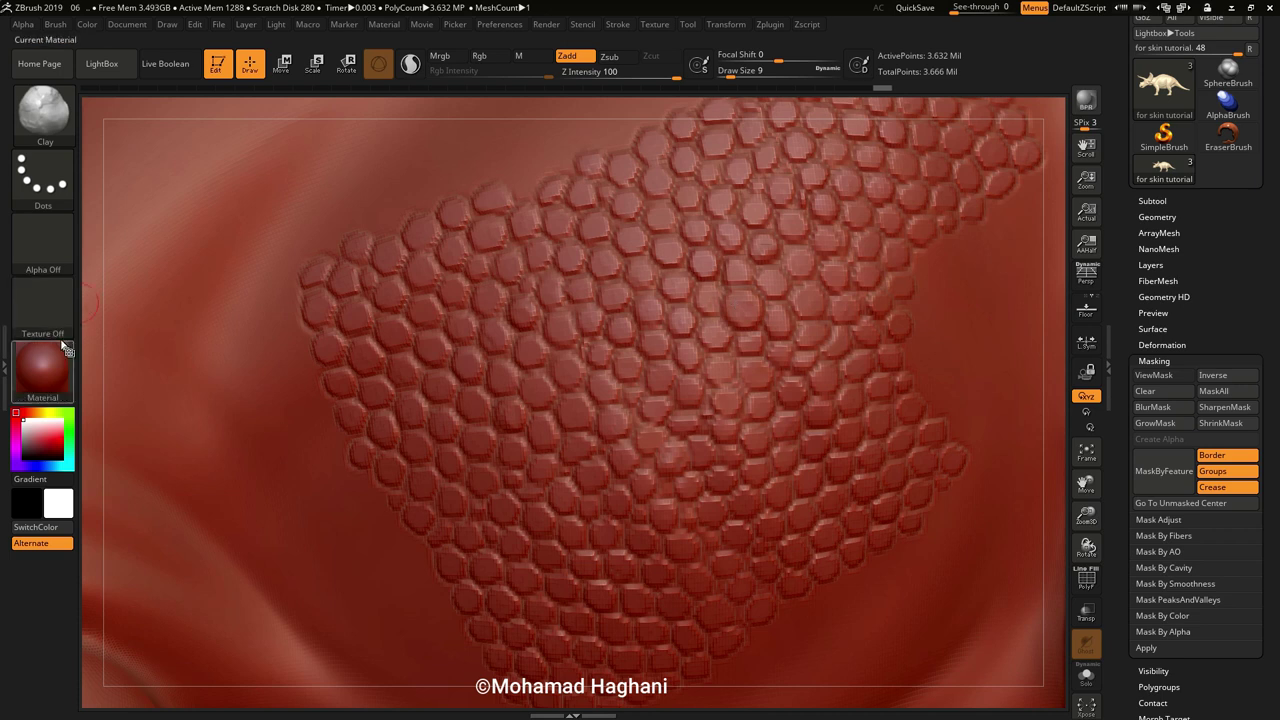
Carve a small DamStandard DragRect mark into the central scale.
click(62, 125)
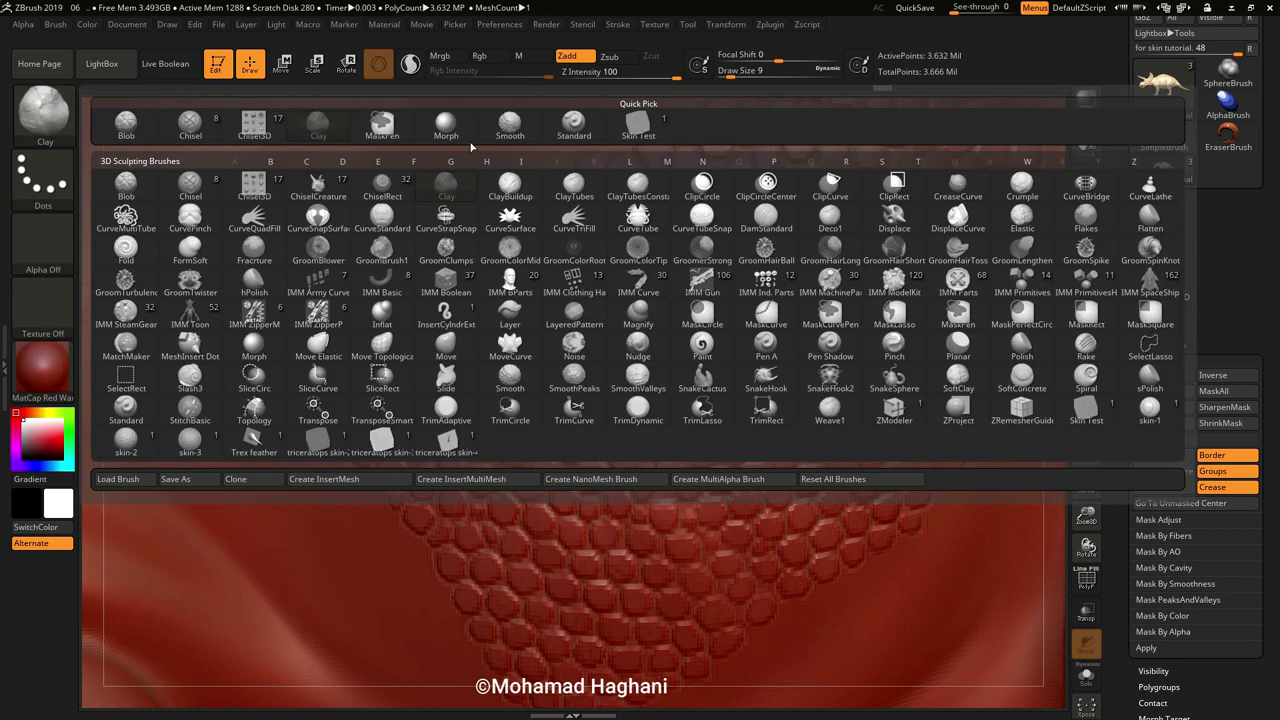
click(766, 213)
click(43, 175)
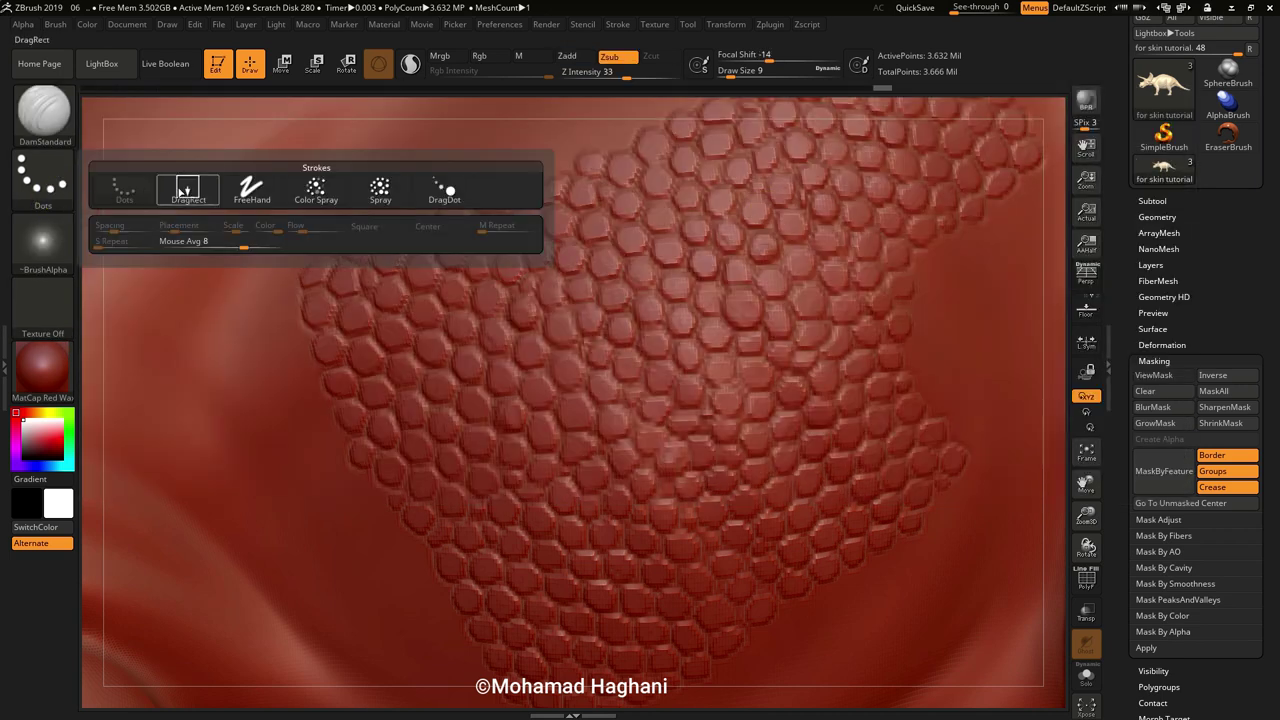
click(188, 190)
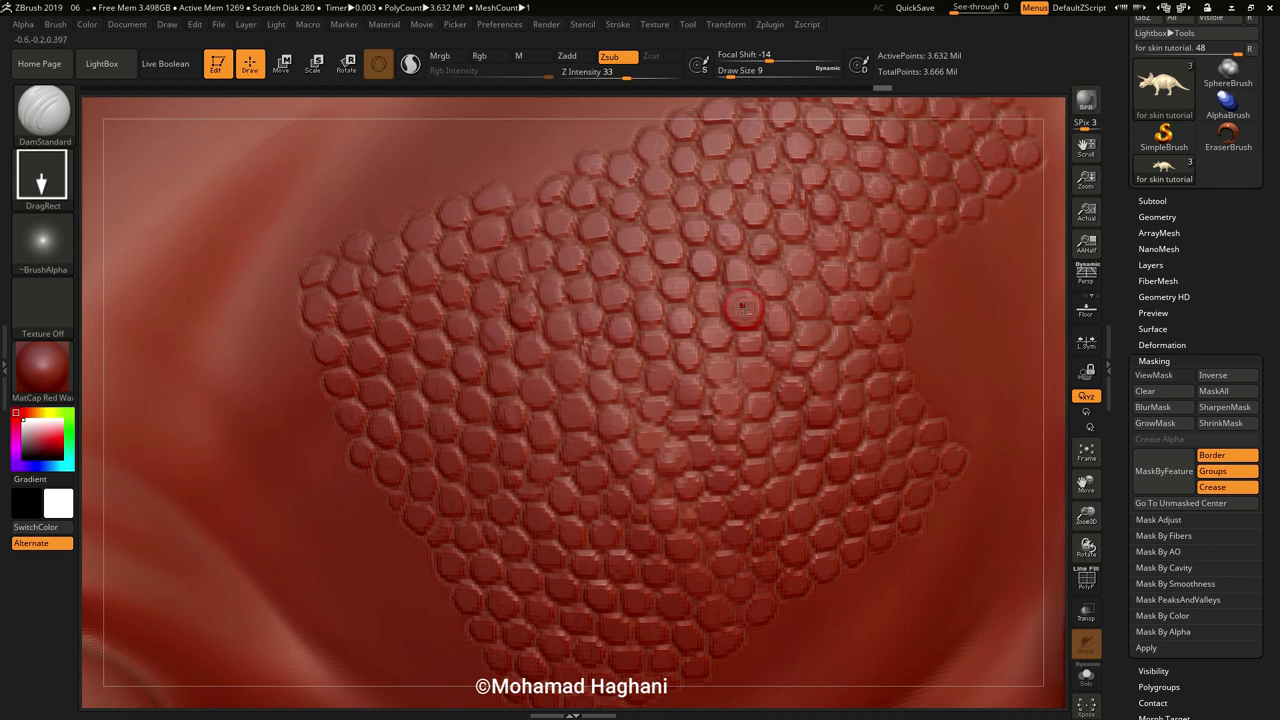
drag(743, 305, 792, 347)
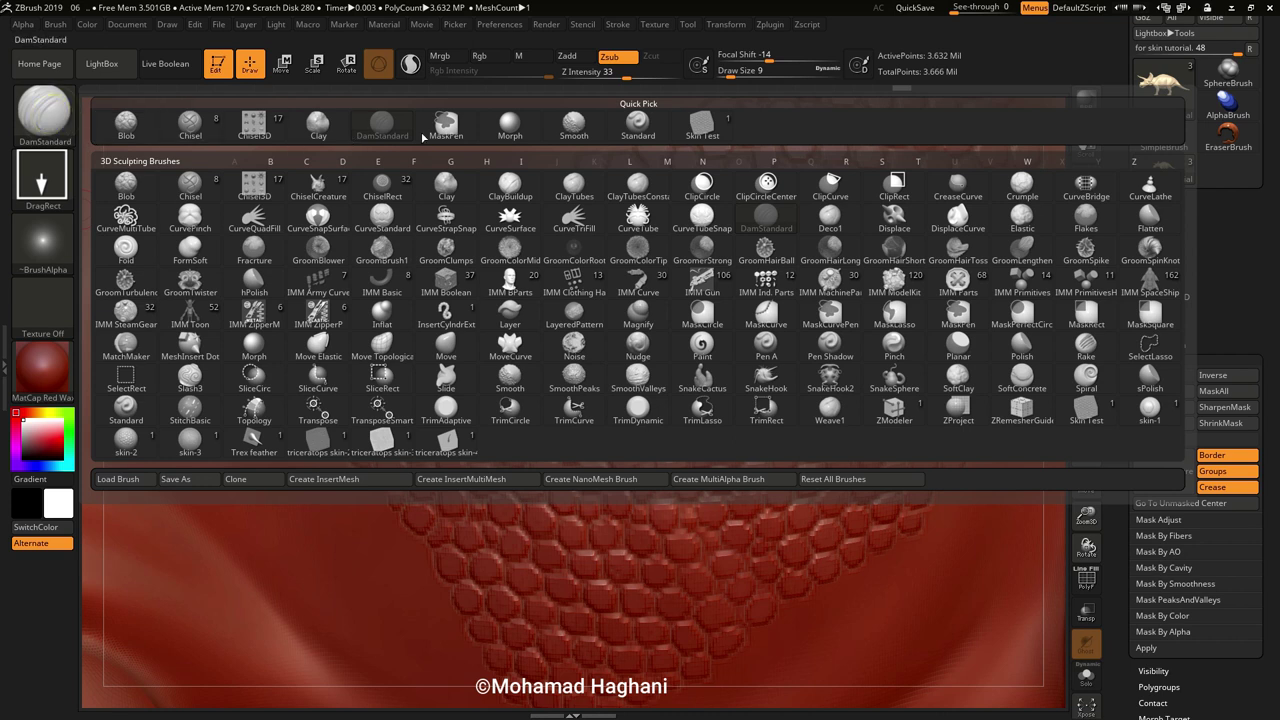
click(318, 122)
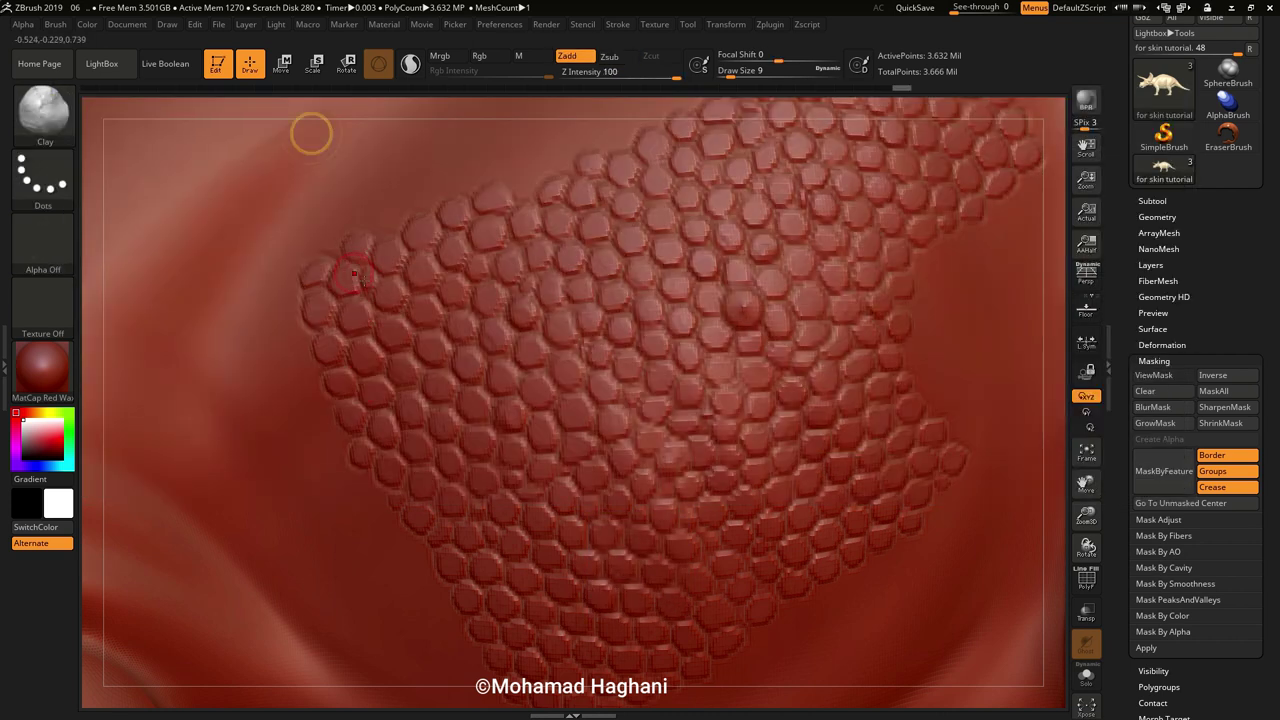
Press a DamStandard dimple into the top of the round bump beside the scales and inspect it.
drag(1086, 483, 486, 277)
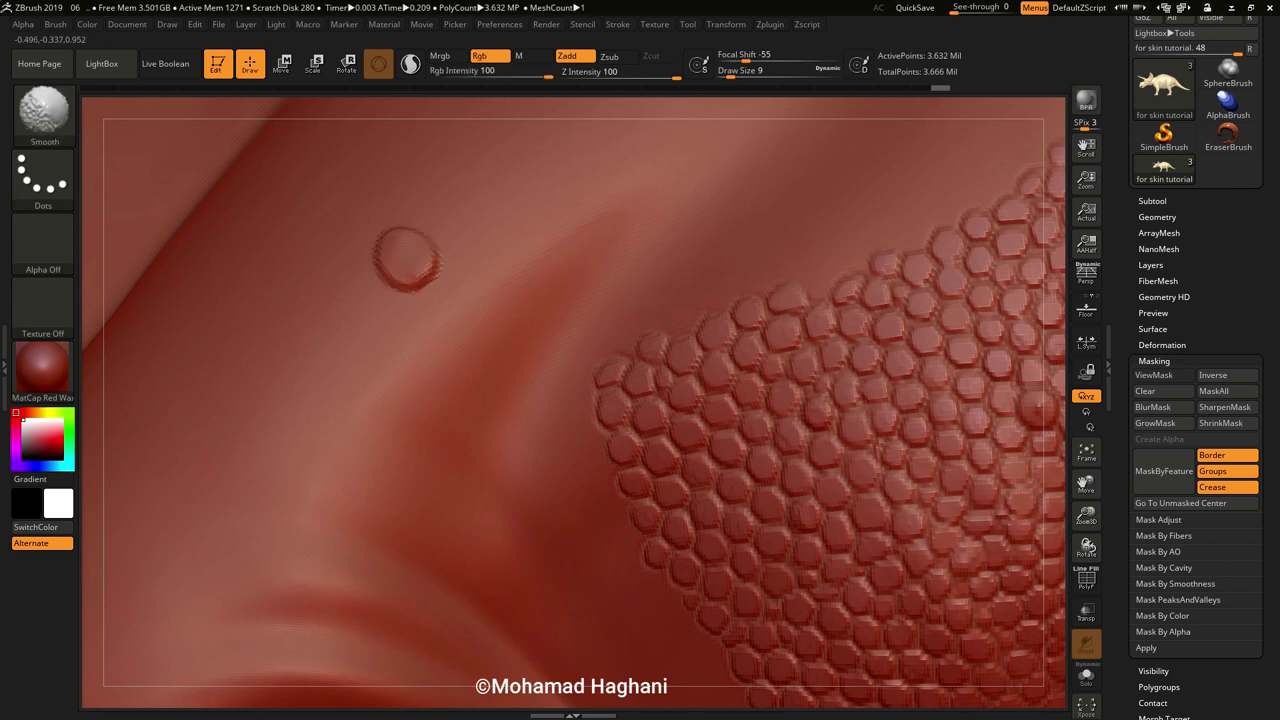
click(53, 119)
click(374, 124)
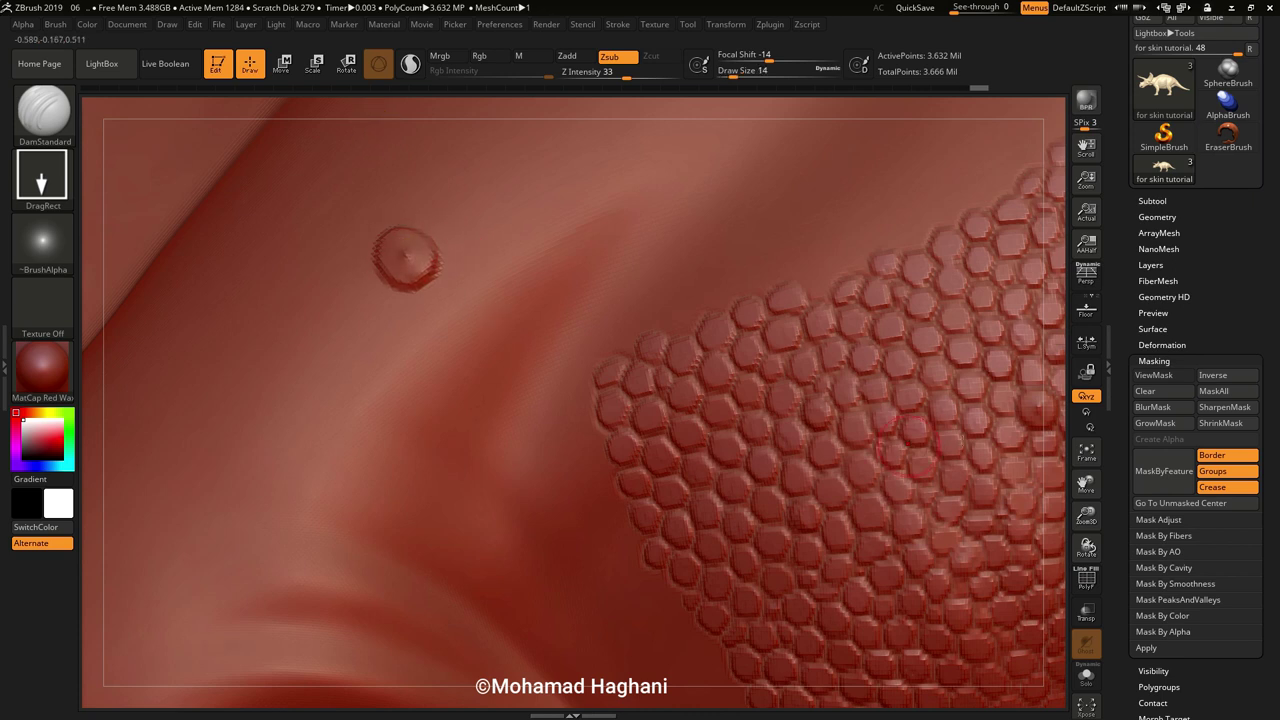
drag(1088, 547, 525, 270)
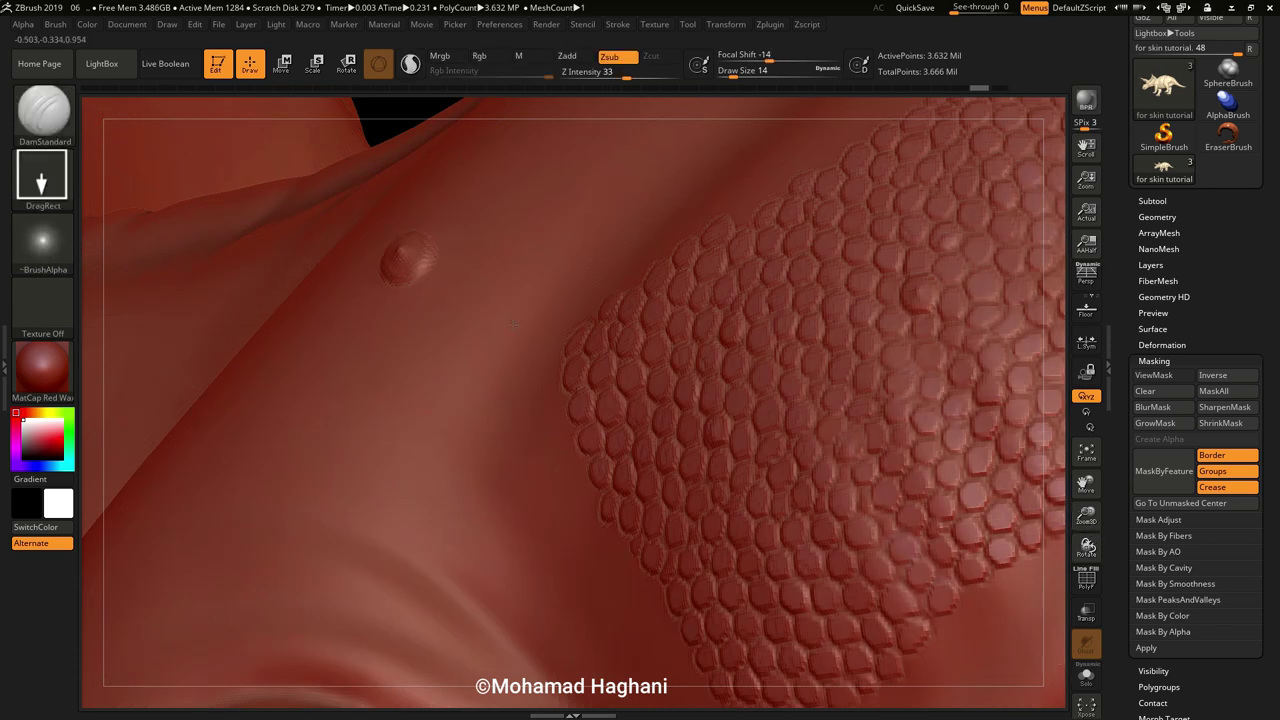
right_drag(512, 323, 463, 330)
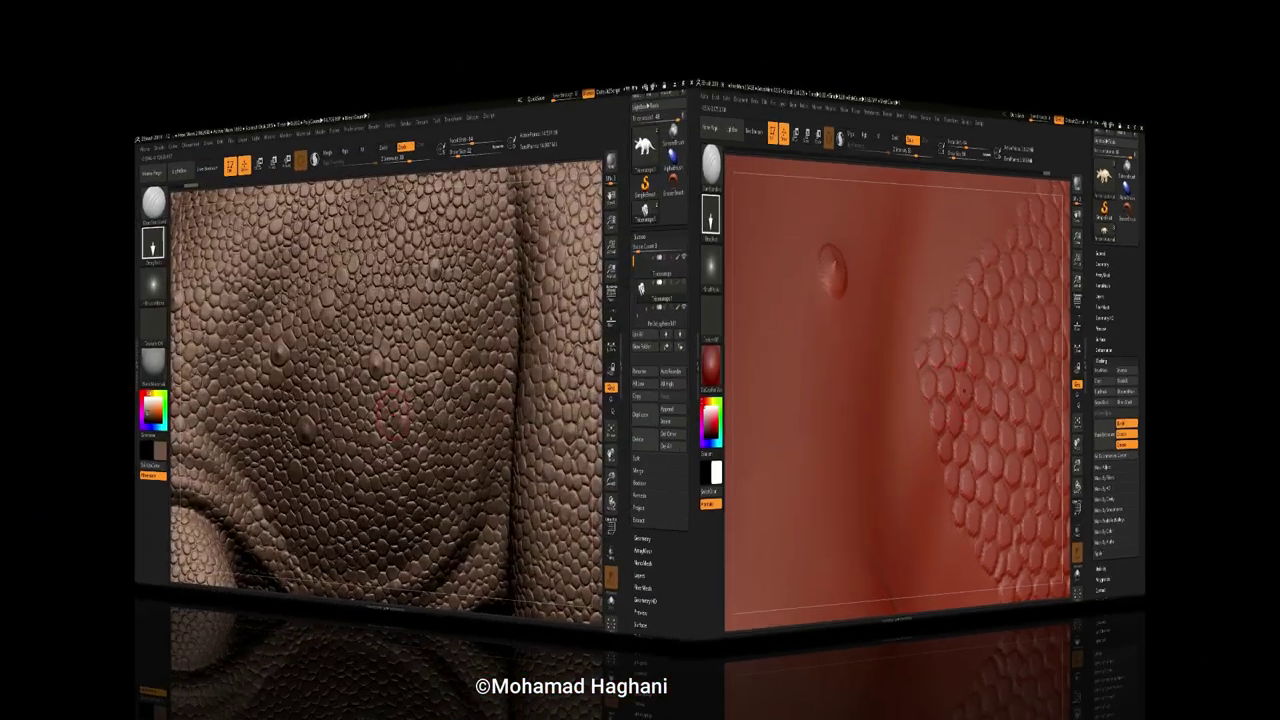
Review the whole triceratops at the highest subdivision level and pick light beige (R173 G154 B142).
key(shift+d)
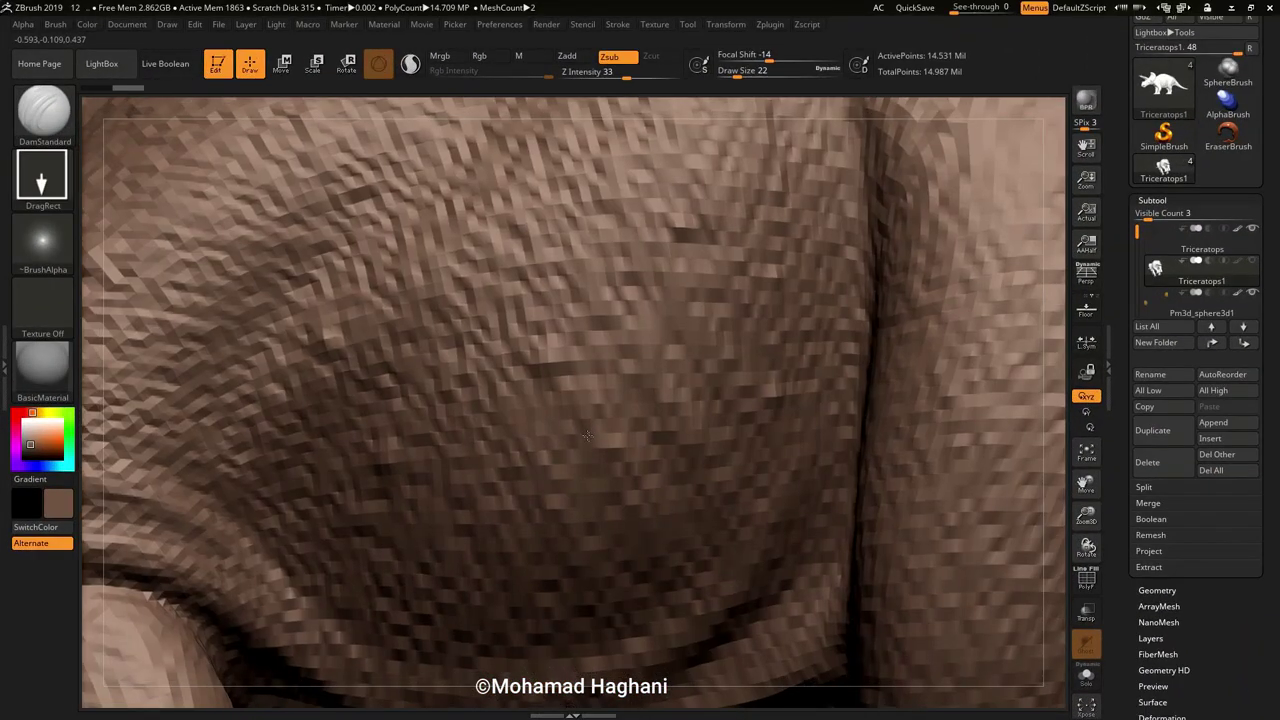
key(d)
drag(1086, 515, 1058, 408)
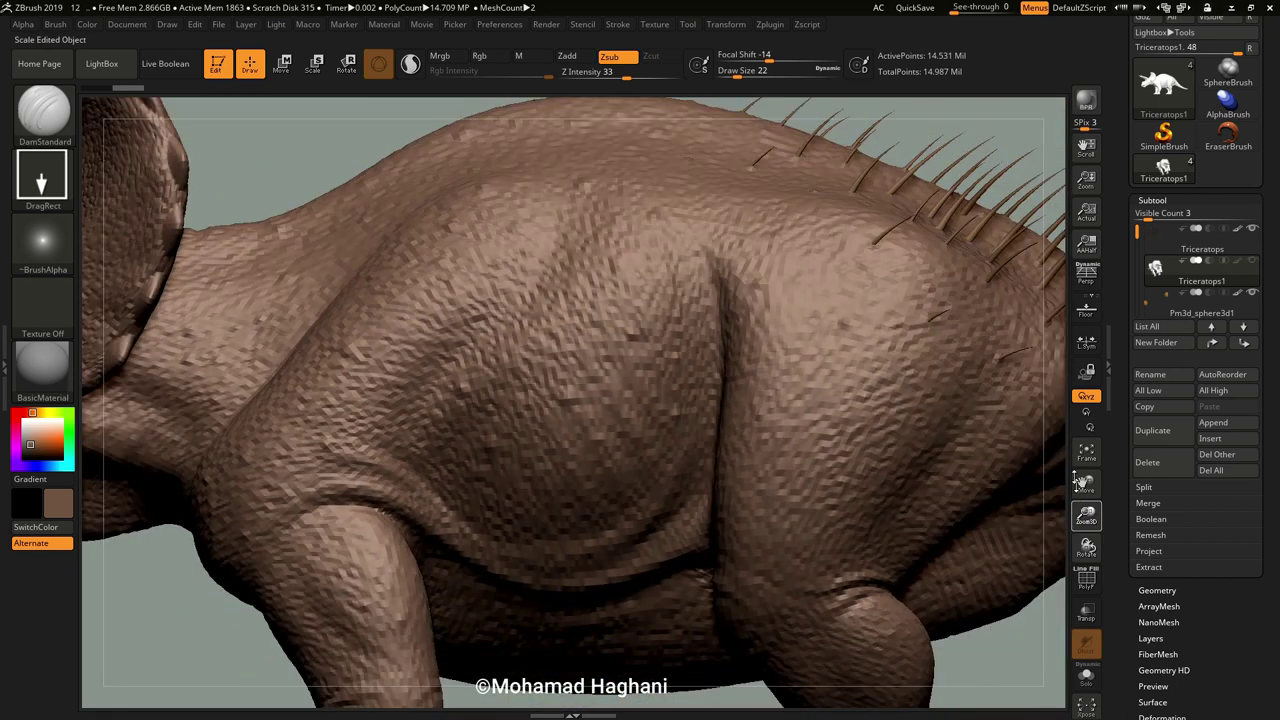
key(d)
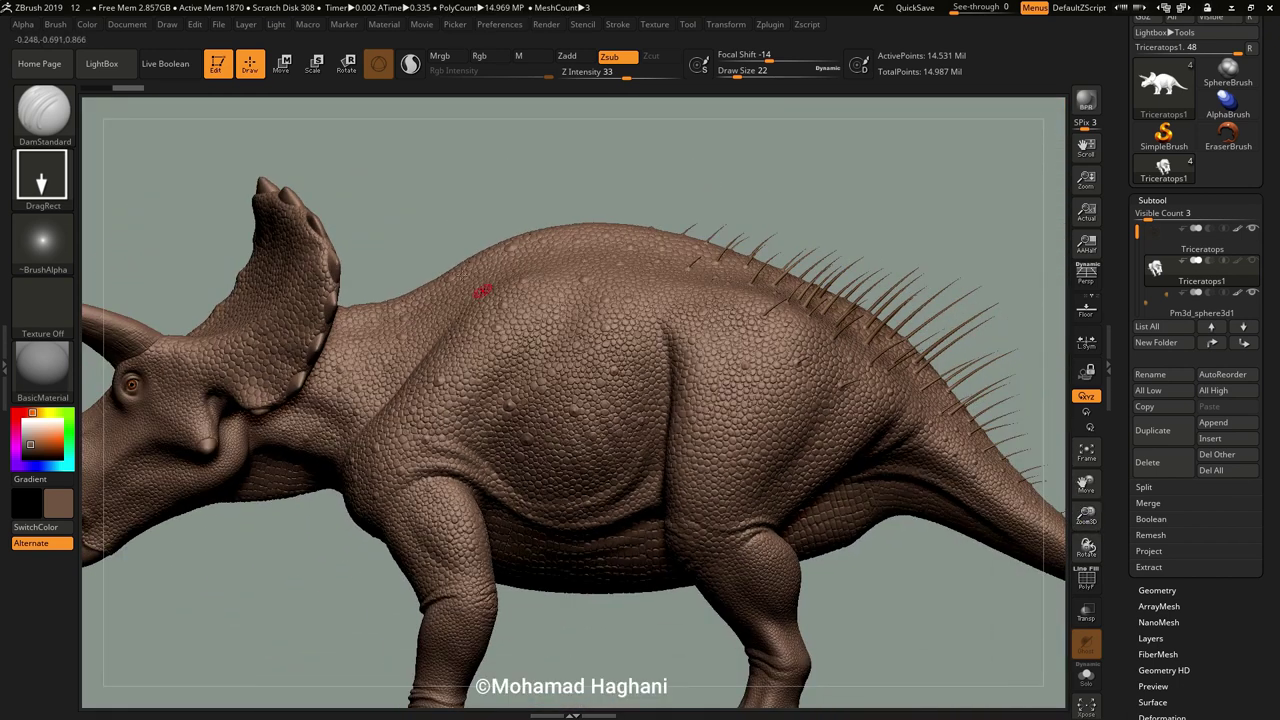
drag(439, 237, 630, 237)
ctrl+right_drag(583, 369, 619, 437)
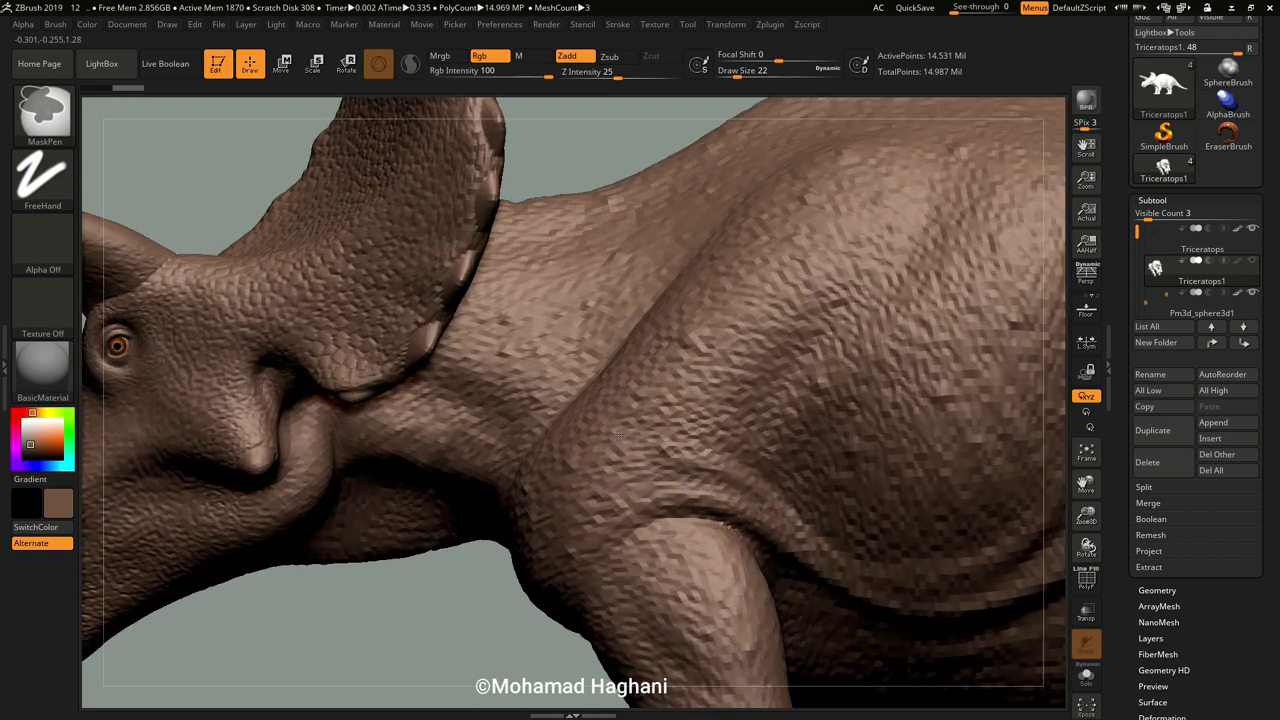
alt+drag(437, 588, 470, 624)
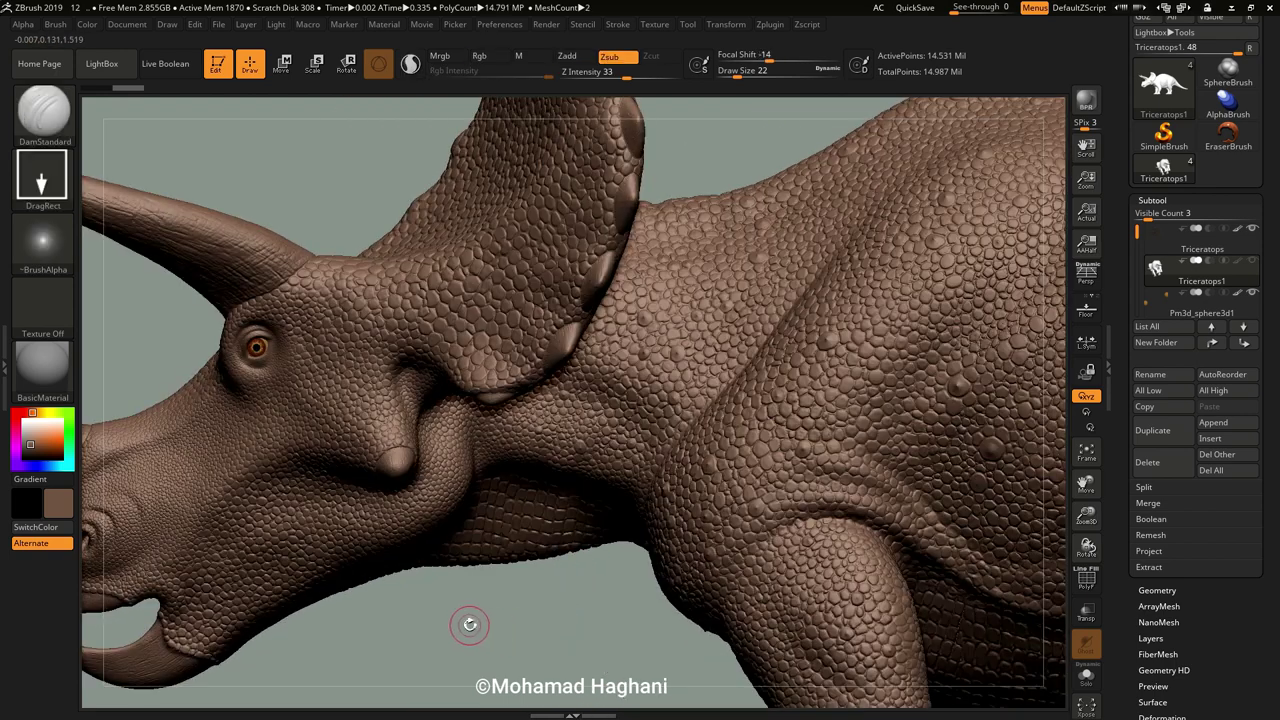
drag(557, 631, 477, 634)
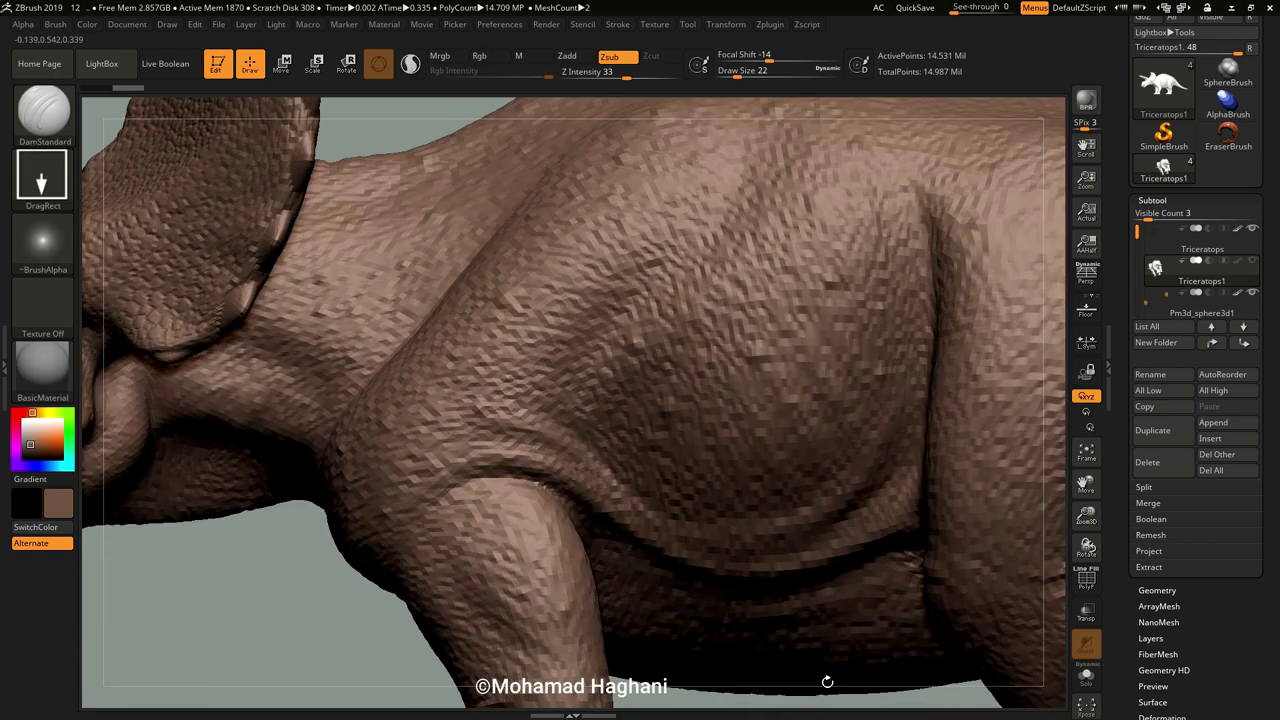
drag(945, 703, 760, 700)
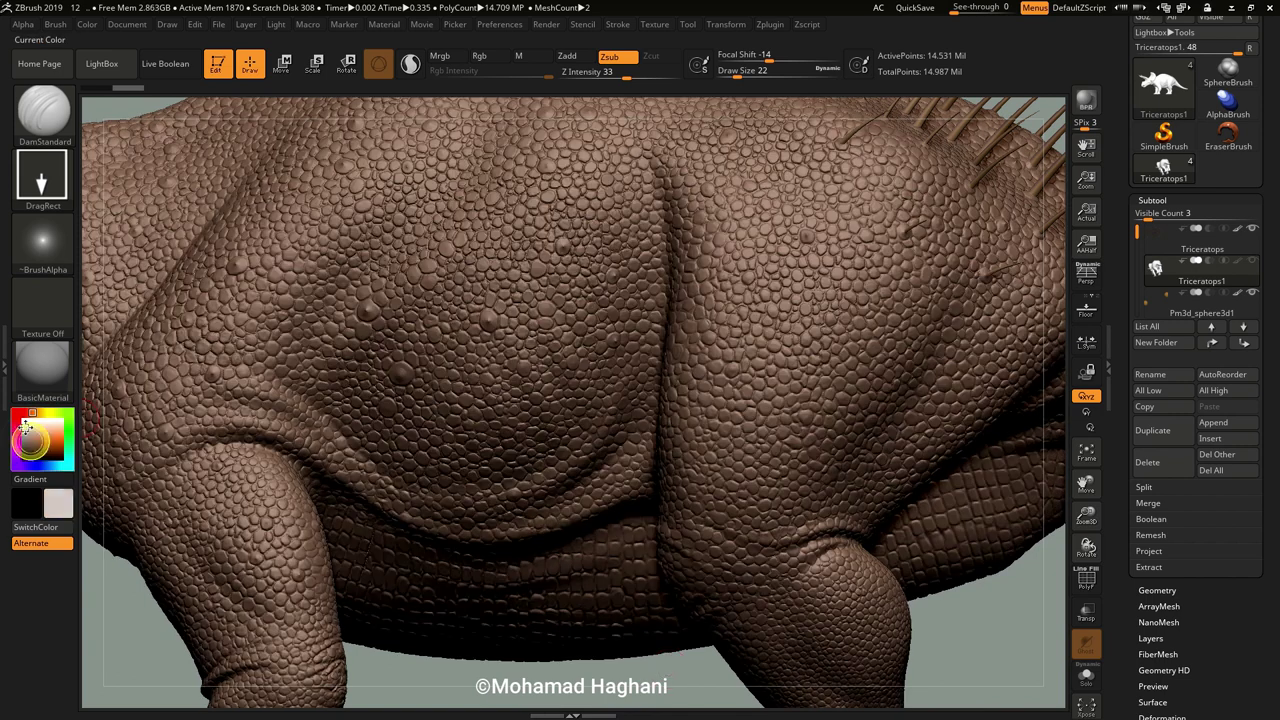
click(28, 428)
Mix a light, slightly pinkish beige-brown paint colour.
click(28, 434)
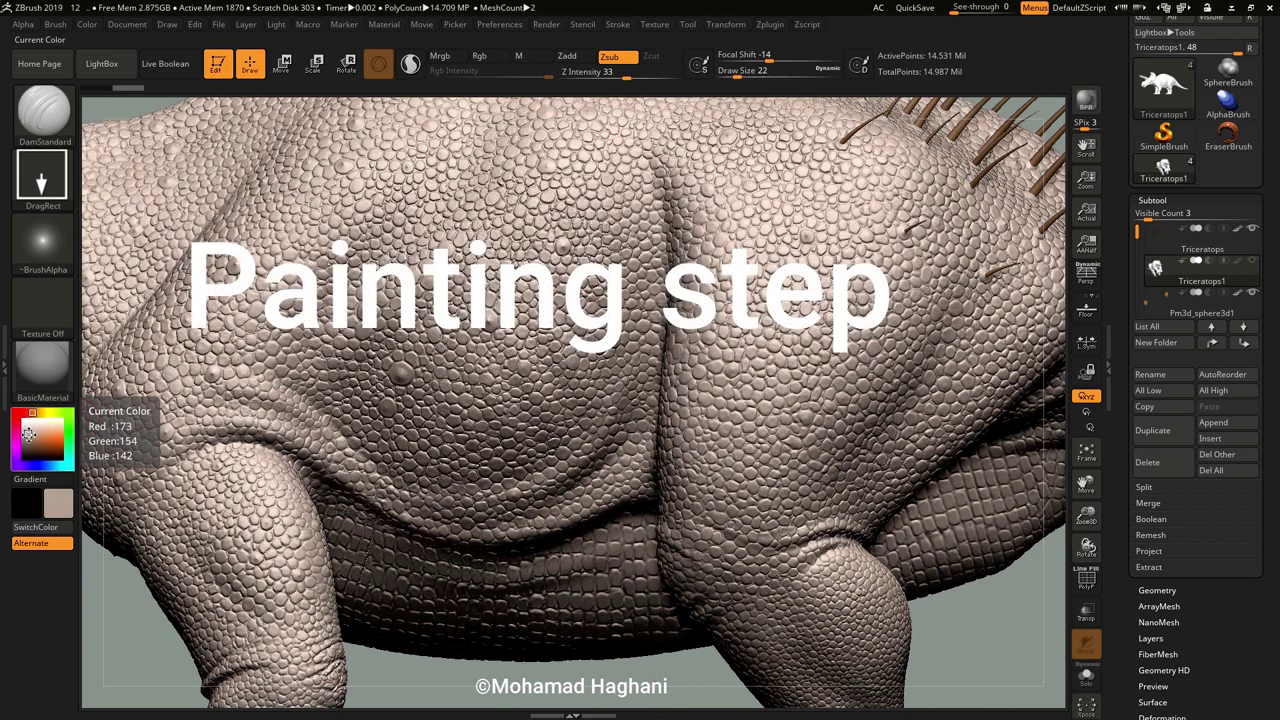
drag(28, 432, 34, 433)
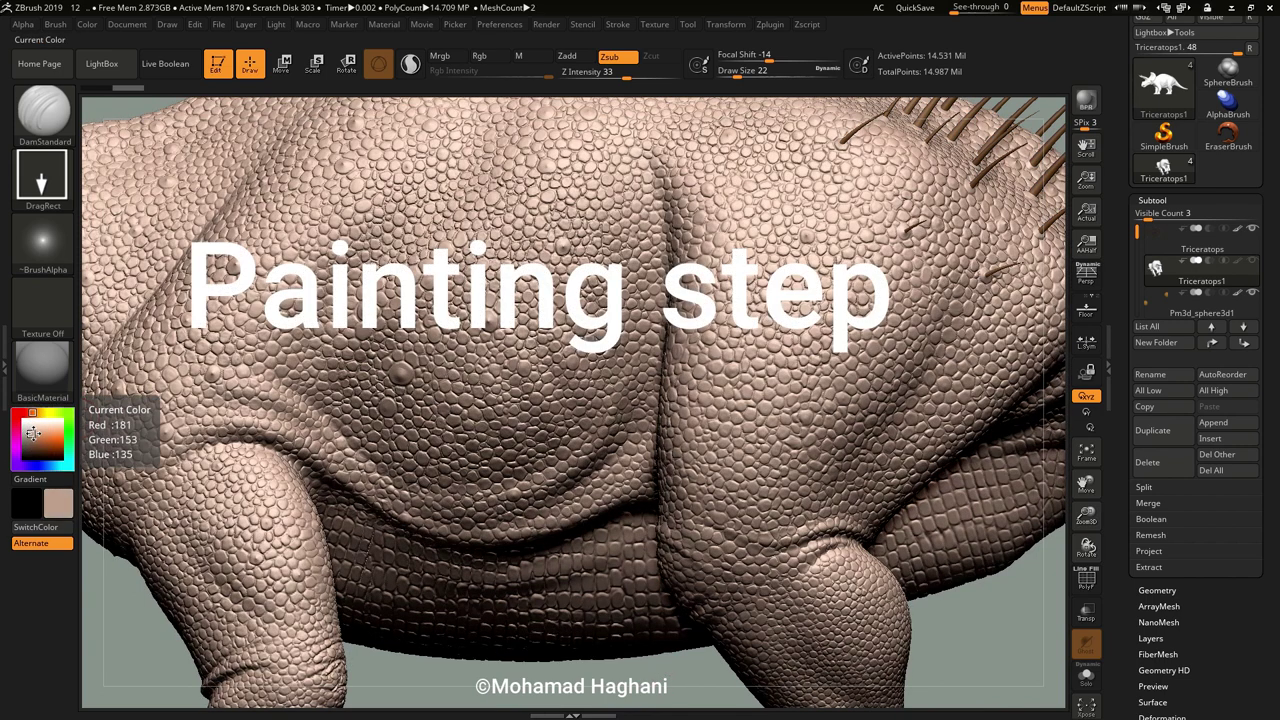
click(29, 436)
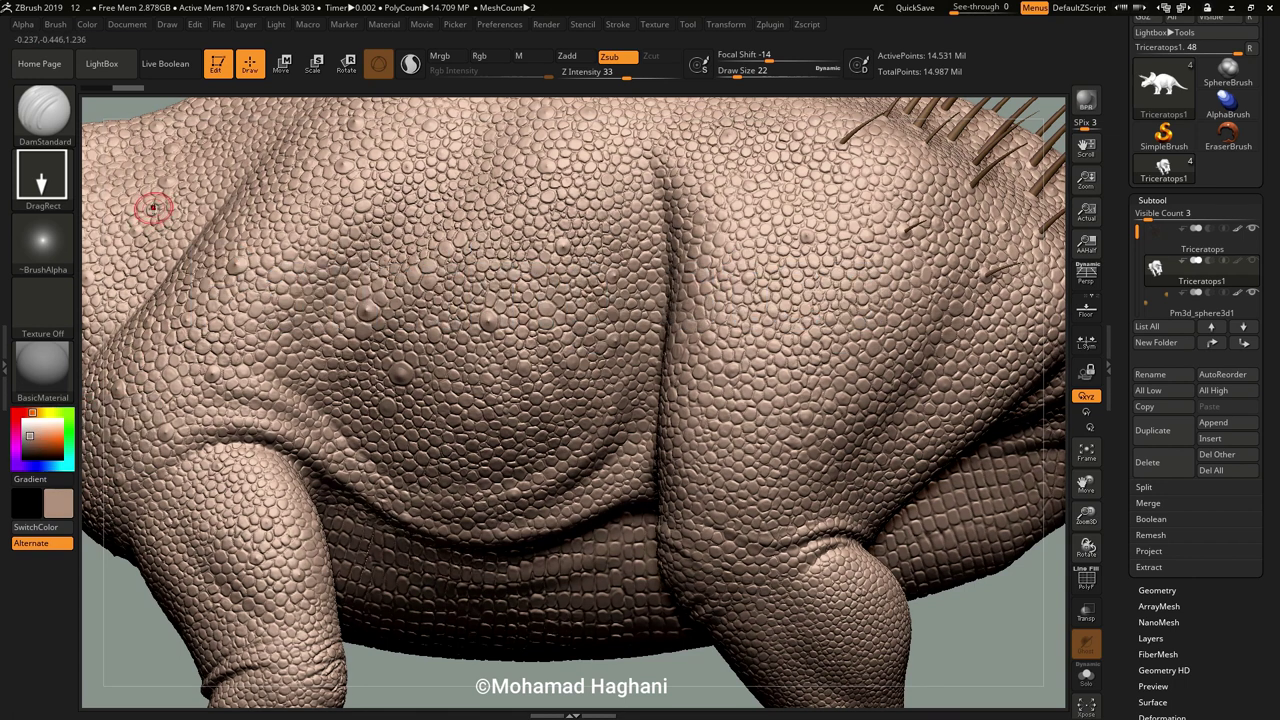
Switch to the Standard brush with the Spray stroke and Alpha 07.
click(58, 128)
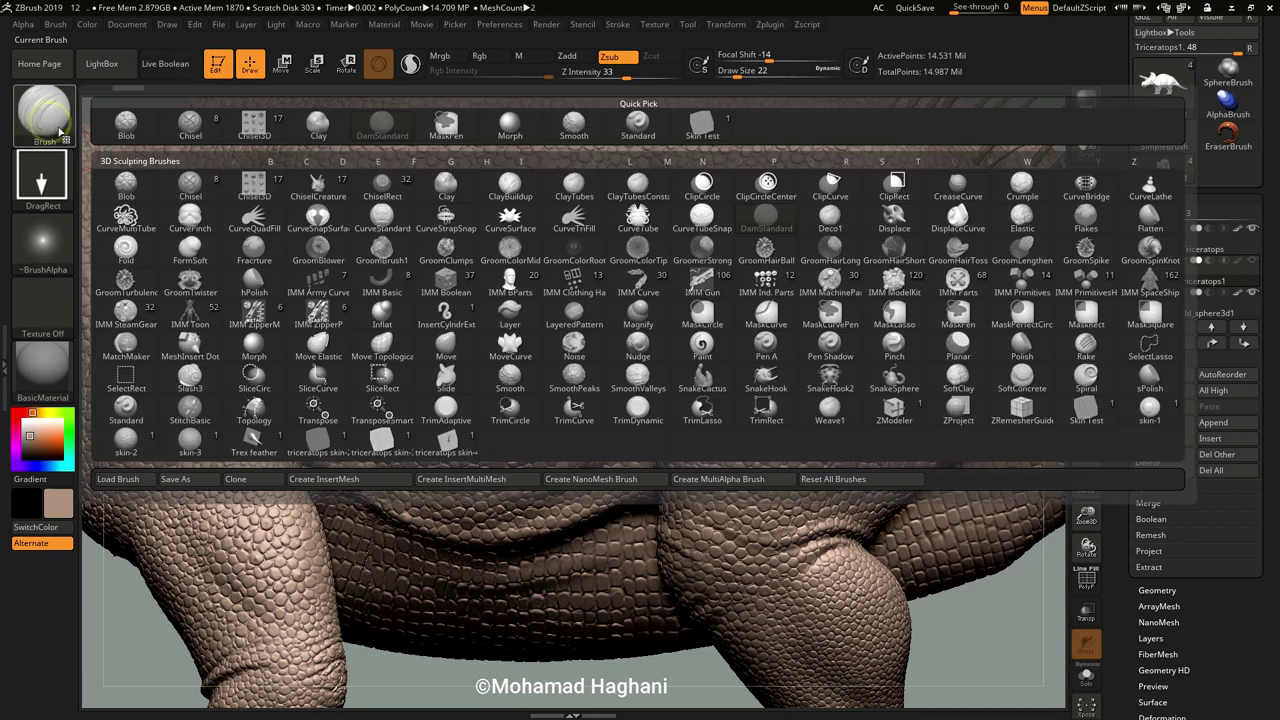
click(638, 121)
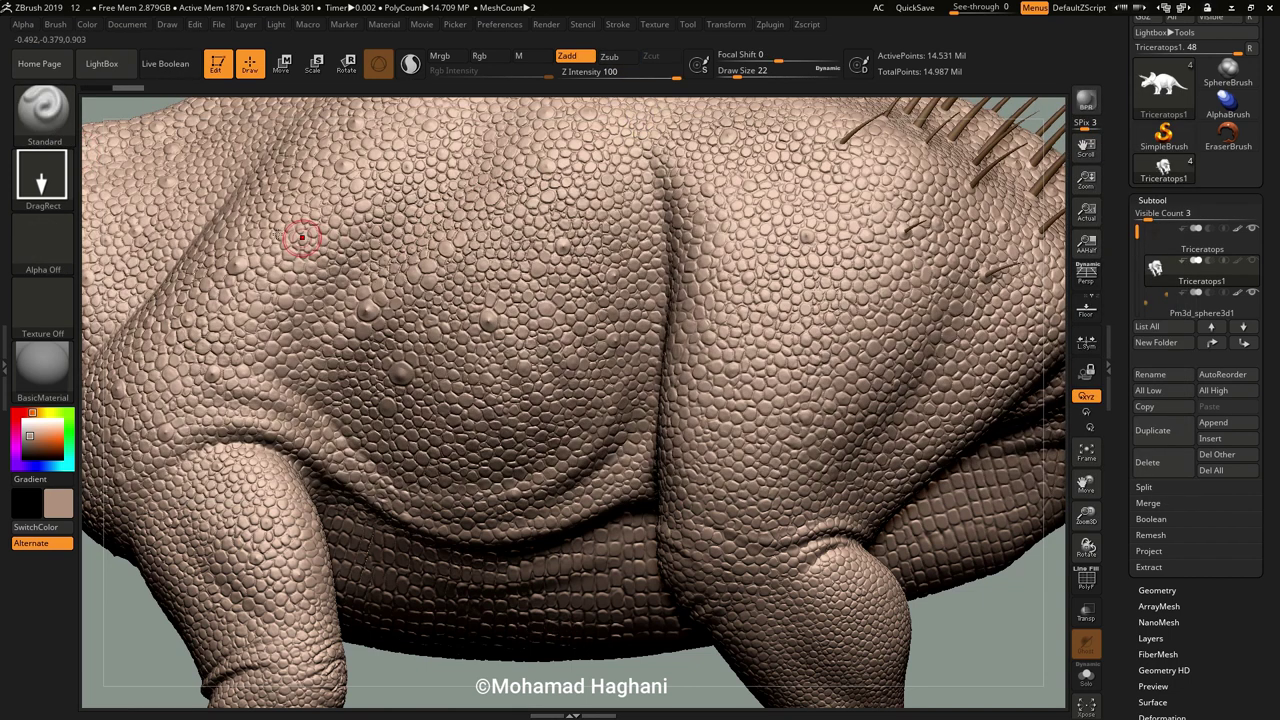
click(45, 176)
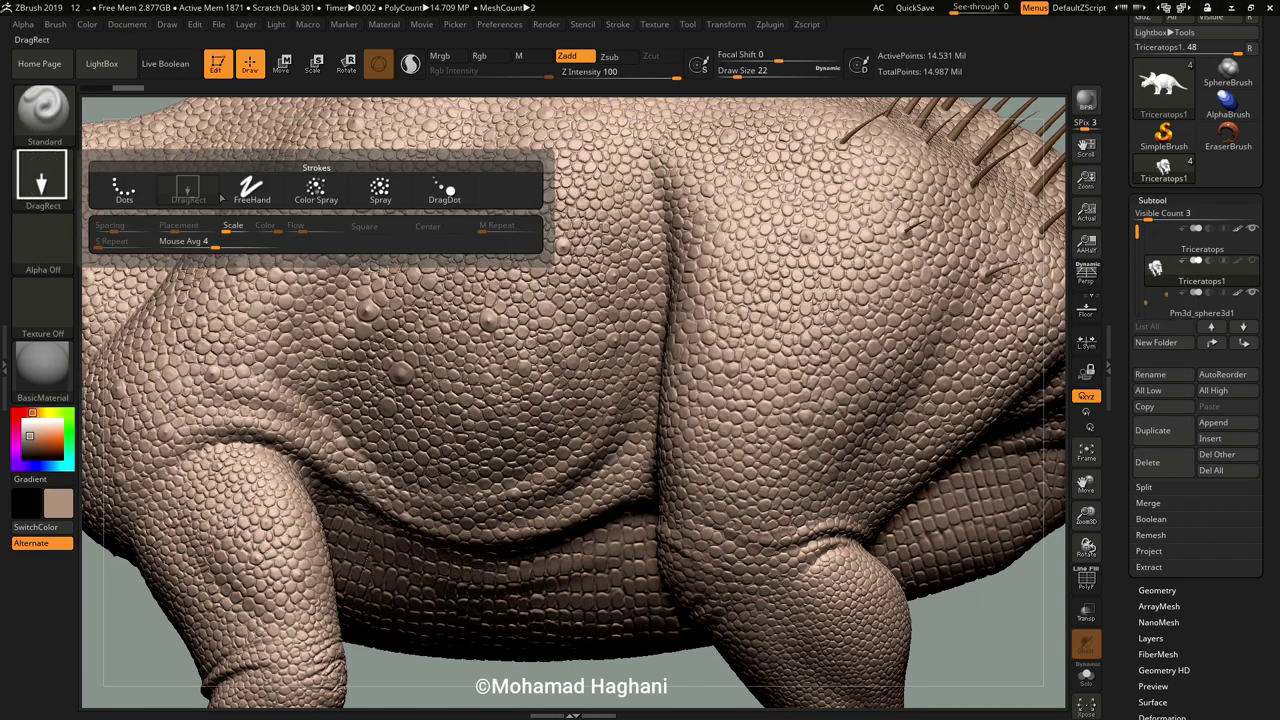
click(362, 202)
click(43, 240)
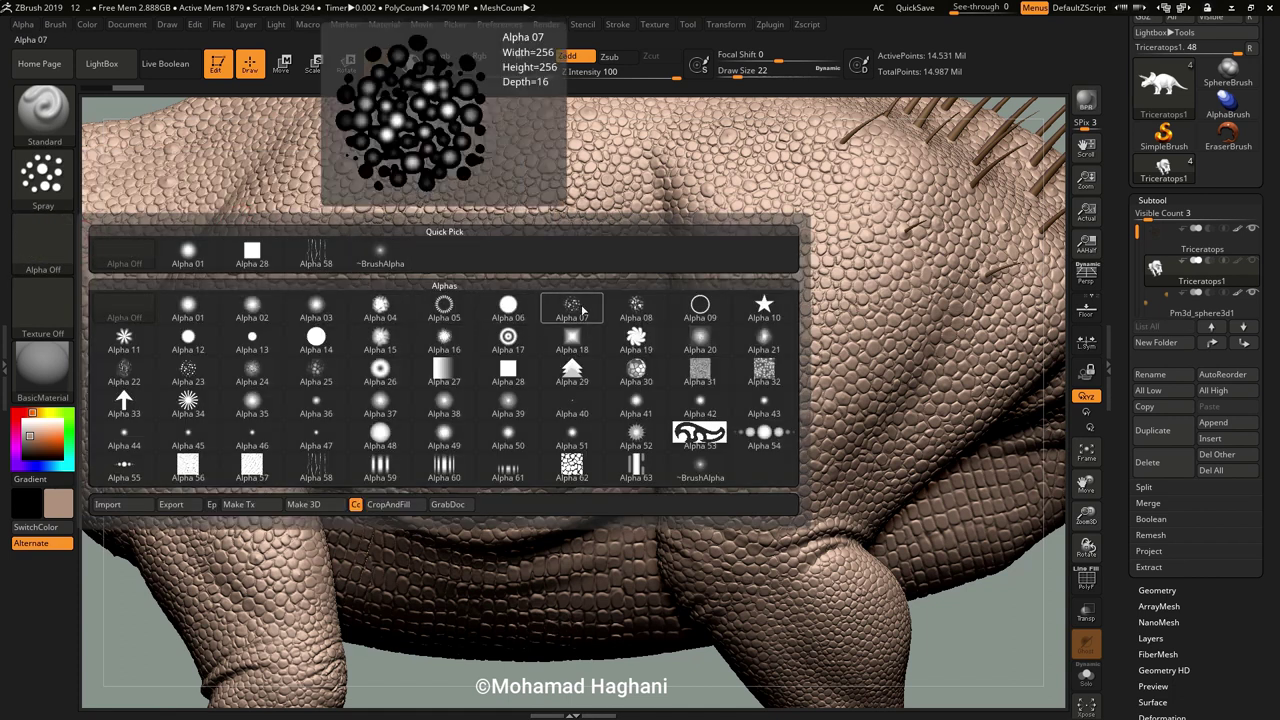
click(583, 311)
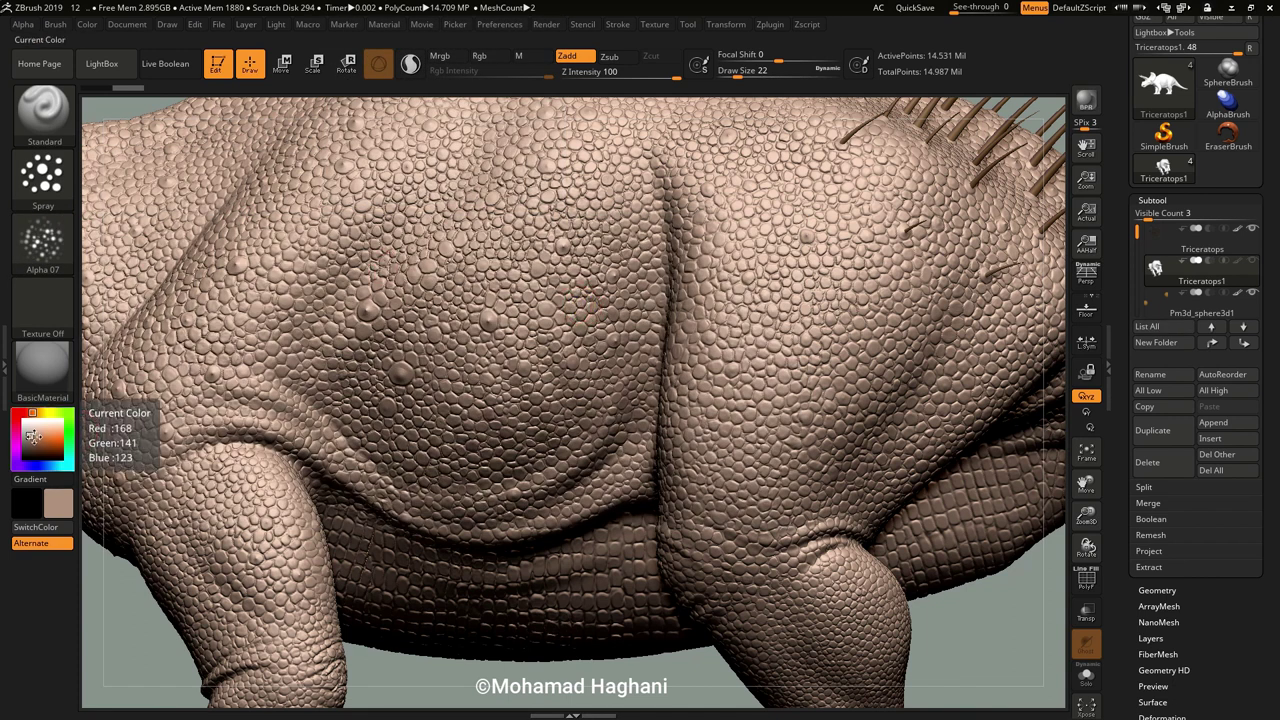
Fill the model with beige R168 G141 B123, set Rgb on and Zadd off, and enlarge the brush.
click(88, 25)
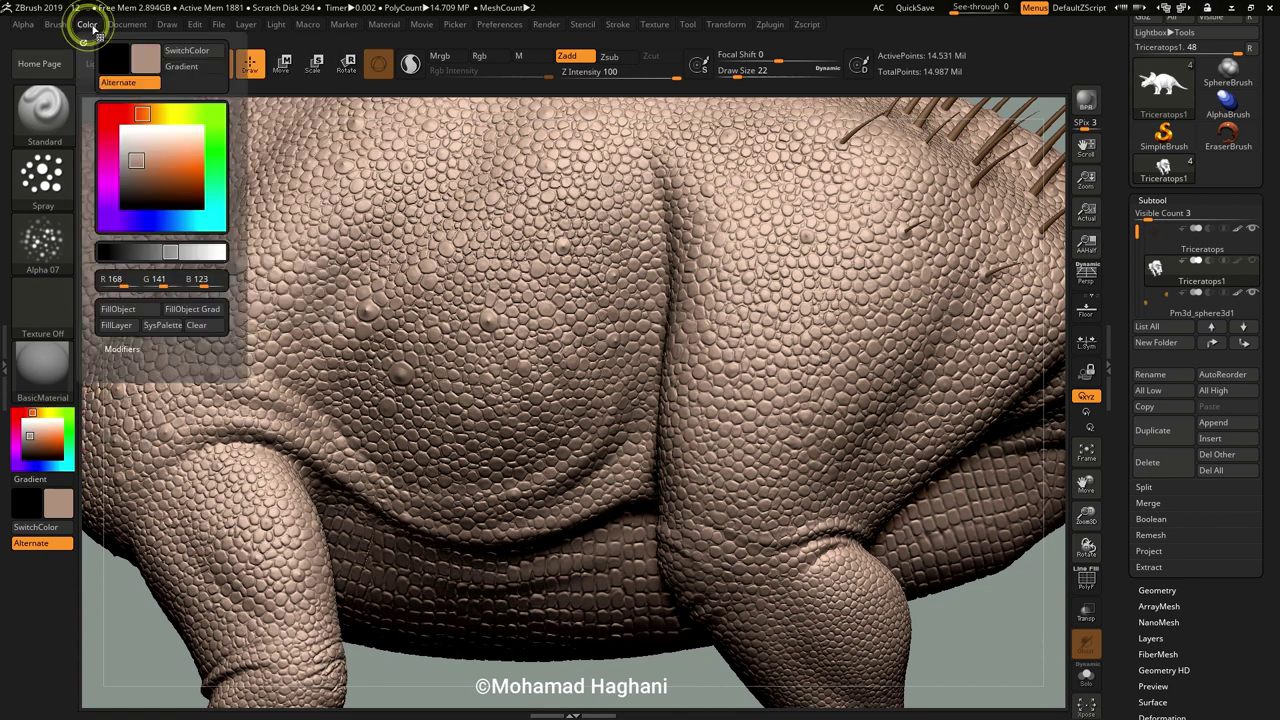
click(121, 312)
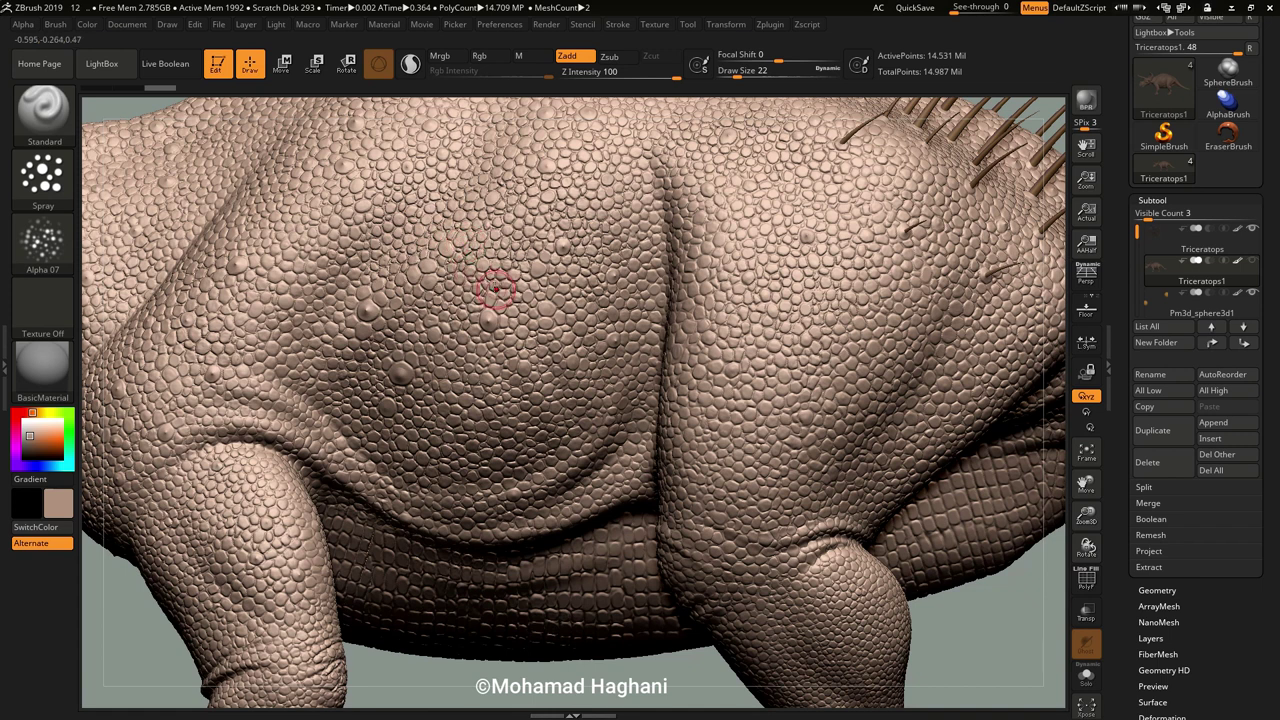
click(484, 57)
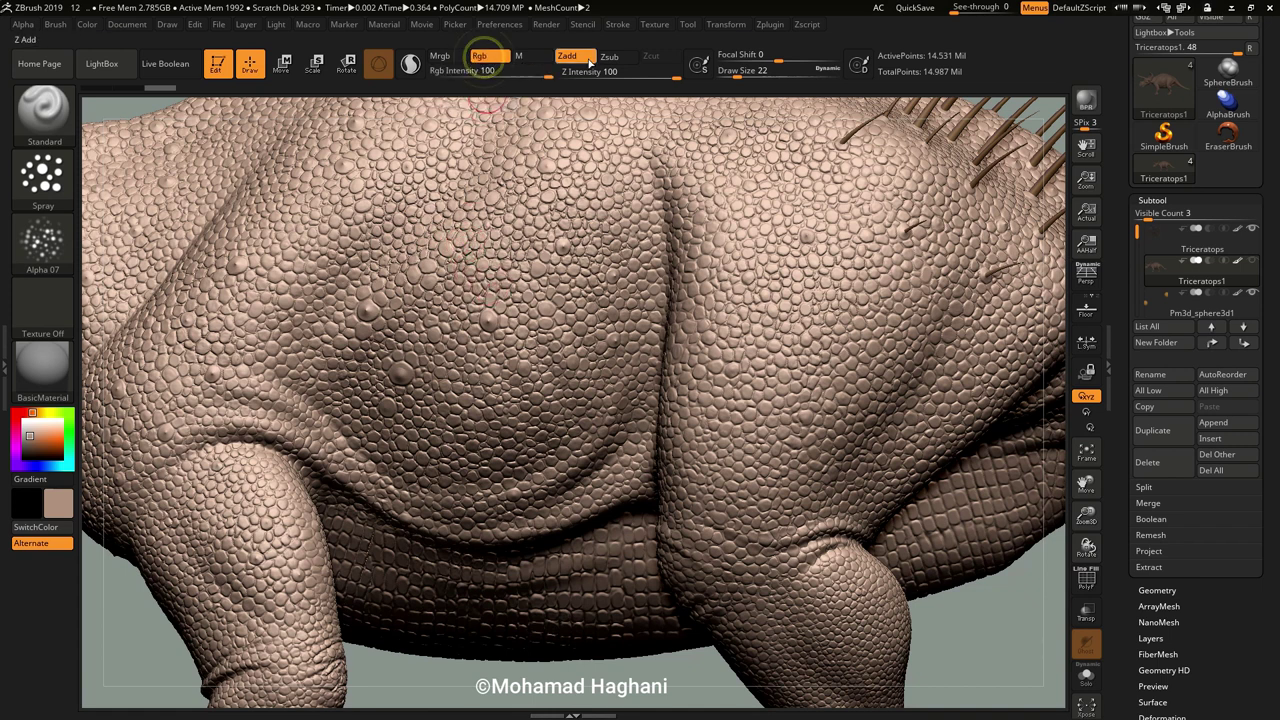
click(568, 56)
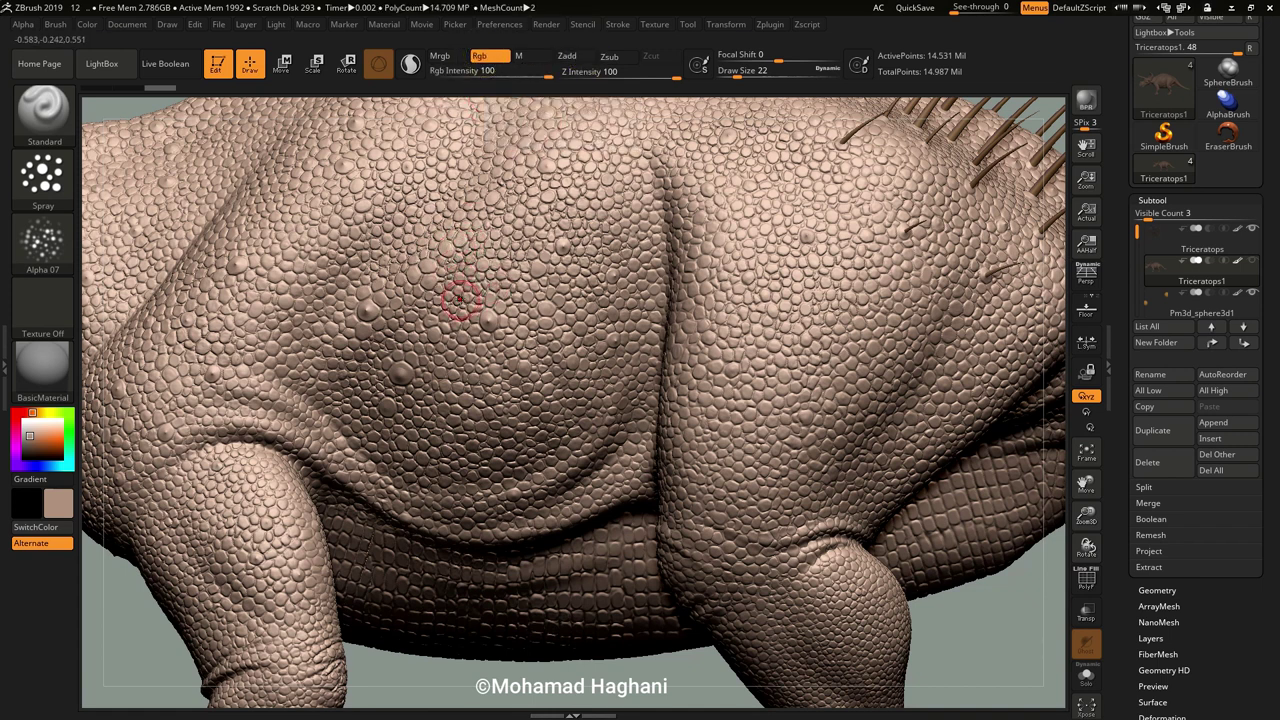
key(bracketright)
key(bracketright)
key(bracketright)
Pick brown, enlarge the brush, and spray mottled brown over the flank.
drag(43, 429, 38, 443)
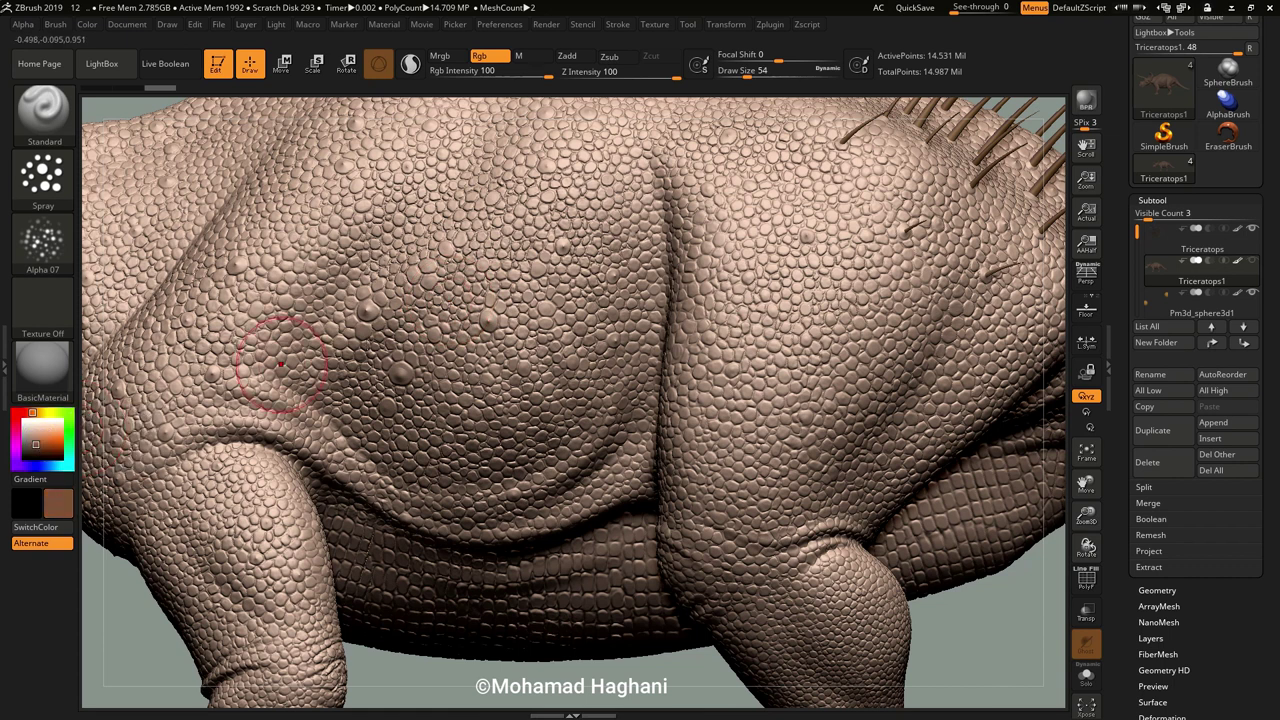
drag(505, 290, 540, 270)
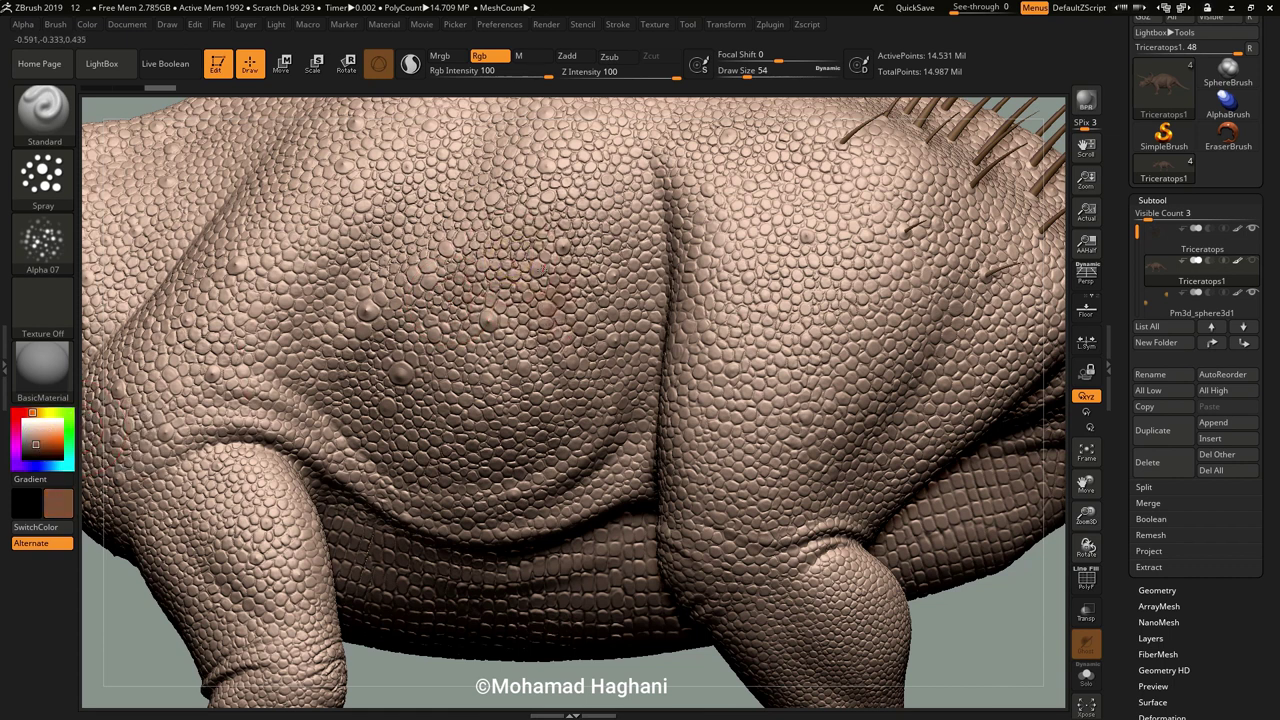
key(bracketright)
key(bracketright)
mouse_move(424, 315)
mouse_down()
mouse_move(603, 228)
mouse_move(778, 197)
mouse_move(760, 296)
mouse_move(510, 400)
mouse_move(780, 180)
mouse_move(960, 220)
mouse_move(517, 210)
mouse_up()
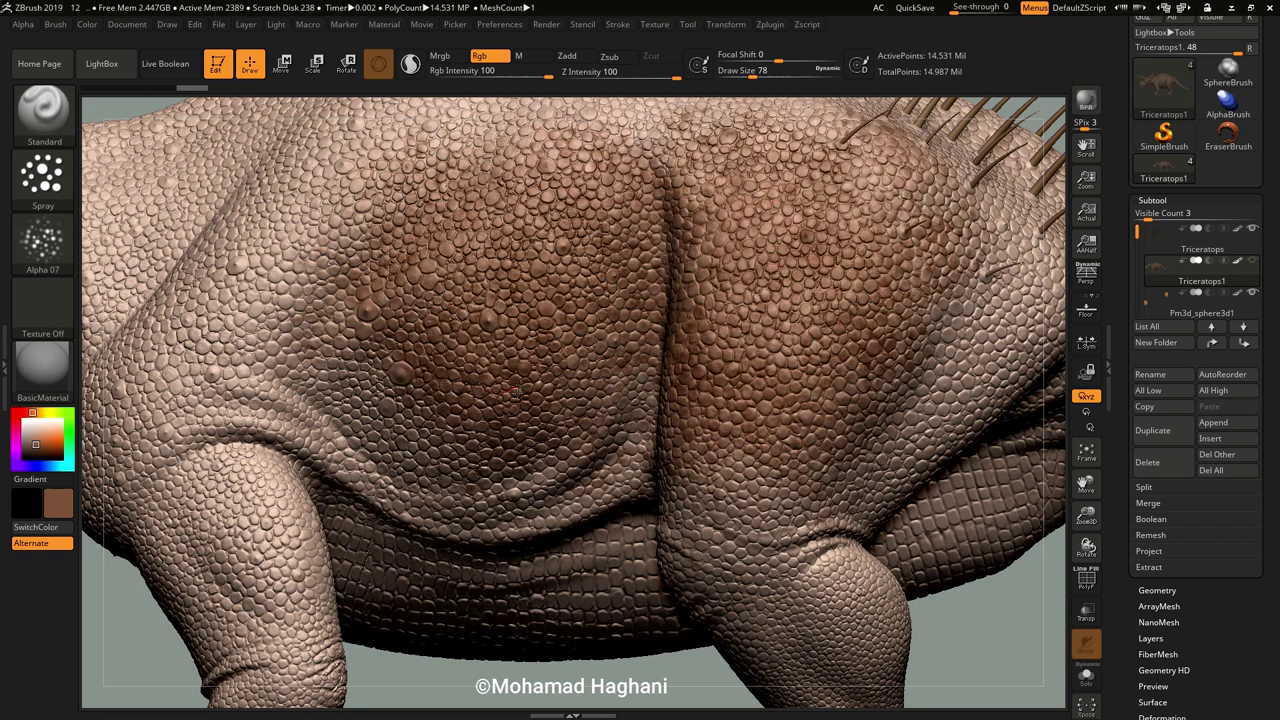
mouse_move(150, 640)
mouse_down()
mouse_move(330, 690)
mouse_move(541, 307)
mouse_move(614, 271)
mouse_move(600, 250)
mouse_move(745, 218)
mouse_move(790, 234)
mouse_up()
mouse_move(620, 250)
mouse_down()
mouse_move(480, 330)
mouse_move(470, 260)
mouse_move(440, 420)
mouse_move(604, 357)
mouse_move(500, 500)
mouse_up()
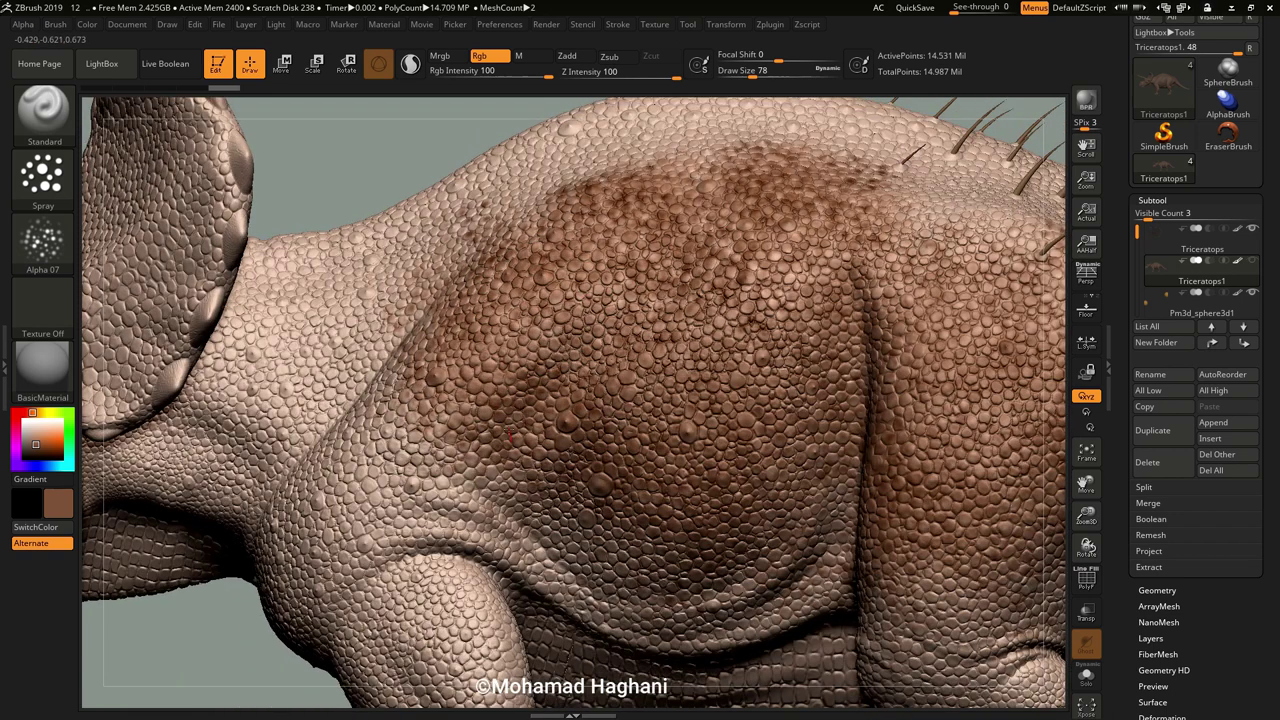
click(42, 447)
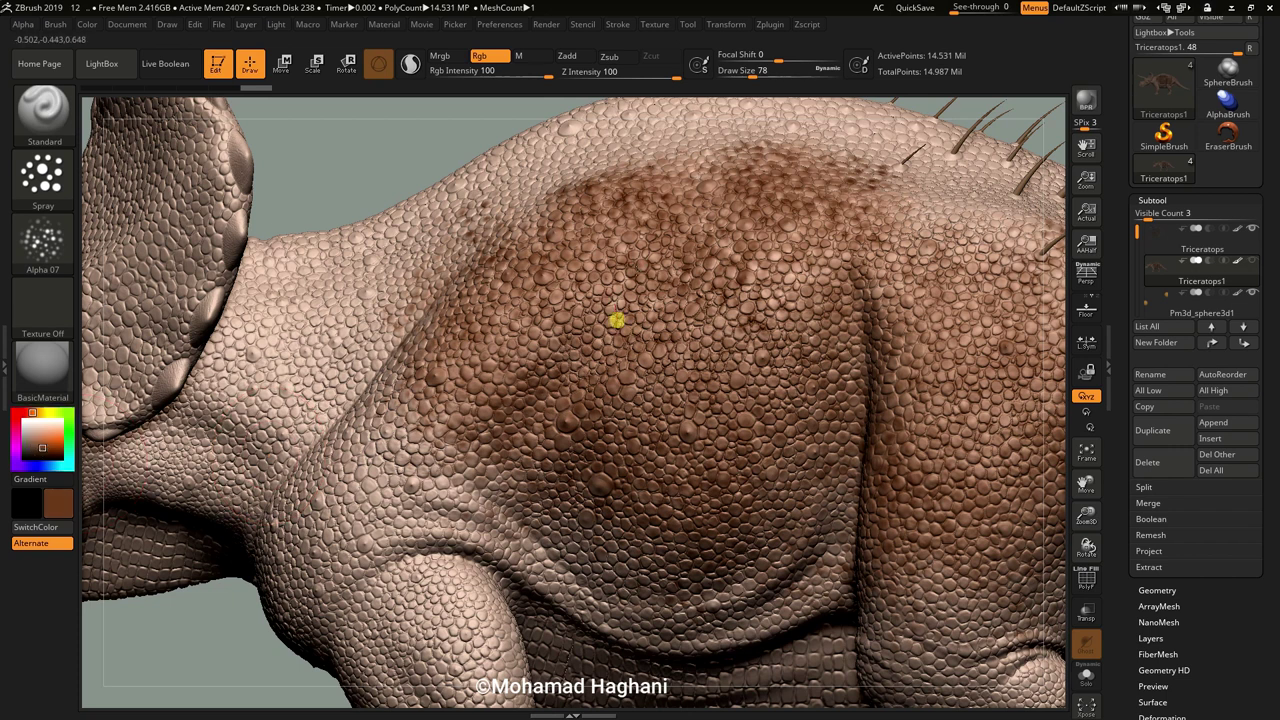
mouse_move(617, 320)
mouse_down()
mouse_move(605, 325)
mouse_move(720, 360)
mouse_move(845, 195)
mouse_move(840, 300)
mouse_move(632, 314)
mouse_move(584, 145)
mouse_move(336, 322)
mouse_move(519, 202)
mouse_move(592, 316)
mouse_move(416, 417)
mouse_move(400, 500)
mouse_move(320, 560)
mouse_move(340, 440)
mouse_move(410, 310)
mouse_up()
Spray lighter brown over the shoulder, upper back and neck.
mouse_move(320, 300)
mouse_down()
mouse_move(300, 260)
mouse_move(400, 340)
mouse_move(840, 190)
mouse_move(775, 400)
mouse_move(815, 285)
mouse_move(600, 330)
mouse_up()
click(38, 442)
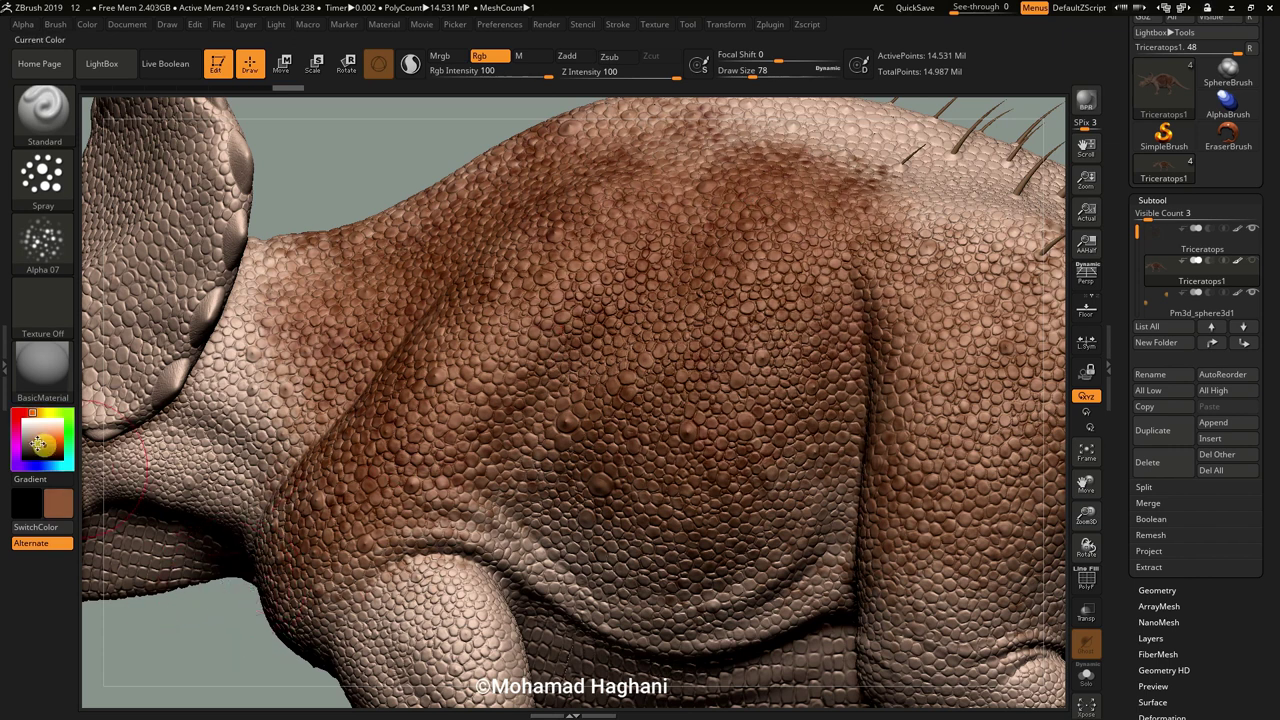
mouse_move(223, 634)
mouse_down()
mouse_move(213, 499)
mouse_move(320, 600)
mouse_move(460, 620)
mouse_up()
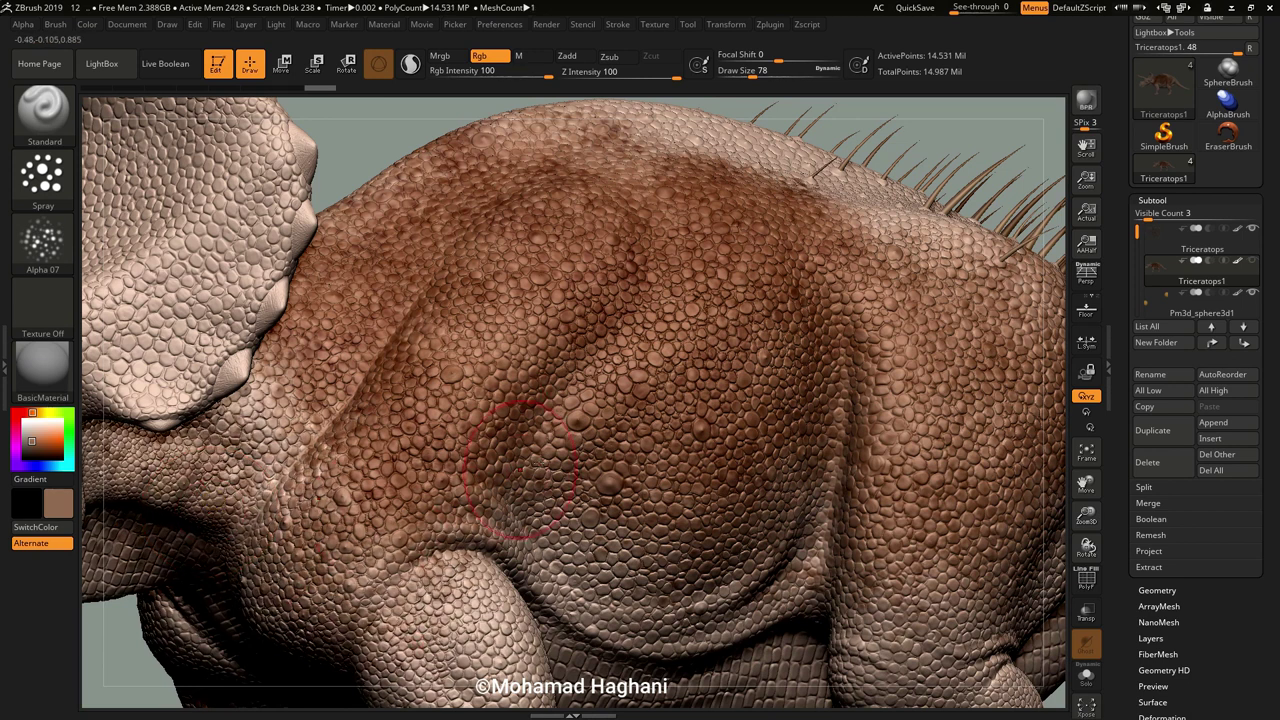
ctrl+right_drag(540, 463, 550, 393)
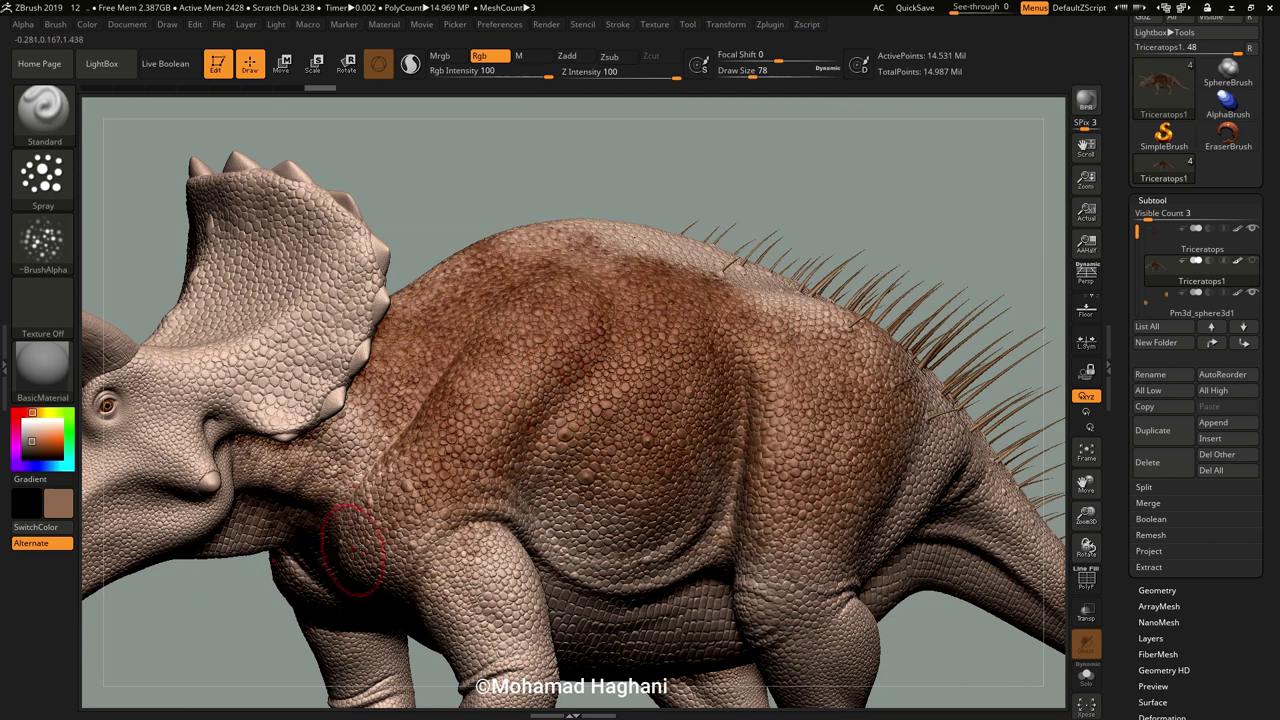
mouse_move(352, 548)
mouse_down()
mouse_move(475, 600)
mouse_move(470, 590)
mouse_up()
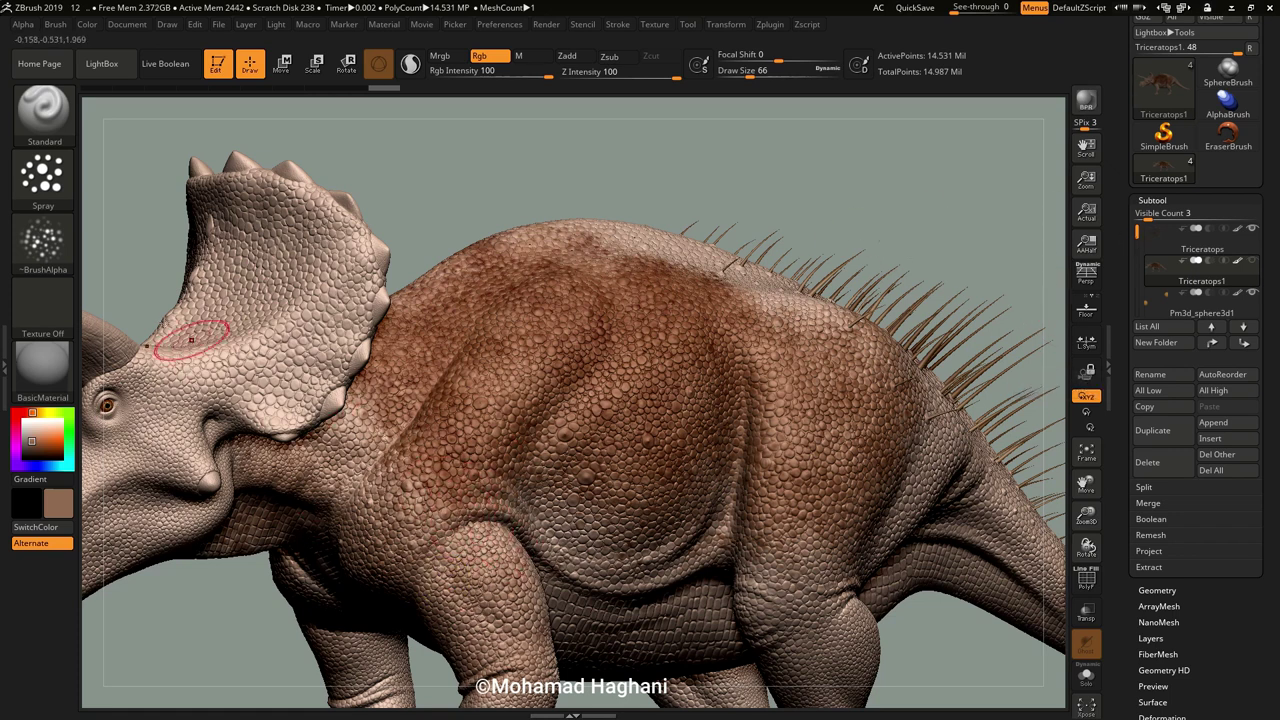
Spray dark brown over the flank, shoulder, upper foreleg, belly and top of the back.
drag(32, 441, 45, 450)
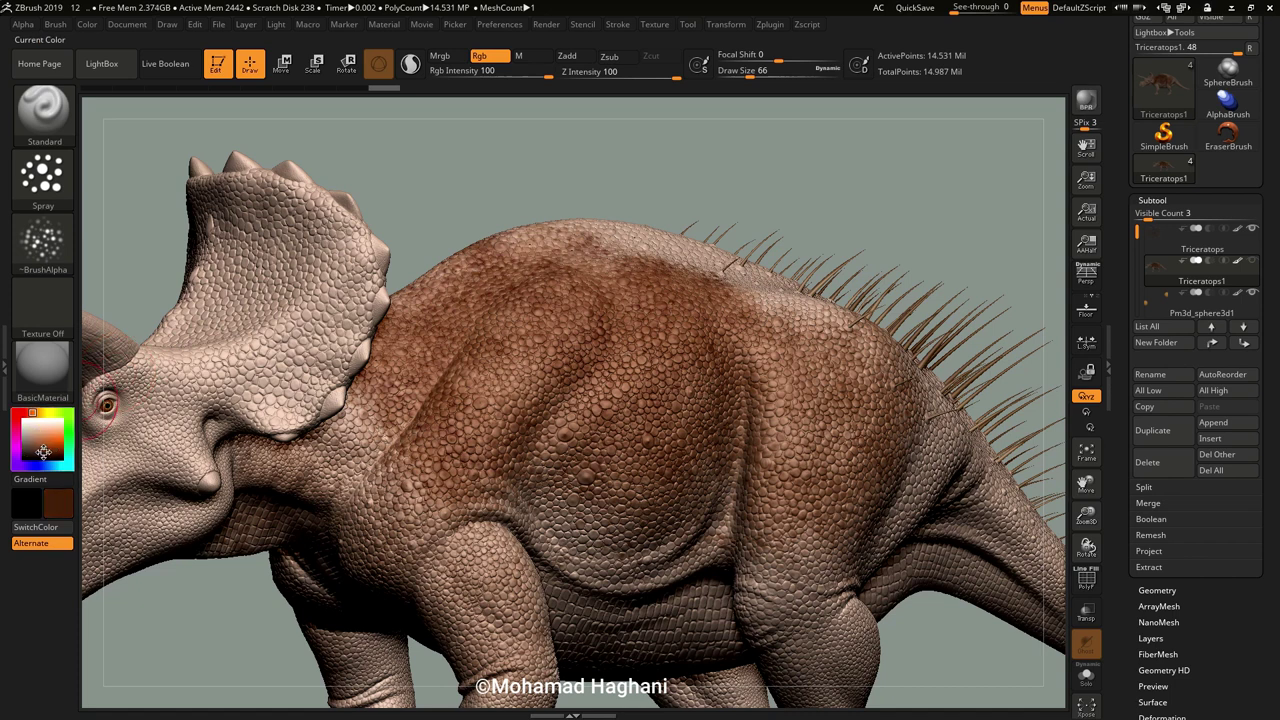
mouse_move(677, 397)
mouse_down()
mouse_move(560, 400)
mouse_move(665, 362)
mouse_move(627, 313)
mouse_up()
drag(528, 356, 520, 425)
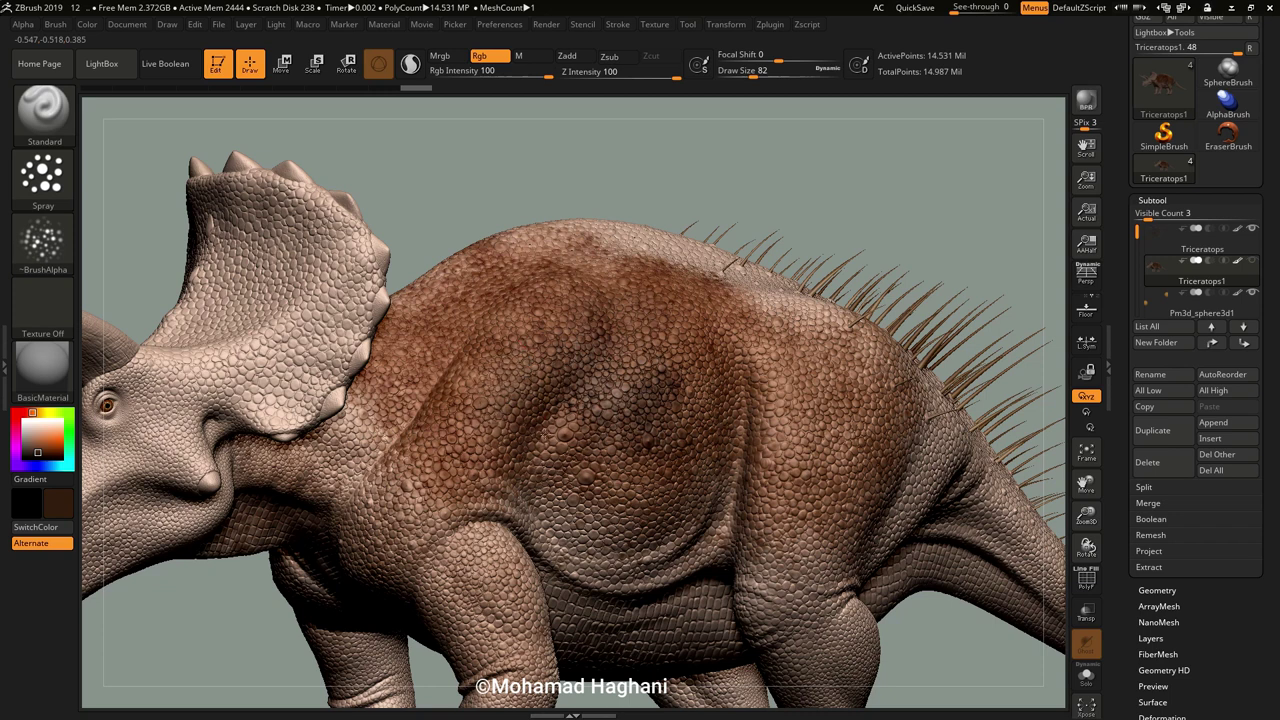
drag(585, 450, 645, 480)
drag(690, 370, 643, 322)
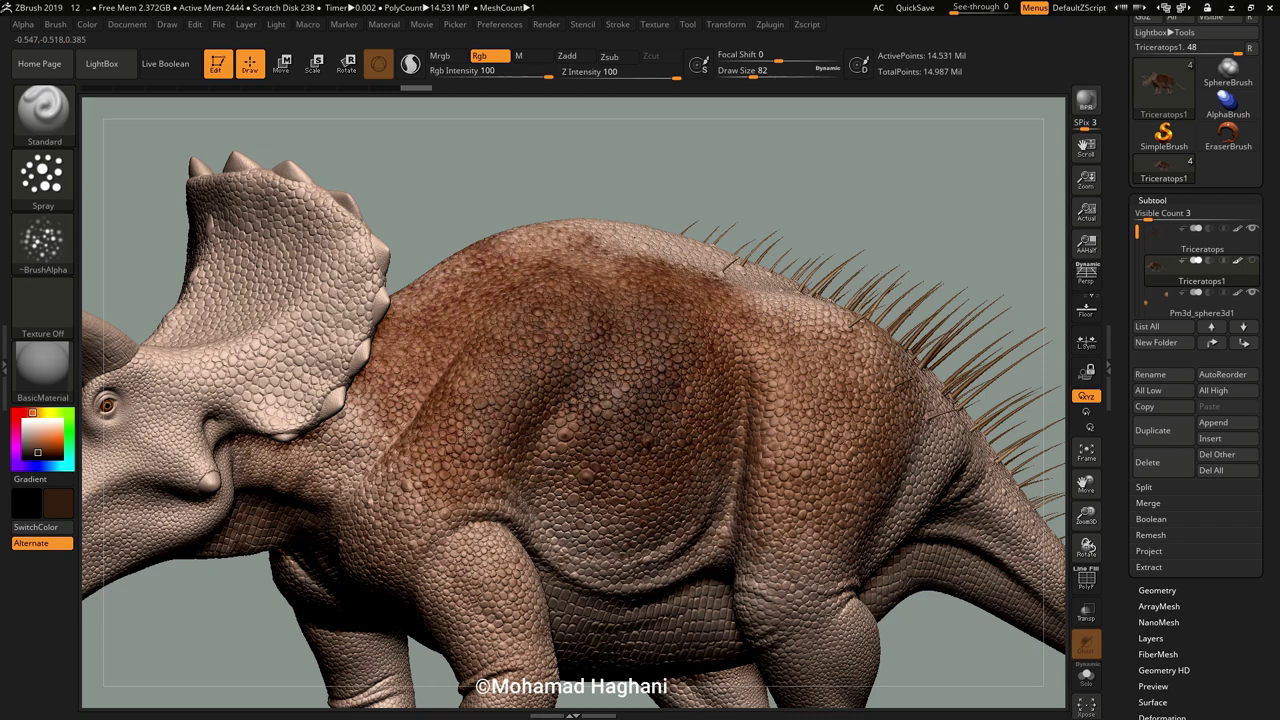
mouse_move(466, 430)
mouse_down()
mouse_move(430, 480)
mouse_move(425, 515)
mouse_up()
mouse_move(405, 415)
mouse_down()
mouse_move(385, 381)
mouse_move(470, 290)
mouse_move(478, 382)
mouse_up()
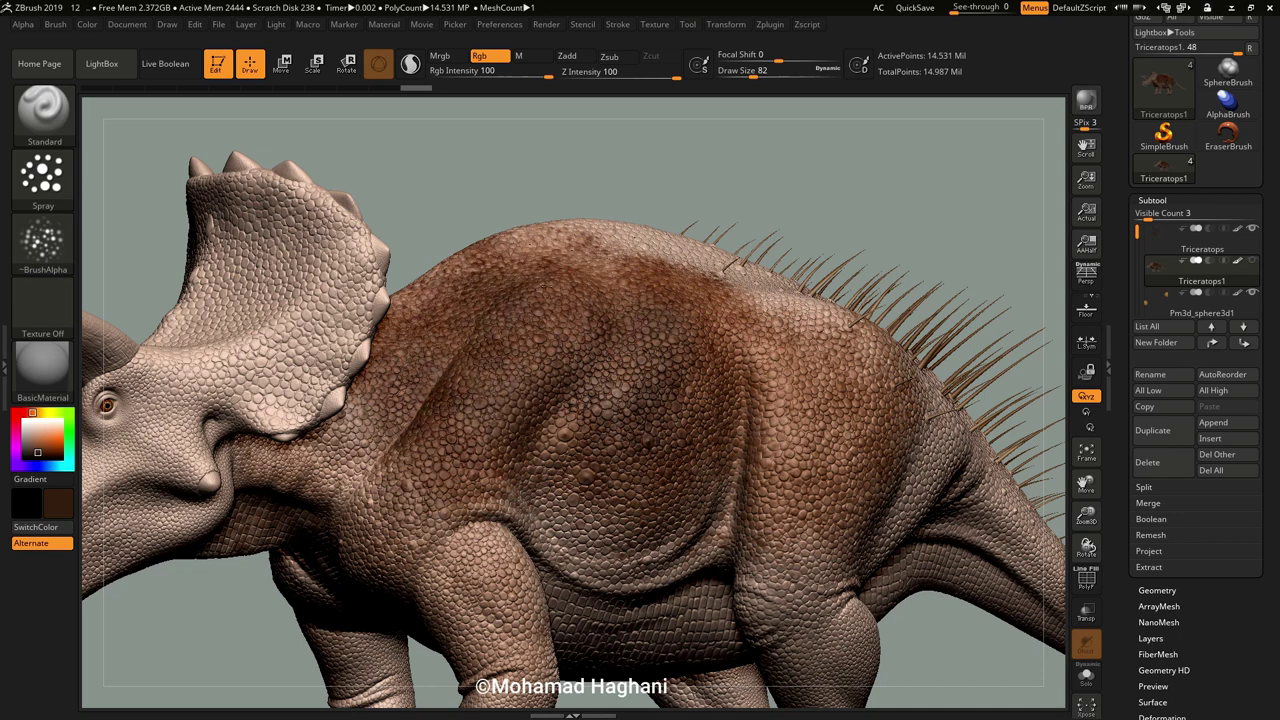
mouse_move(530, 262)
mouse_down()
mouse_move(605, 232)
mouse_move(480, 248)
mouse_move(705, 300)
mouse_move(825, 405)
mouse_move(740, 450)
mouse_up()
mouse_move(770, 495)
mouse_down()
mouse_move(860, 395)
mouse_move(788, 493)
mouse_up()
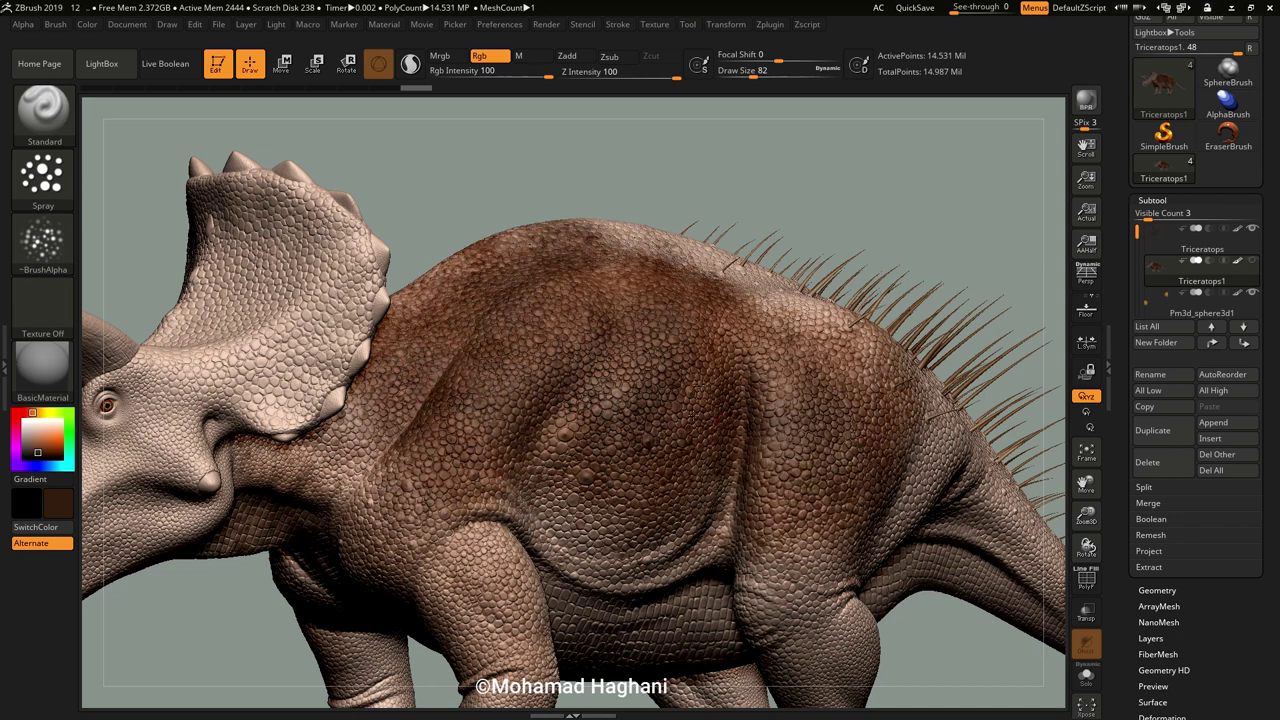
mouse_move(692, 411)
mouse_down()
mouse_move(650, 495)
mouse_move(576, 433)
mouse_up()
drag(640, 230, 570, 338)
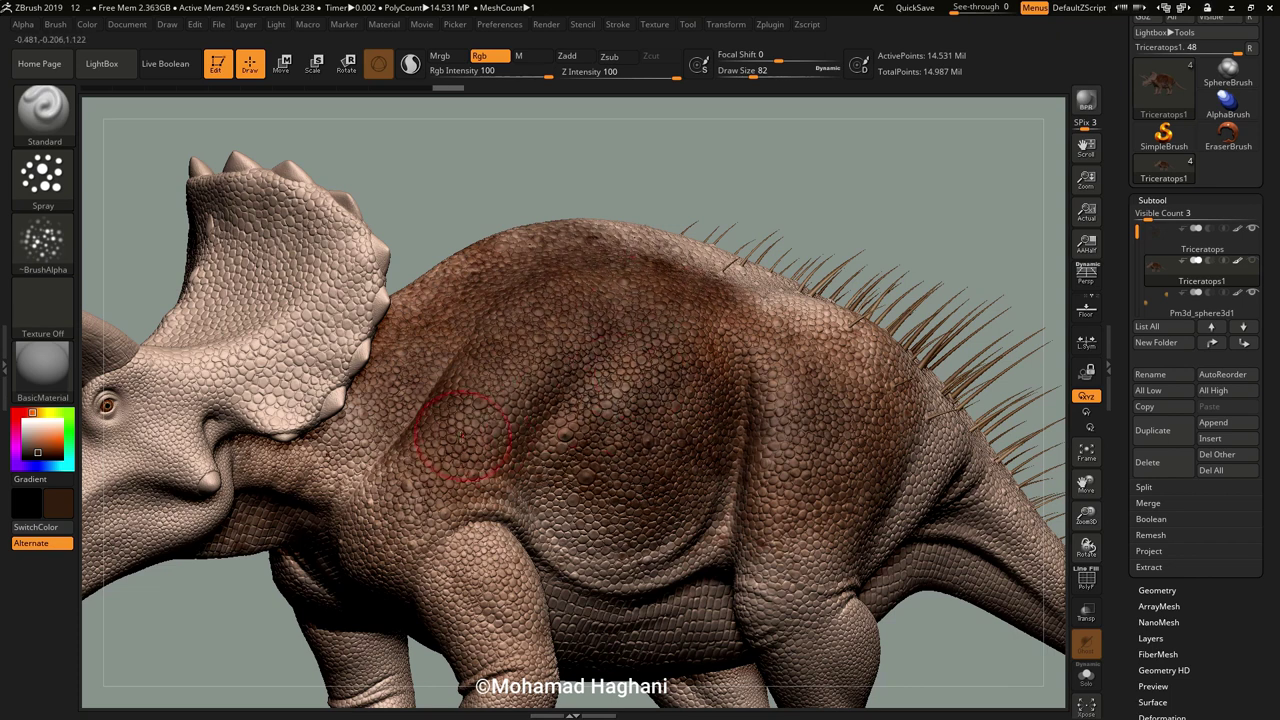
Sample a lighter reddish brown and paint it along the spine and upper back.
key(c)
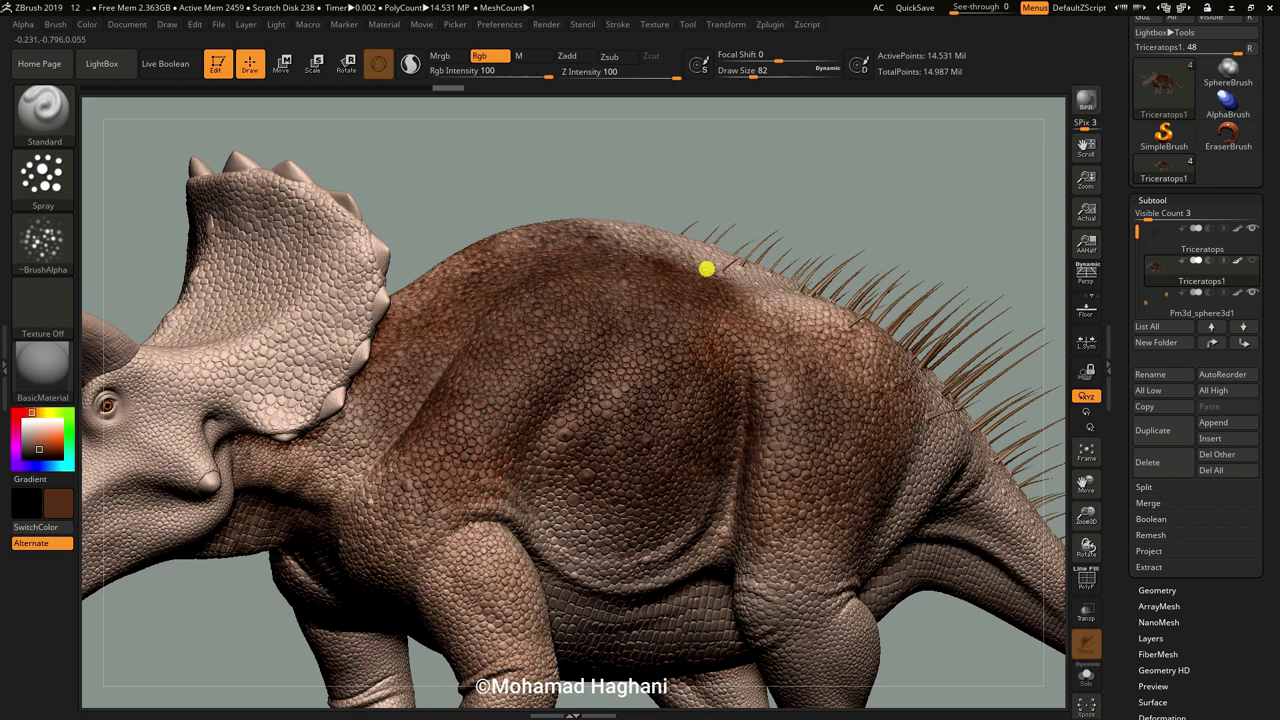
mouse_move(706, 268)
mouse_down()
mouse_move(600, 235)
mouse_move(740, 265)
mouse_move(865, 350)
mouse_move(815, 325)
mouse_up()
drag(469, 281, 432, 278)
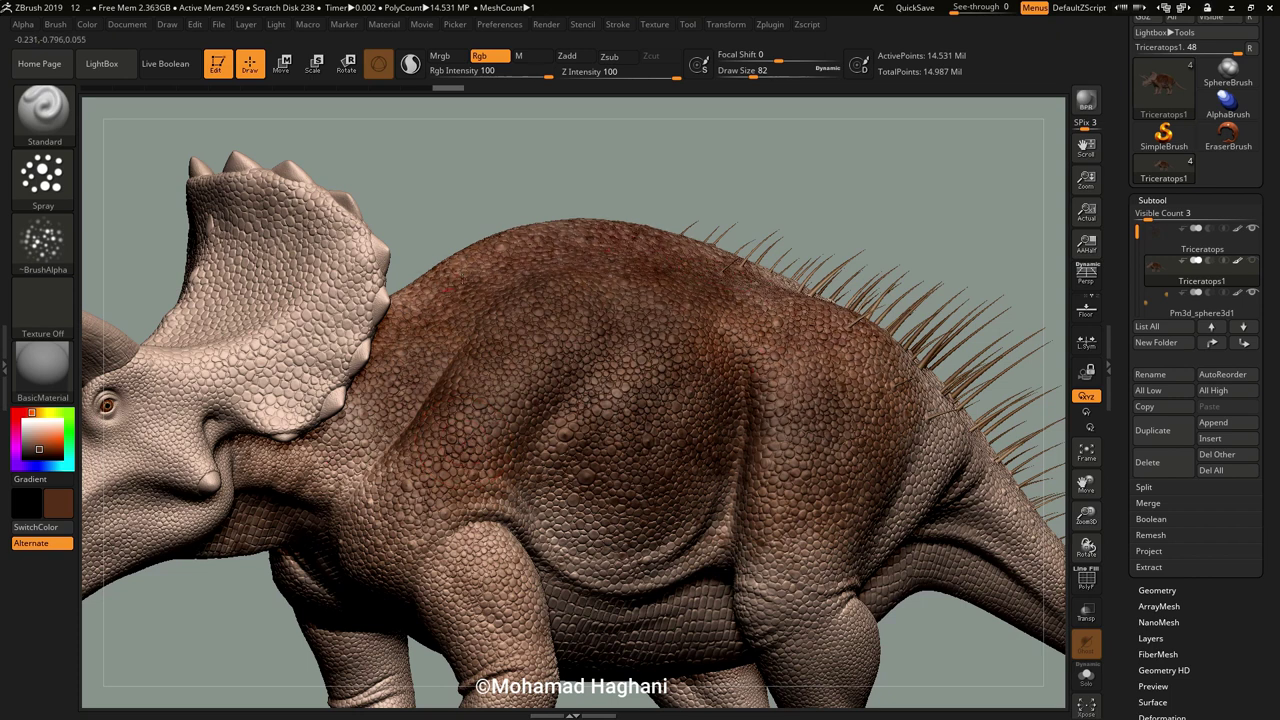
drag(846, 206, 760, 410)
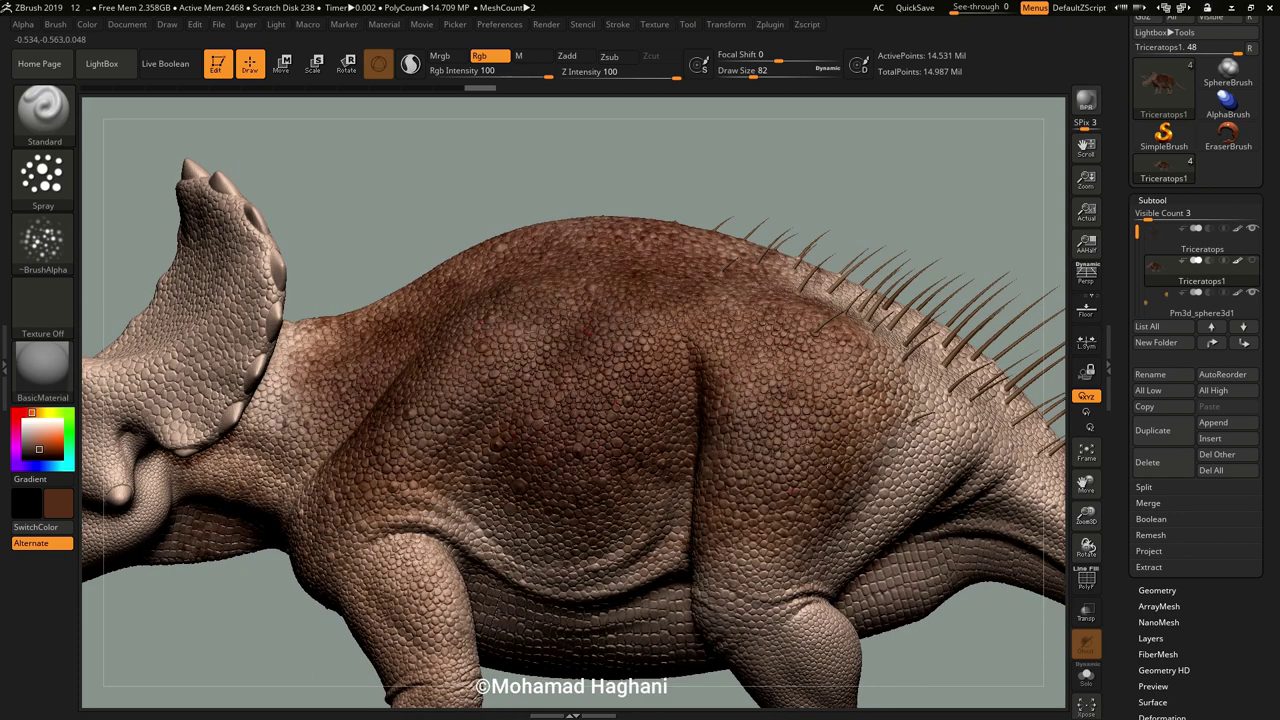
Choose a dark blue-grey teal paint colour.
click(36, 447)
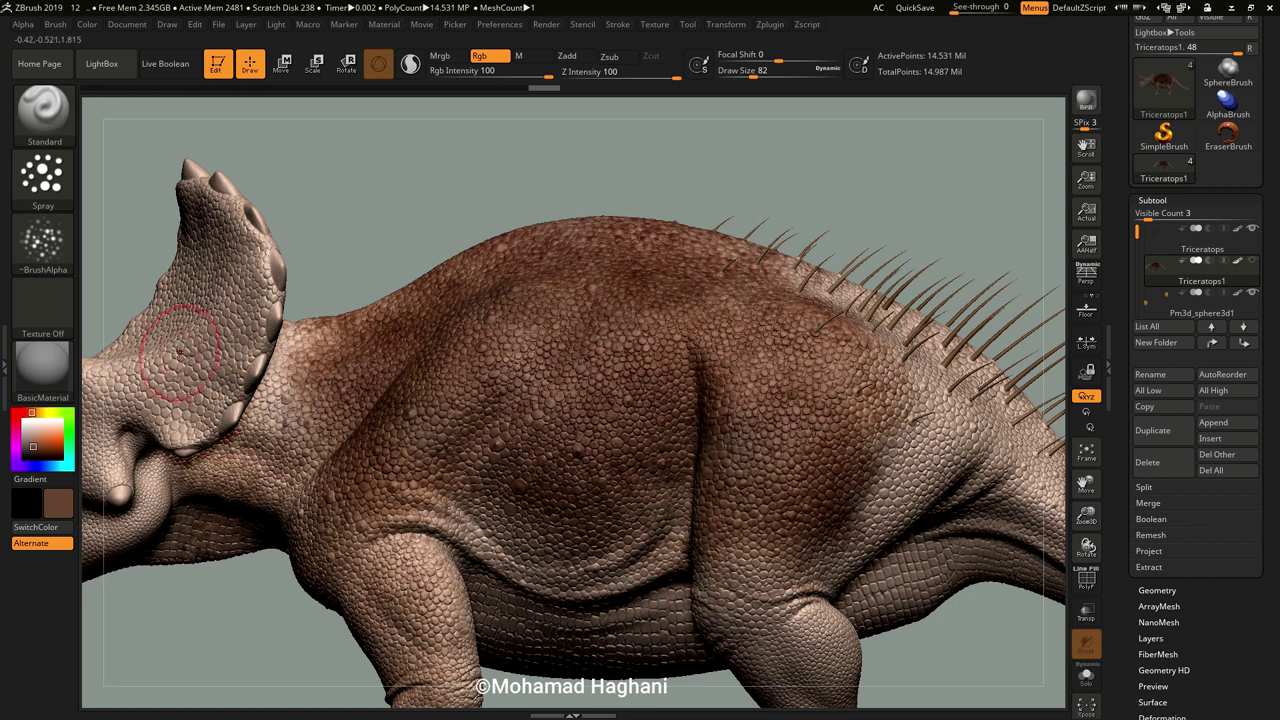
drag(46, 435, 27, 413)
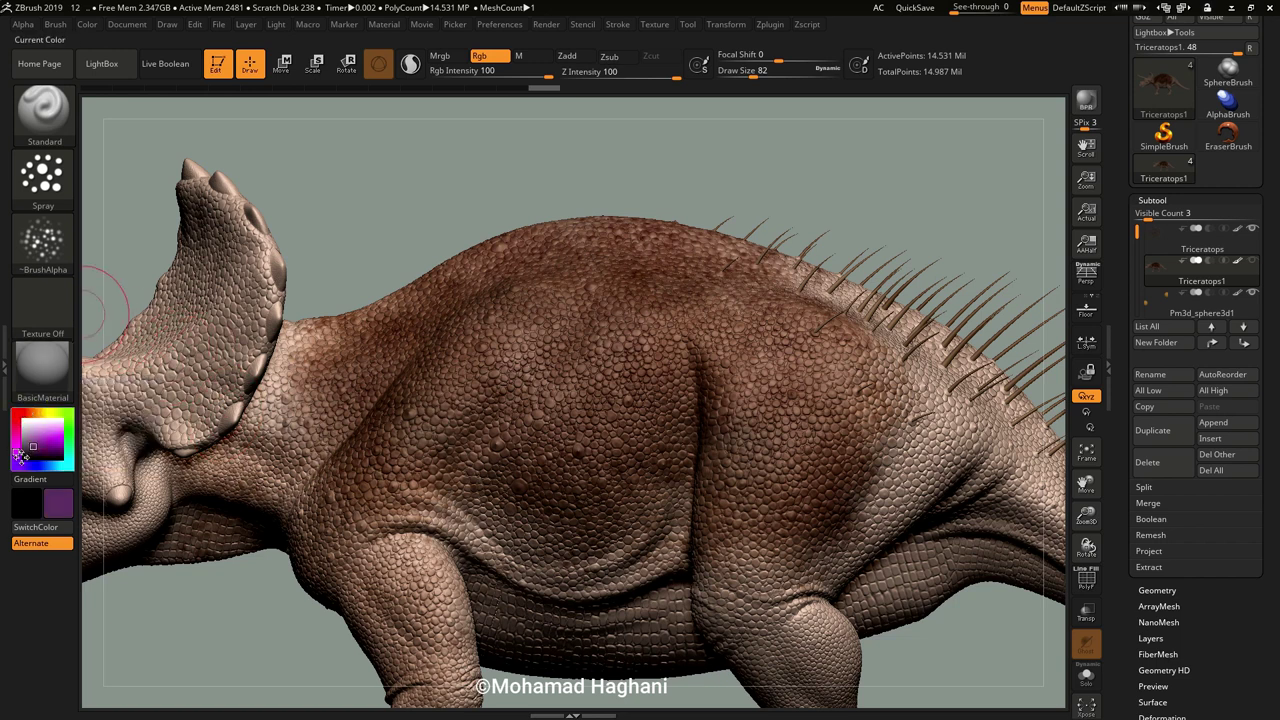
mouse_move(20, 456)
mouse_down()
mouse_move(58, 465)
mouse_move(28, 451)
mouse_up()
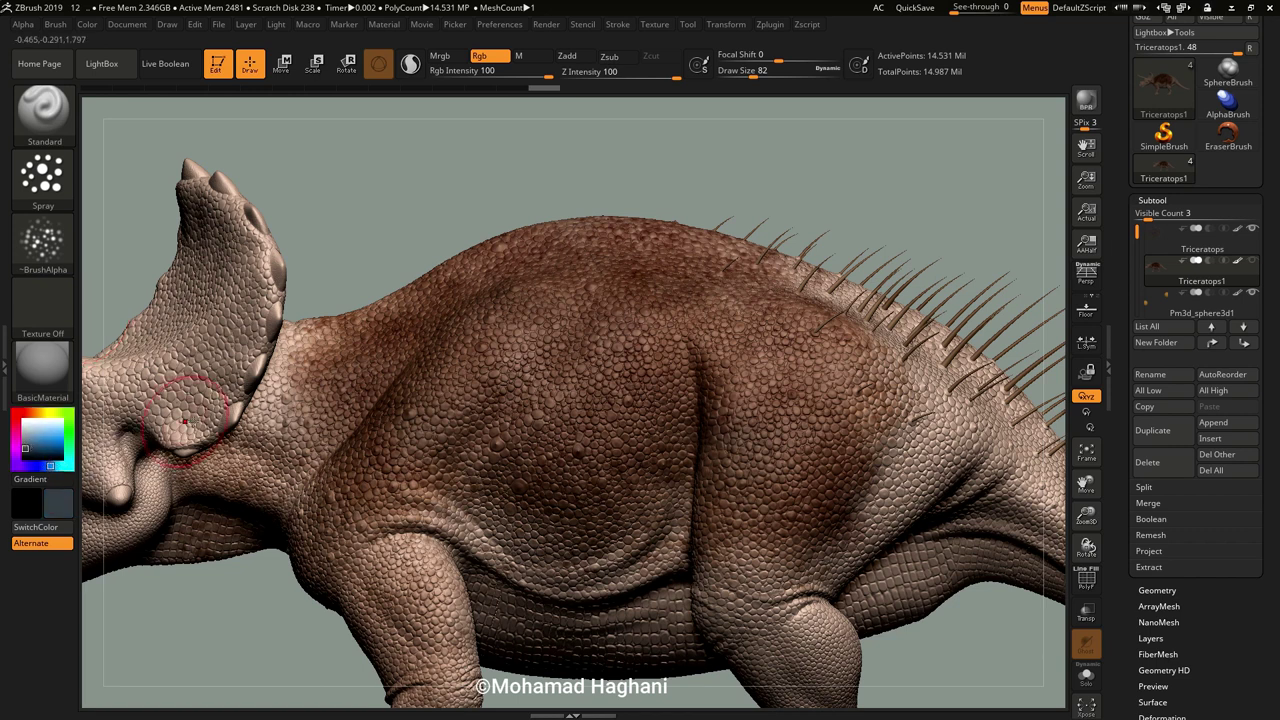
Switch to the DragRect stroke and stamp blue-grey speckles onto the body.
click(42, 178)
click(188, 188)
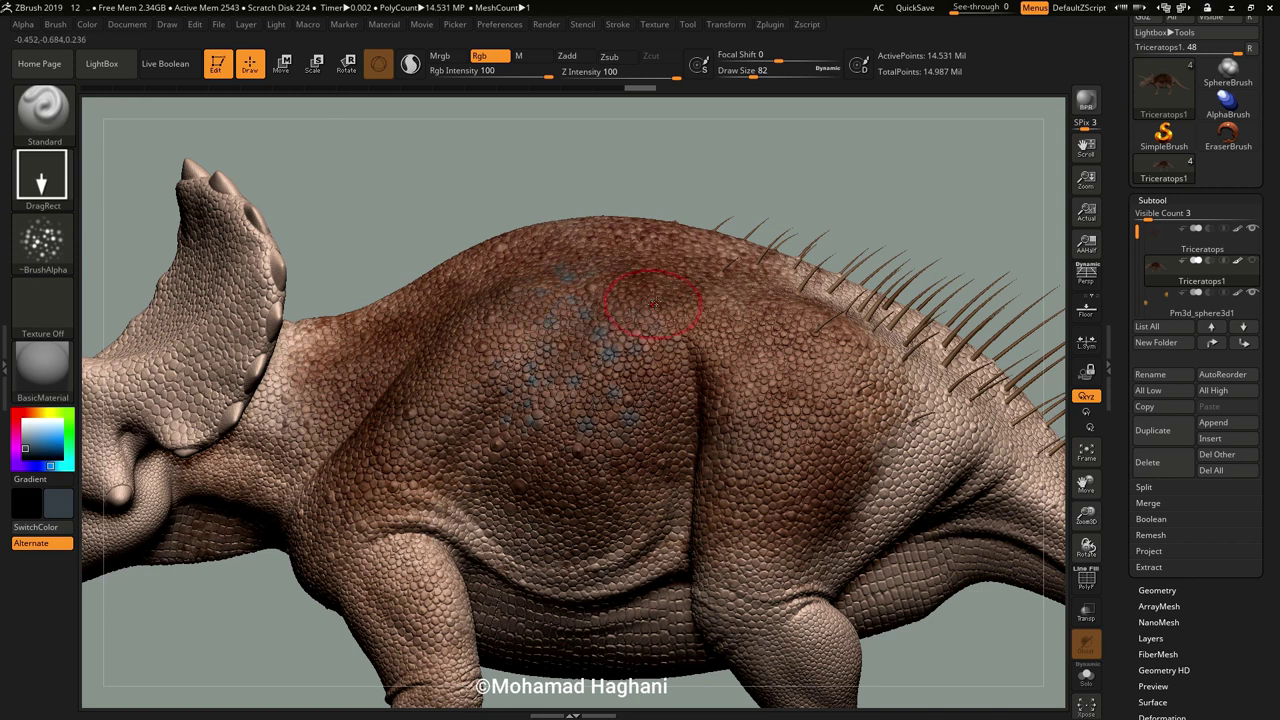
drag(447, 406, 447, 406)
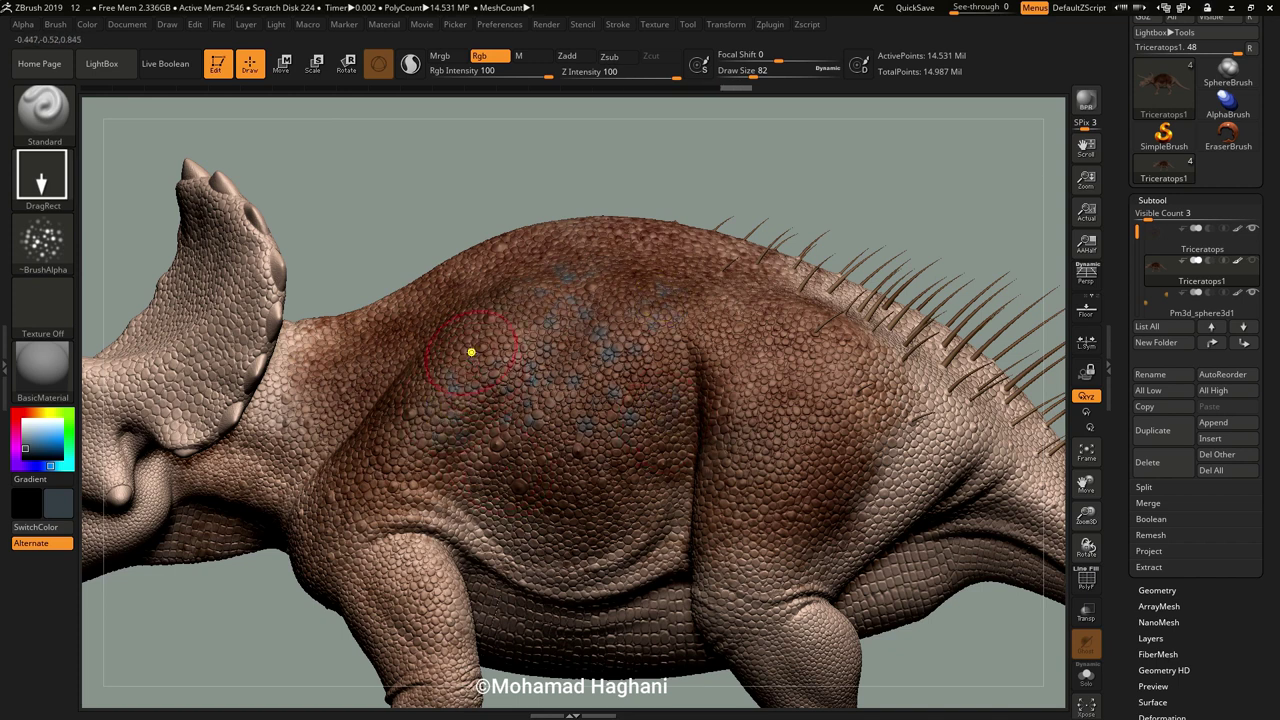
Pick golden yellow, lower Rgb Intensity to 58, and stamp yellow speckles over the upper flank.
drag(49, 413, 50, 441)
click(41, 412)
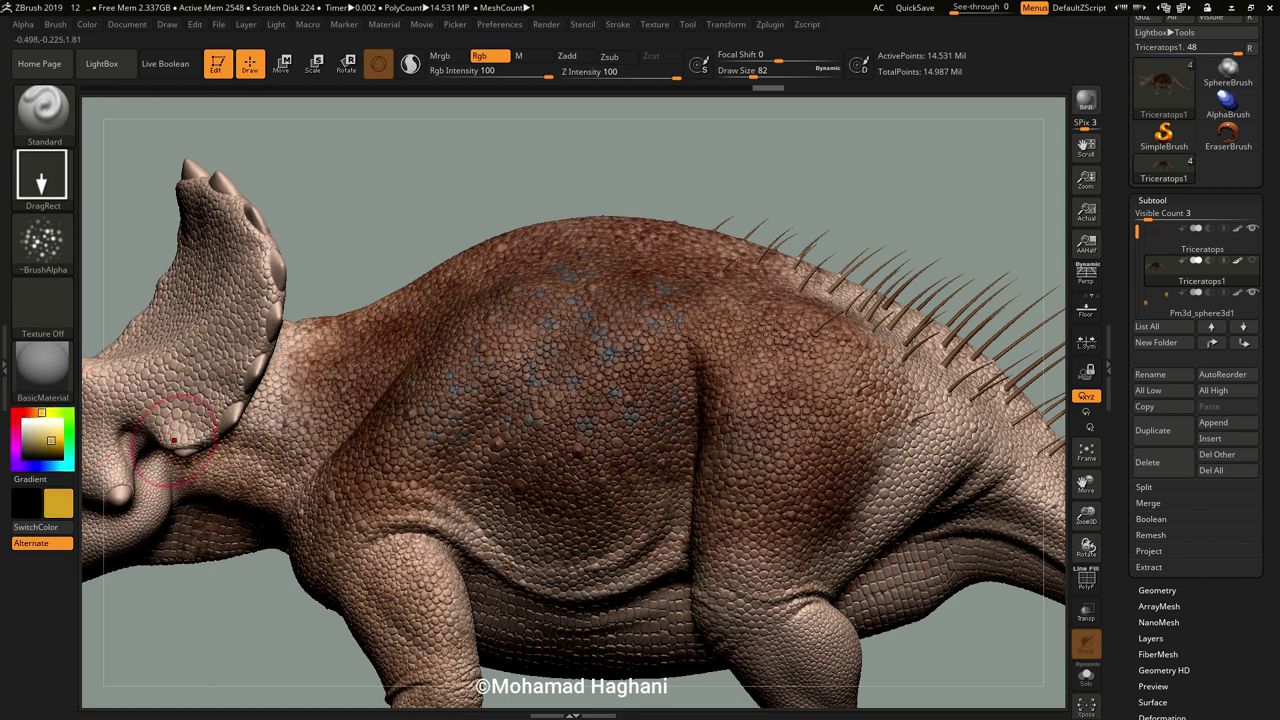
drag(548, 75, 521, 75)
drag(569, 343, 590, 362)
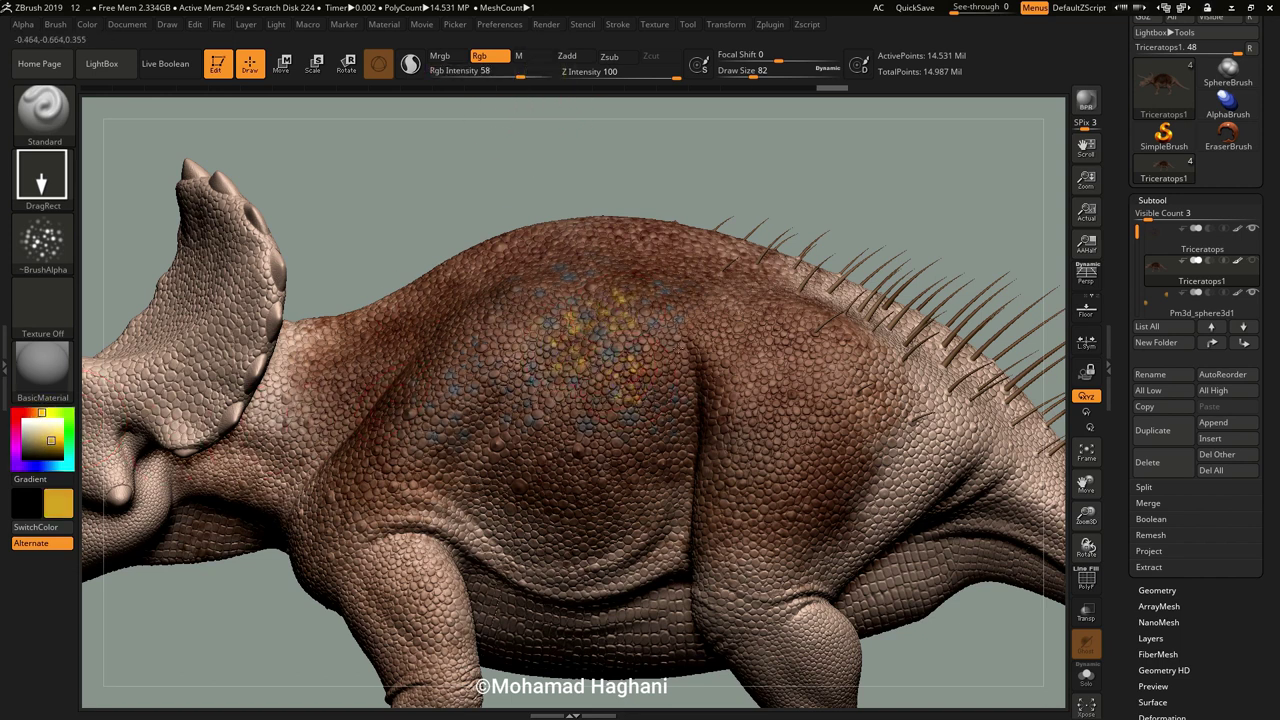
drag(540, 390, 566, 460)
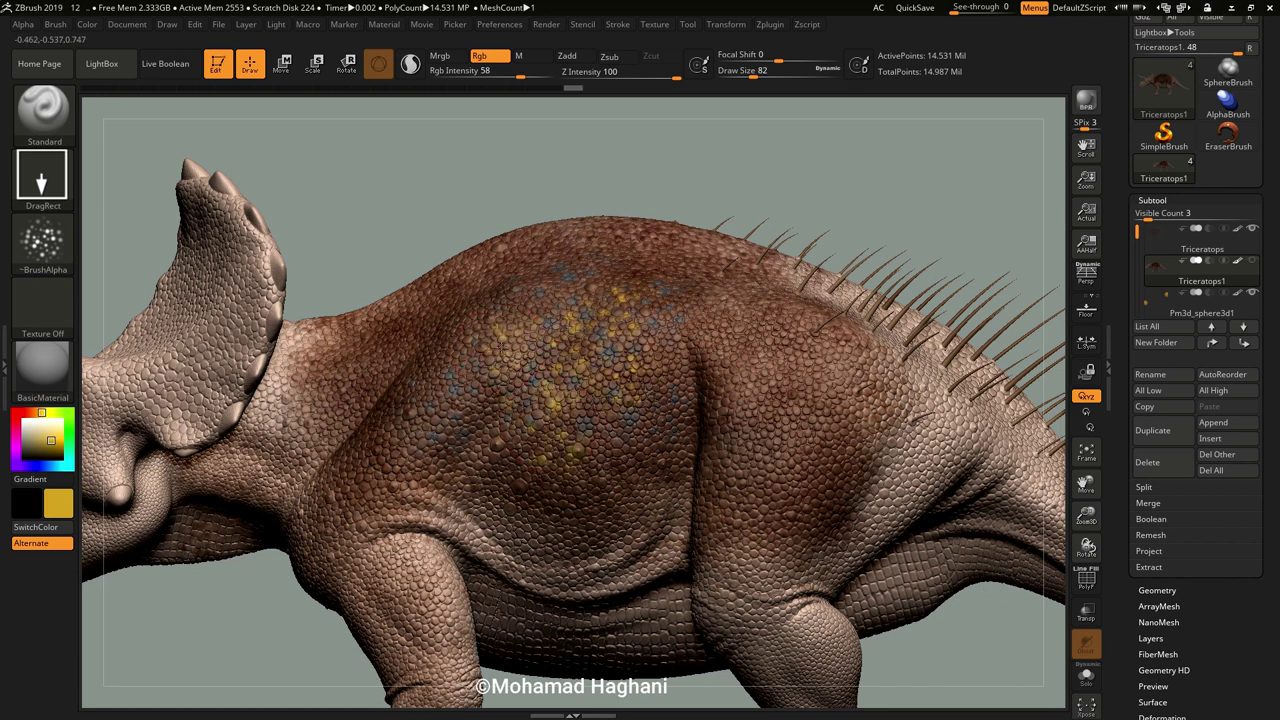
drag(514, 280, 623, 431)
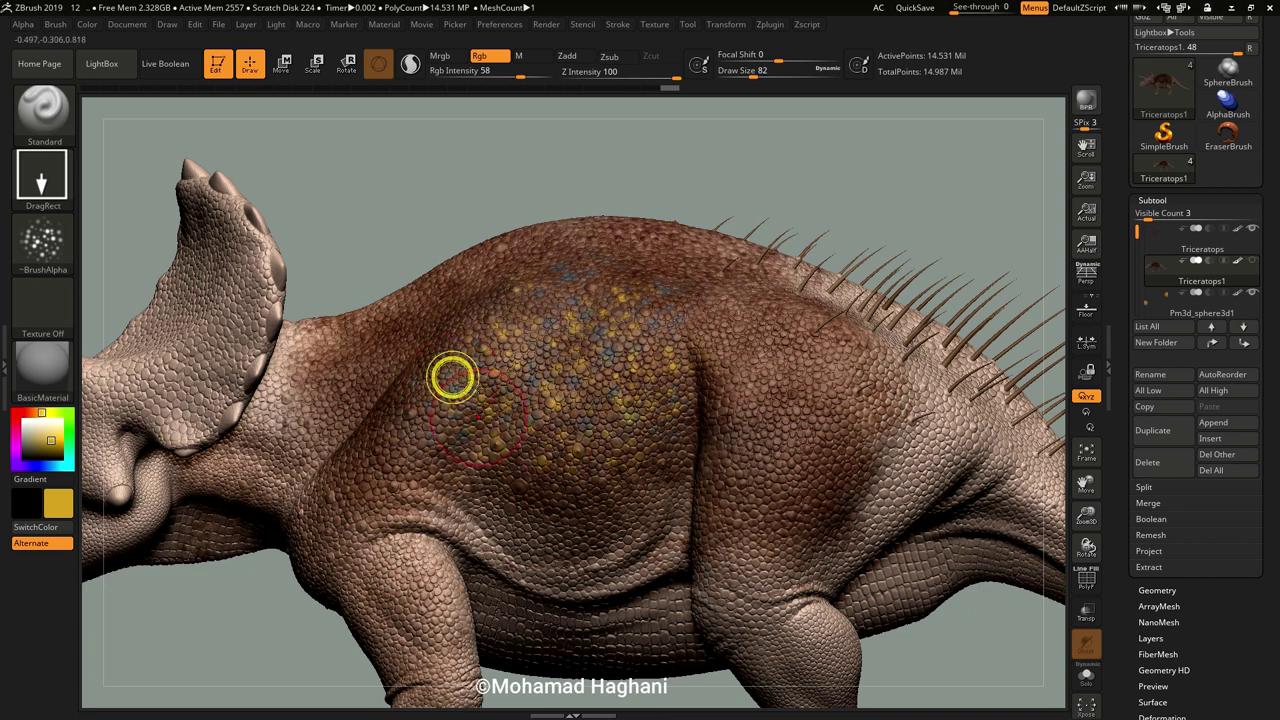
Spray reddish brown with the Spray stroke over the flank behind the frill and along the back.
click(39, 180)
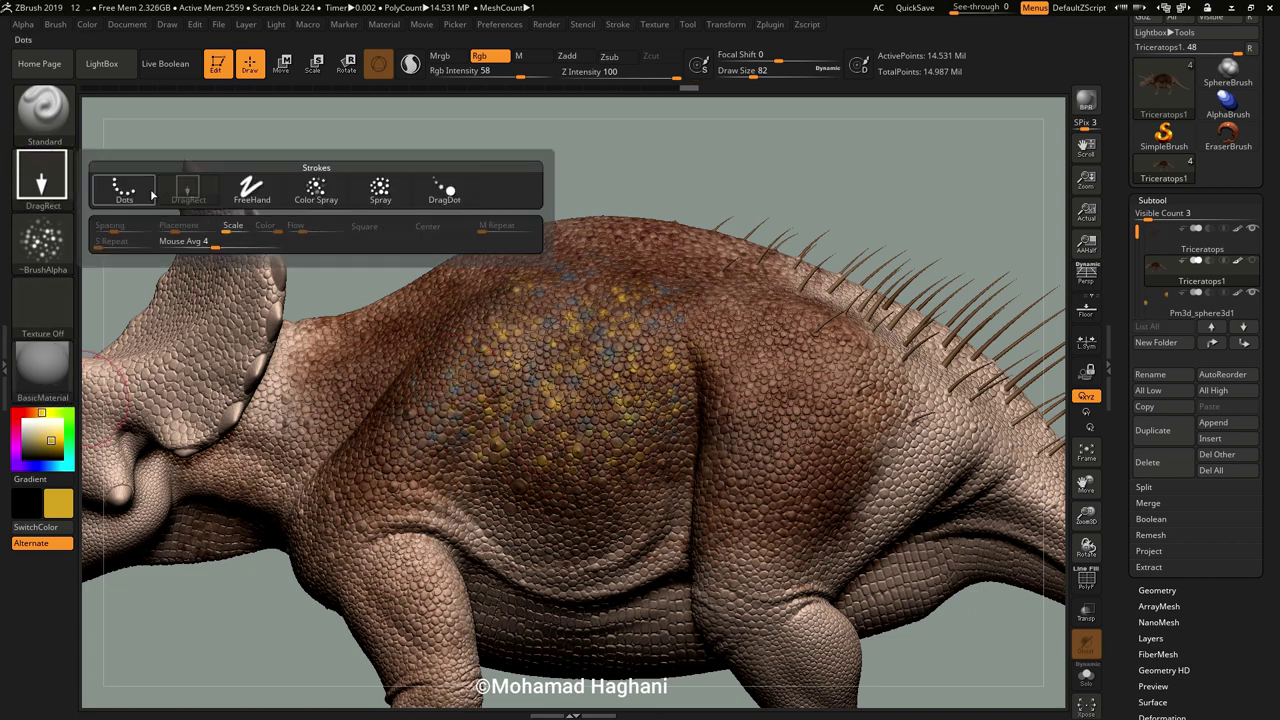
click(380, 190)
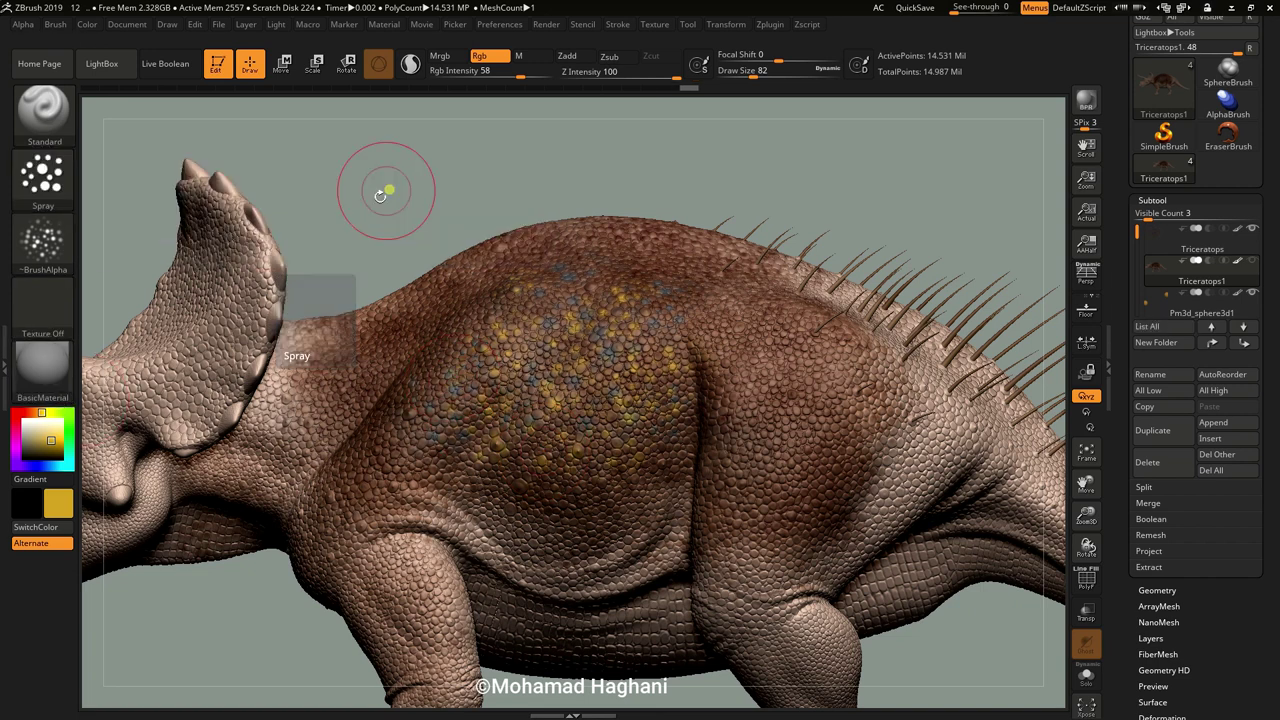
mouse_move(55, 440)
mouse_down()
mouse_move(30, 415)
mouse_move(40, 449)
mouse_up()
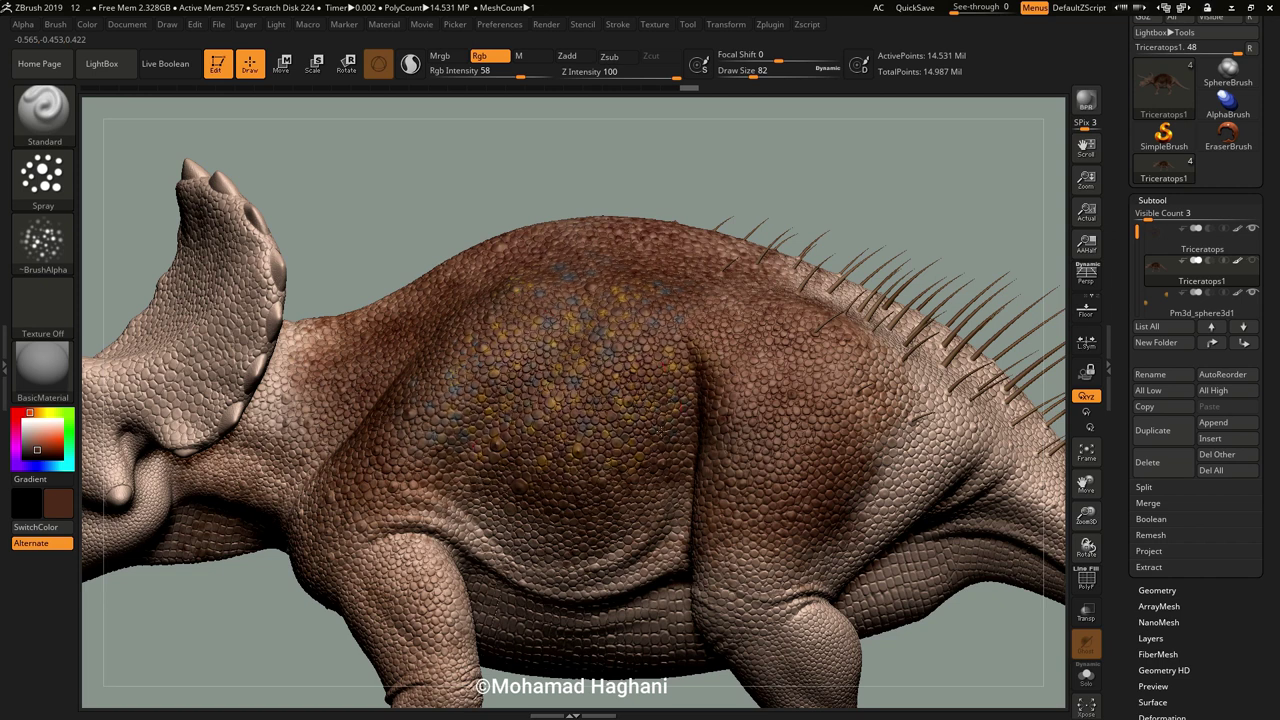
click(662, 242)
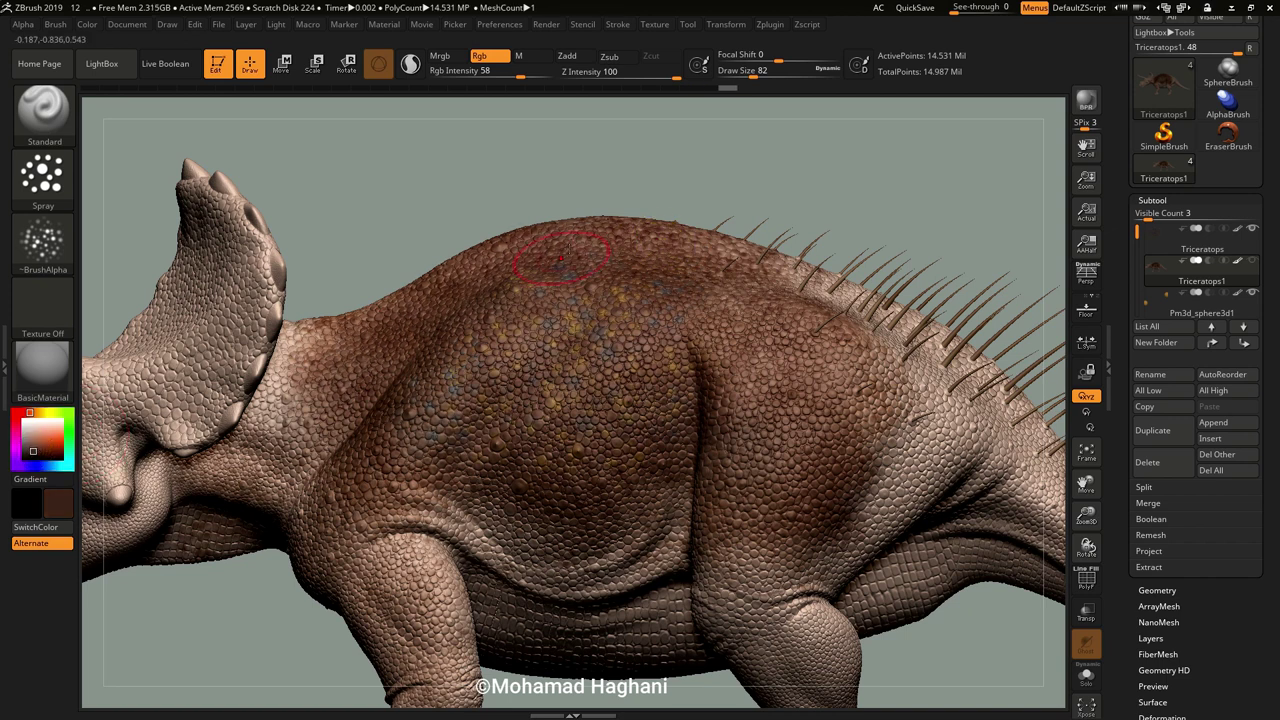
drag(475, 293, 300, 355)
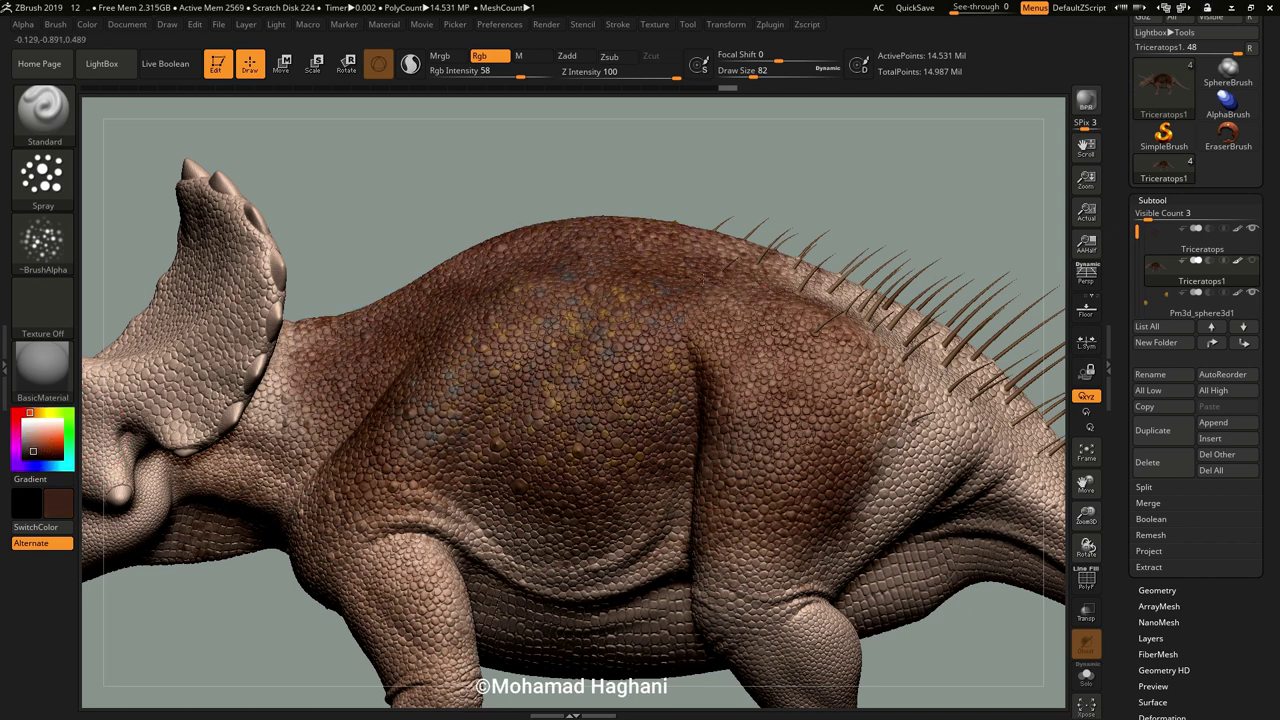
mouse_move(850, 290)
mouse_down()
mouse_move(740, 270)
mouse_move(690, 235)
mouse_up()
drag(805, 280, 945, 405)
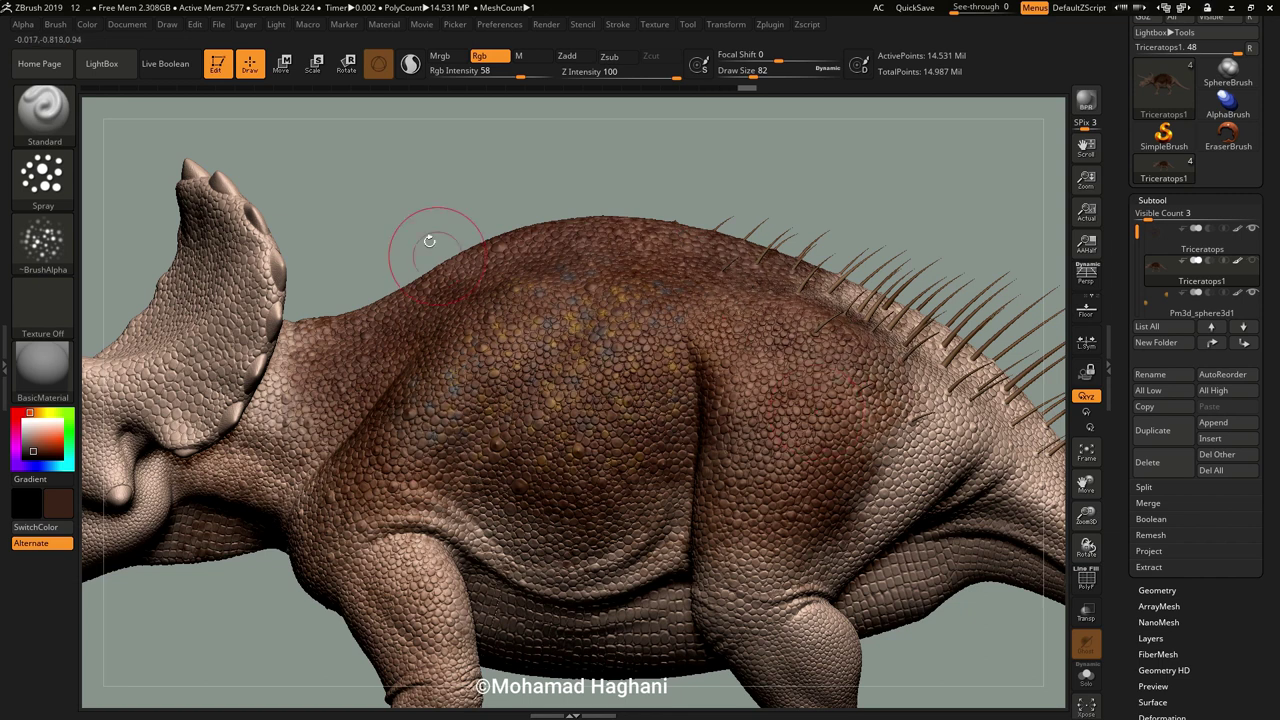
drag(406, 209, 500, 332)
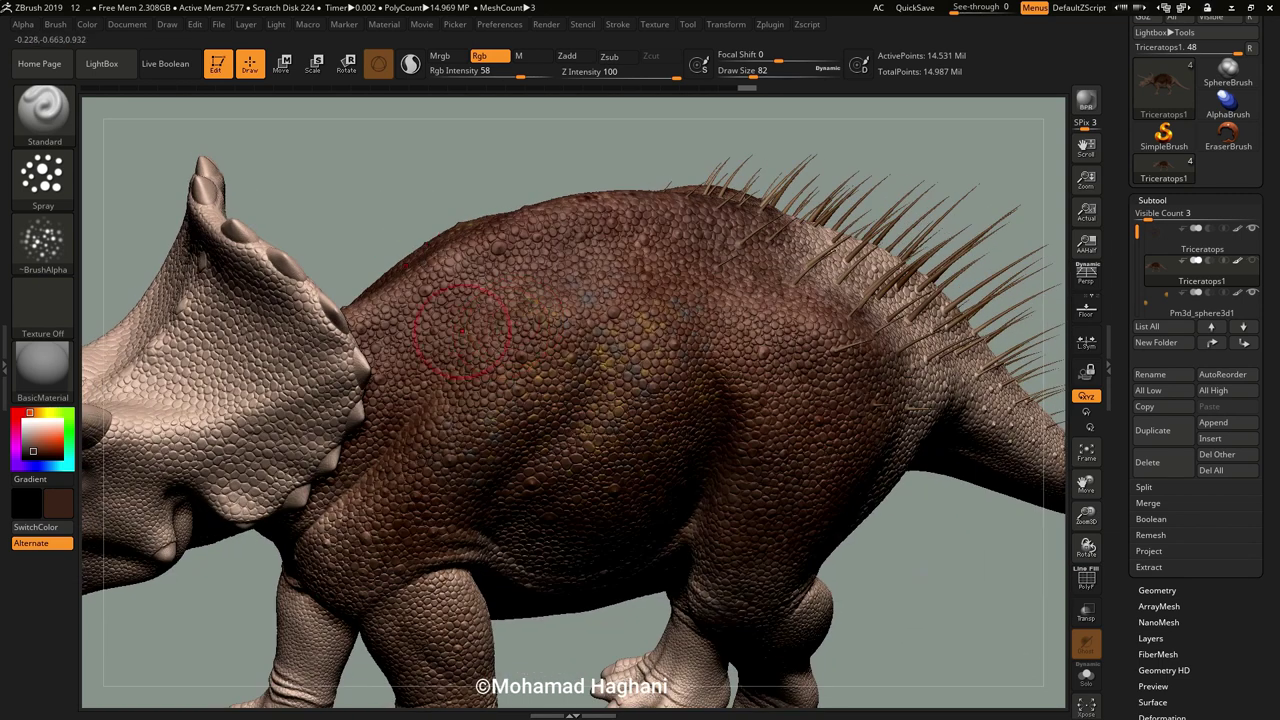
Set up DragRect with the cracked Alpha 22 and a pale yellow-orange colour.
click(42, 175)
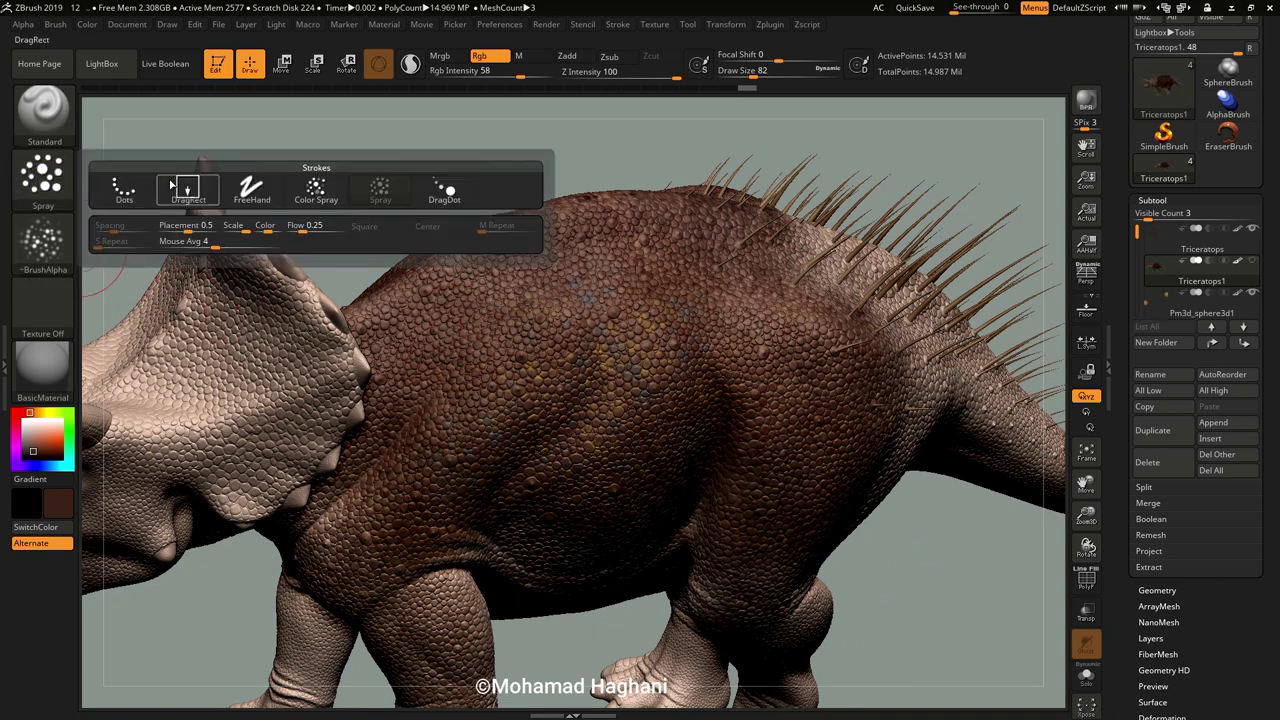
click(178, 185)
click(43, 240)
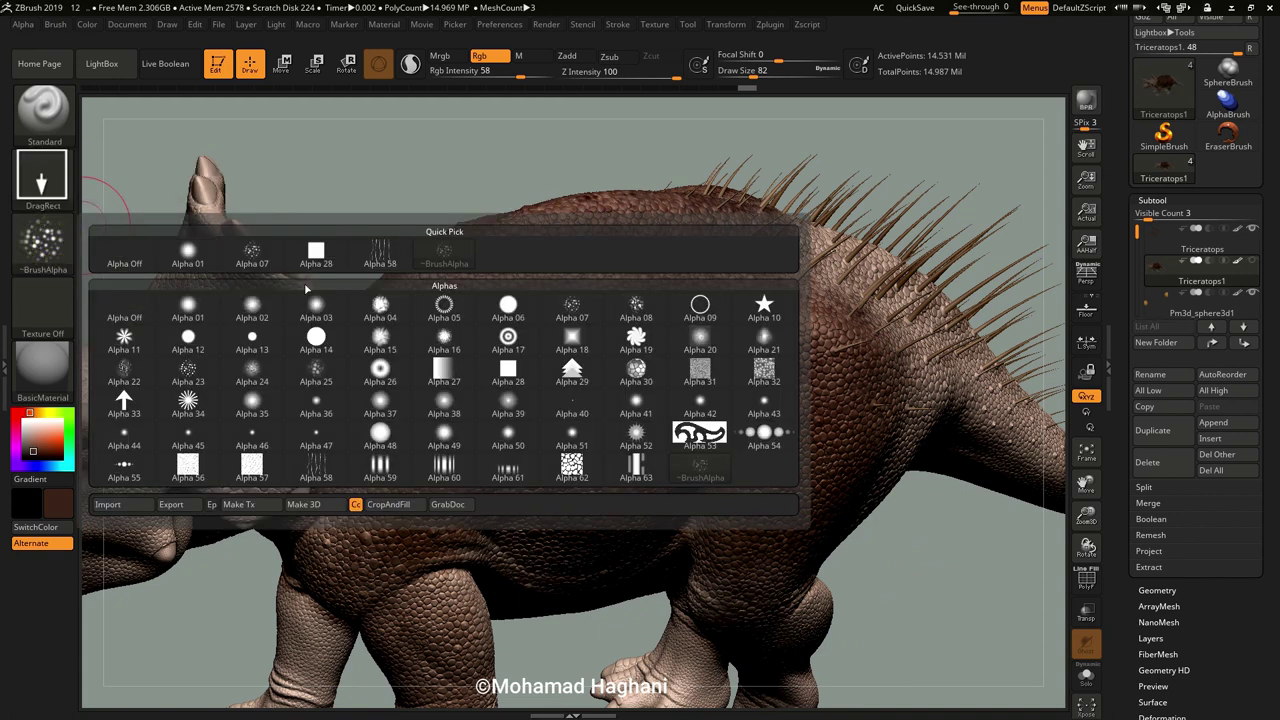
mouse_move(124, 372)
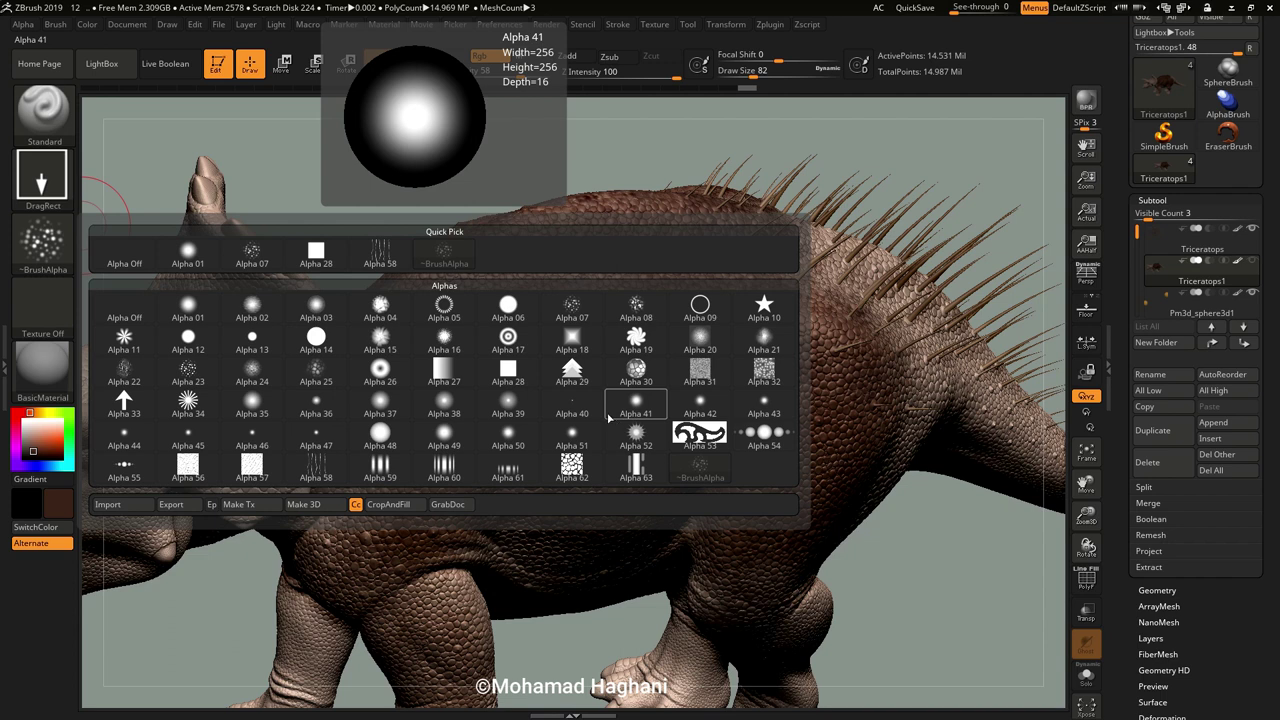
click(125, 372)
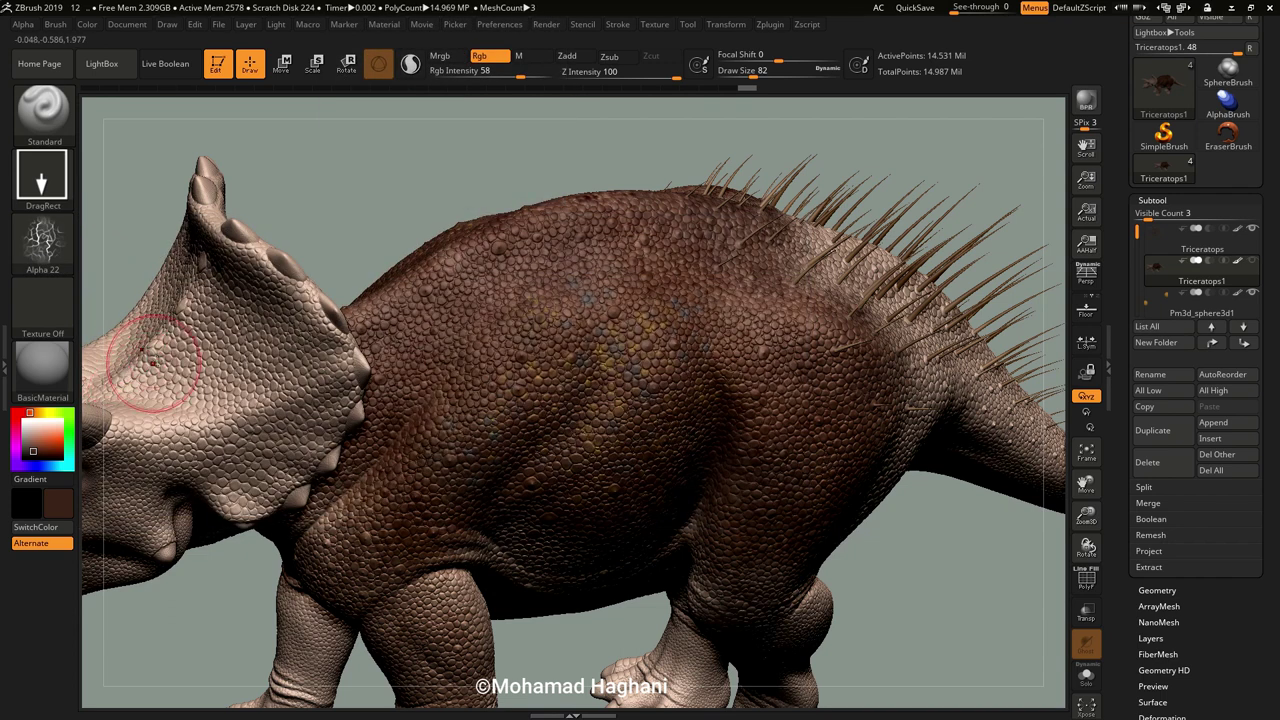
drag(30, 413, 59, 428)
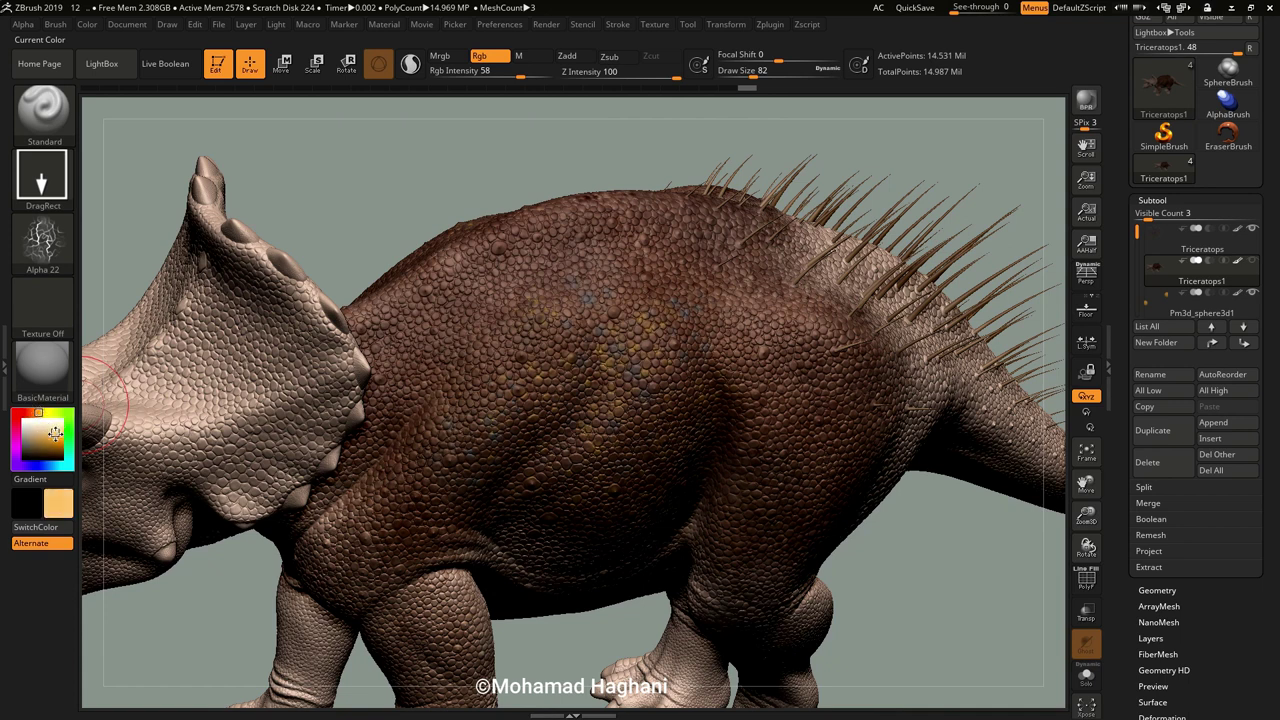
click(55, 432)
click(61, 431)
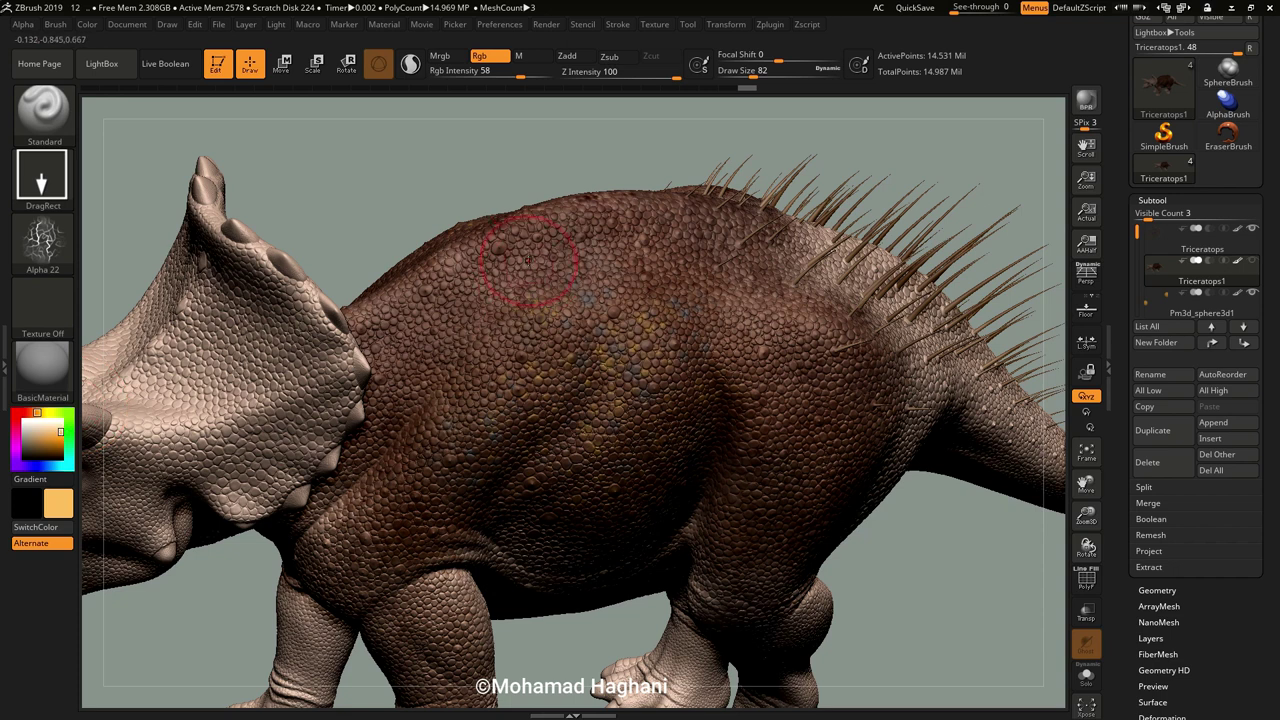
Stamp yellow crack patterns across the upper back, neck and shoulder, then make tan the secondary colour.
mouse_move(520, 258)
mouse_down()
mouse_move(505, 270)
mouse_move(600, 262)
mouse_up()
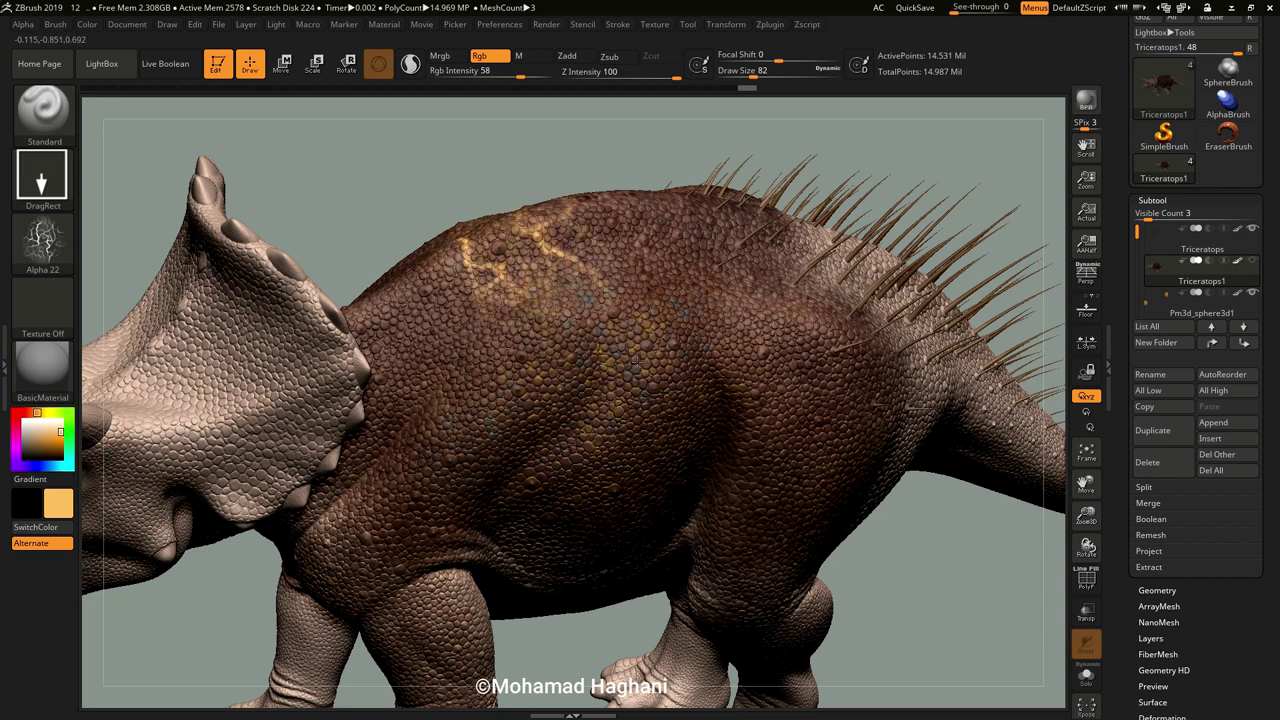
key(ctrl)
key(ctrl+z)
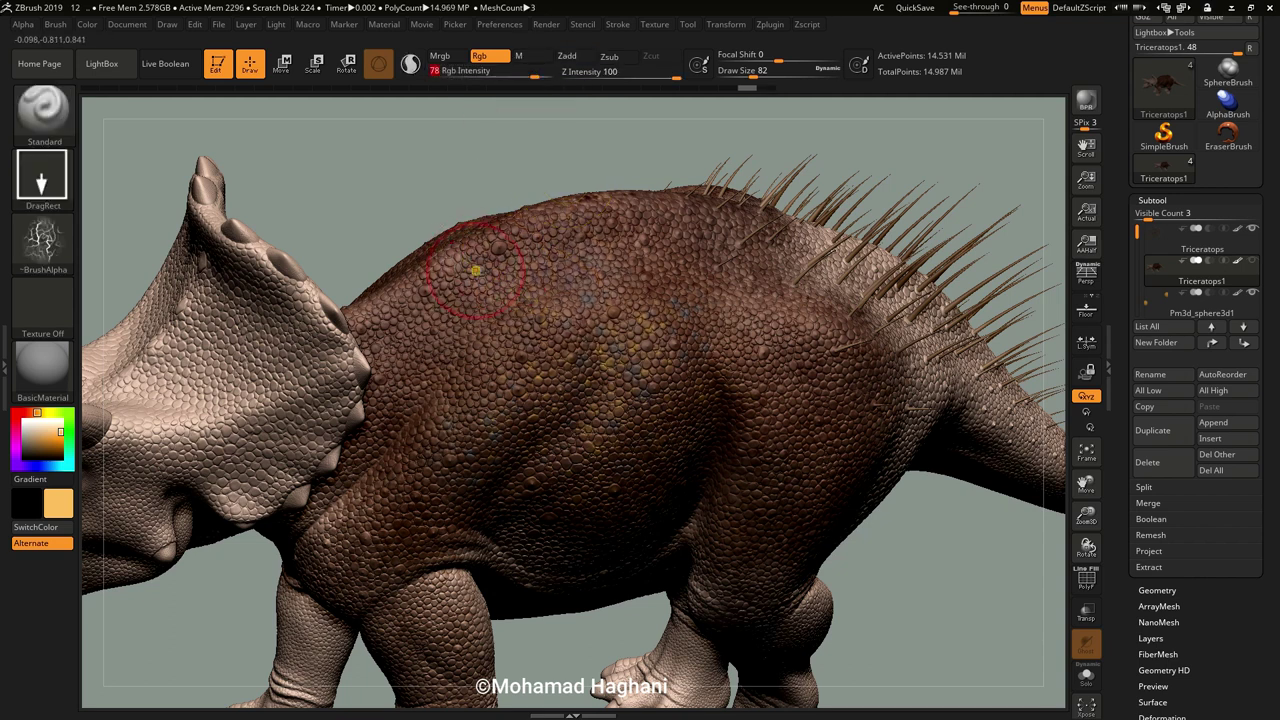
drag(476, 270, 620, 296)
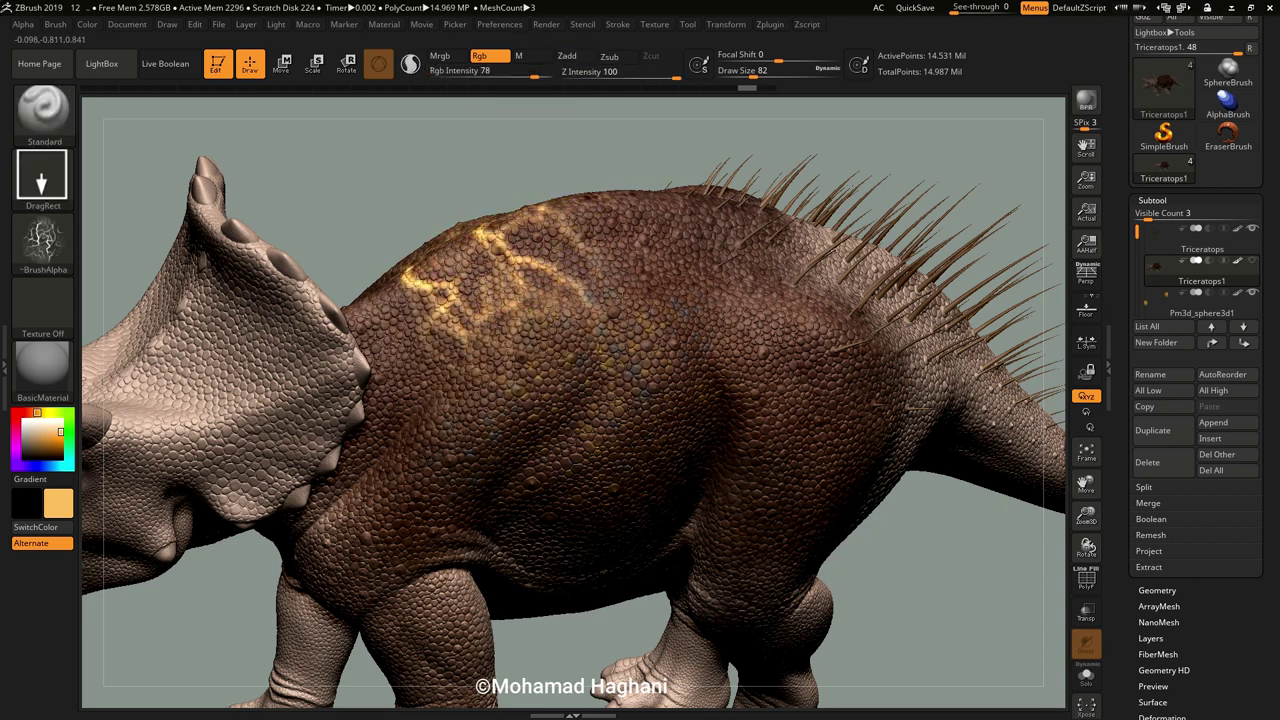
drag(668, 240, 760, 300)
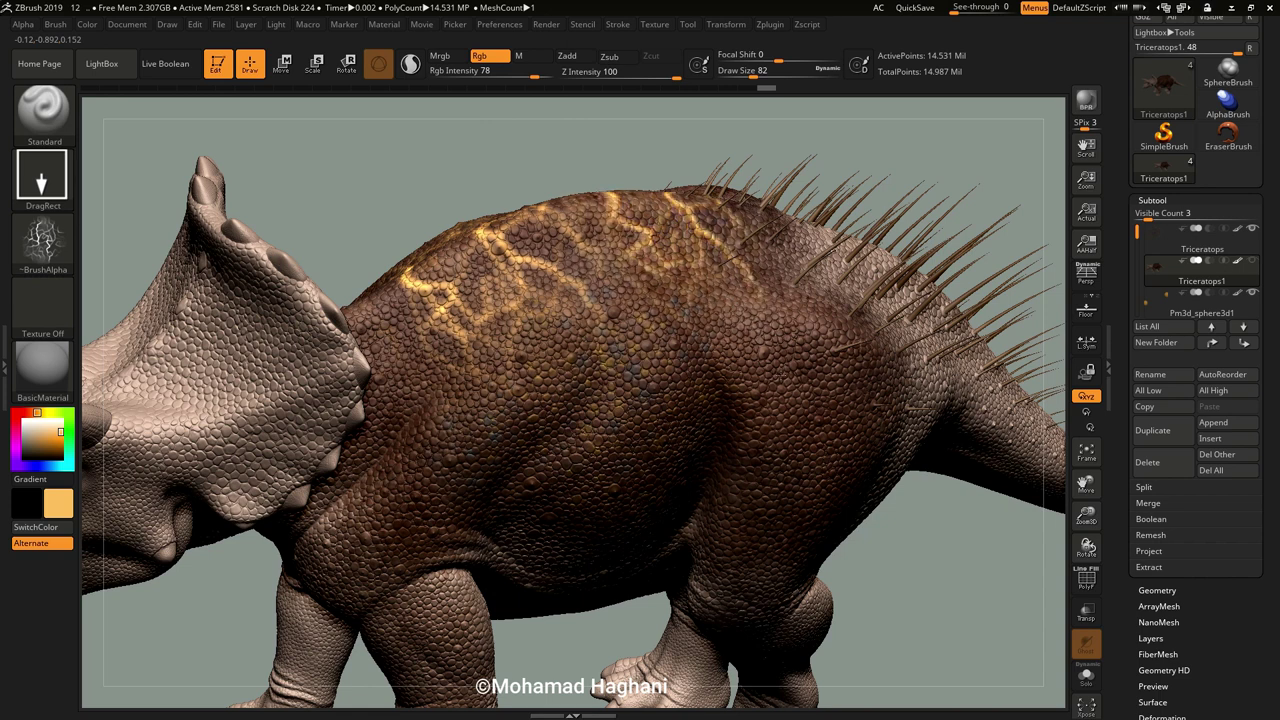
drag(951, 586, 545, 540)
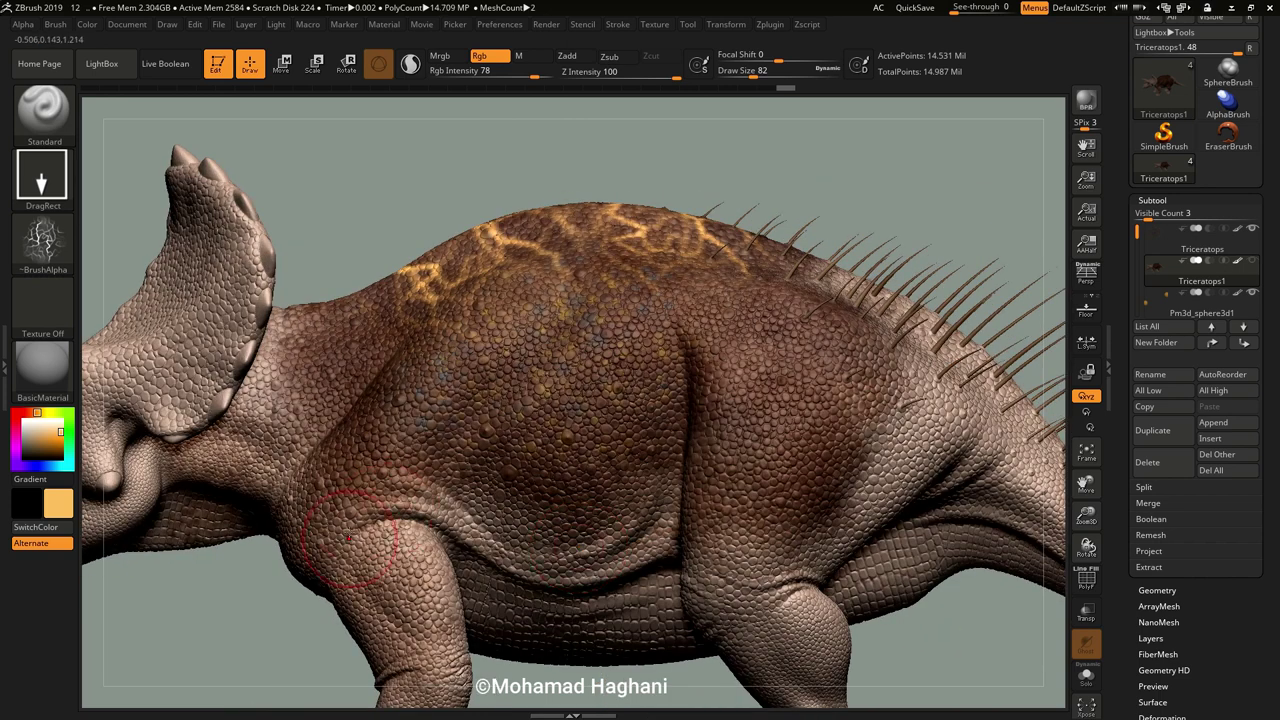
drag(329, 314, 404, 462)
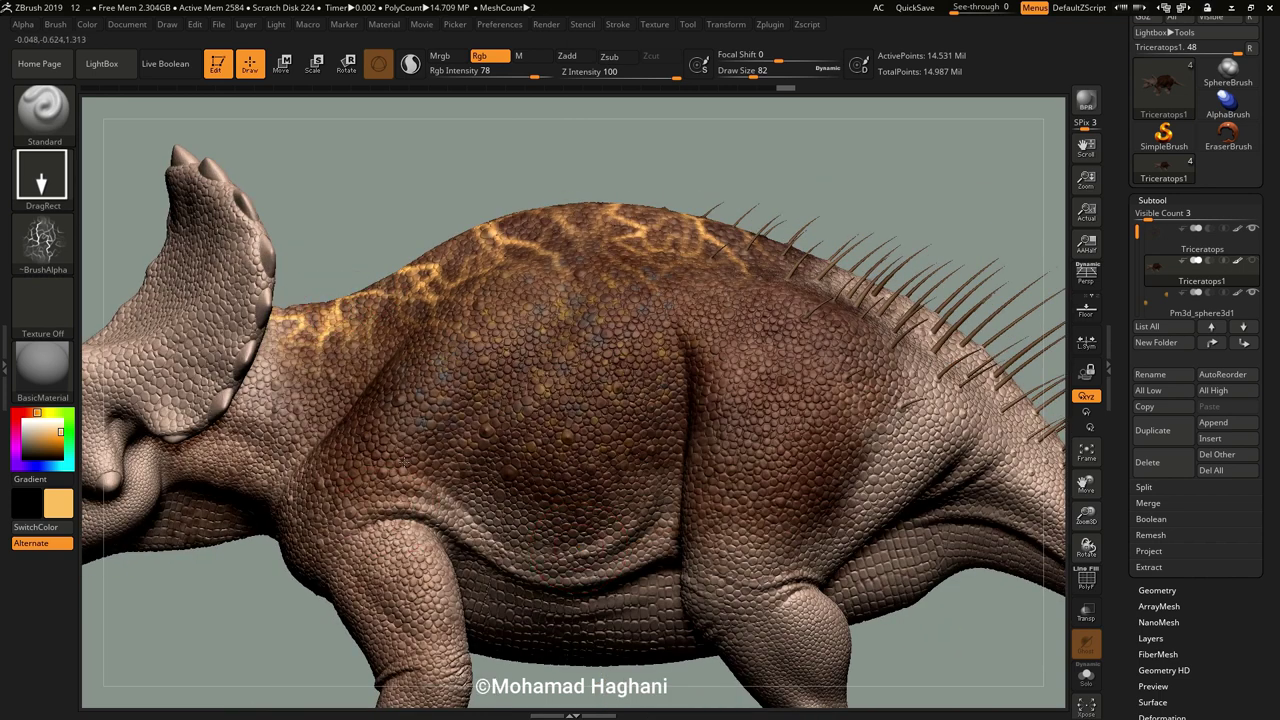
key(ctrl)
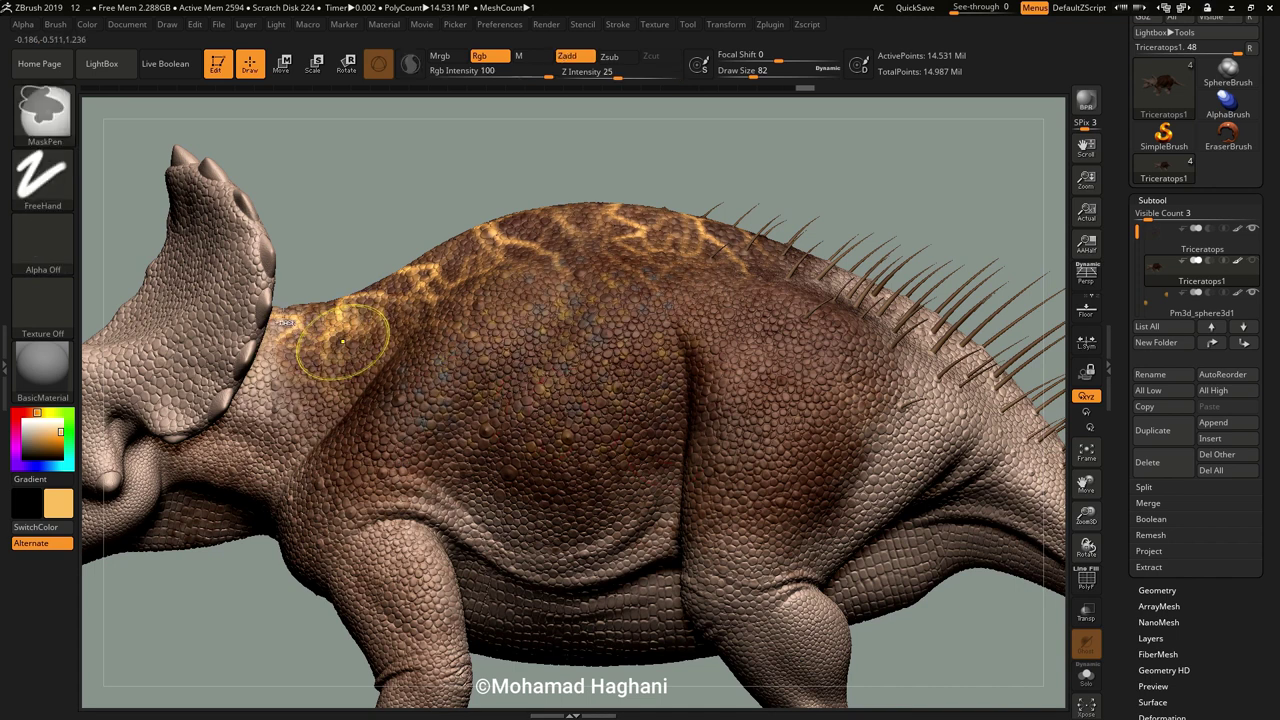
key(ctrl+z)
mouse_move(286, 309)
mouse_down()
mouse_move(384, 396)
mouse_move(396, 428)
mouse_up()
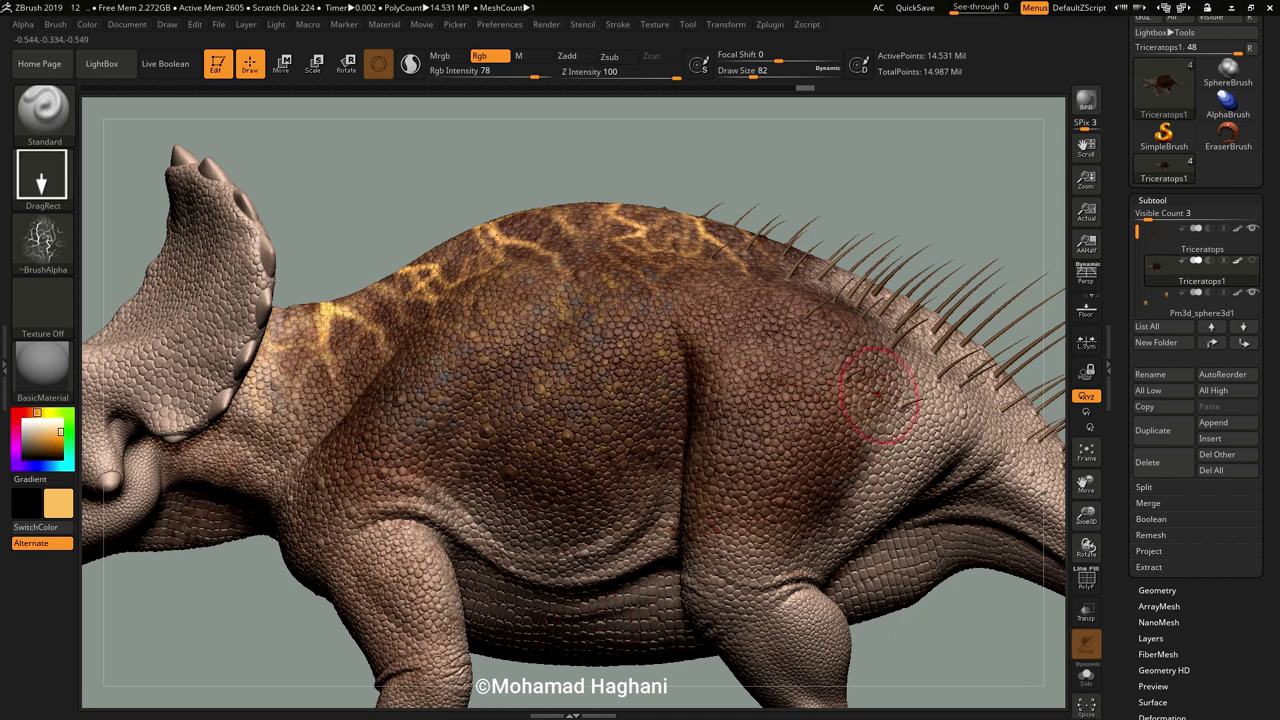
key(v)
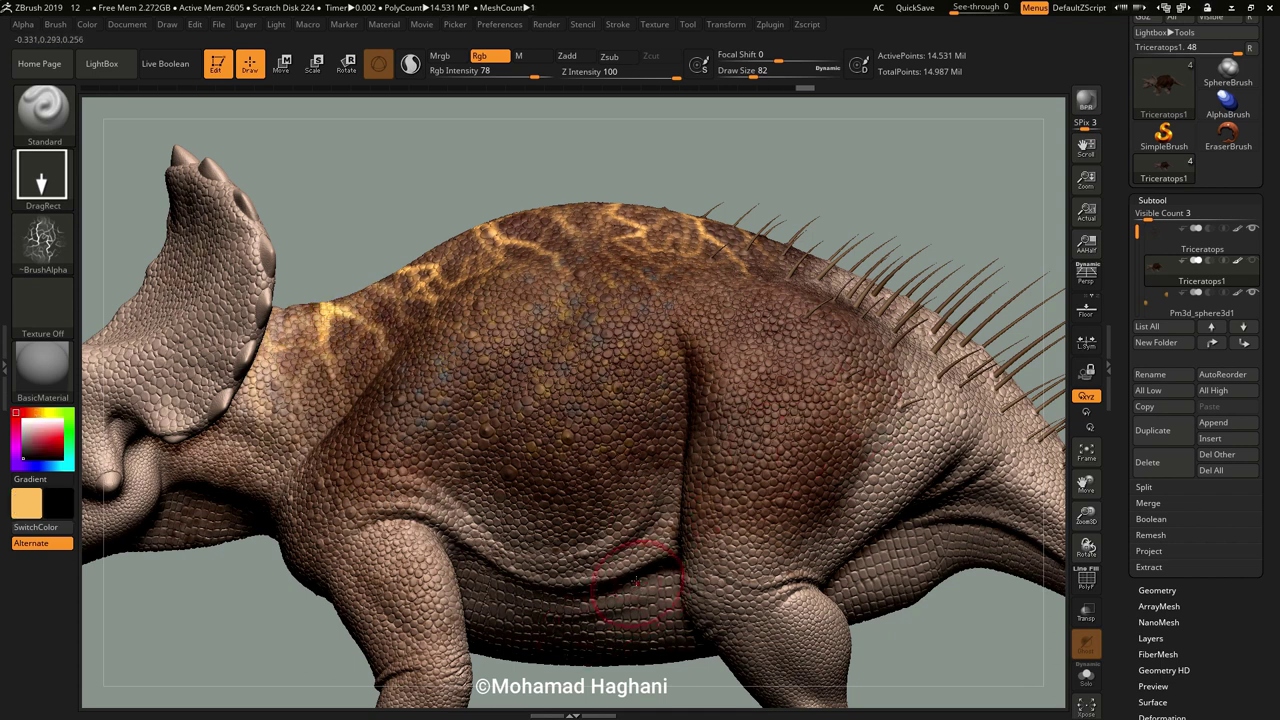
key(c)
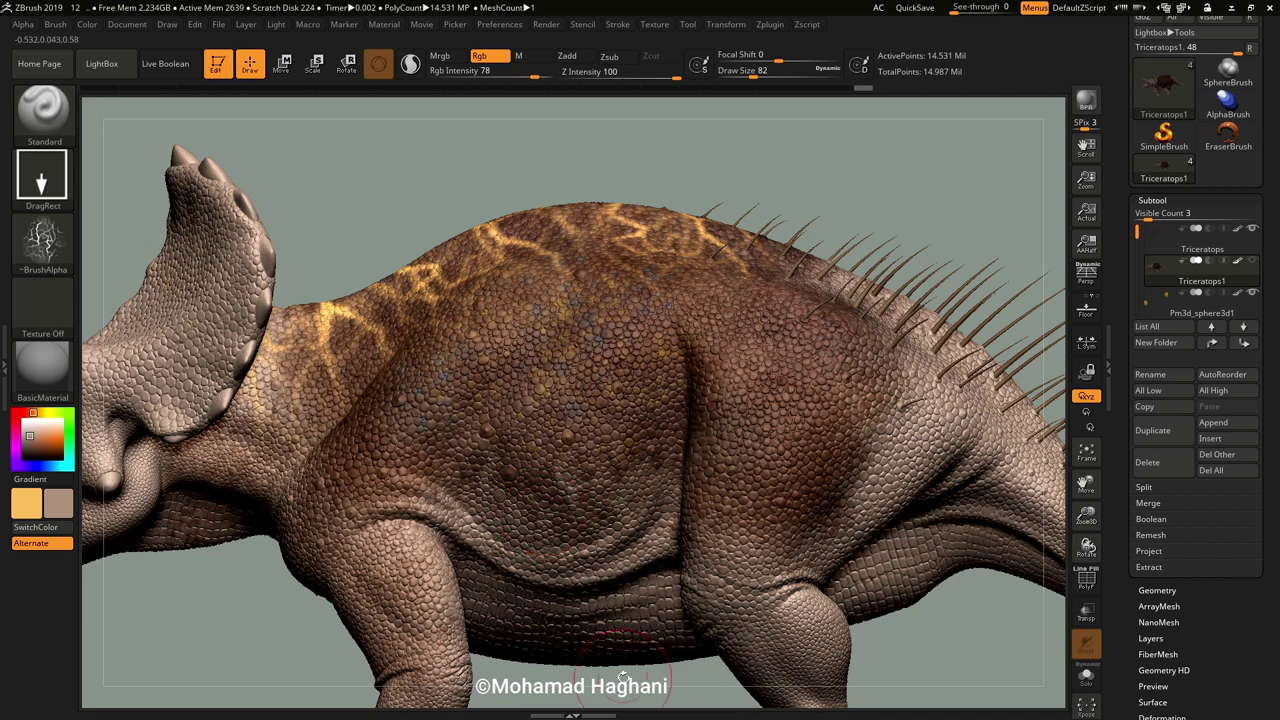
Switch to the speckled Alpha 08 and pick a dark red paint colour.
click(42, 172)
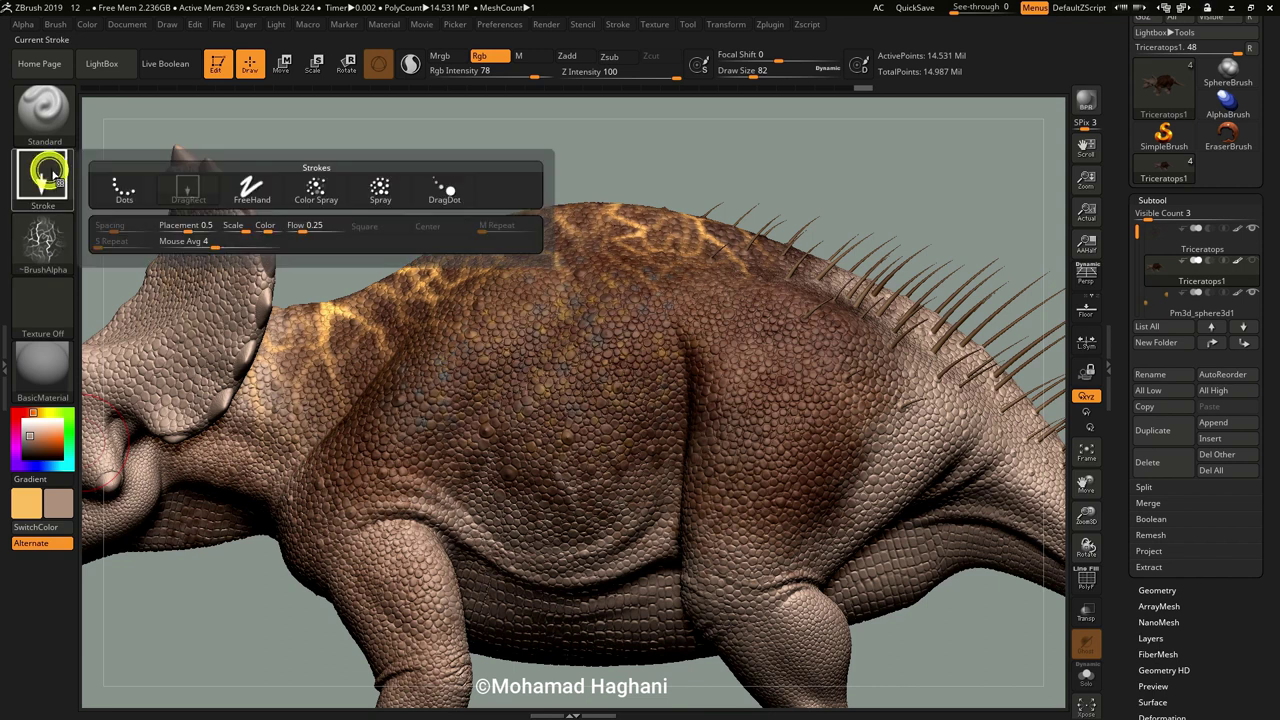
click(40, 237)
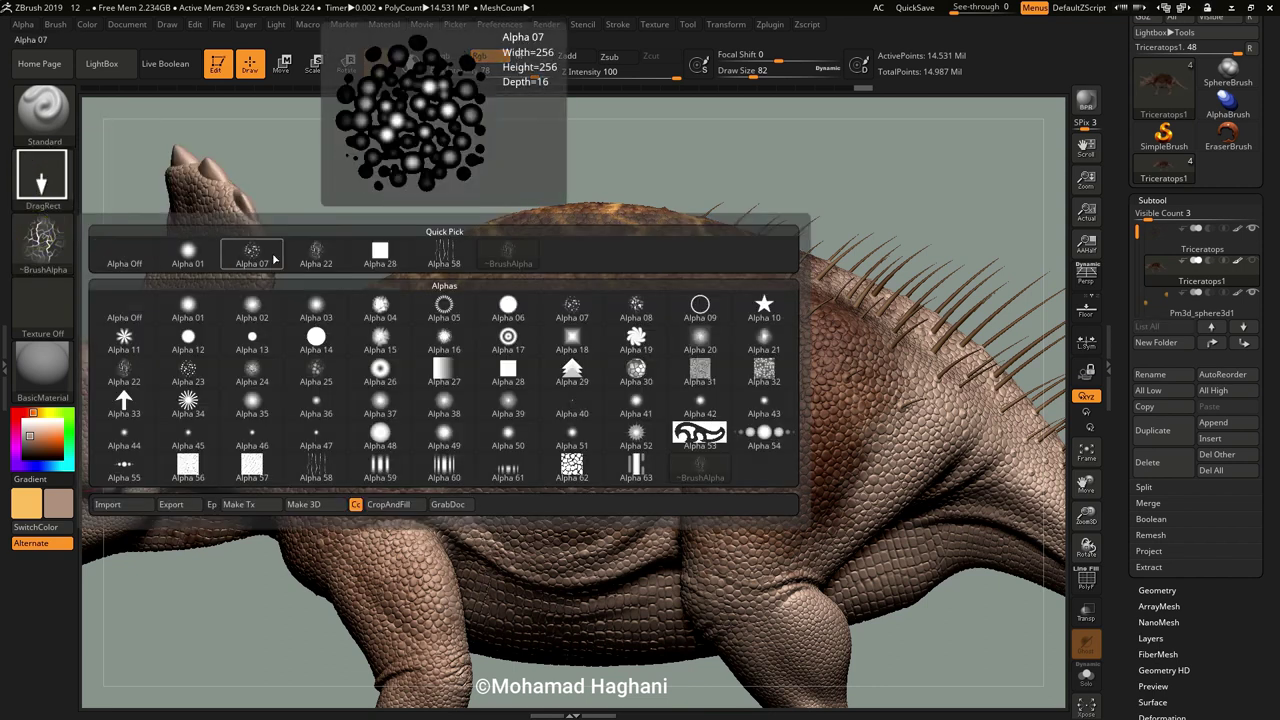
click(634, 306)
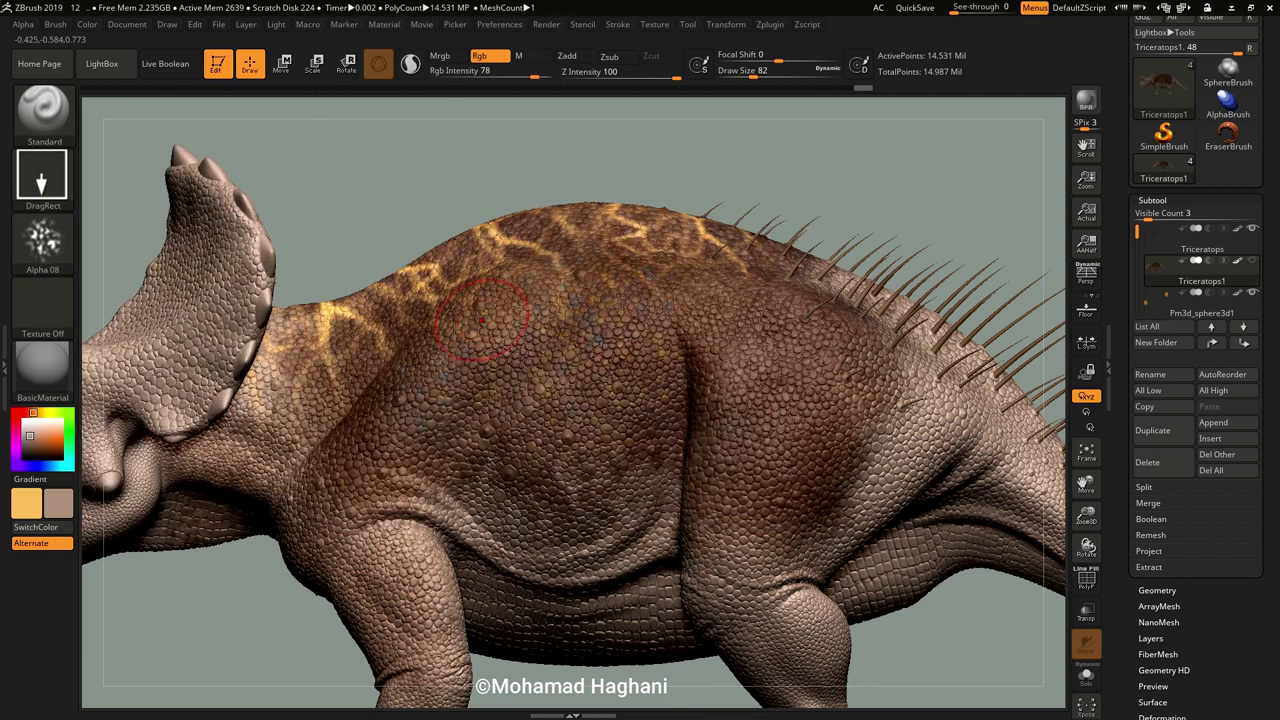
drag(38, 438, 48, 445)
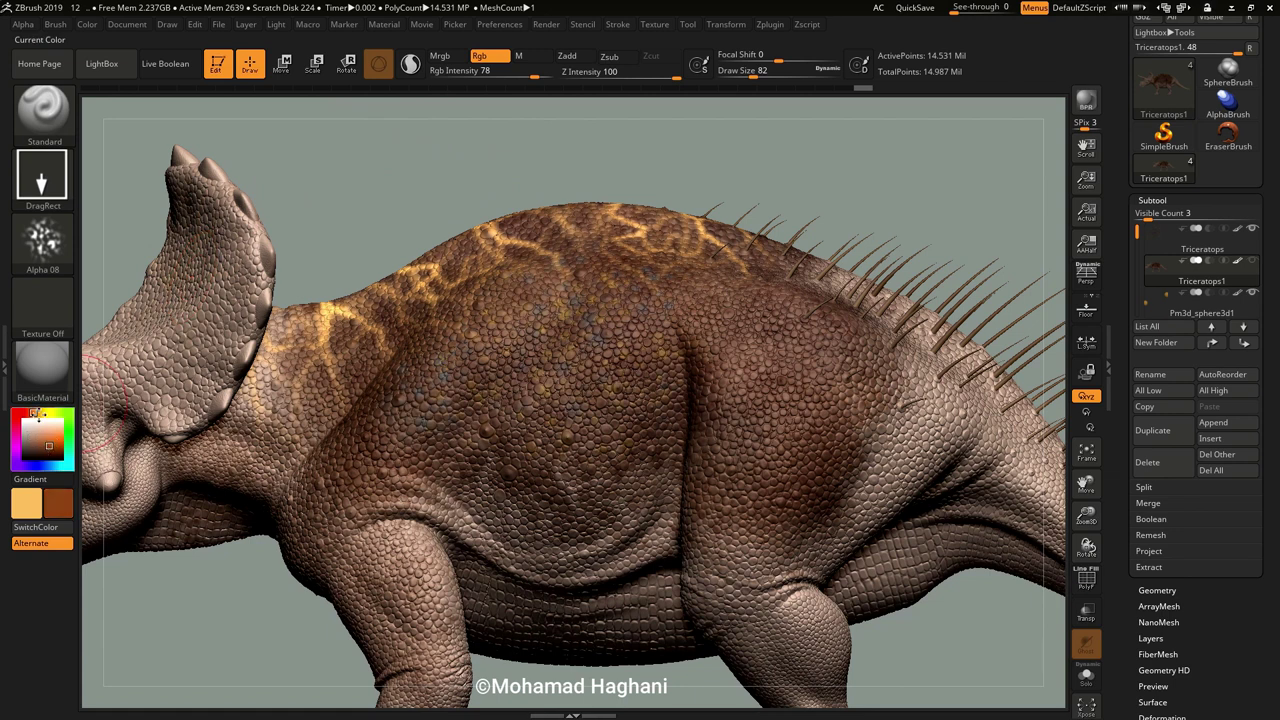
click(42, 443)
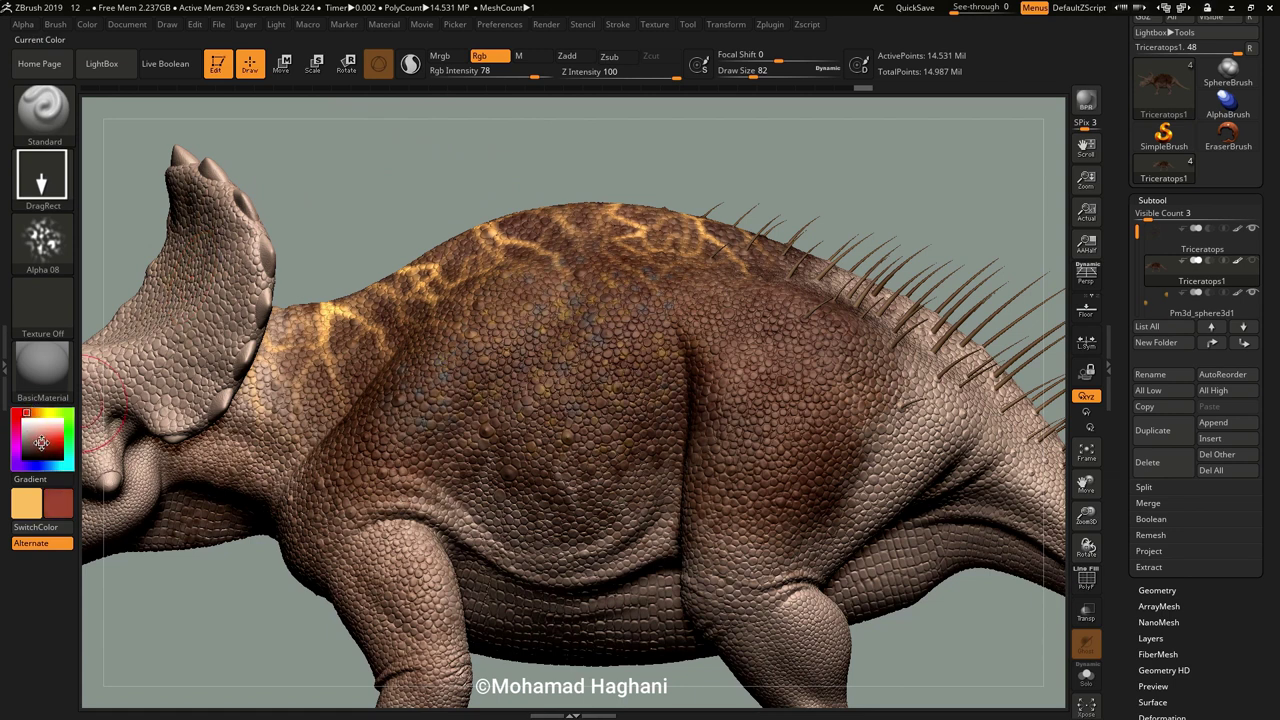
drag(42, 444, 45, 447)
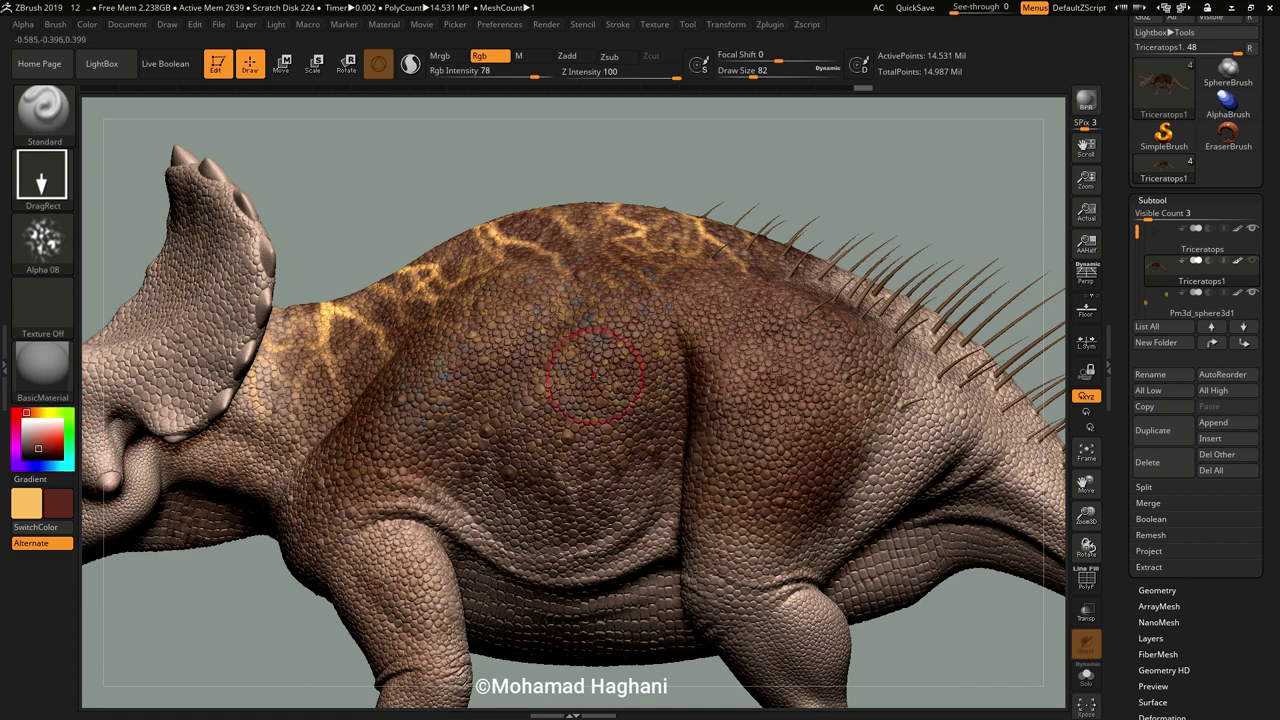
Choose a darker reddish-brown second colour and dab test mottling on the mid flank.
click(639, 332)
click(402, 433)
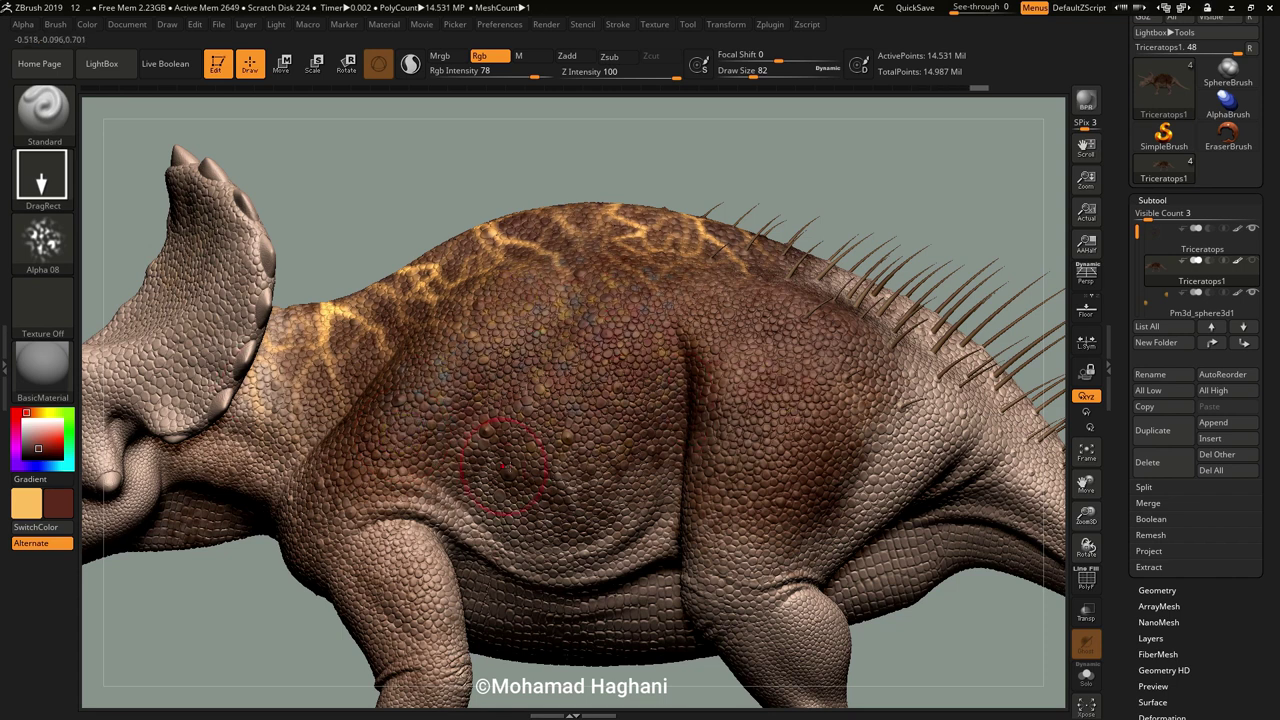
click(588, 446)
click(488, 452)
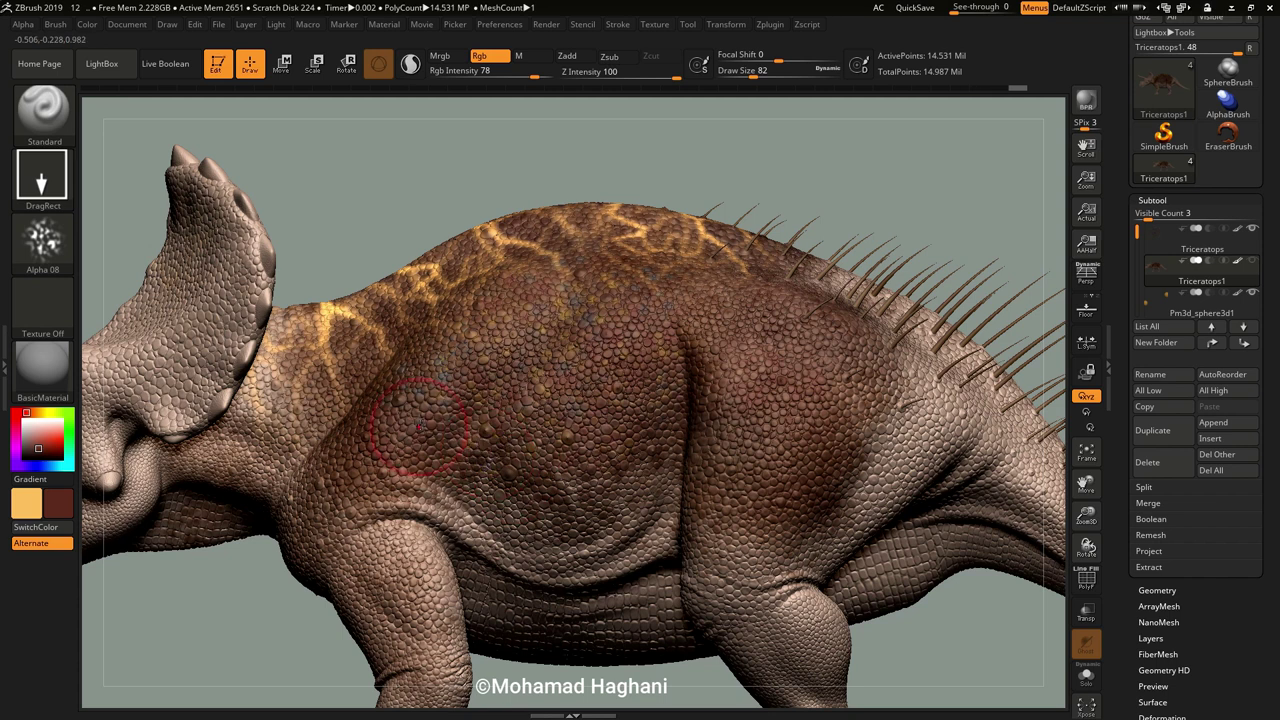
click(29, 447)
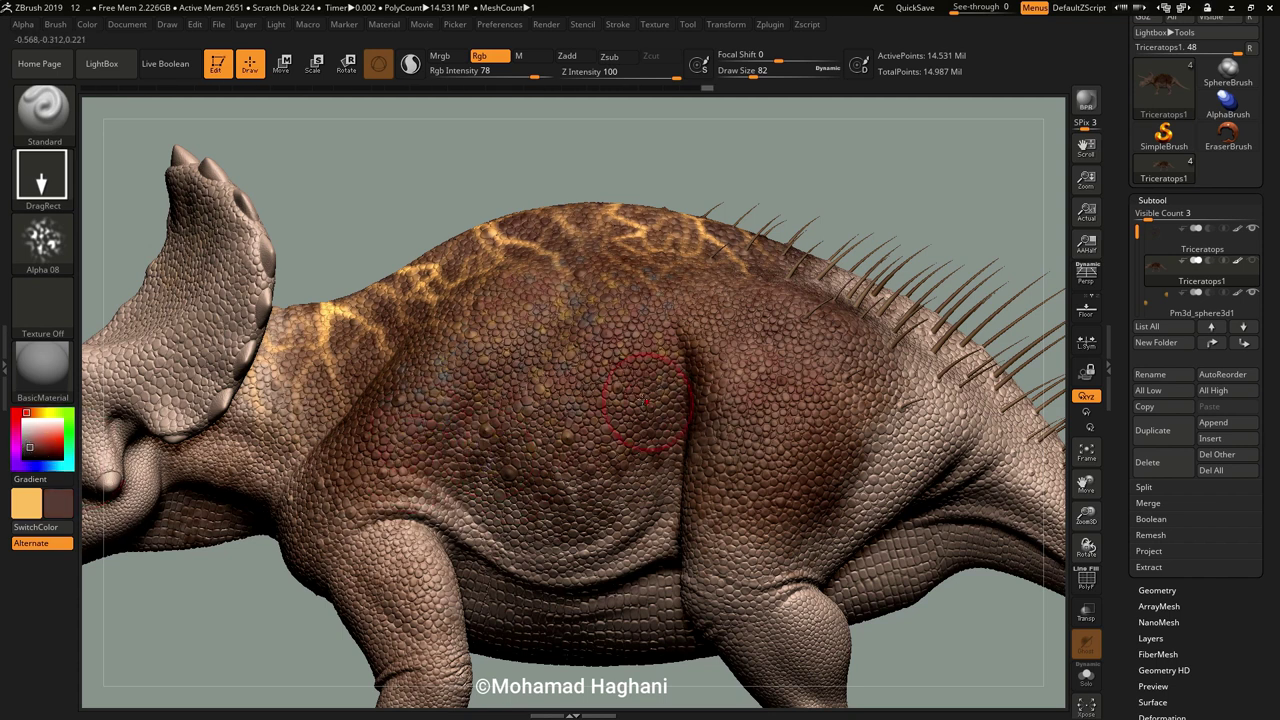
click(629, 344)
click(579, 408)
click(520, 303)
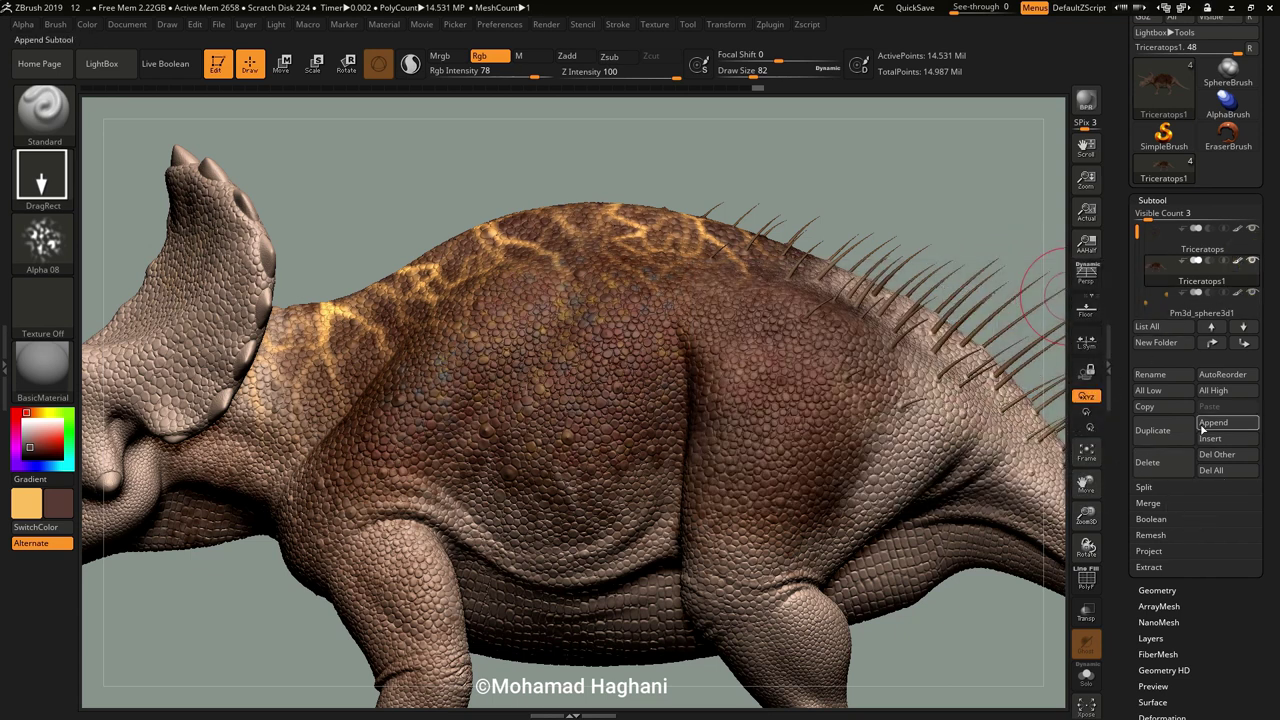
Apply Mask By Cavity (Blur 41, Intensity 95.35), invert it, and hide the mask overlay.
scroll(575, 458, up, 5)
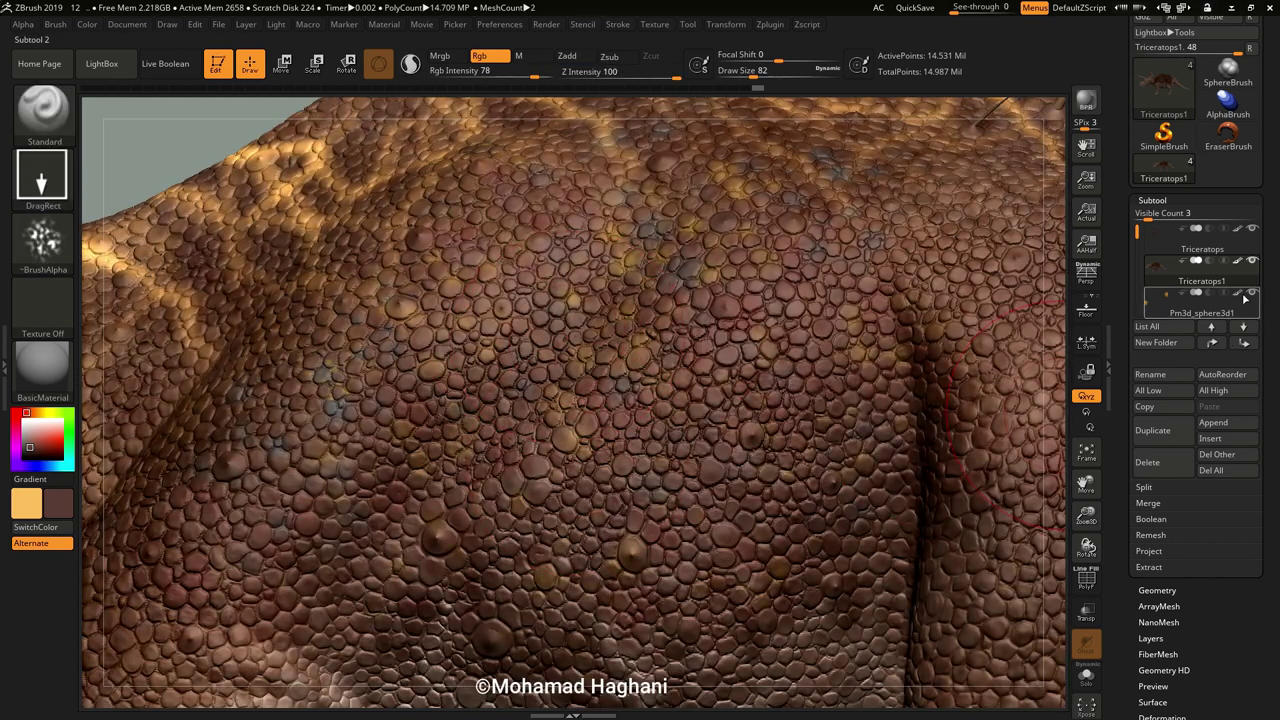
scroll(1270, 450, down, 5)
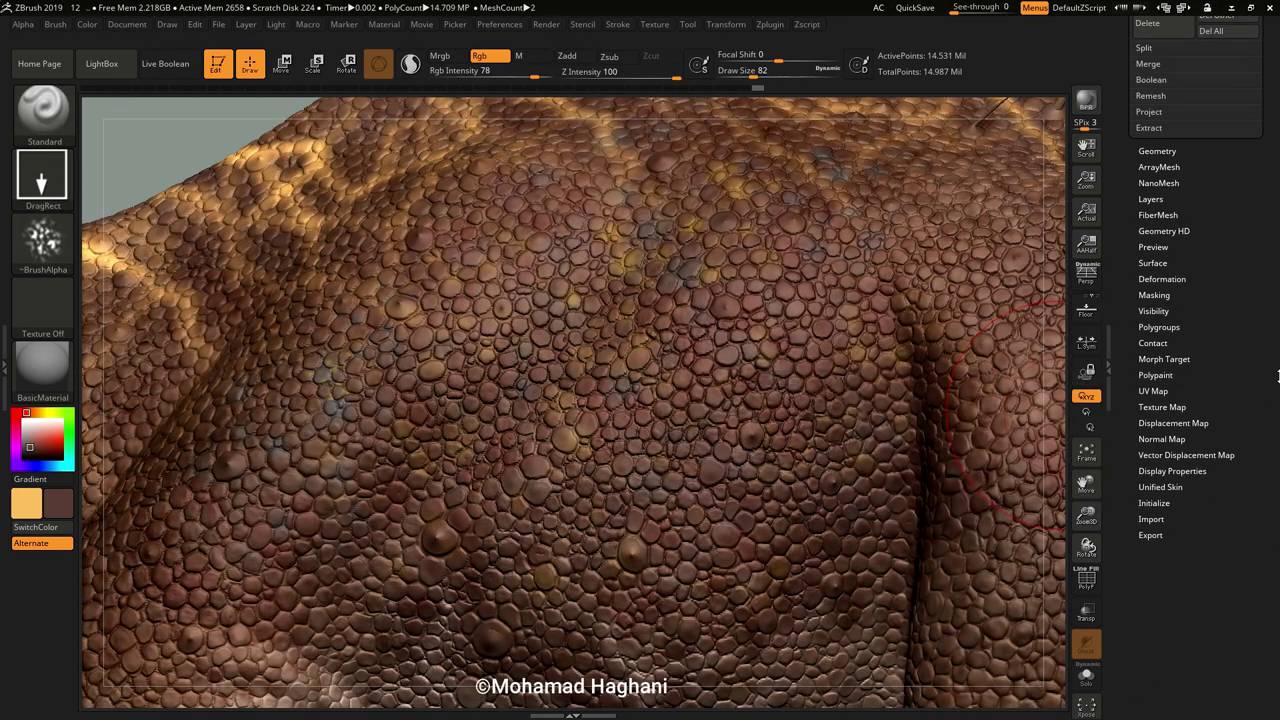
click(1158, 295)
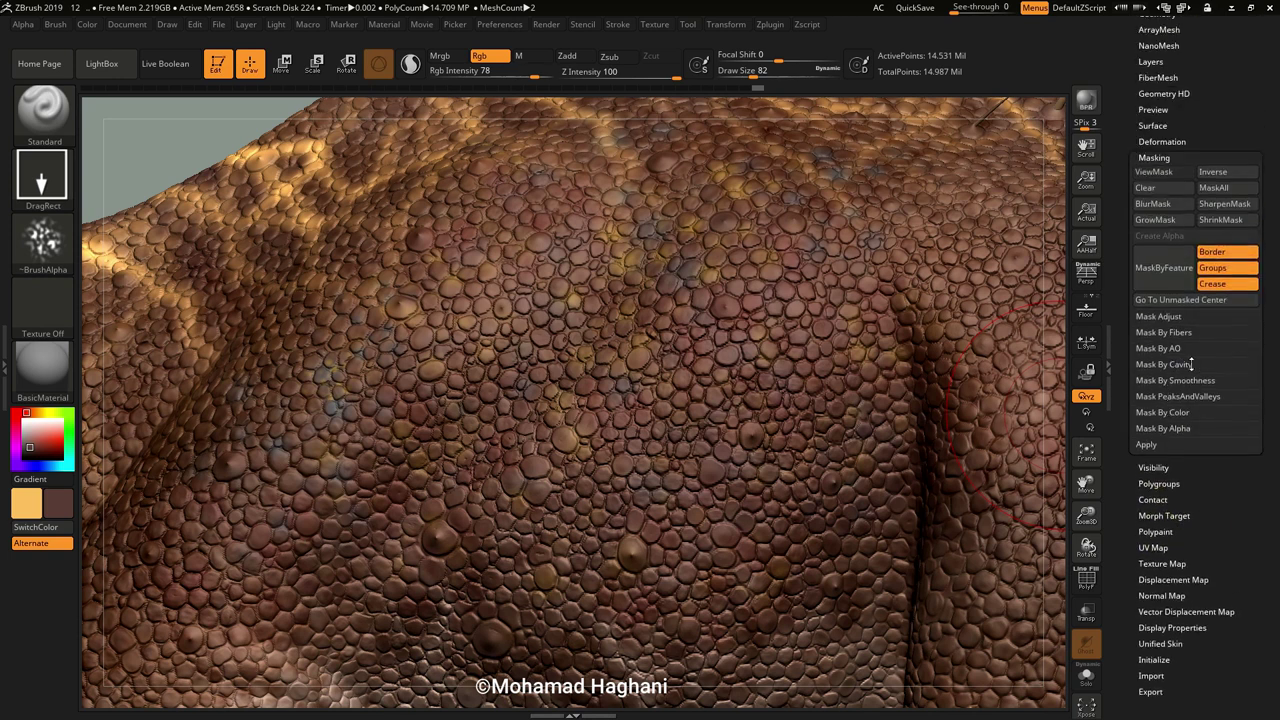
click(1182, 364)
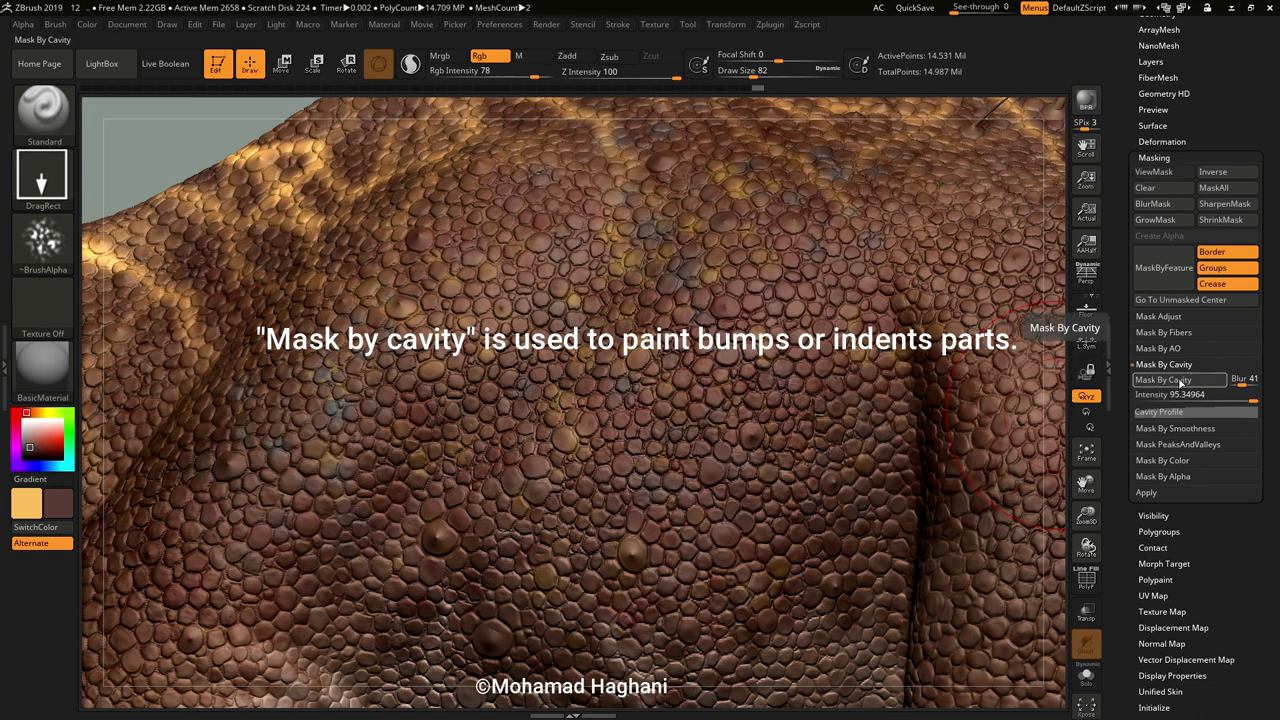
click(1177, 381)
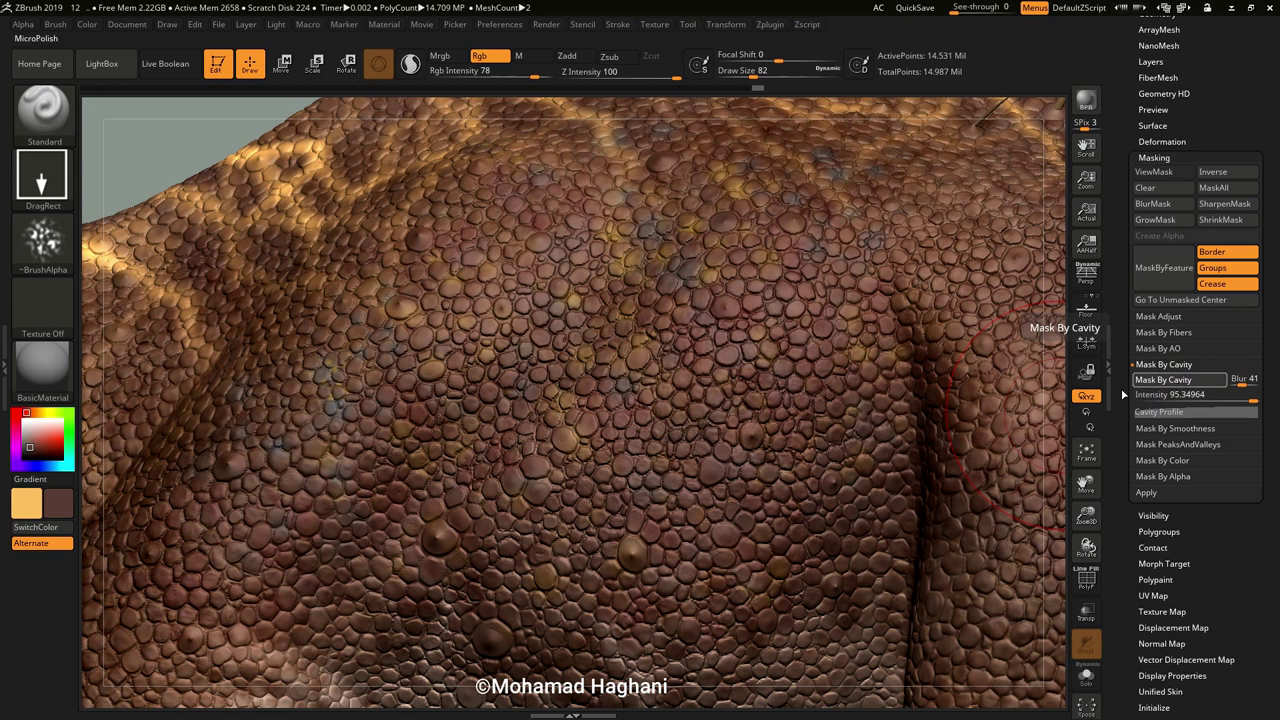
key(ctrl+h)
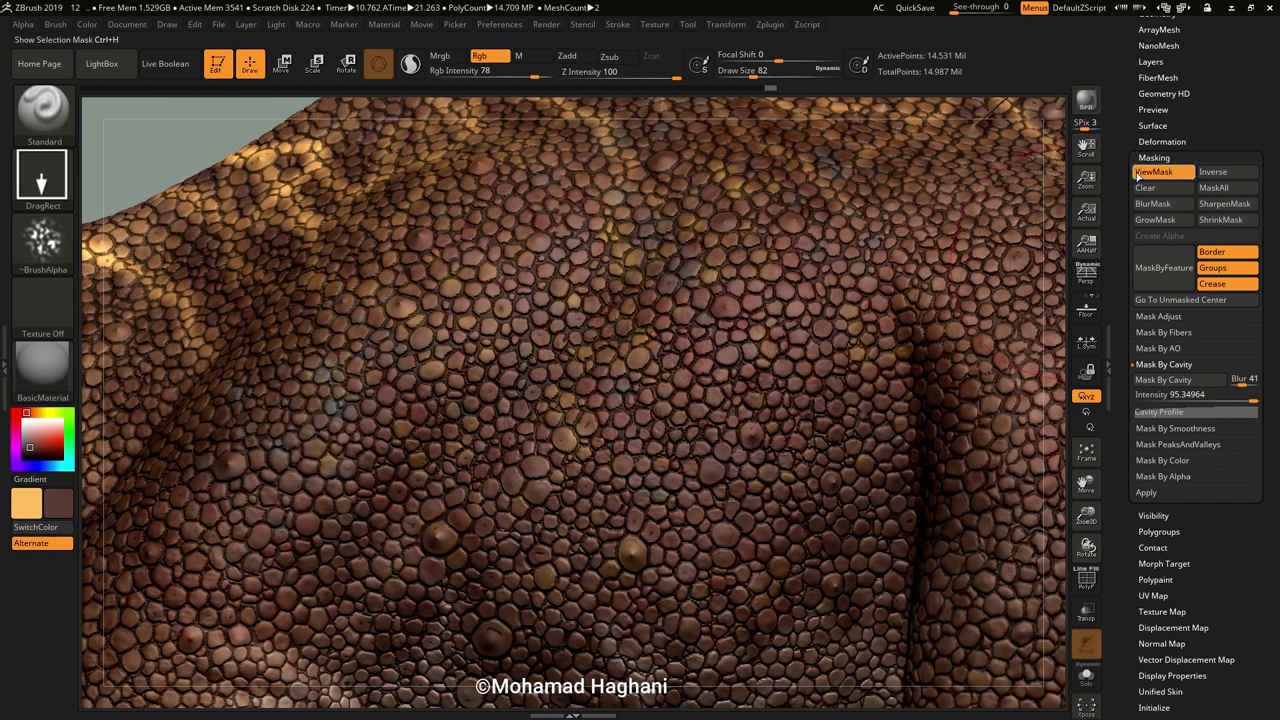
key(ctrl)
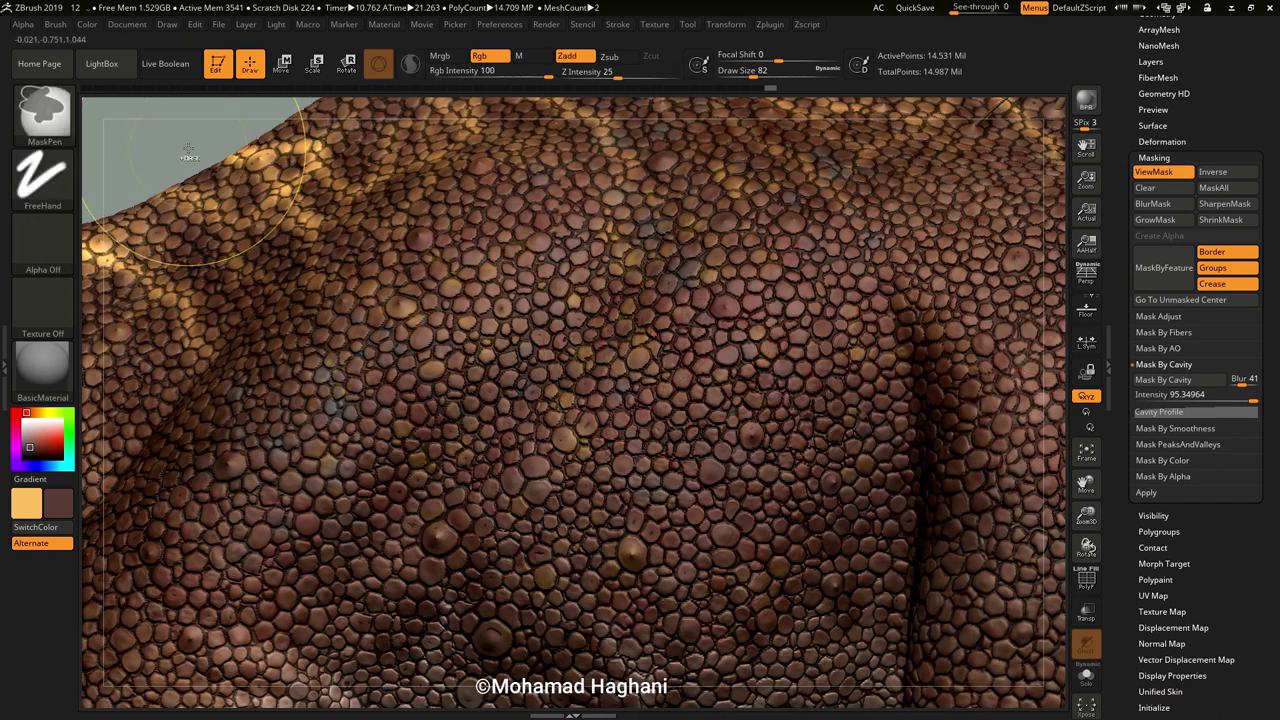
ctrl+click(193, 160)
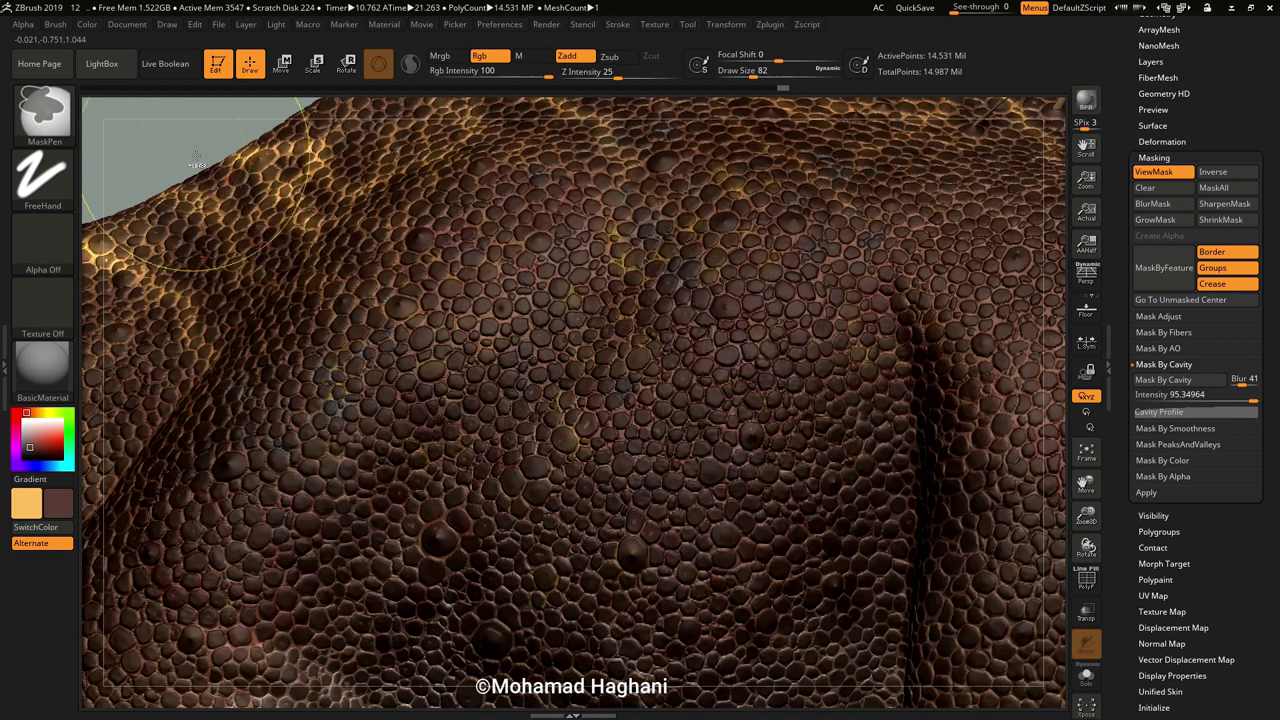
click(1153, 171)
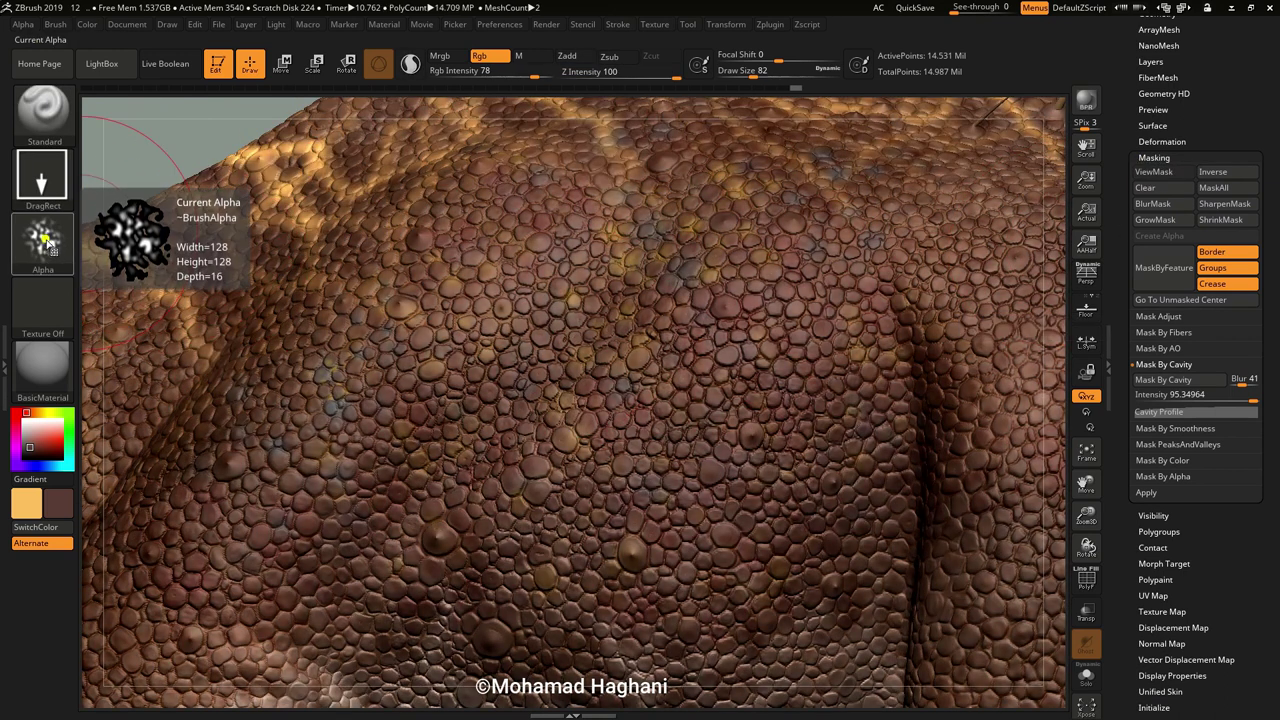
Set Alpha Off, switch to the FreeHand stroke, and pick a darker secondary colour.
click(45, 240)
click(124, 254)
click(42, 178)
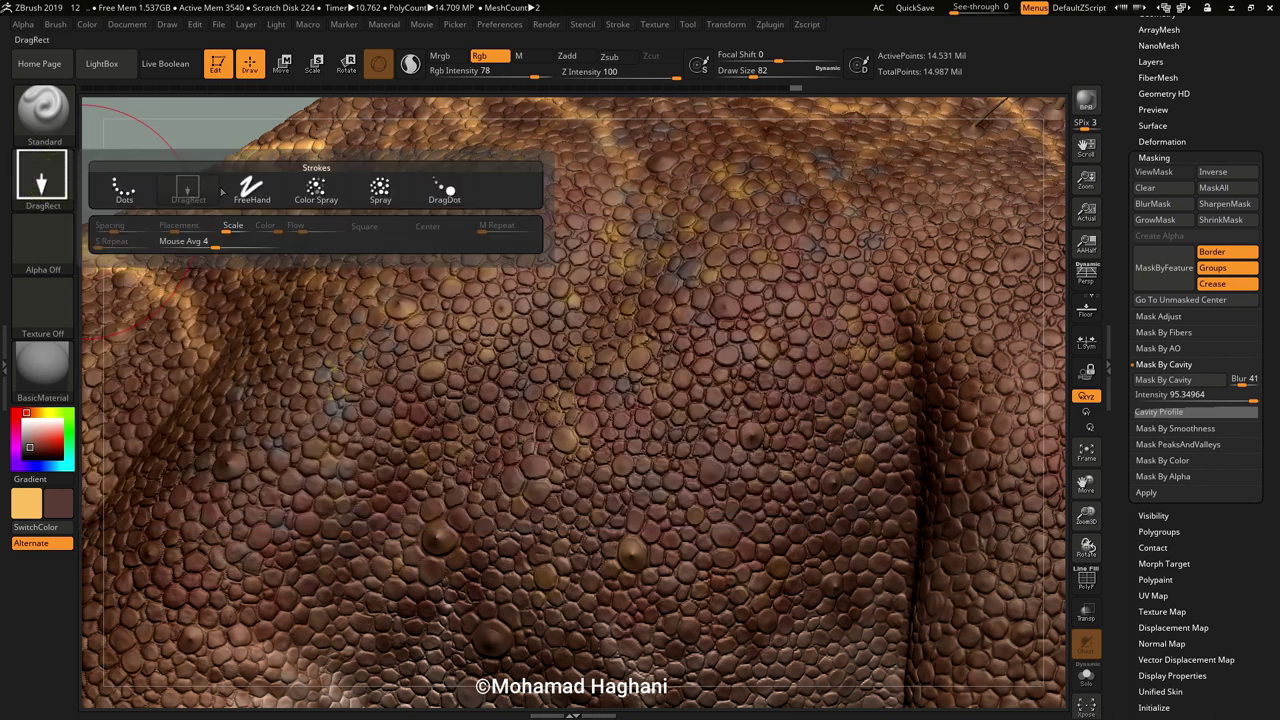
click(250, 188)
click(31, 453)
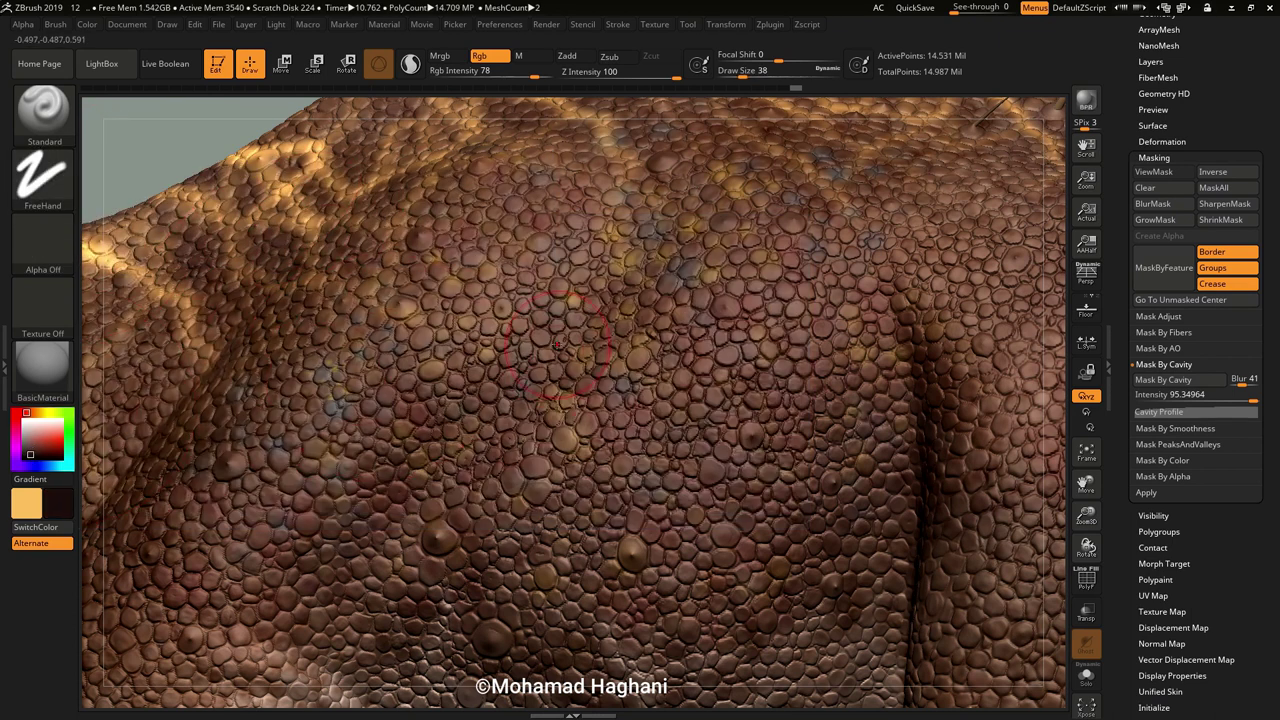
Paint deep brown into the crevices between scales across the back, ridge and flank.
drag(557, 343, 592, 384)
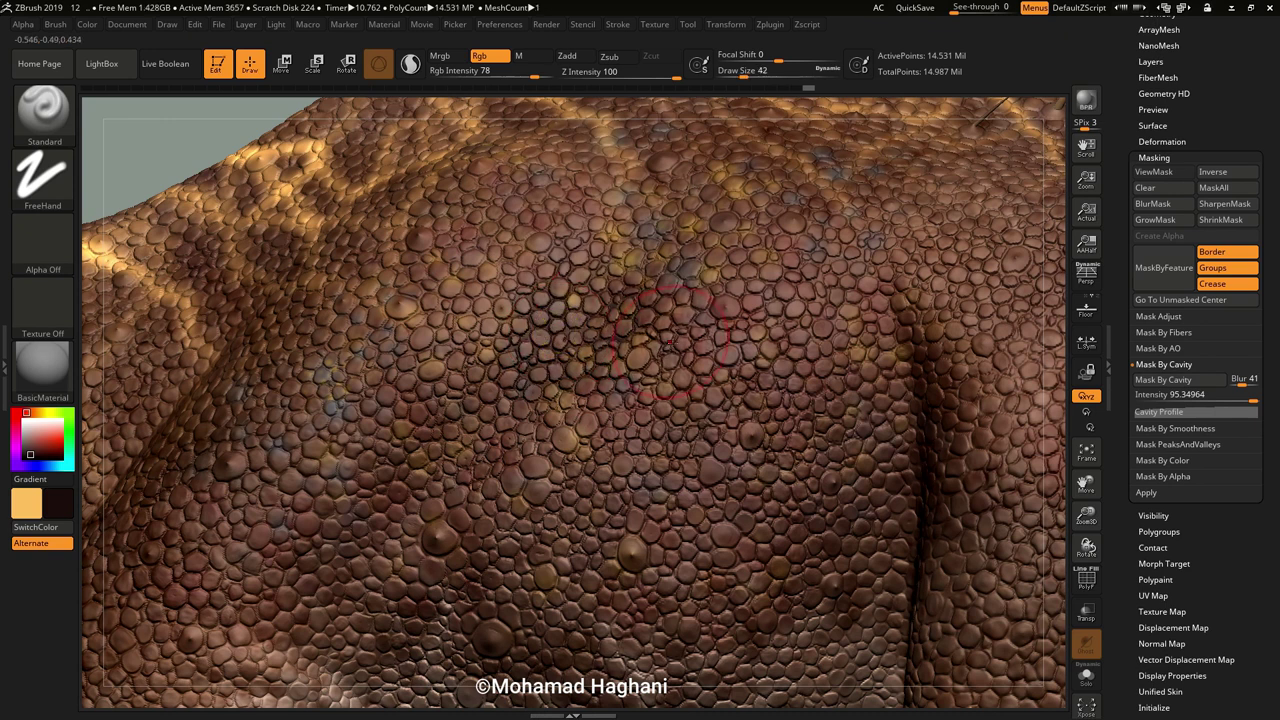
mouse_move(738, 309)
mouse_down()
mouse_move(437, 228)
mouse_move(495, 310)
mouse_move(555, 150)
mouse_move(620, 170)
mouse_move(740, 225)
mouse_move(865, 420)
mouse_up()
mouse_move(292, 400)
mouse_down()
mouse_move(270, 440)
mouse_move(300, 560)
mouse_move(646, 555)
mouse_move(785, 455)
mouse_move(857, 580)
mouse_up()
mouse_move(725, 290)
mouse_down()
mouse_move(660, 260)
mouse_move(560, 275)
mouse_up()
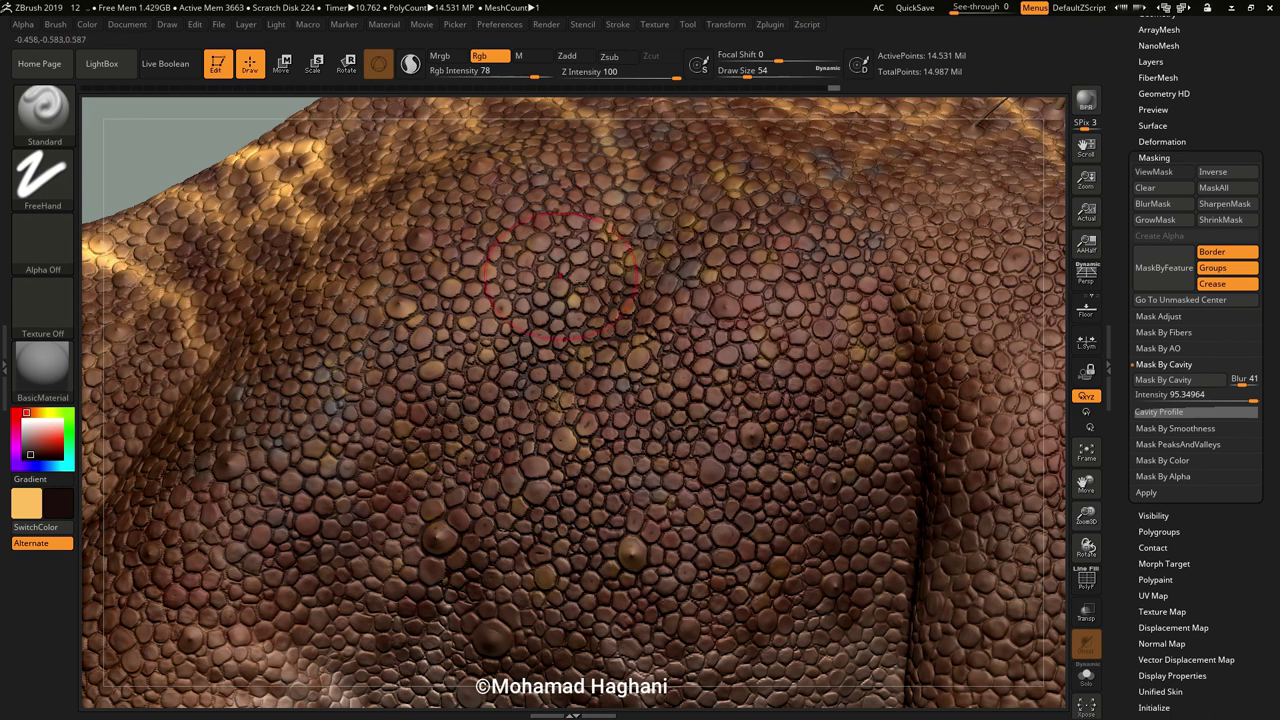
drag(1086, 484, 1090, 560)
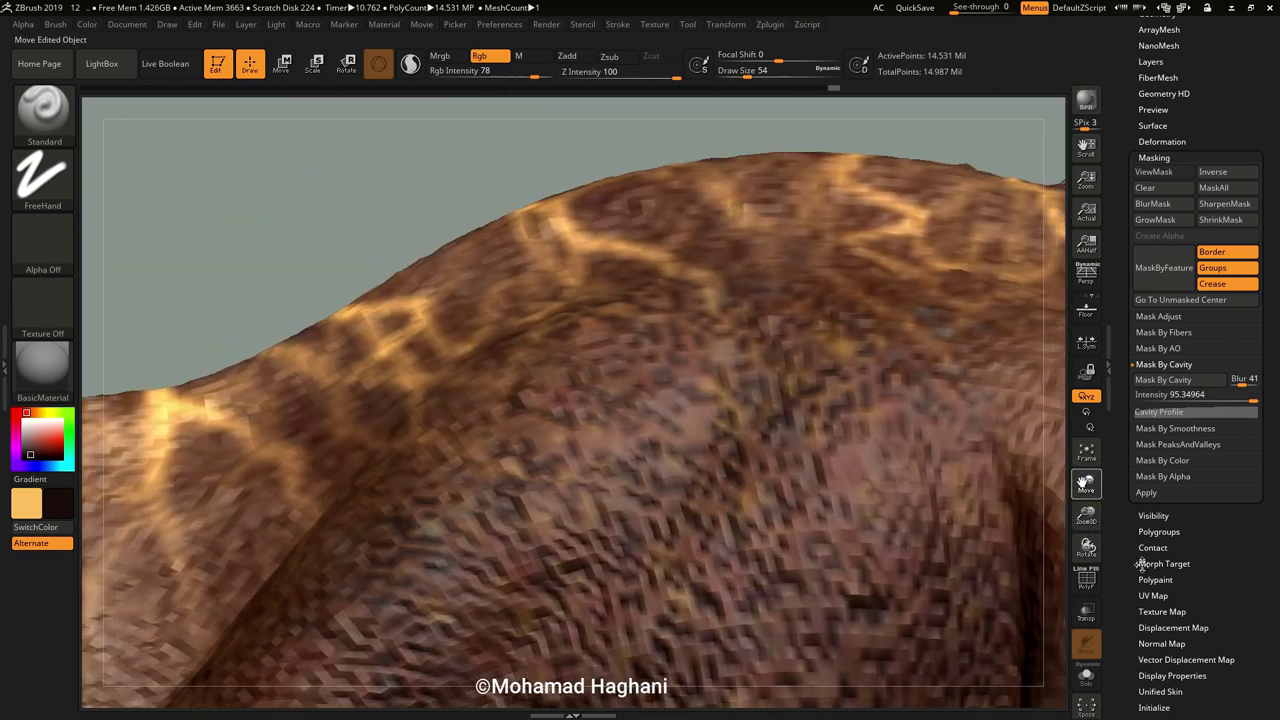
mouse_move(751, 263)
mouse_down()
mouse_move(462, 300)
mouse_move(430, 380)
mouse_up()
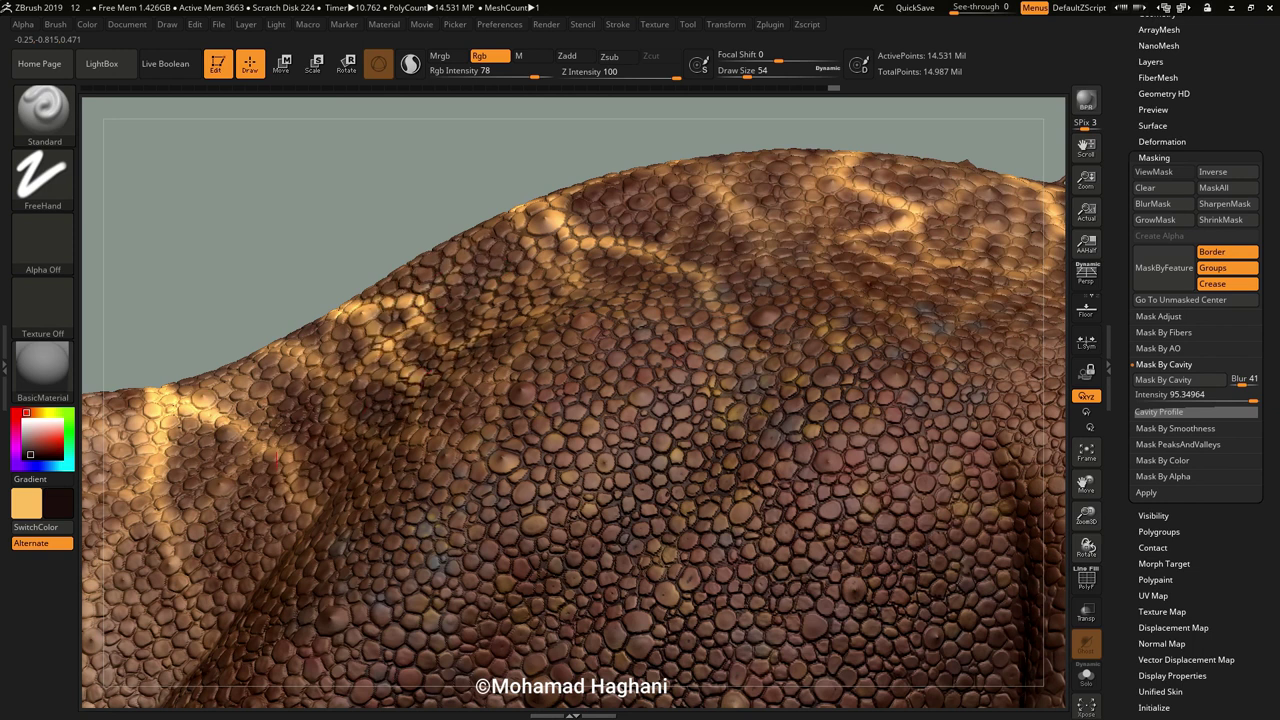
mouse_move(290, 465)
mouse_down()
mouse_move(155, 400)
mouse_move(185, 570)
mouse_up()
mouse_move(780, 190)
mouse_down()
mouse_move(960, 235)
mouse_move(740, 240)
mouse_move(615, 165)
mouse_up()
drag(826, 236, 700, 305)
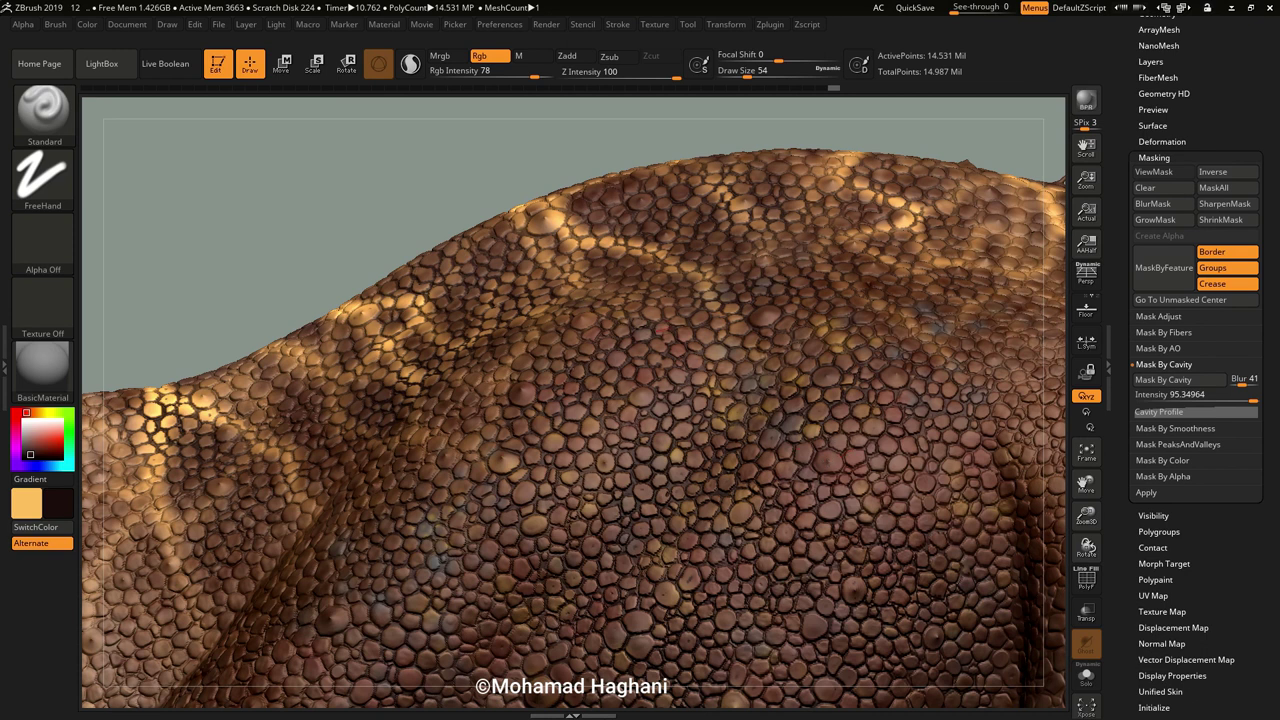
mouse_move(1005, 318)
mouse_down()
mouse_move(950, 230)
mouse_move(985, 182)
mouse_up()
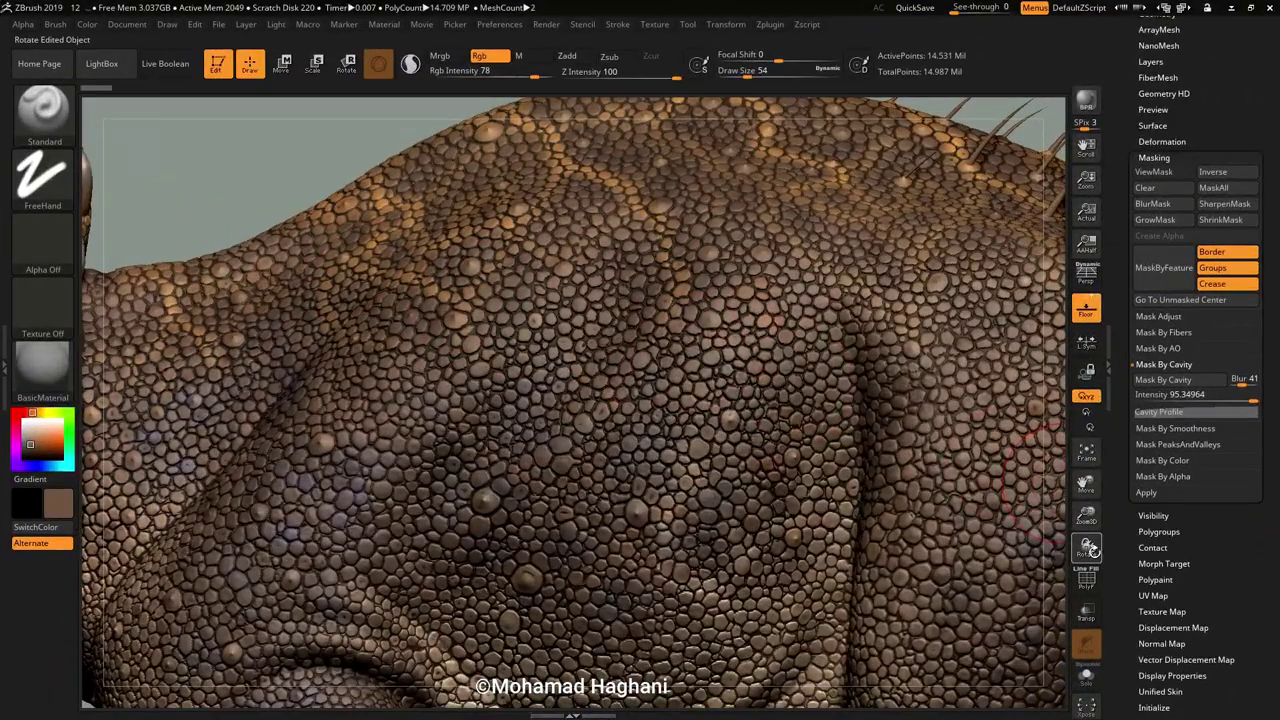
Turn on Persp and Floor, orbit to a front three-quarter view, and frame the triceratops.
drag(1087, 515, 1060, 401)
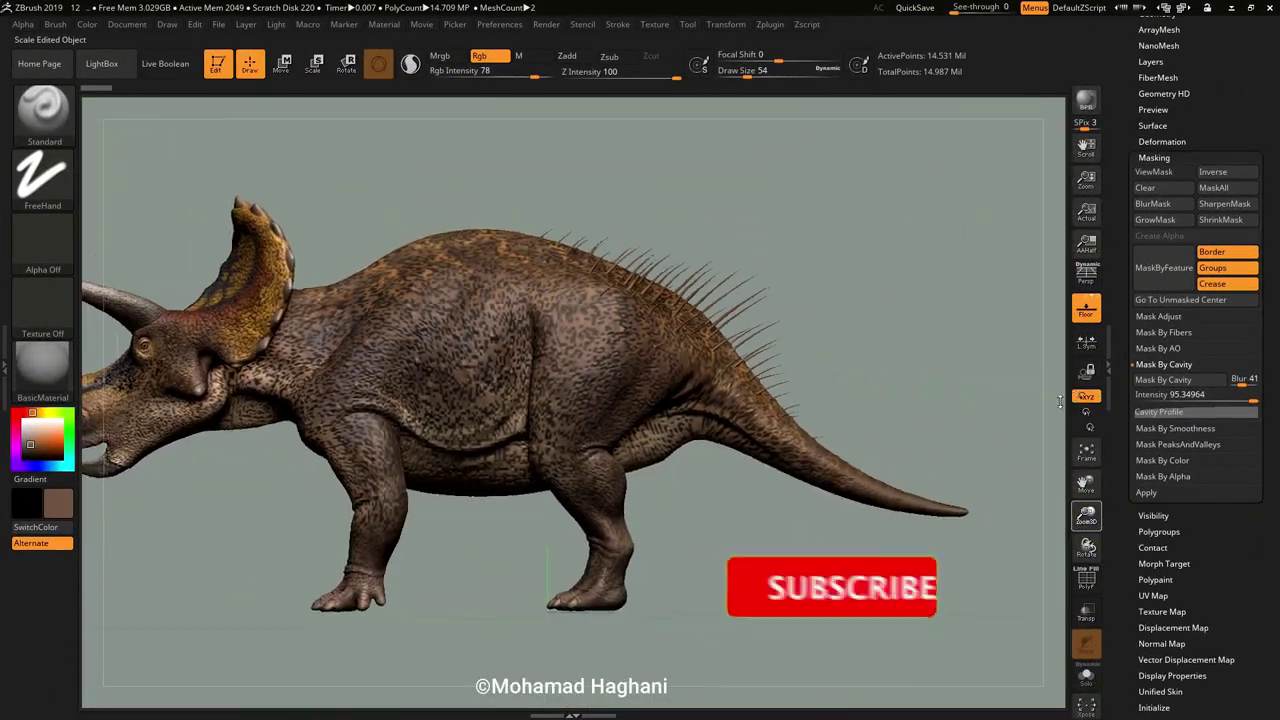
click(1087, 272)
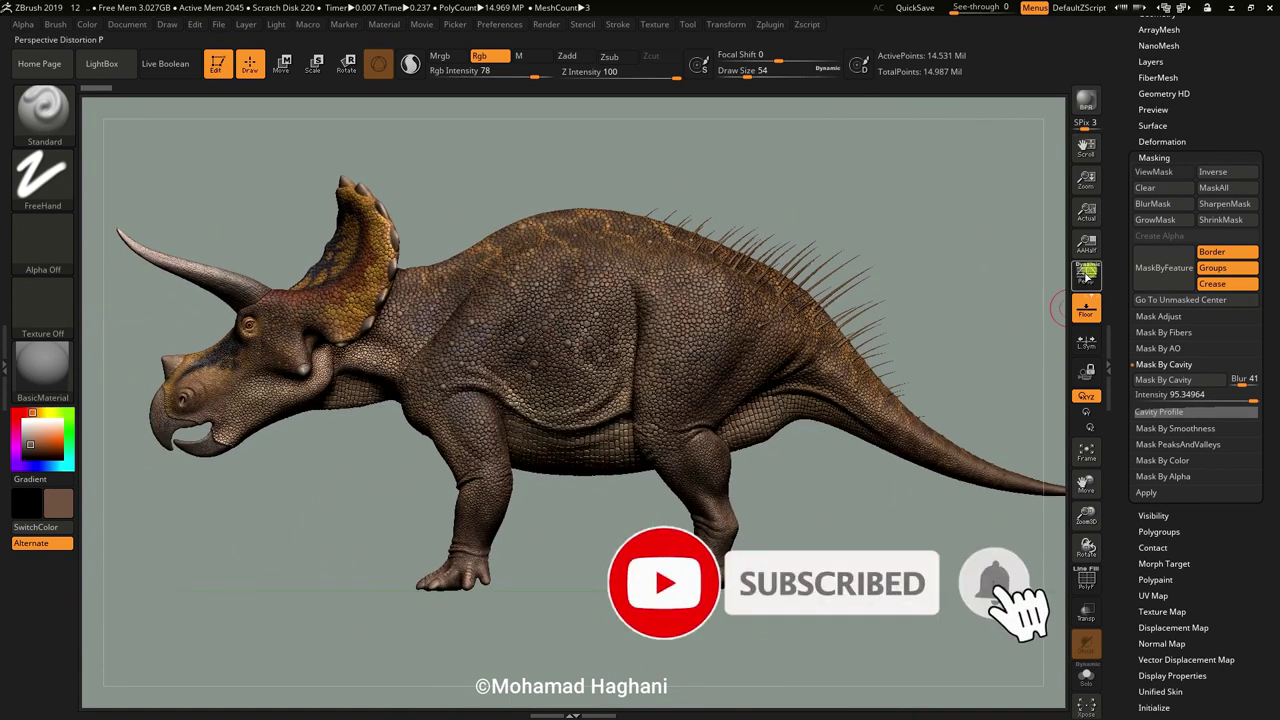
mouse_move(880, 520)
mouse_down()
mouse_move(770, 521)
mouse_move(757, 600)
mouse_move(953, 545)
mouse_move(991, 449)
mouse_up()
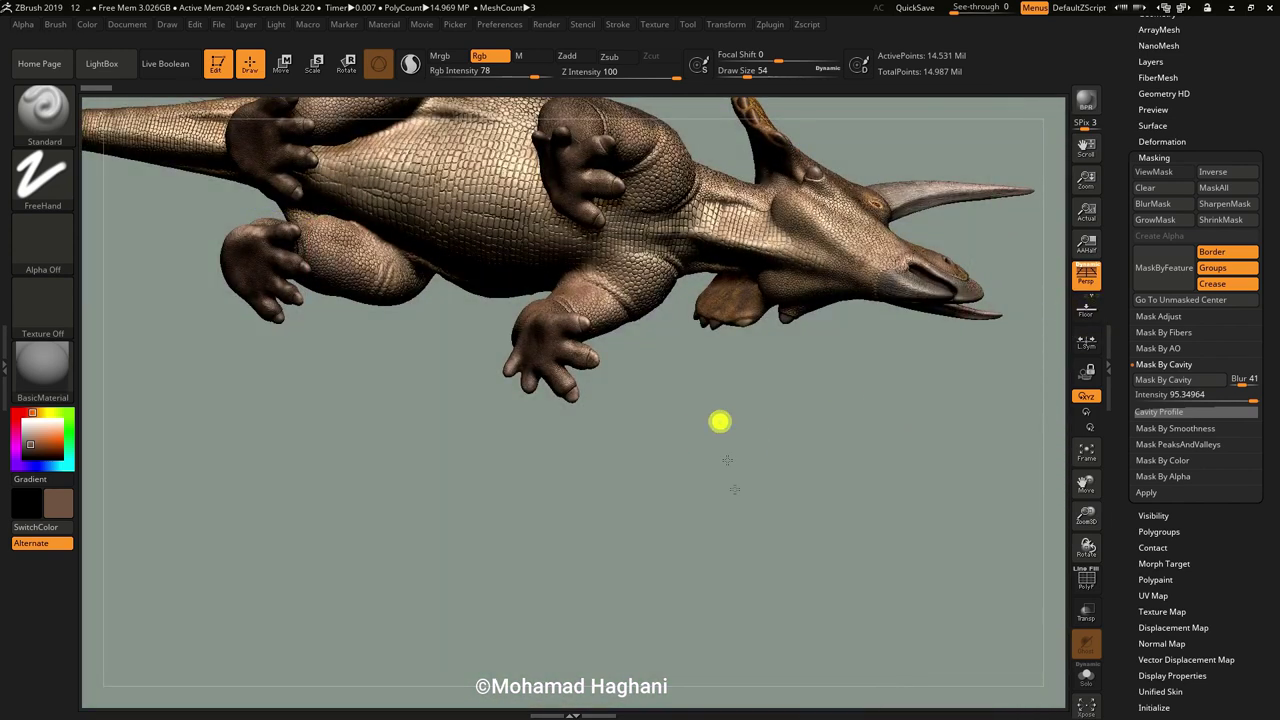
mouse_move(717, 420)
mouse_down()
mouse_move(786, 226)
mouse_move(775, 341)
mouse_move(792, 378)
mouse_up()
mouse_move(729, 300)
mouse_down()
mouse_move(708, 388)
mouse_move(889, 357)
mouse_move(826, 386)
mouse_up()
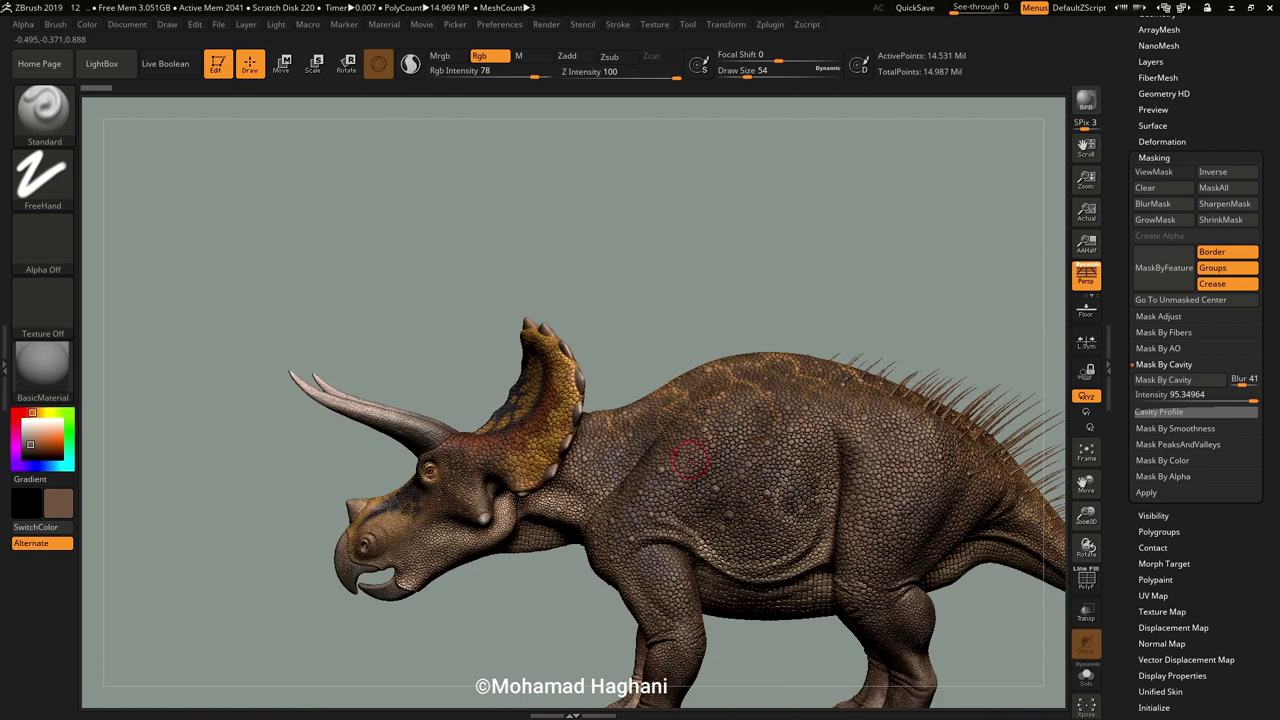
mouse_move(746, 291)
mouse_down()
mouse_move(603, 191)
mouse_move(645, 320)
mouse_up()
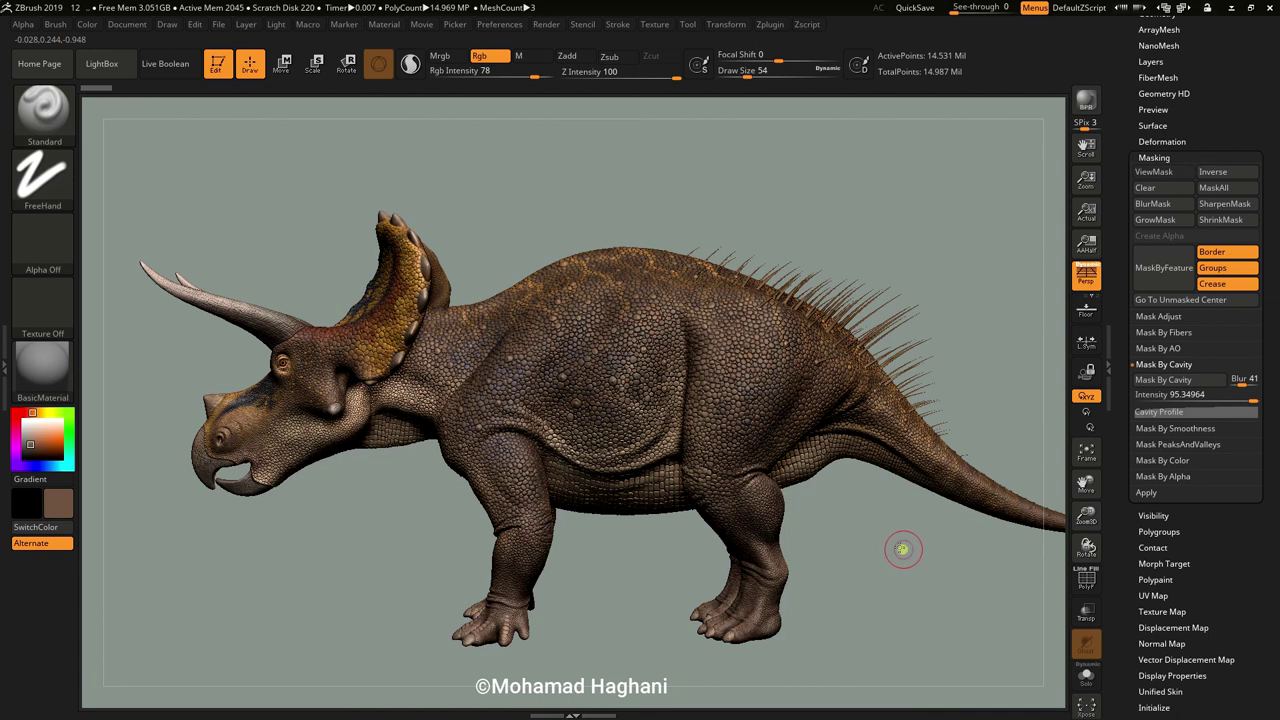
drag(902, 548, 849, 505)
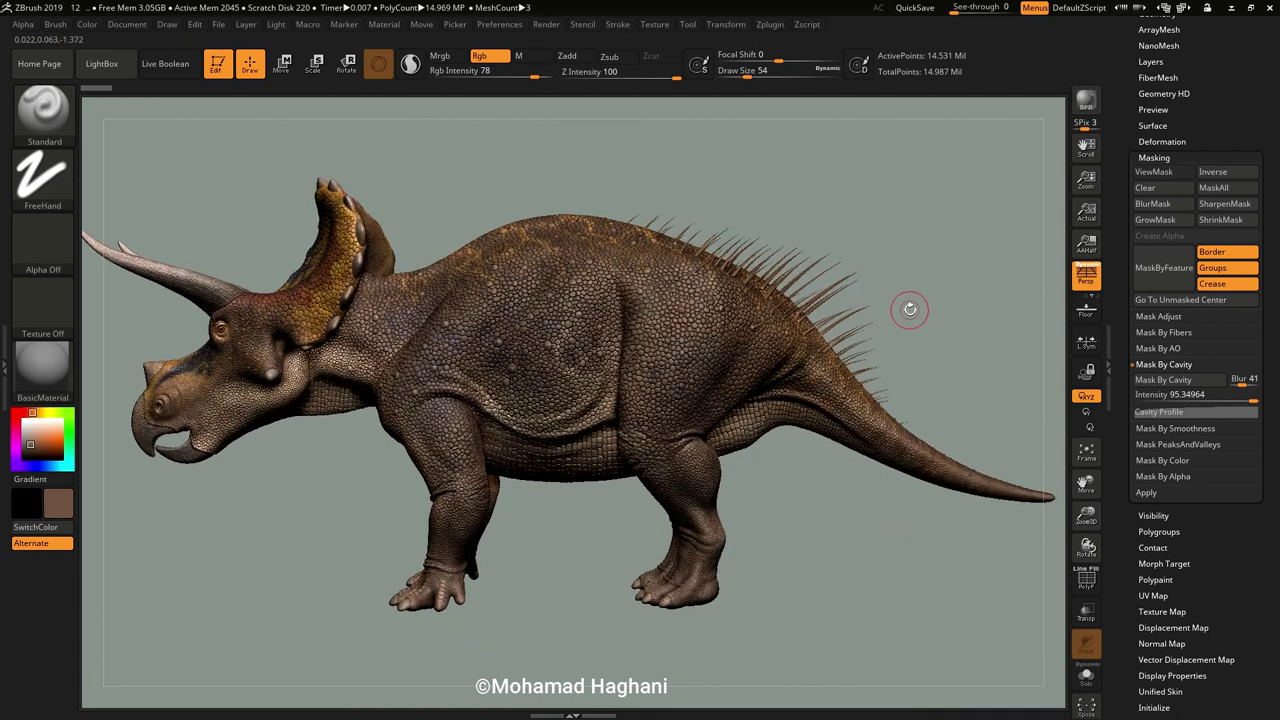
click(1086, 308)
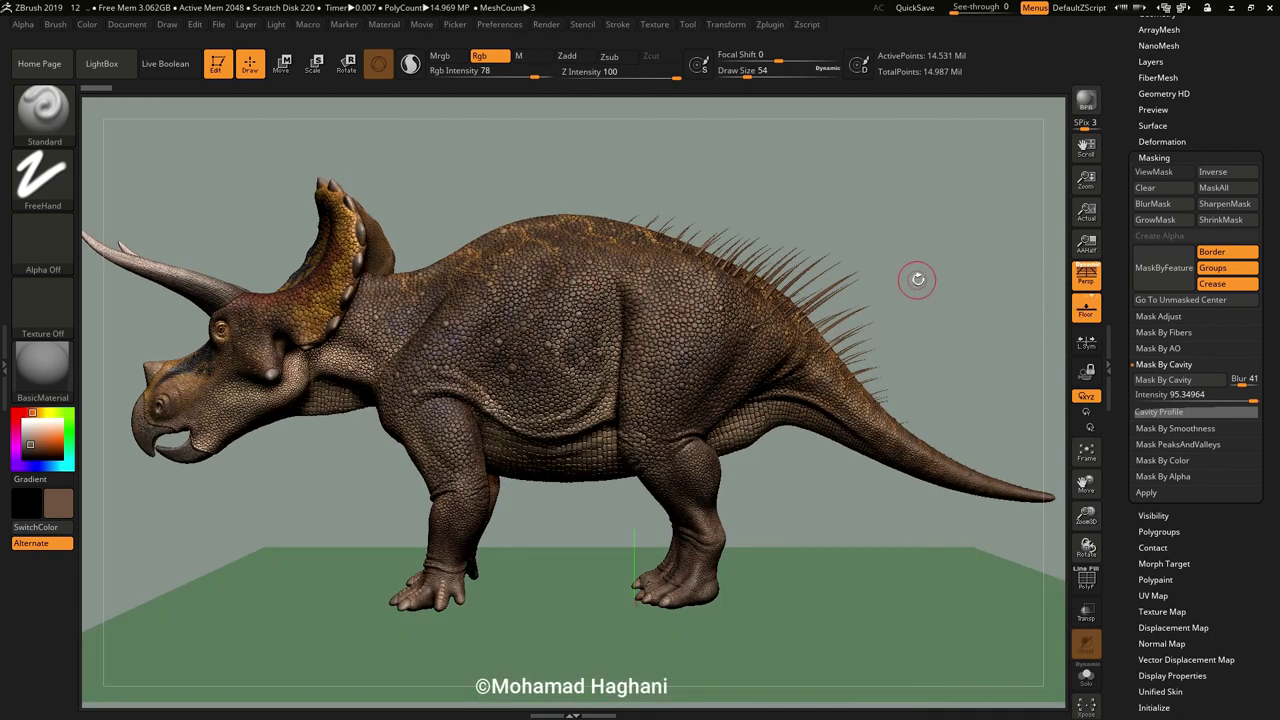
drag(918, 279, 941, 304)
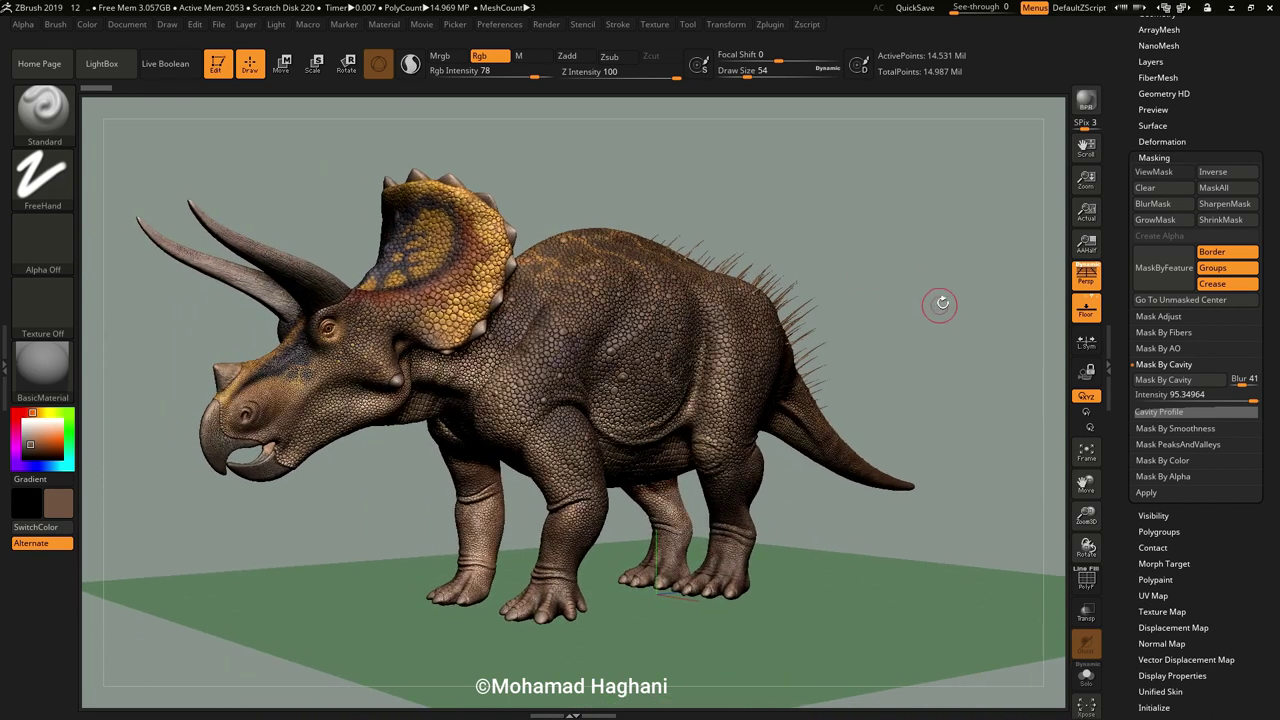
click(1071, 455)
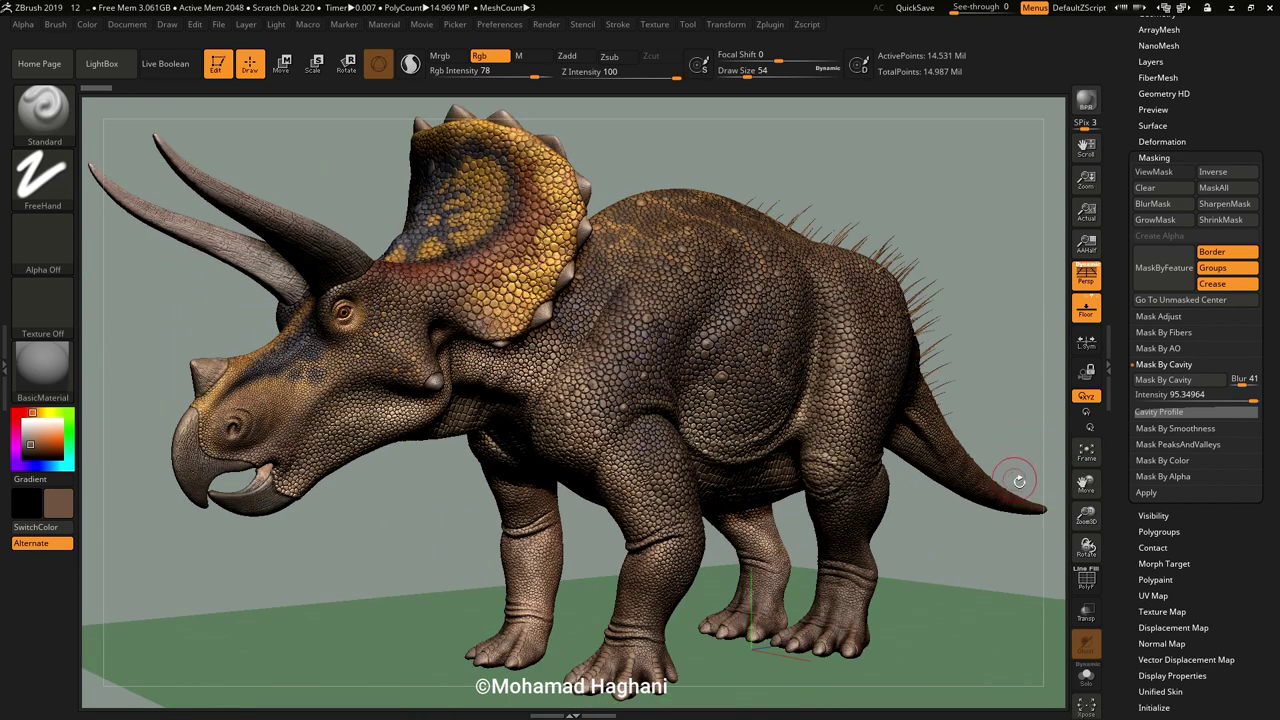